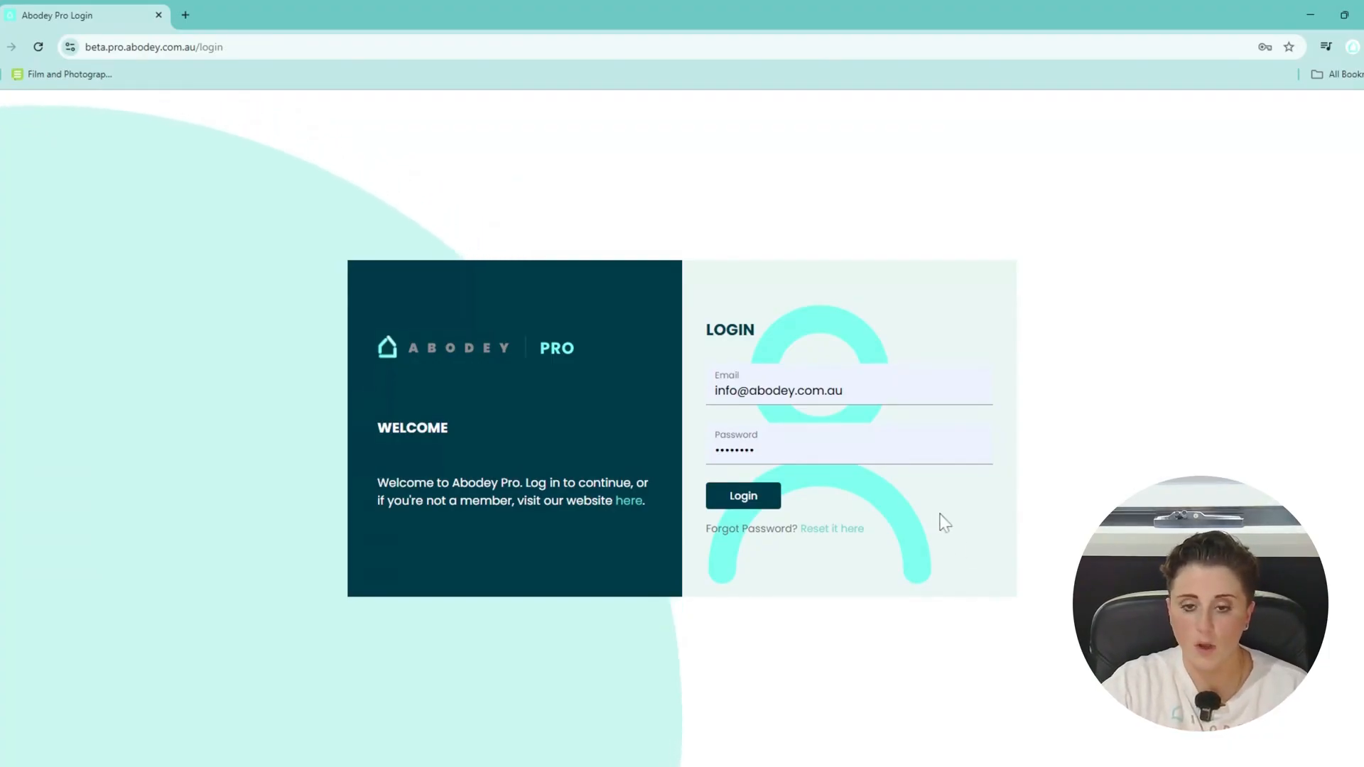
Log in to Abodey Pro with the account e-mail and password.
click(755, 498)
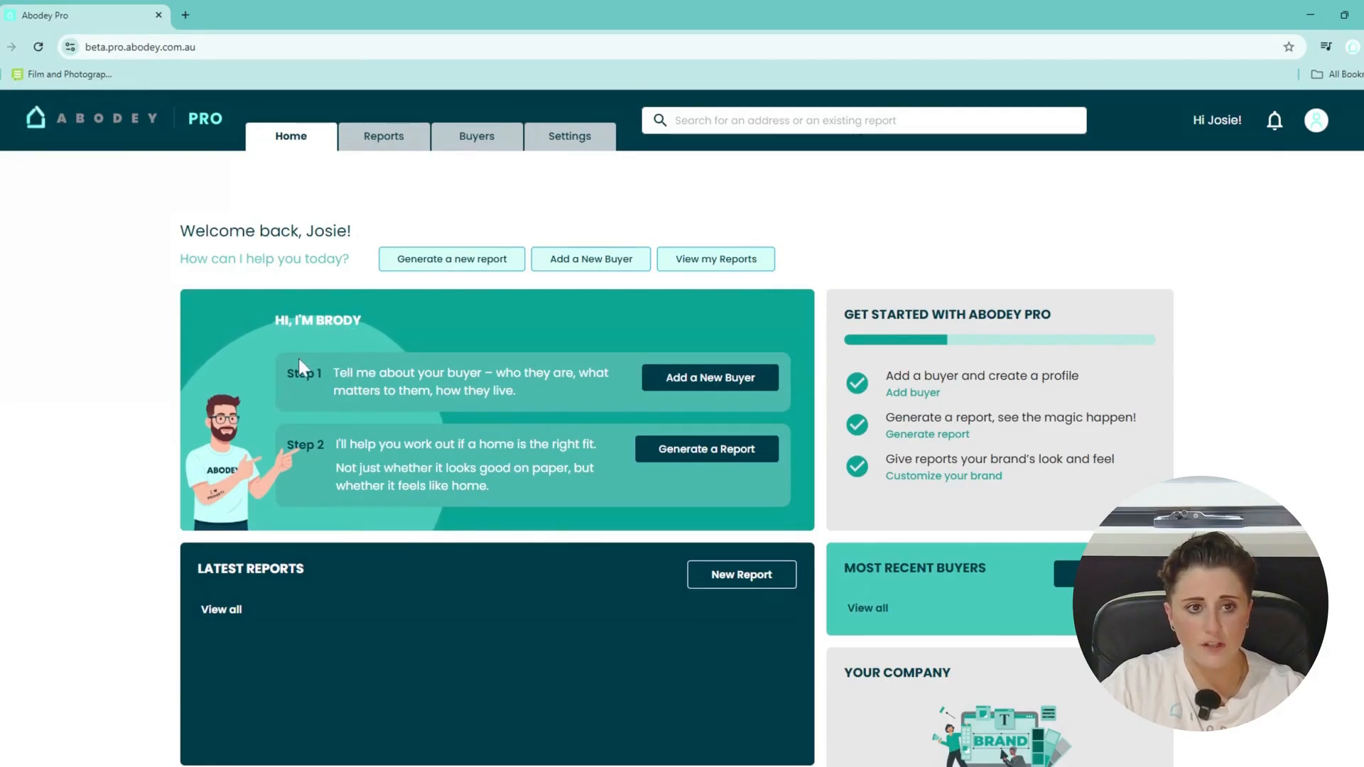
Go to Customise your Brand under Your Company on the Home page.
scroll(298, 358, down, 2)
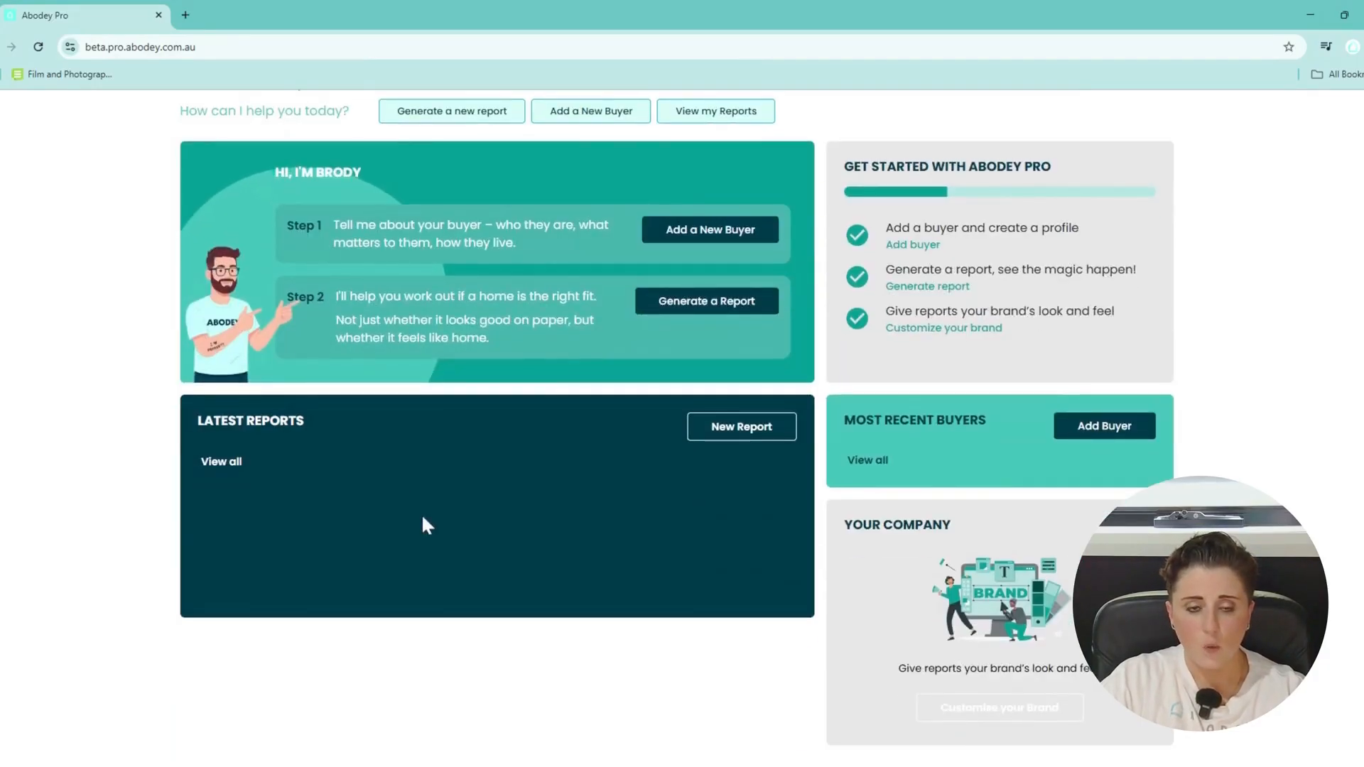
scroll(422, 521, up, 1)
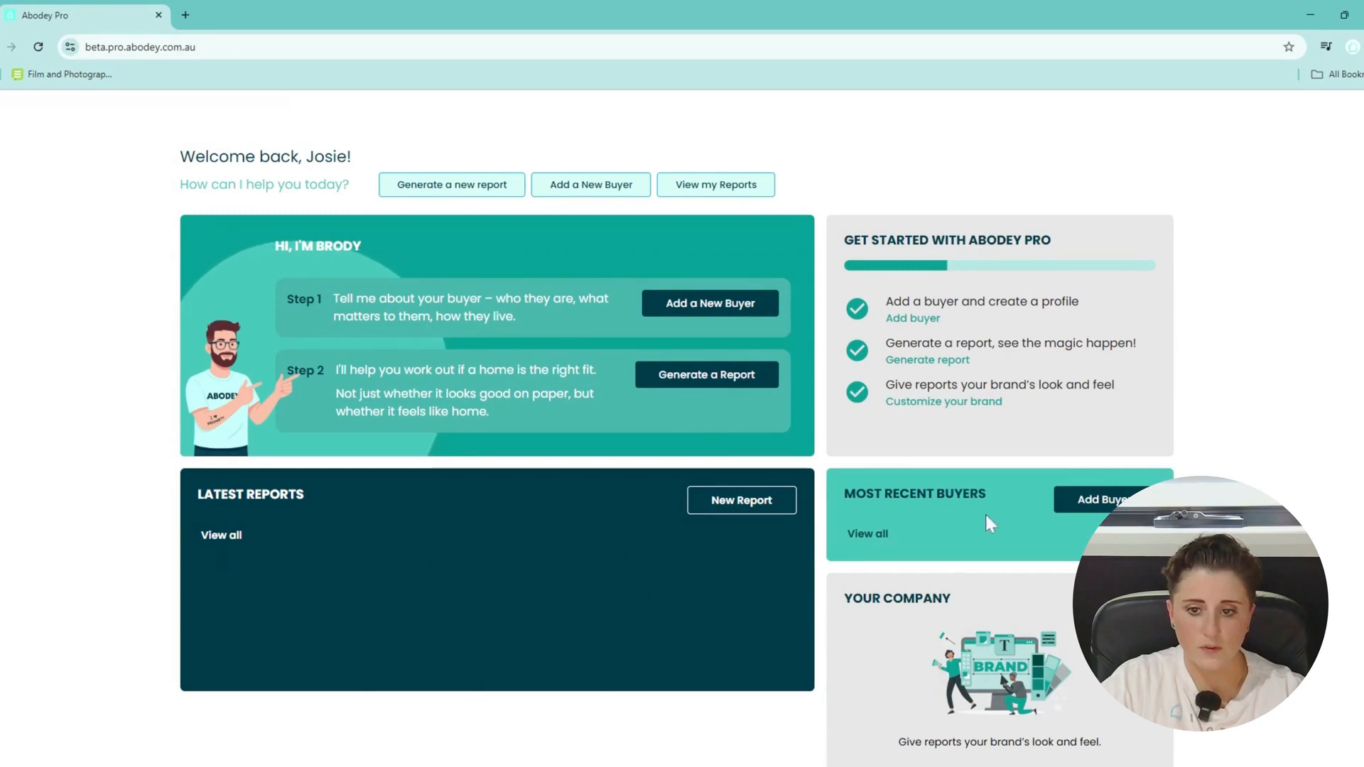
scroll(1042, 575, down, 1)
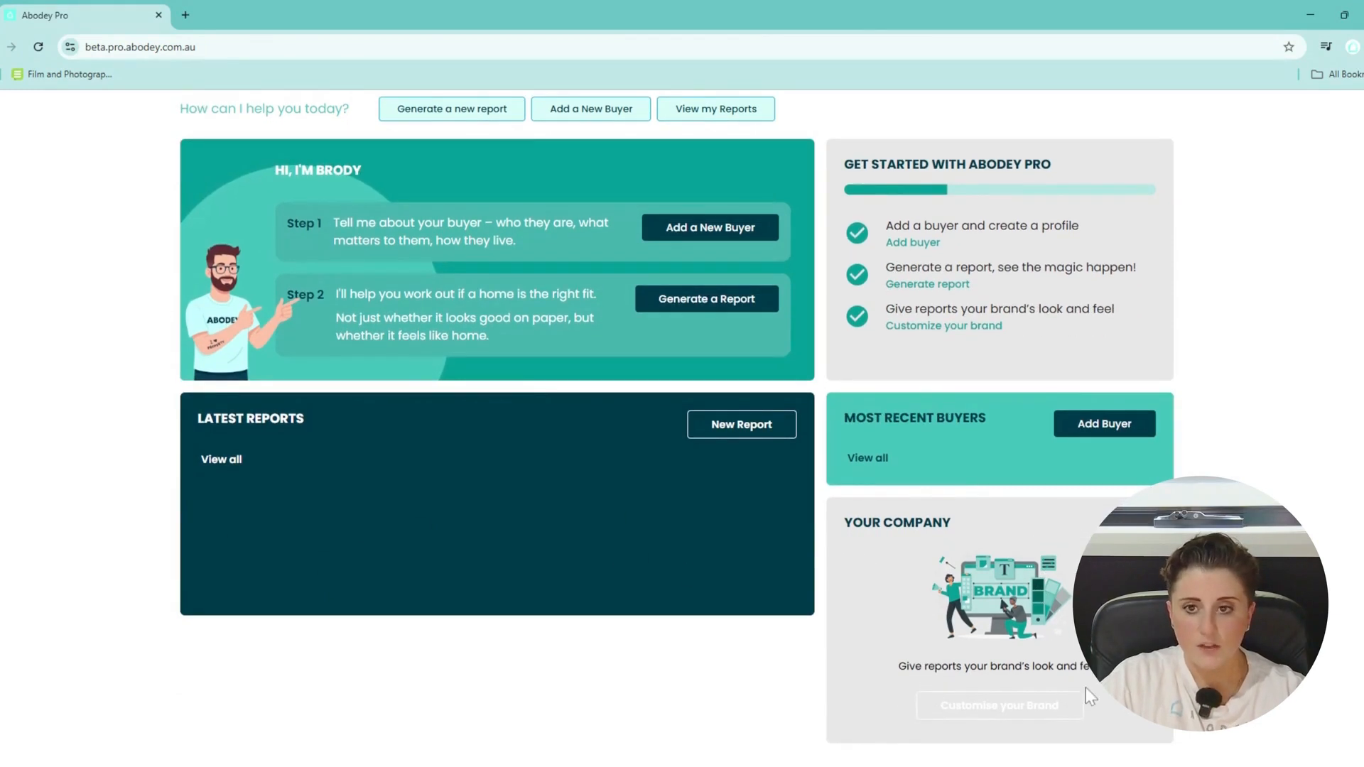
click(1047, 718)
View the organisation details, then return to the Brand settings.
scroll(851, 539, up, 2)
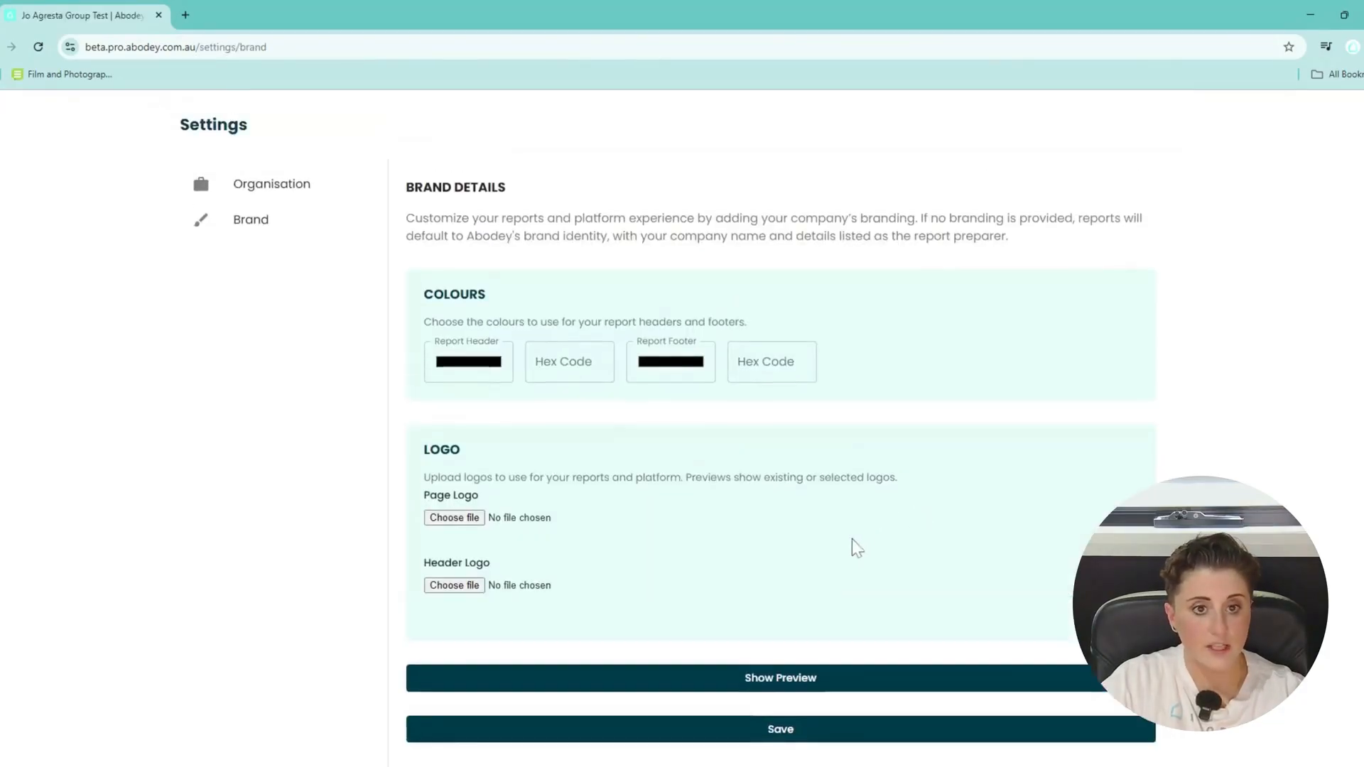
scroll(850, 539, up, 1)
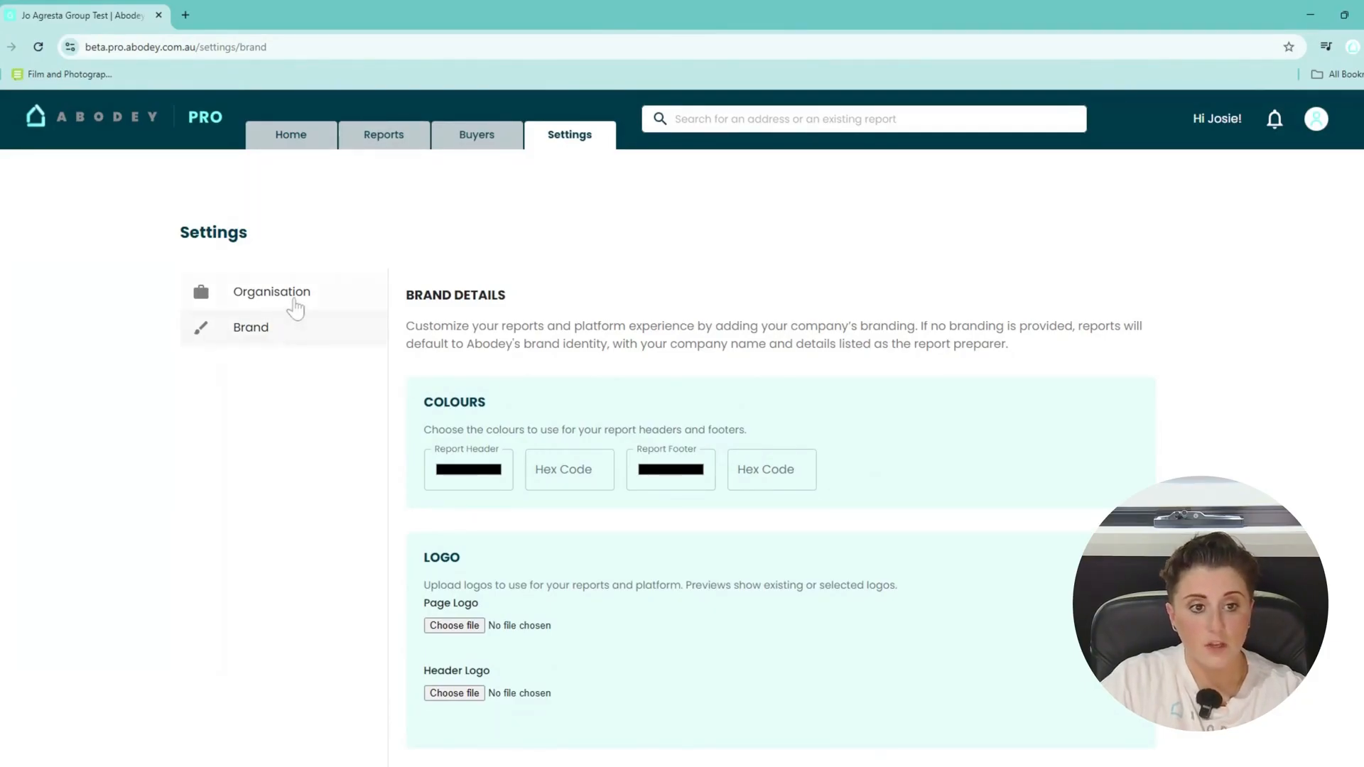
click(292, 297)
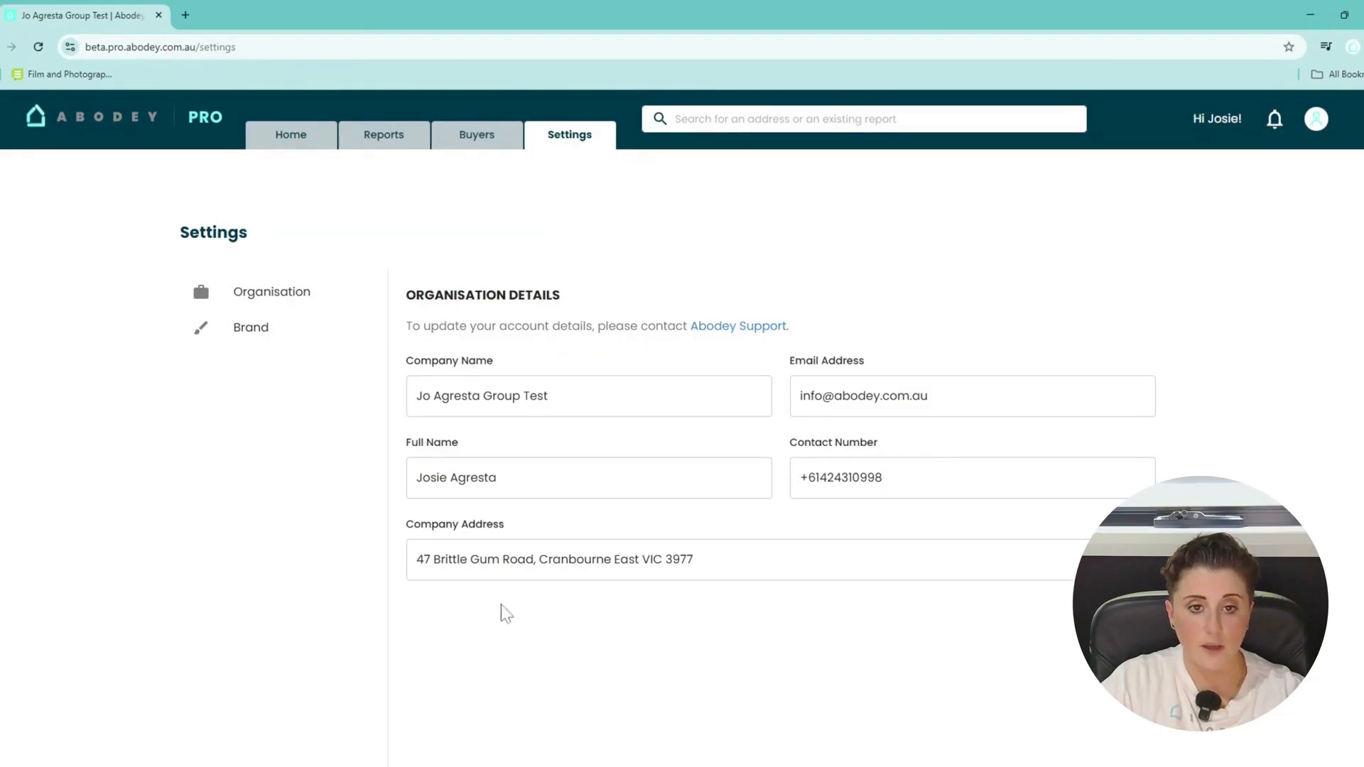
click(250, 341)
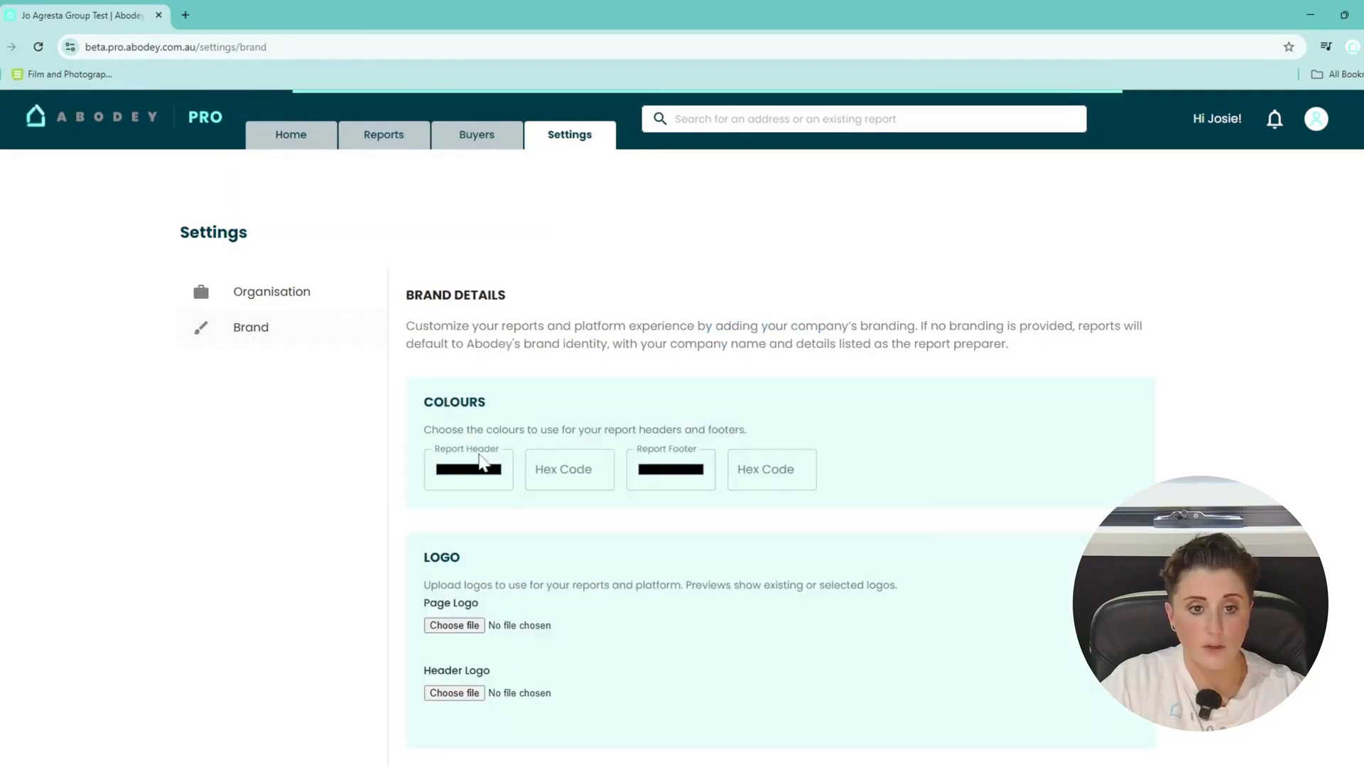
Set the report header colour to teal #29aab3 and the footer to #85fff7.
click(480, 471)
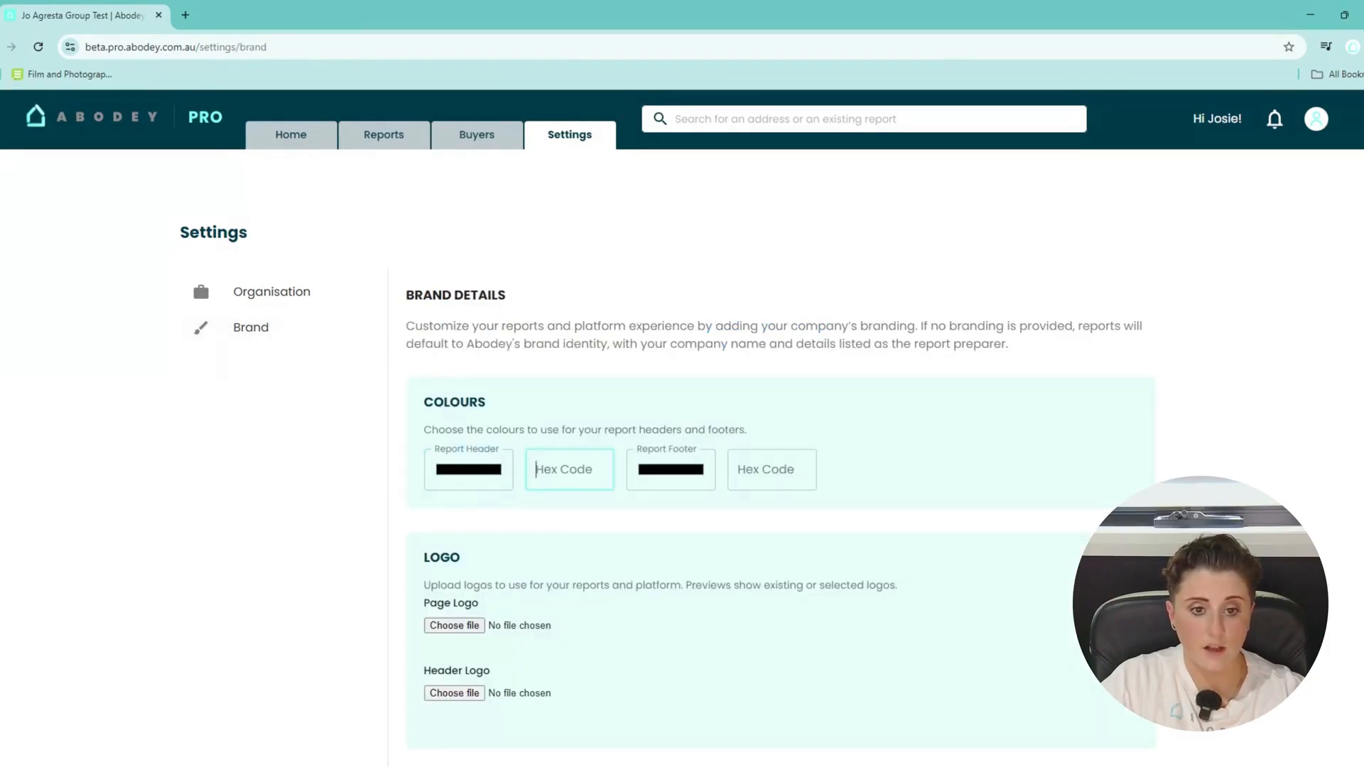
click(540, 473)
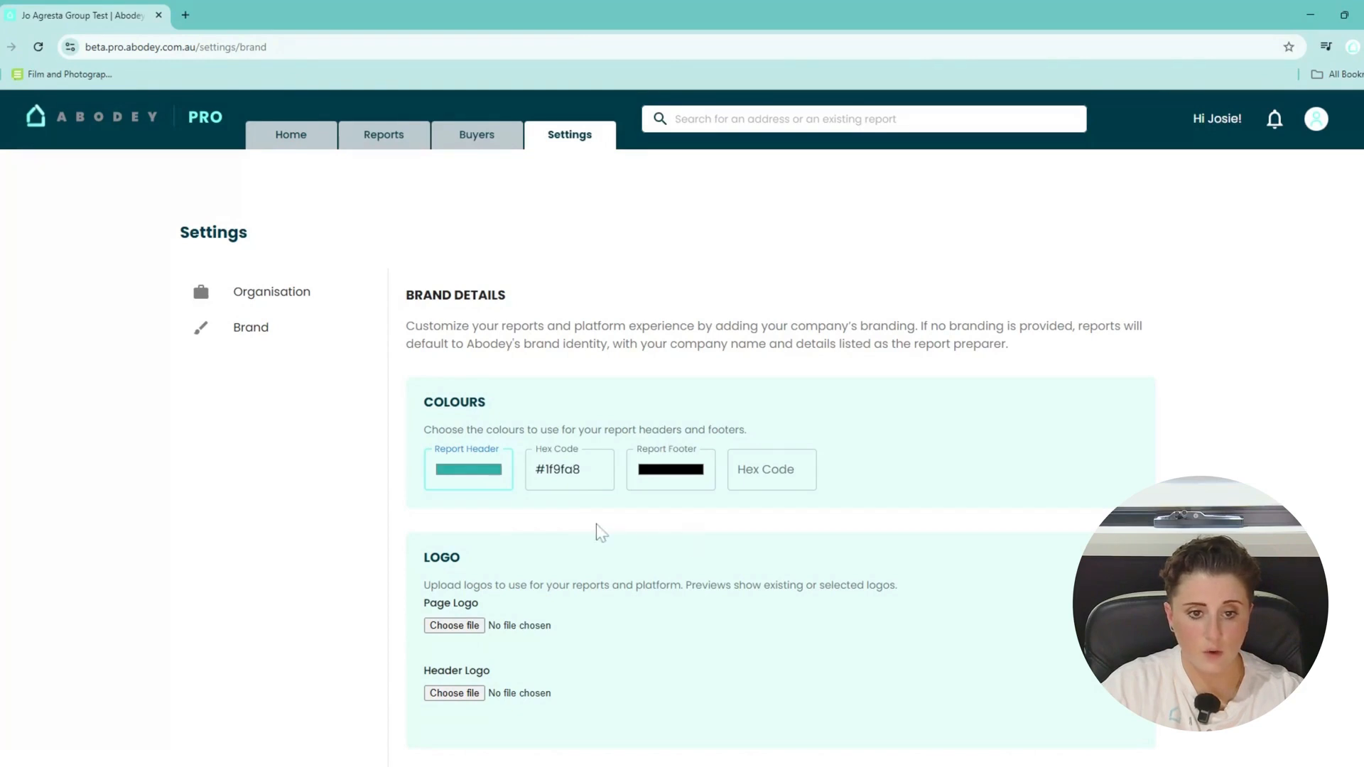
drag(596, 524, 609, 553)
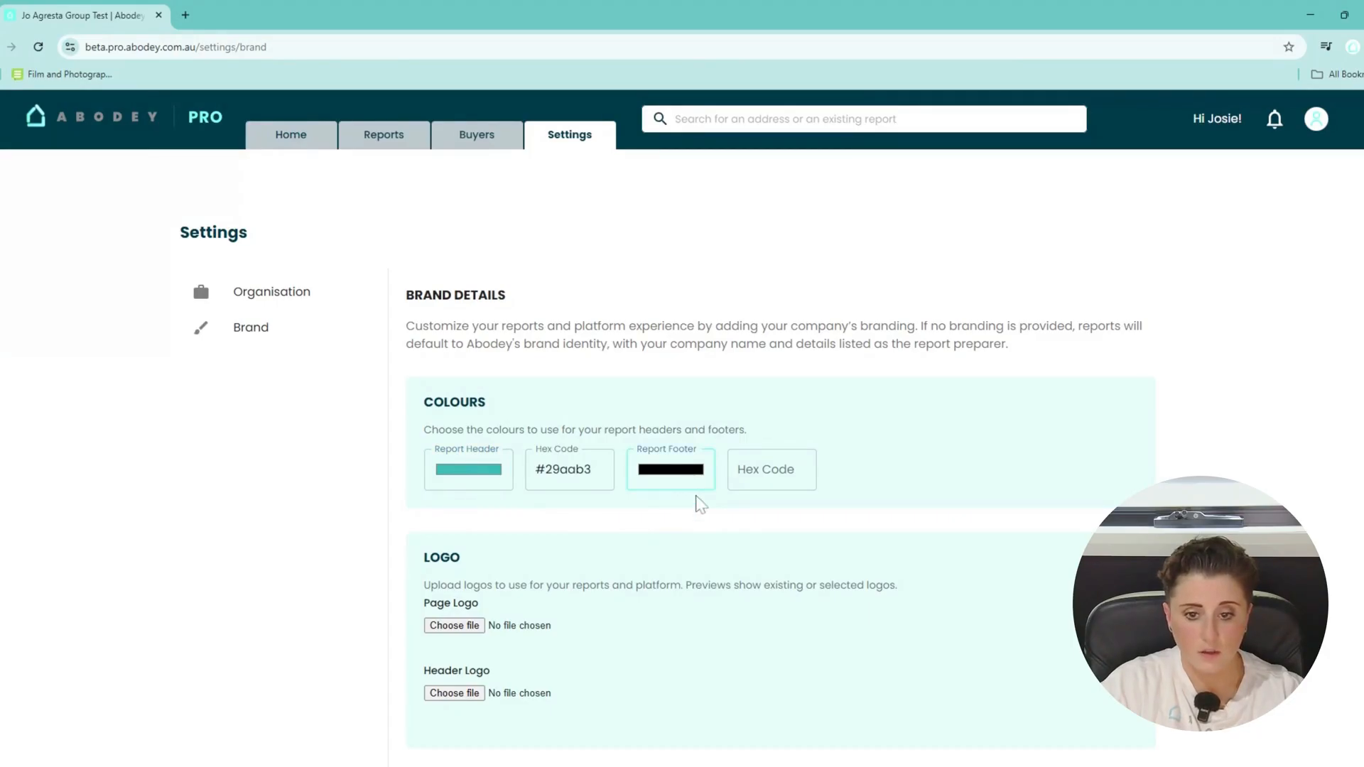
drag(762, 527, 745, 524)
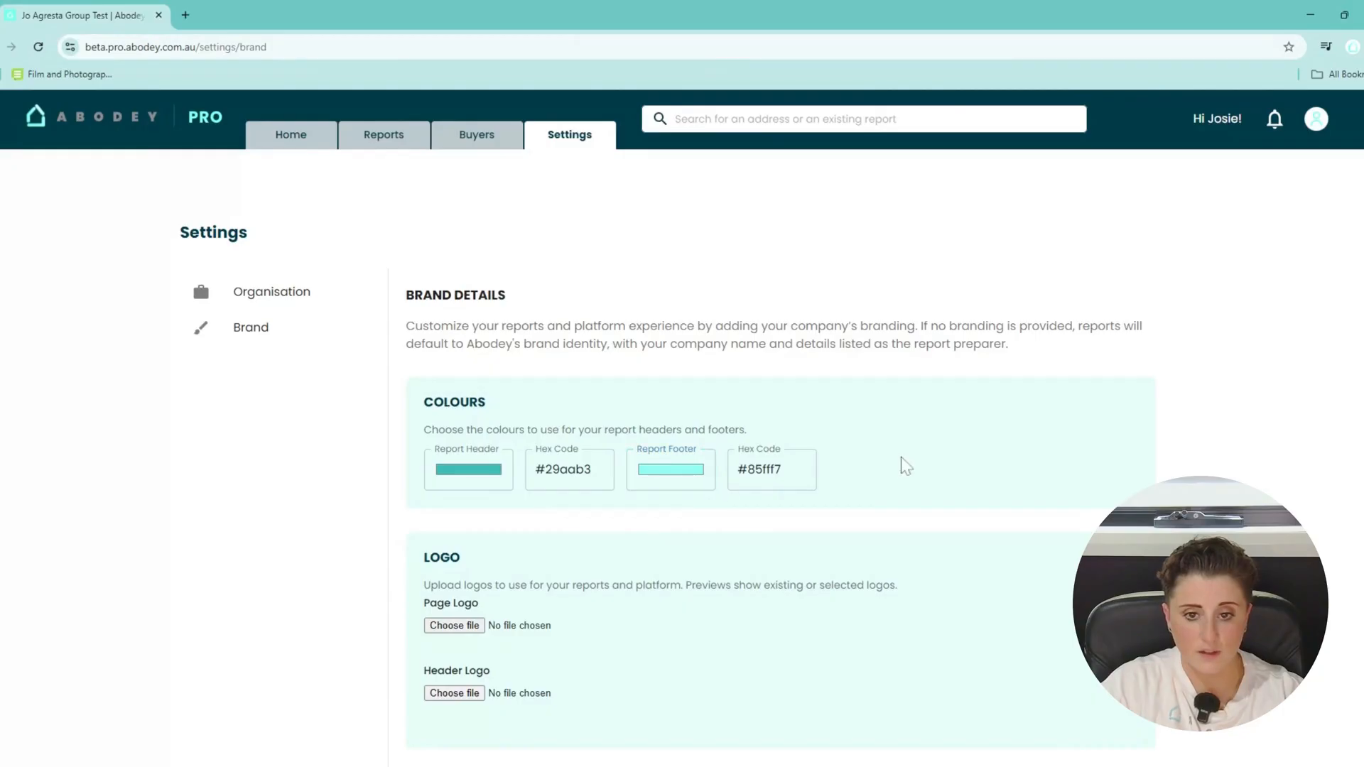
Scroll down the Brand settings to the logo uploads (Abodey logo-01.png, Abodey logo-05.png).
scroll(625, 554, down, 2)
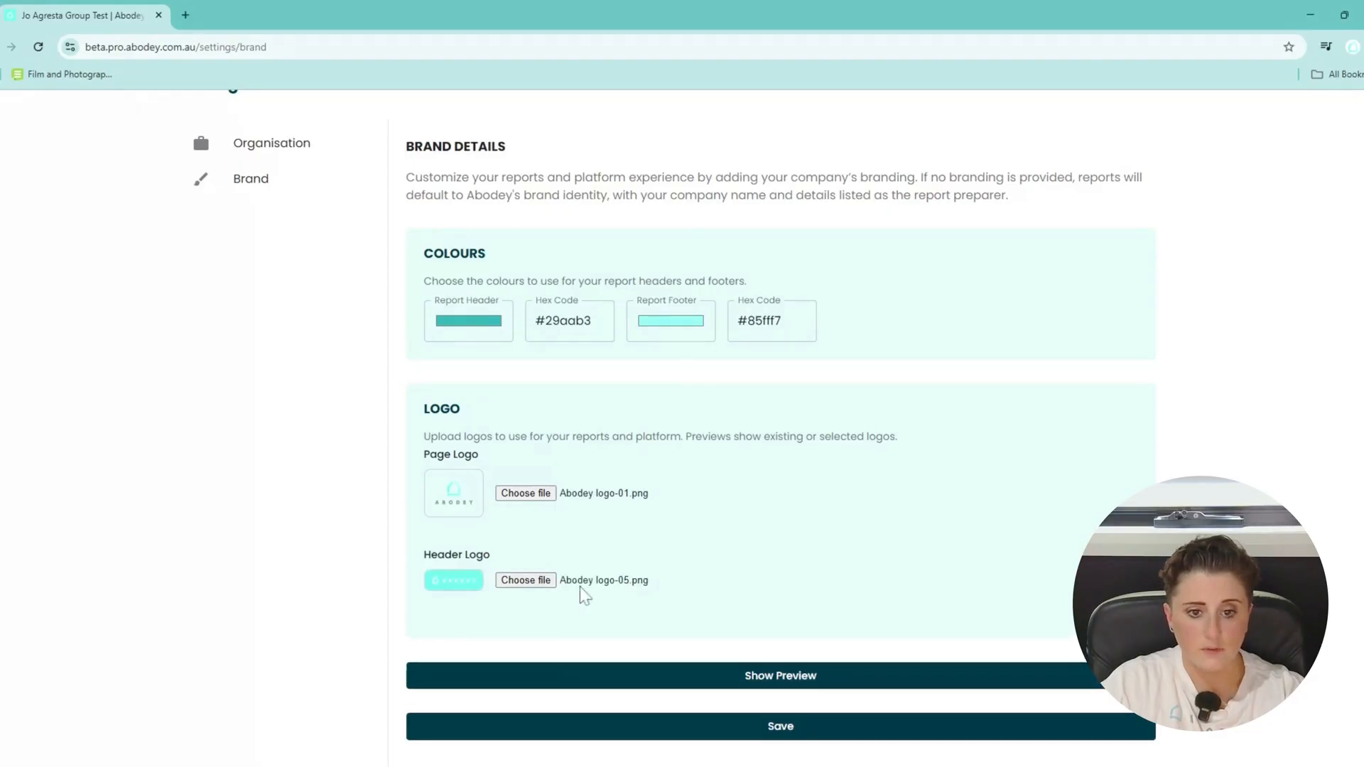
scroll(604, 611, down, 1)
Preview the teal-branded sample report, close it, and save the brand settings.
click(786, 628)
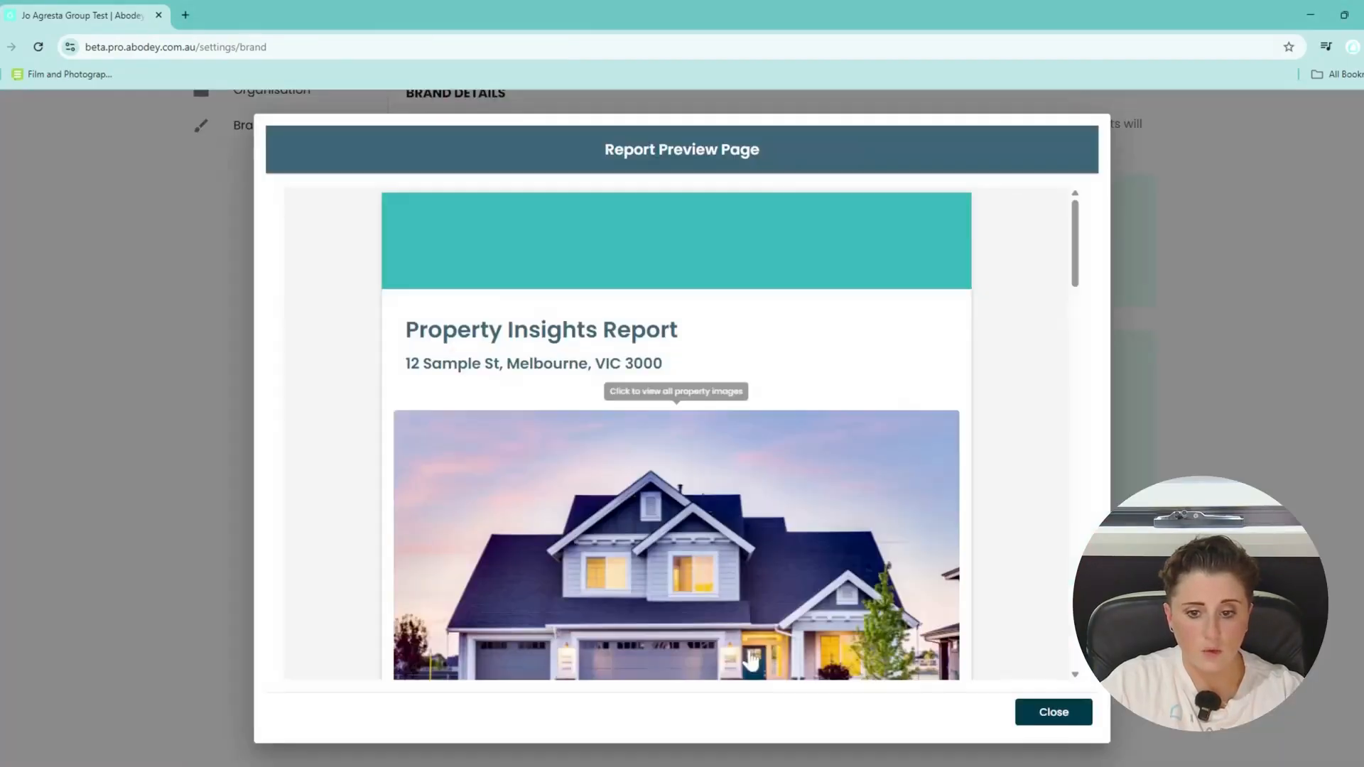
drag(1077, 251, 1081, 377)
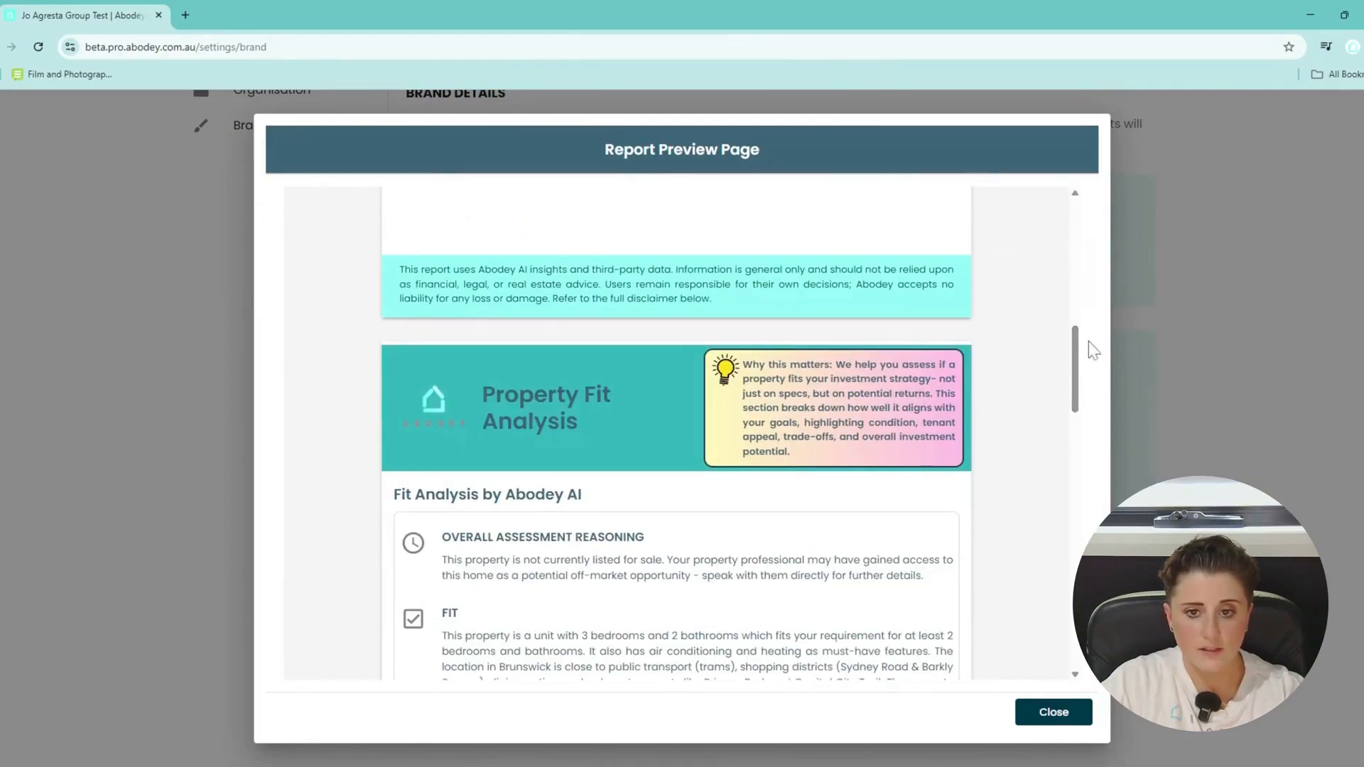
drag(1079, 357, 1088, 471)
drag(1081, 507, 1101, 219)
click(1054, 712)
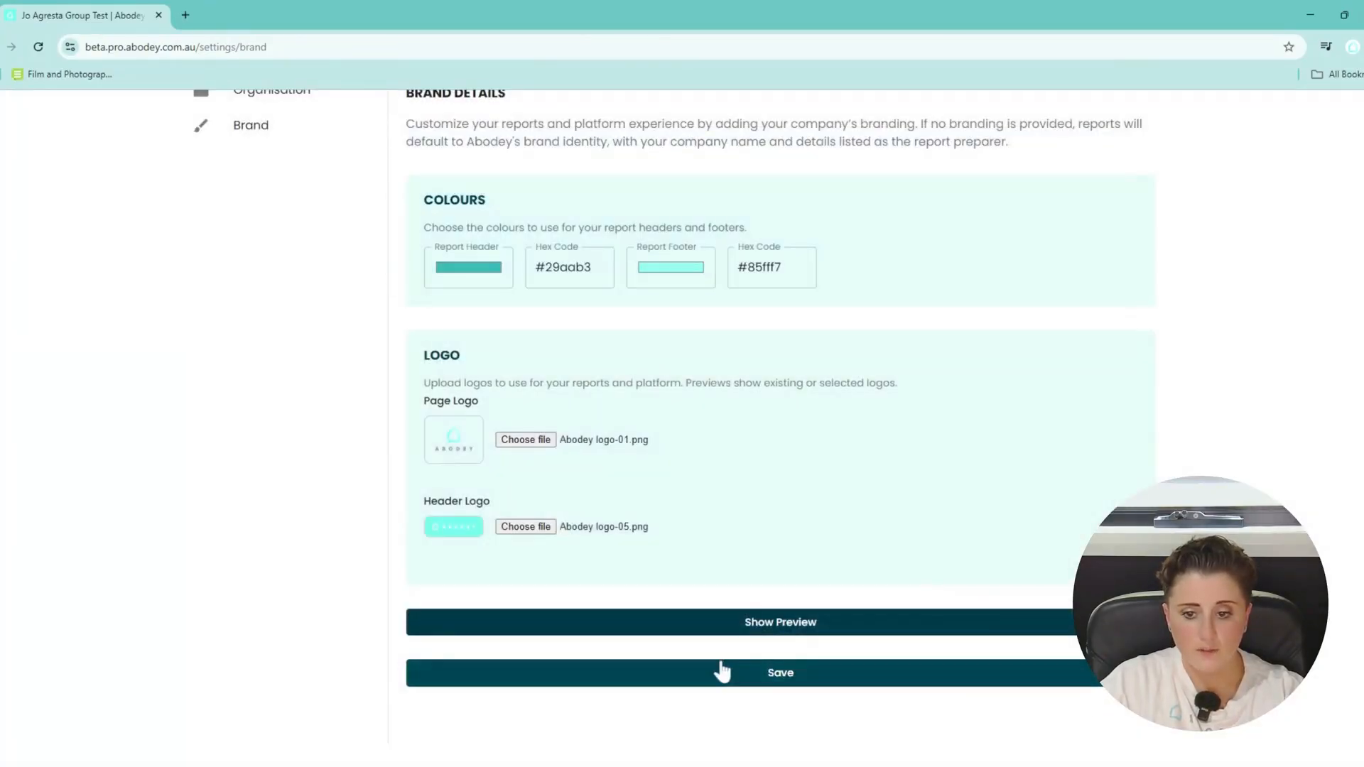
click(755, 674)
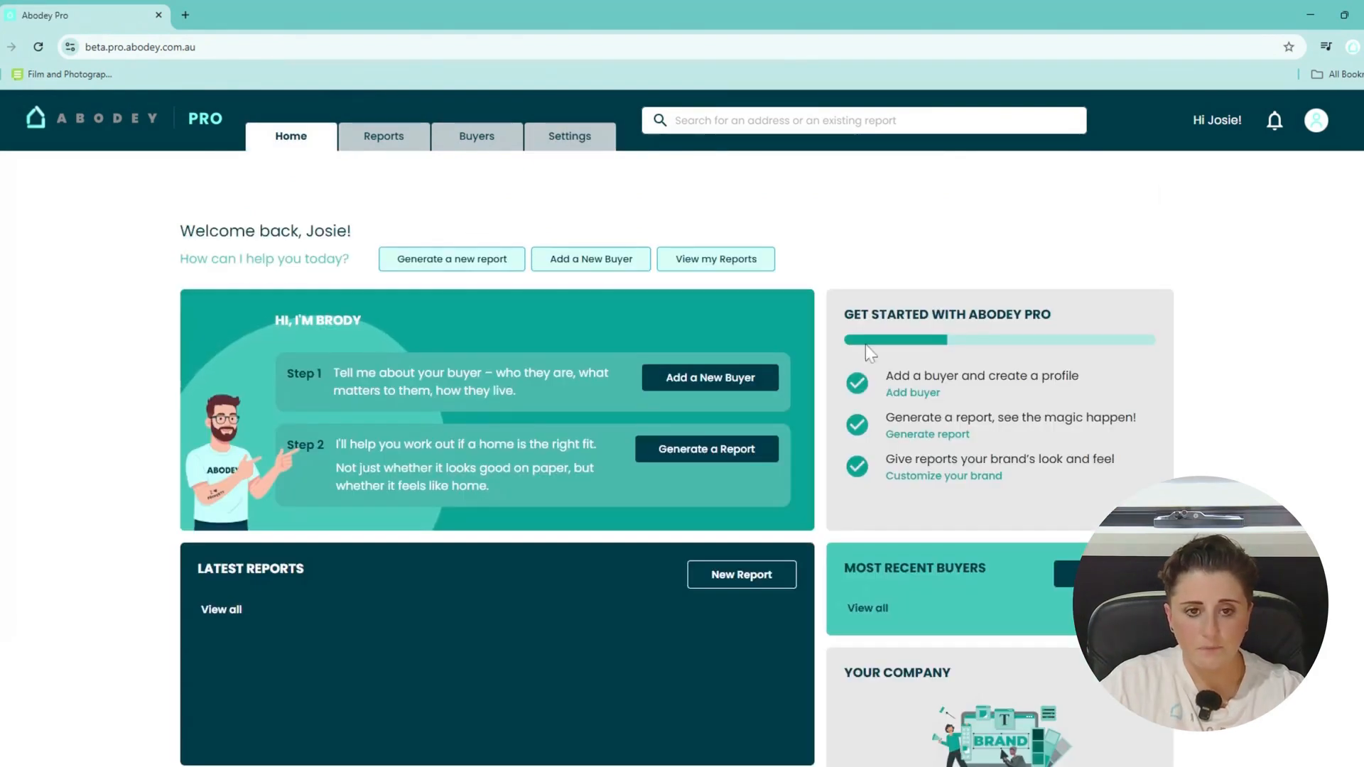
Add a new buyer with their first name, last name and e-mail address.
click(911, 393)
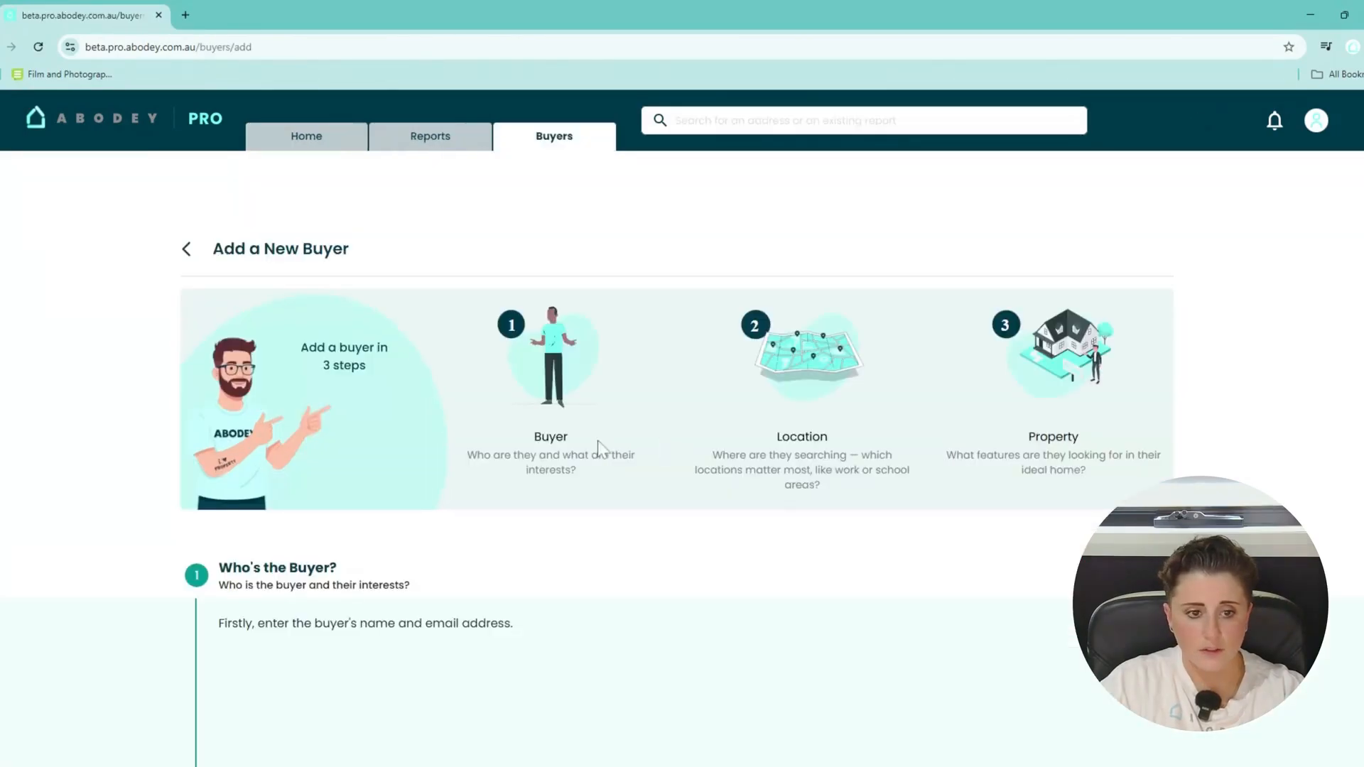
scroll(599, 446, down, 3)
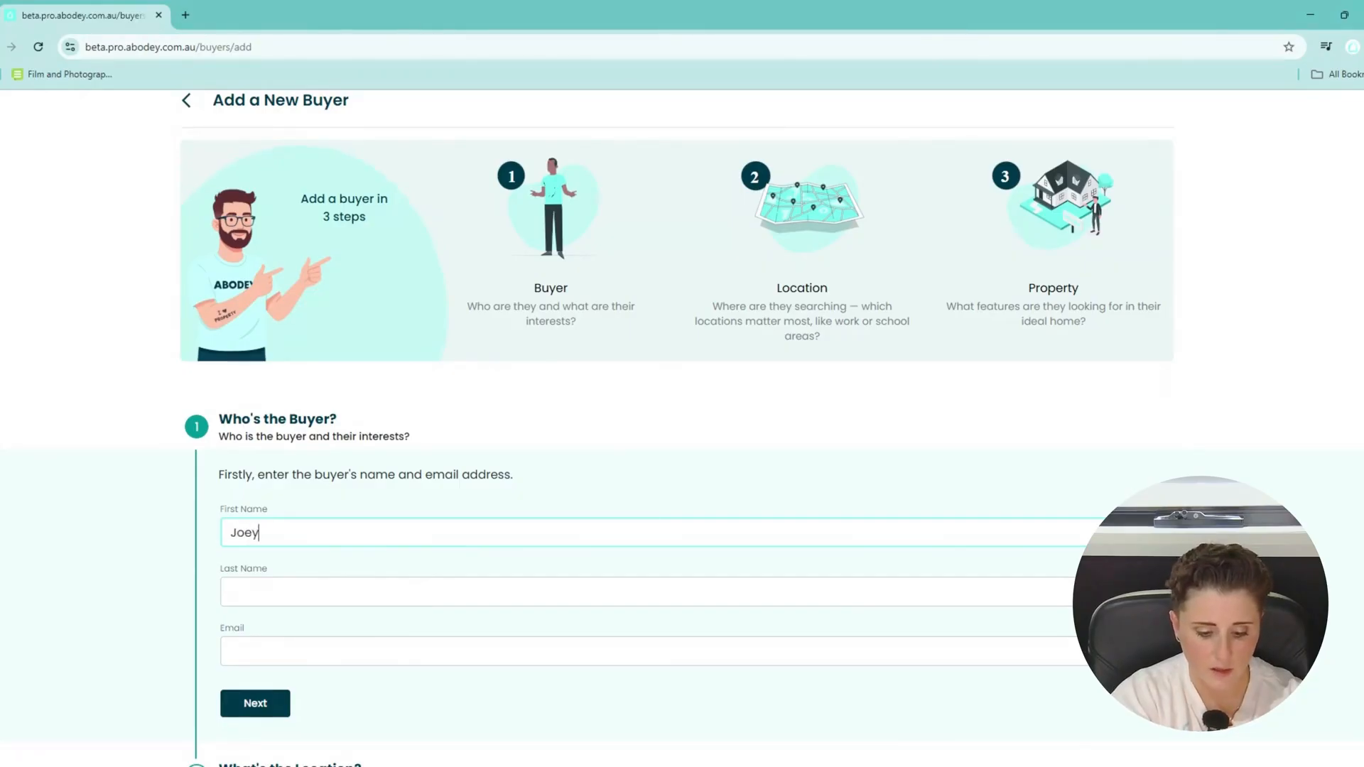
key(Tab)
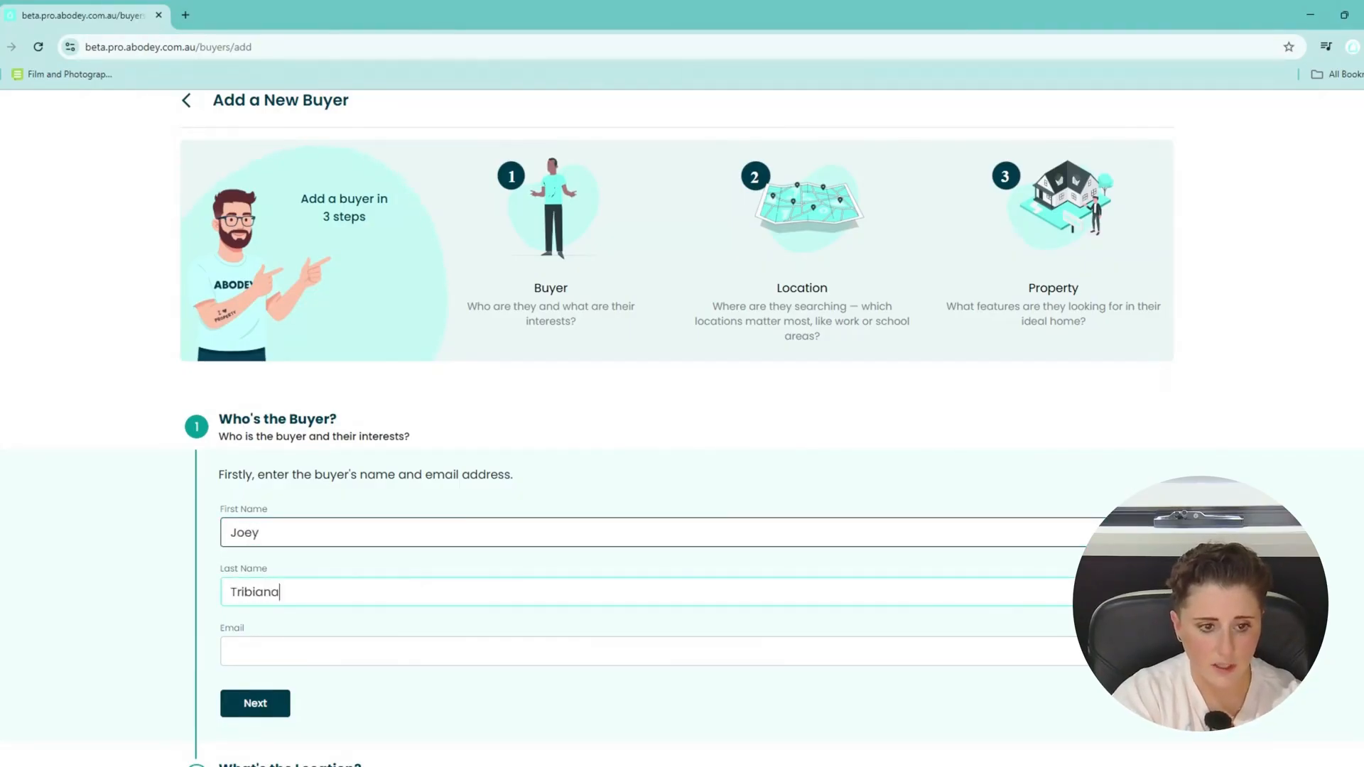
key(Tab)
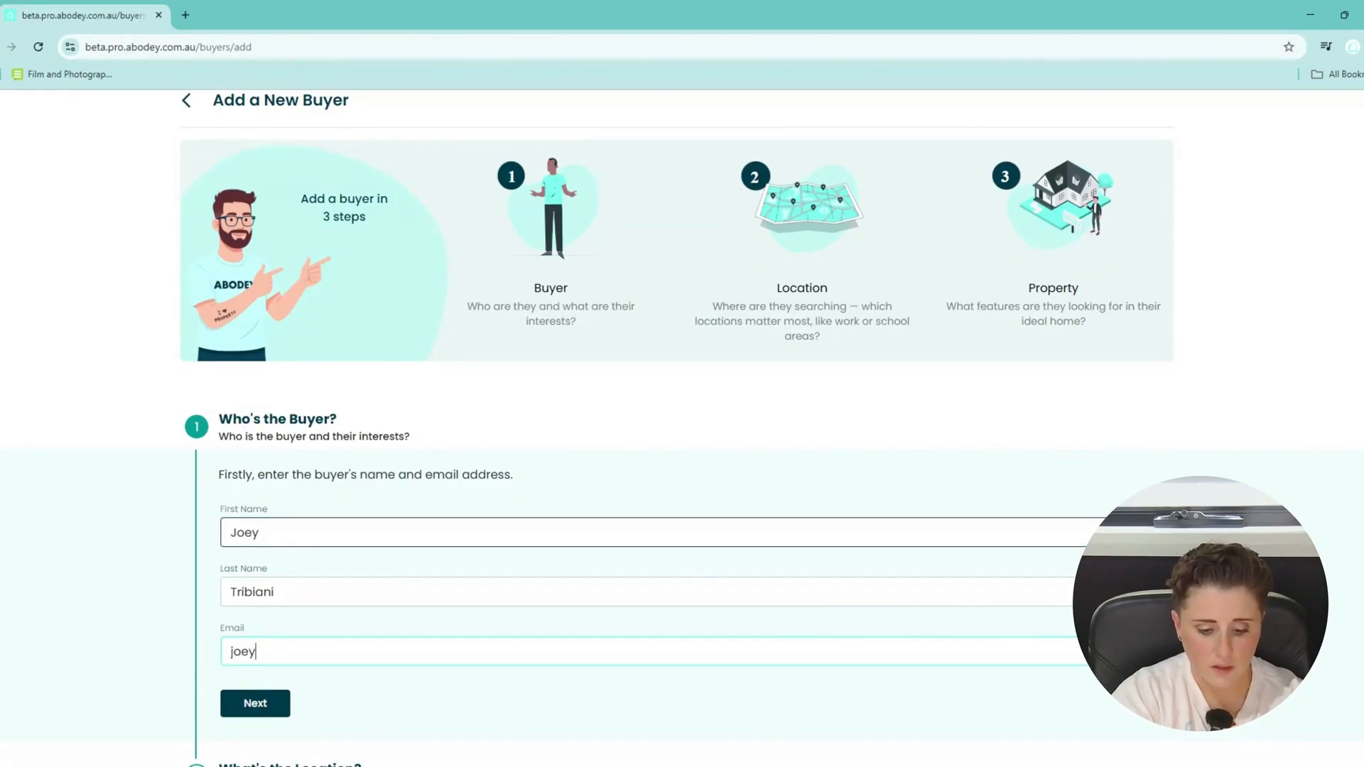
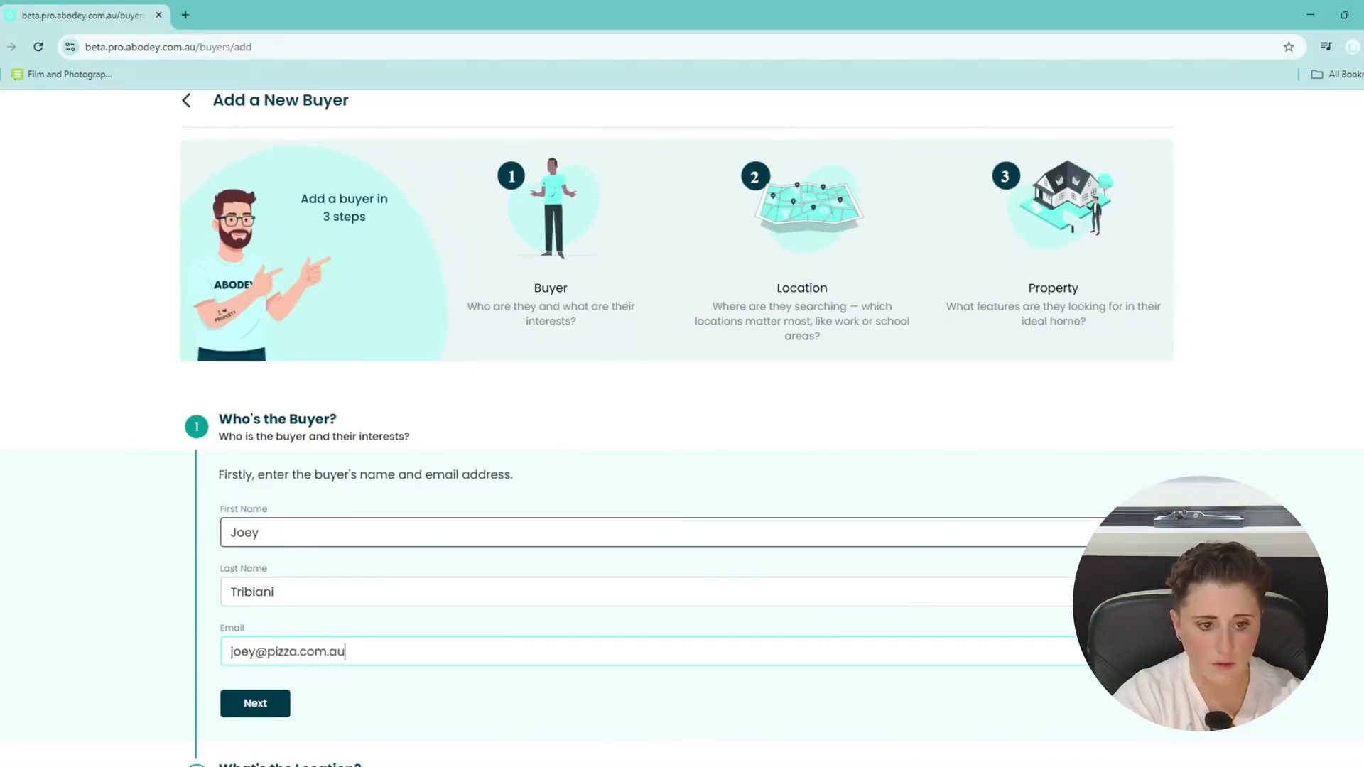
click(245, 704)
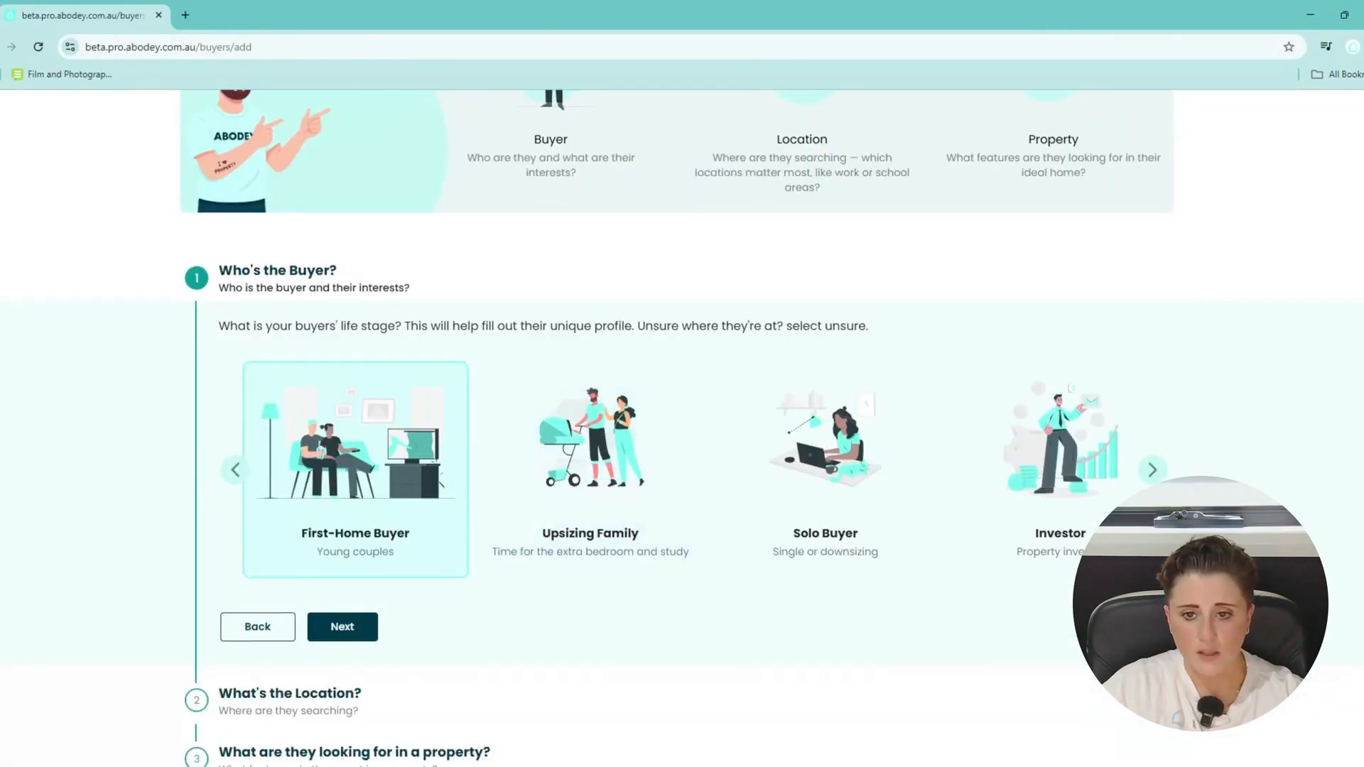
Try several life-stage cards, settle on First-Home Buyer, and move to interests.
click(643, 547)
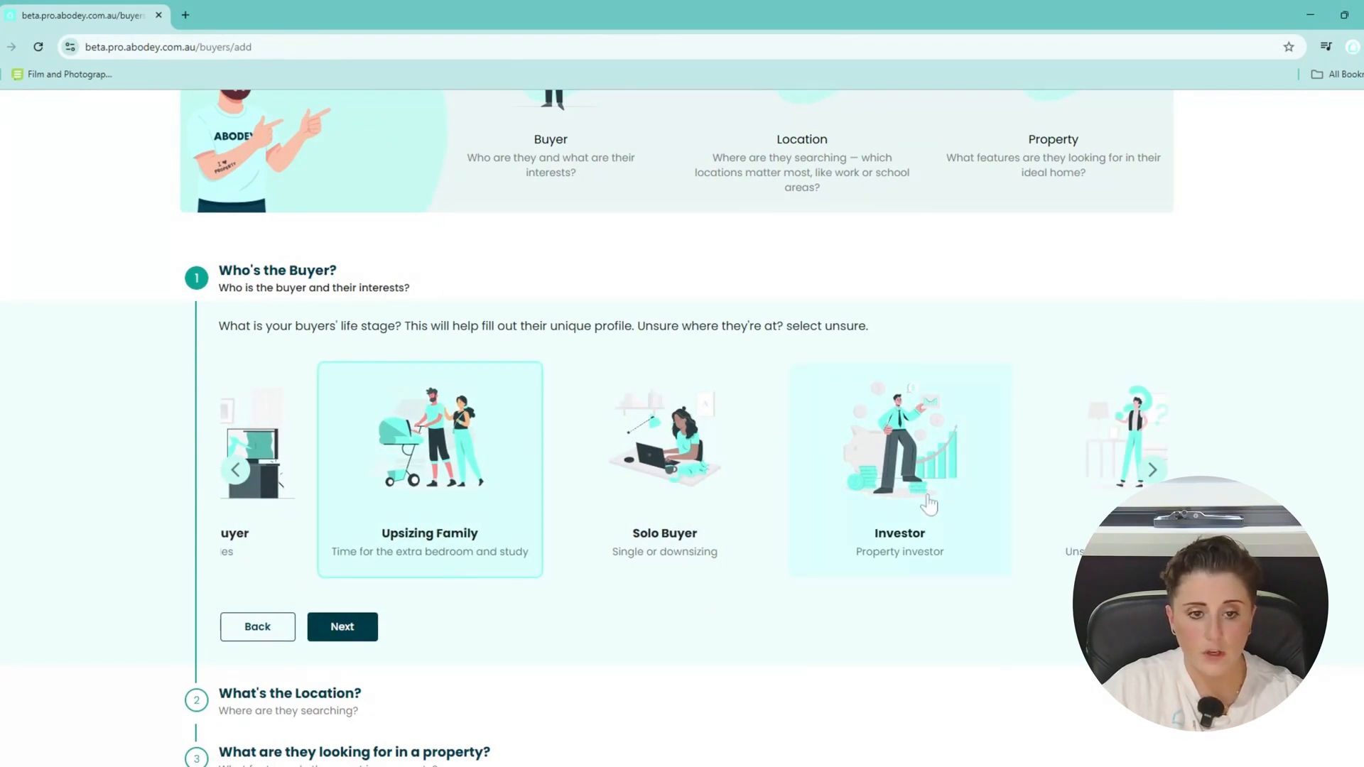
click(714, 544)
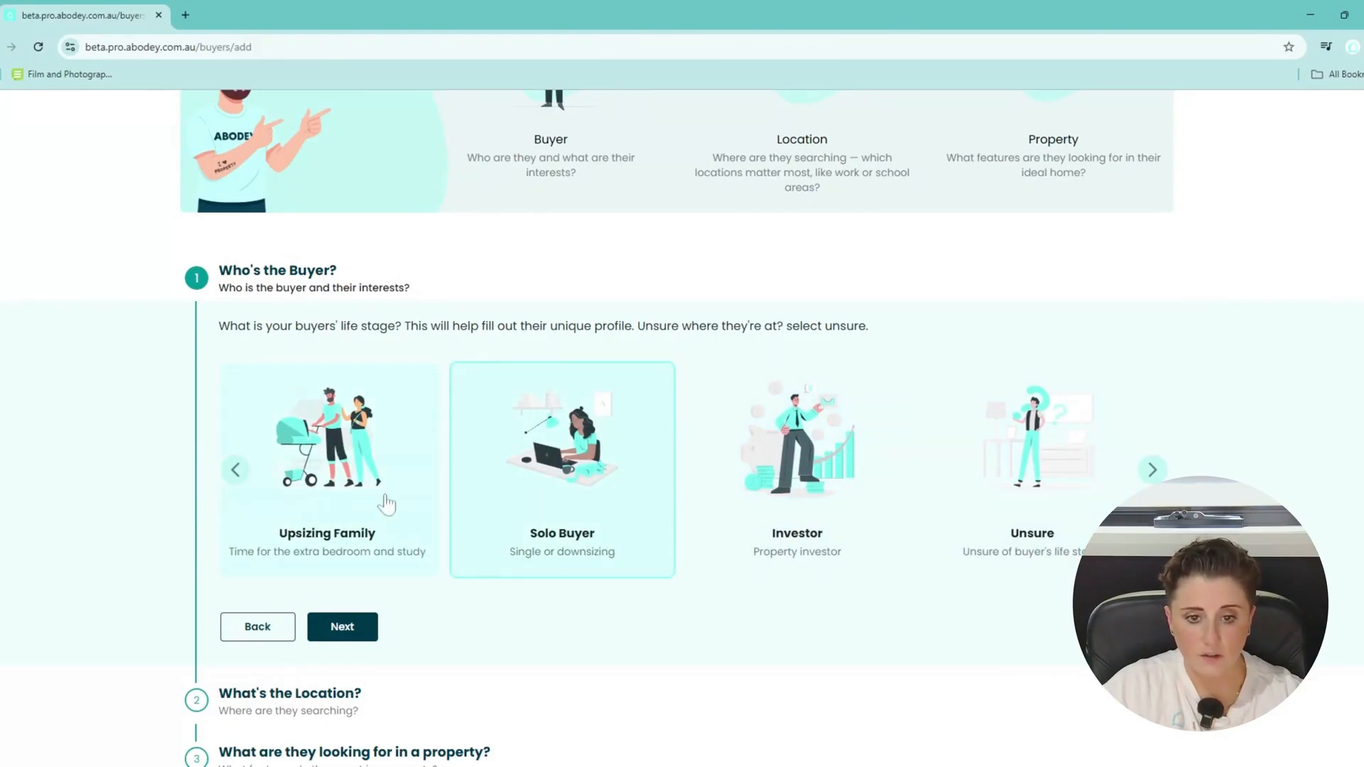
click(369, 504)
click(245, 478)
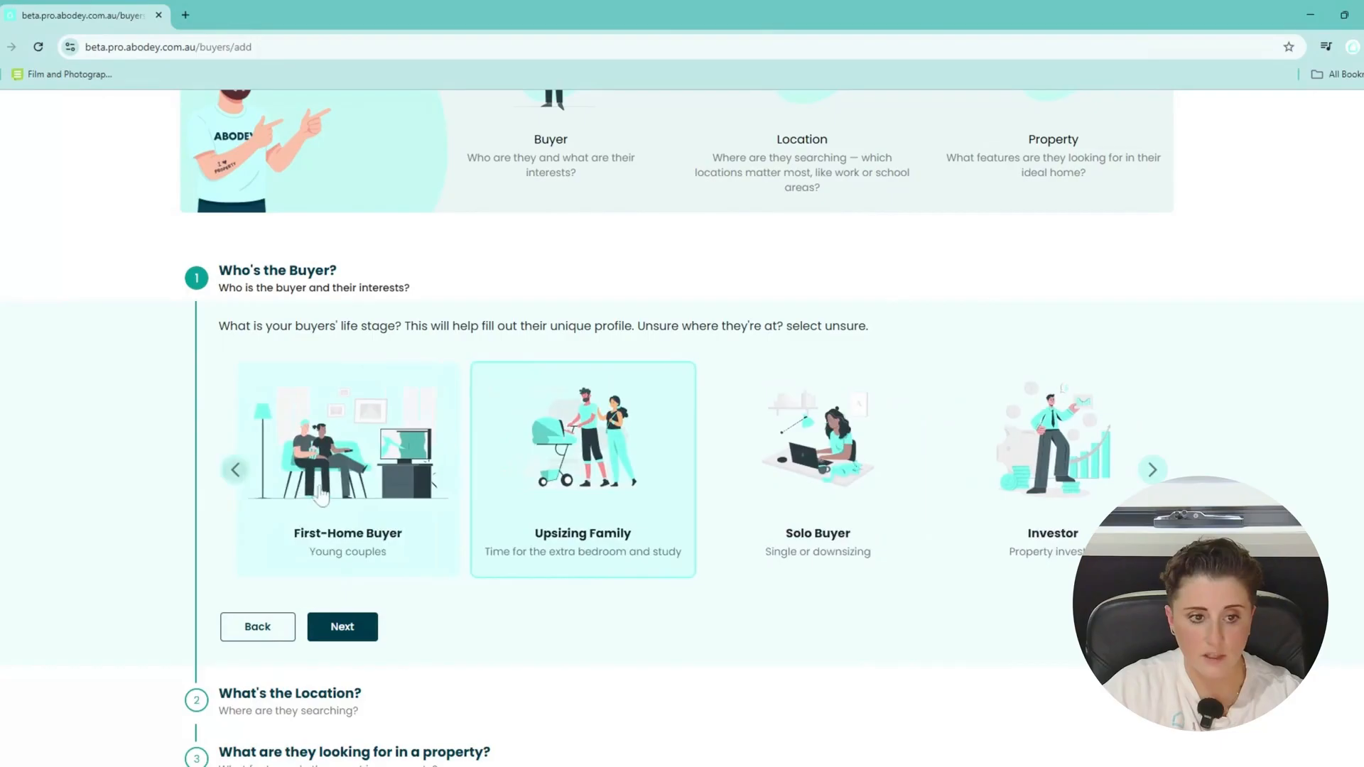
click(358, 479)
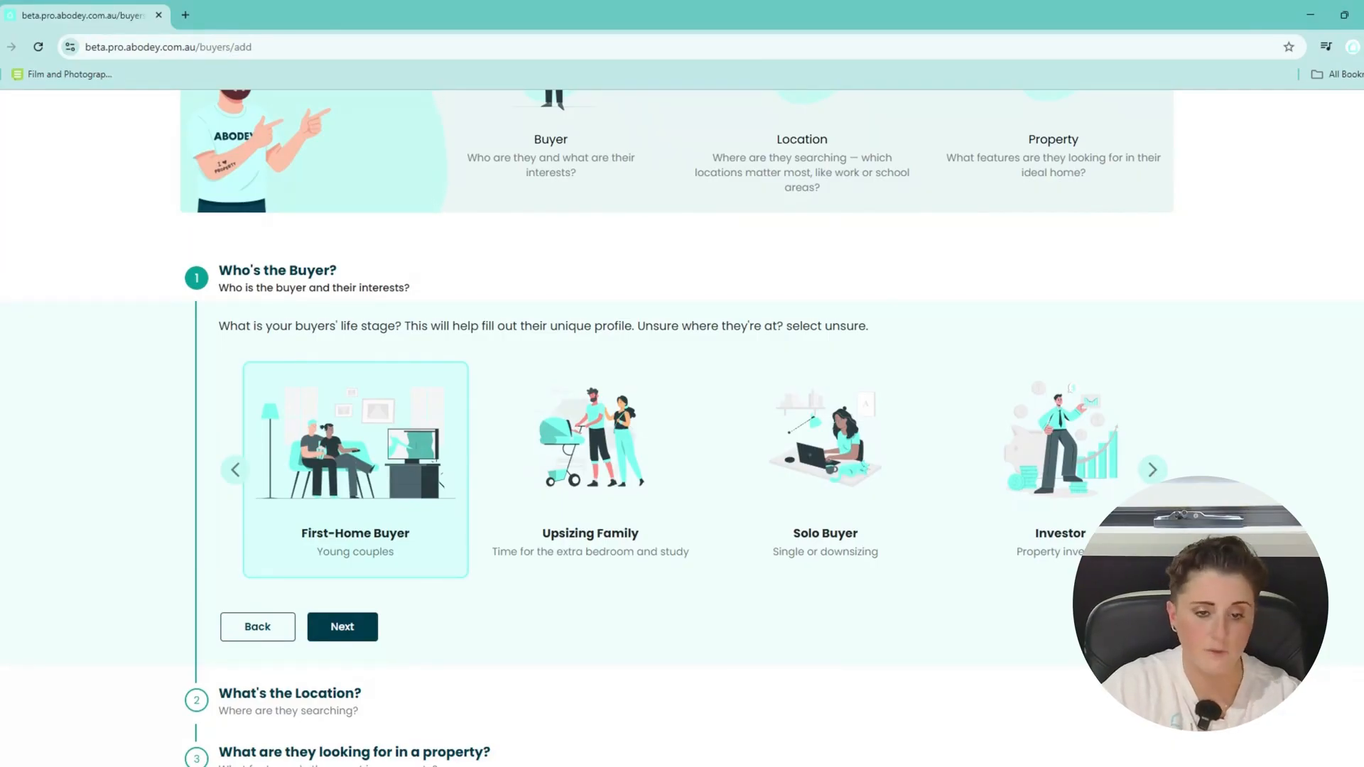
click(1152, 470)
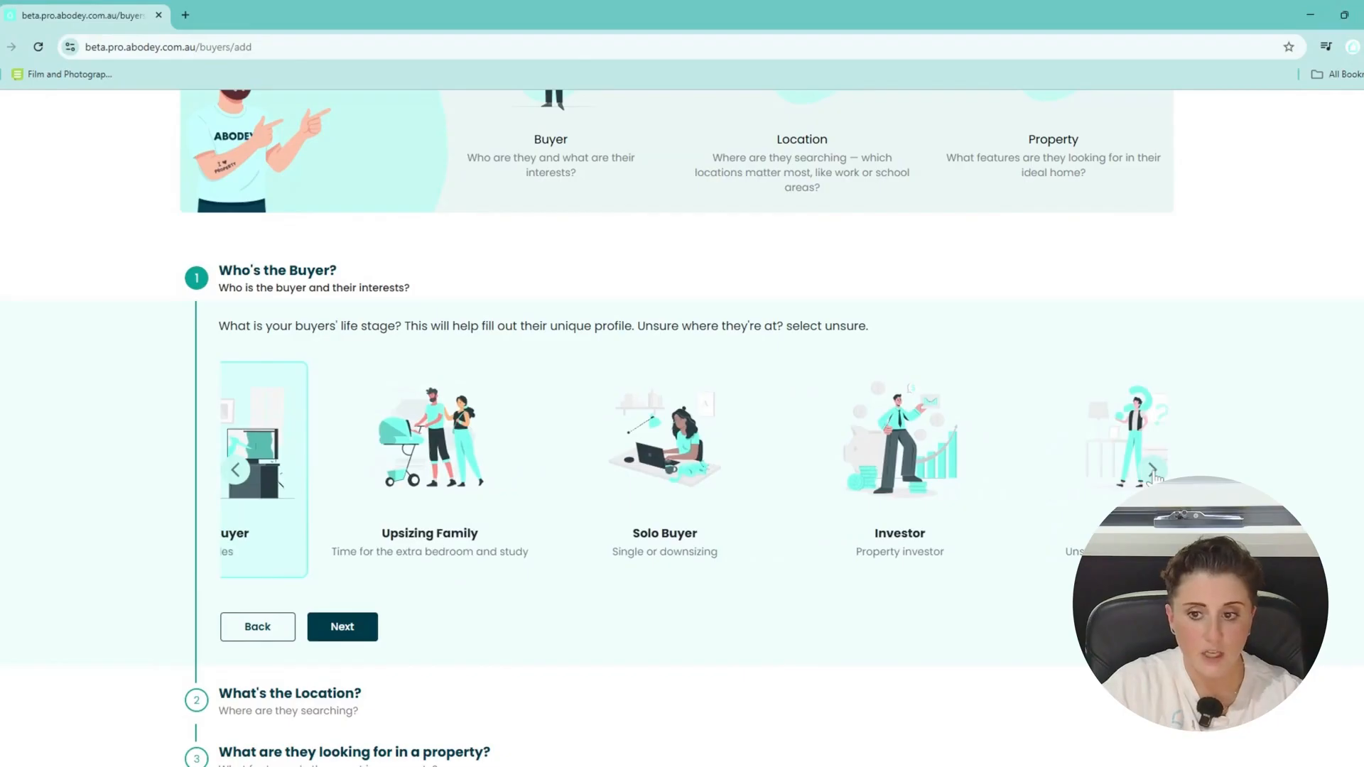
click(1044, 468)
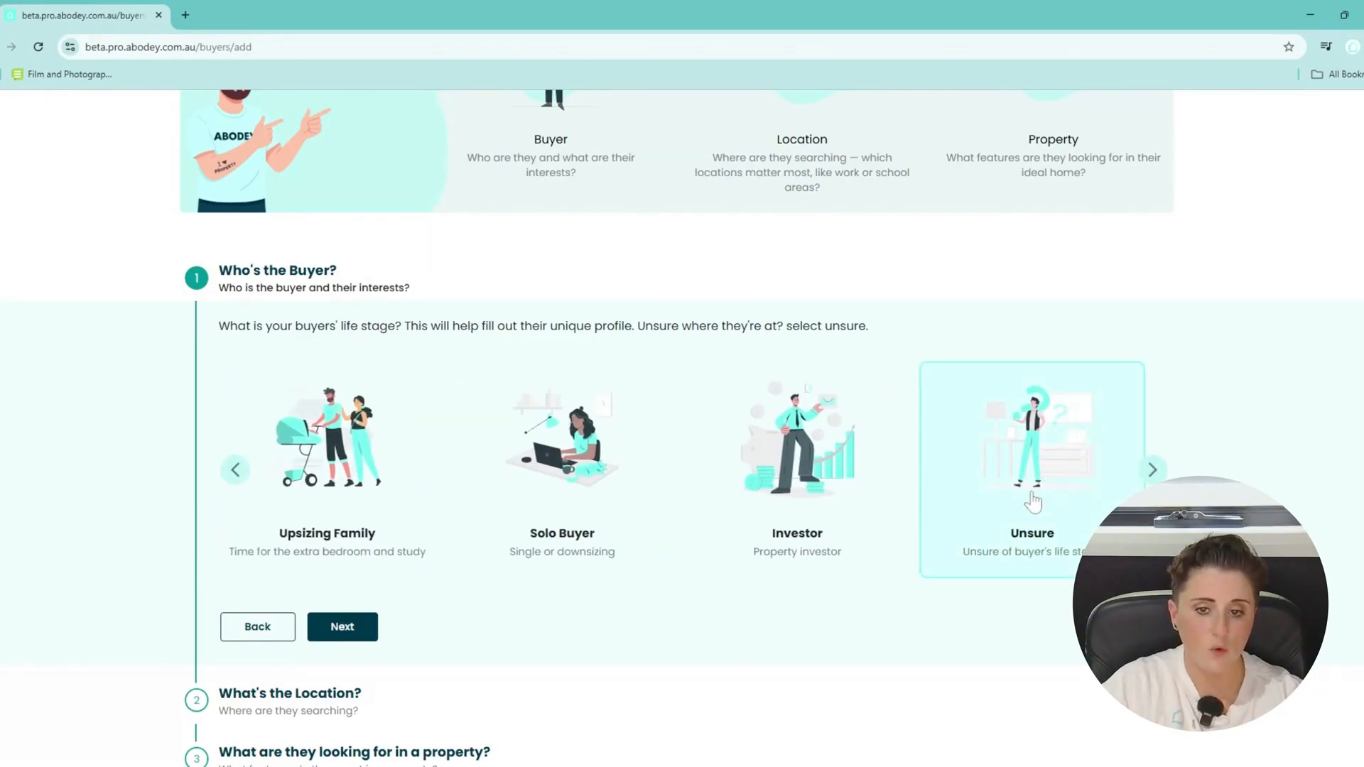
click(241, 474)
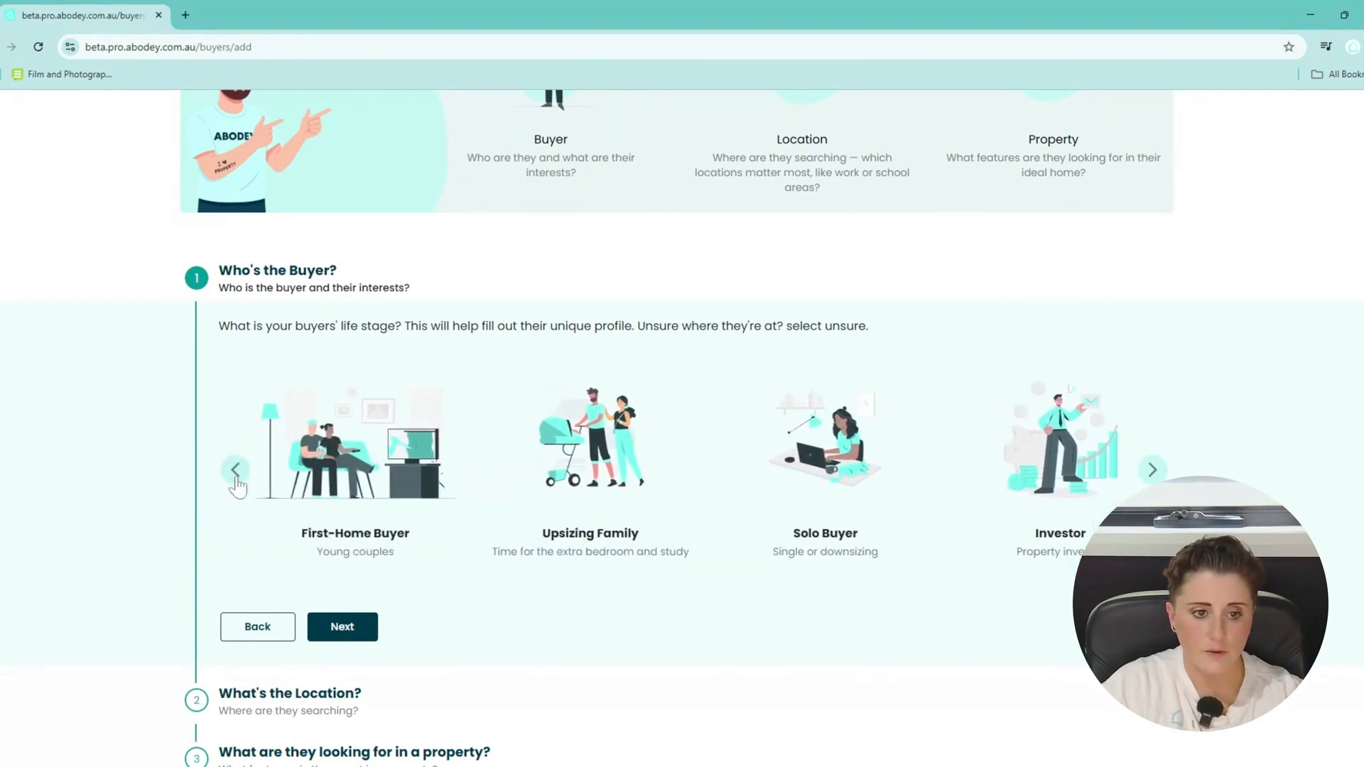
click(347, 469)
click(348, 631)
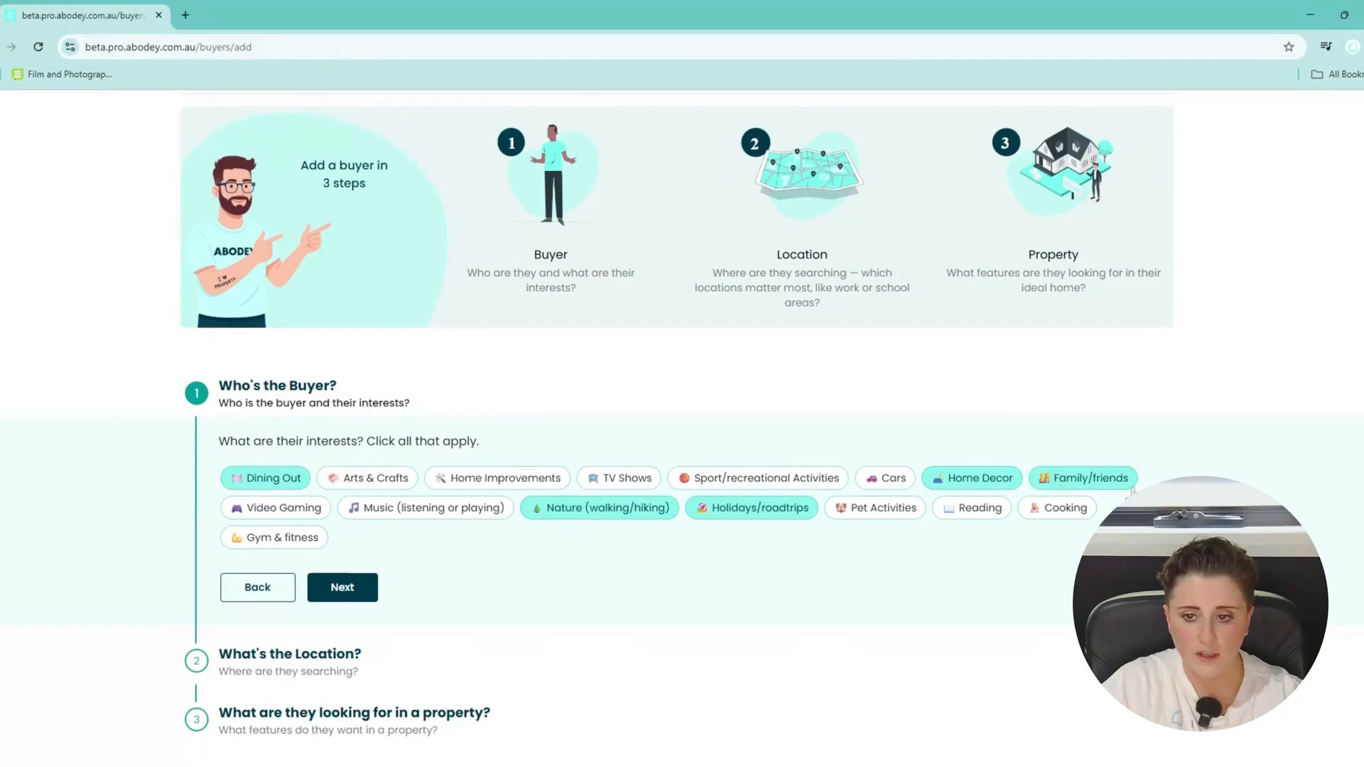
Add Gym & fitness and Nature (walking/hiking) to the buyer's interests.
click(250, 539)
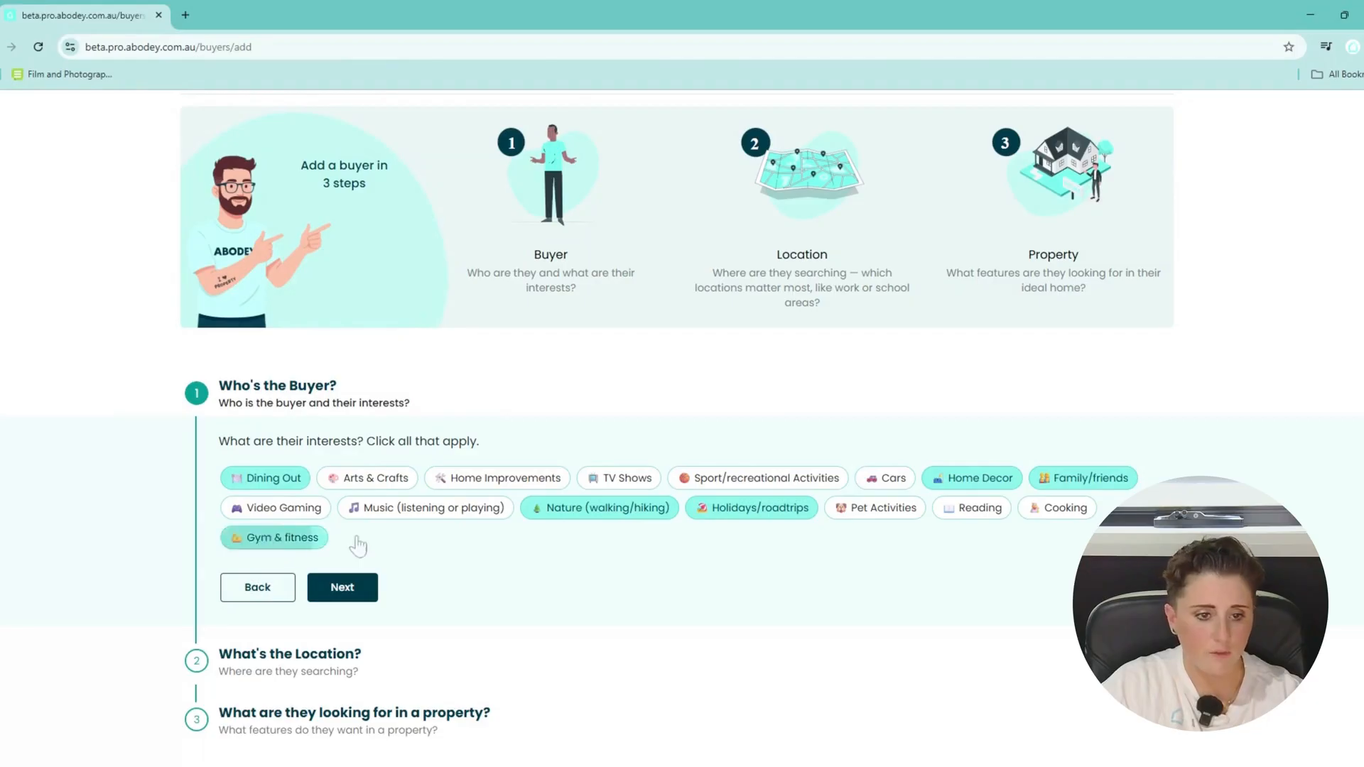
click(572, 511)
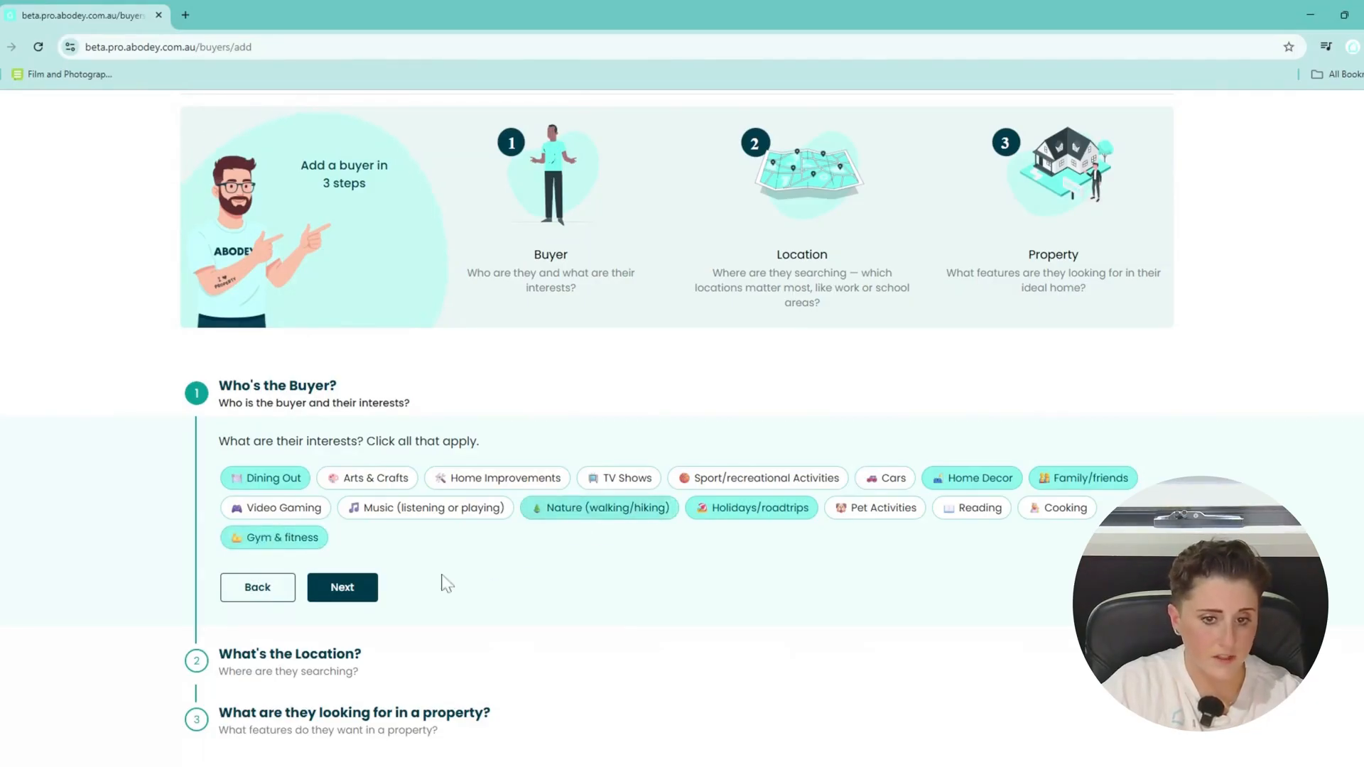
click(348, 588)
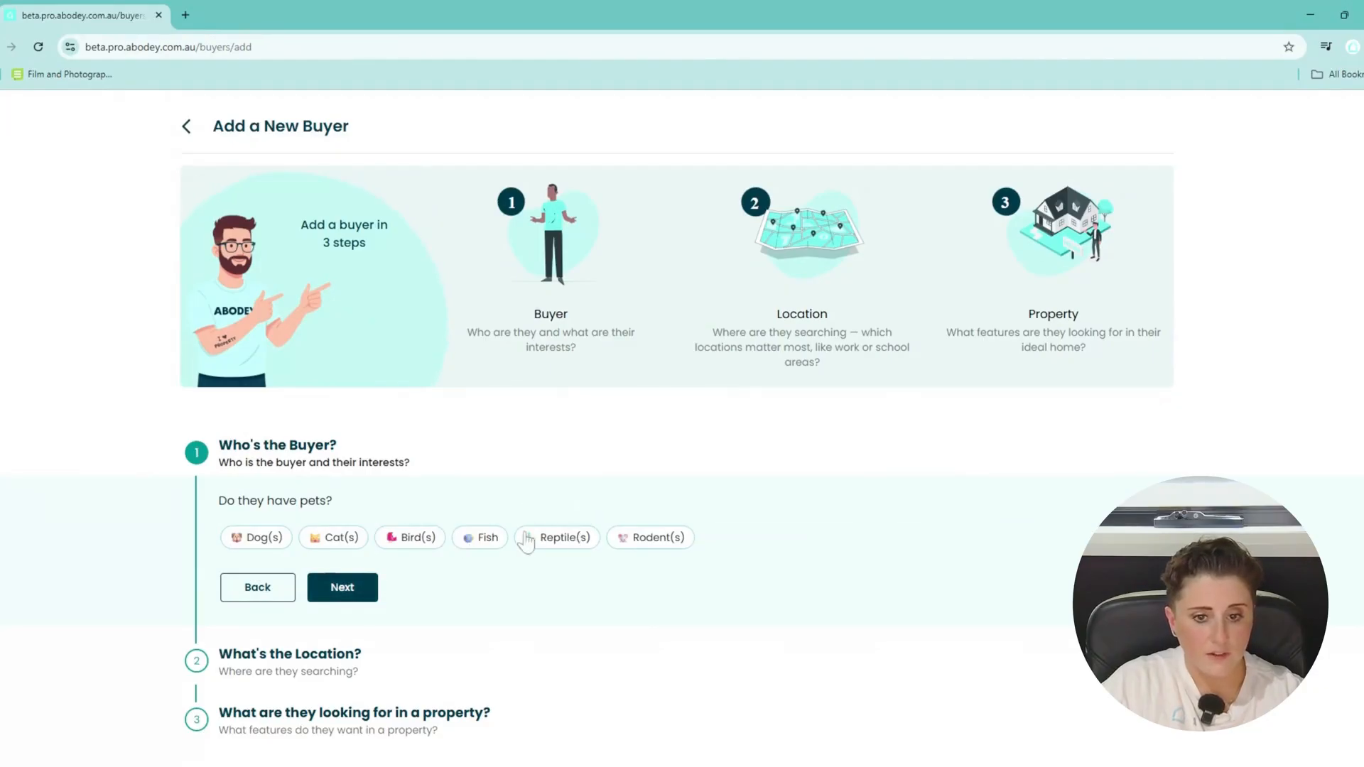
Record dogs and cats as pets, then pass goals and buying experience to Location.
click(247, 541)
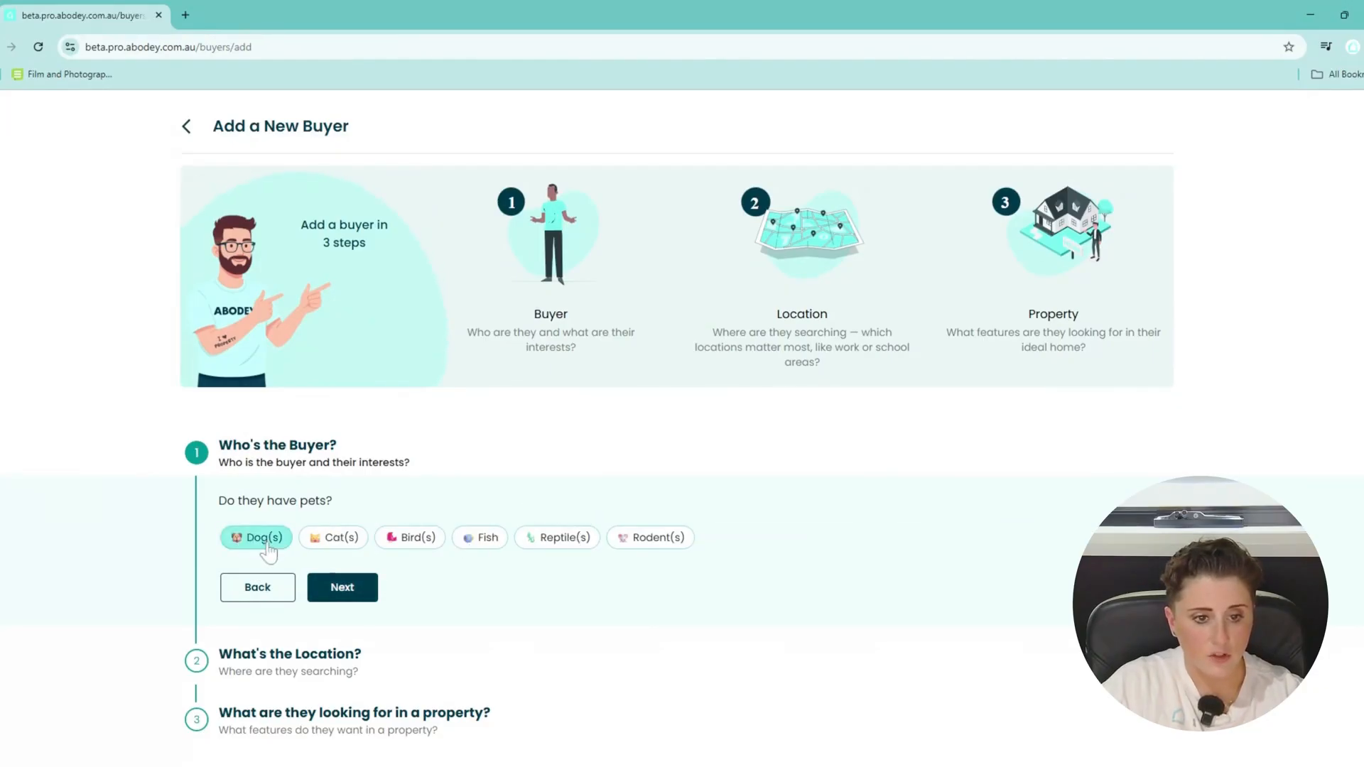
click(272, 544)
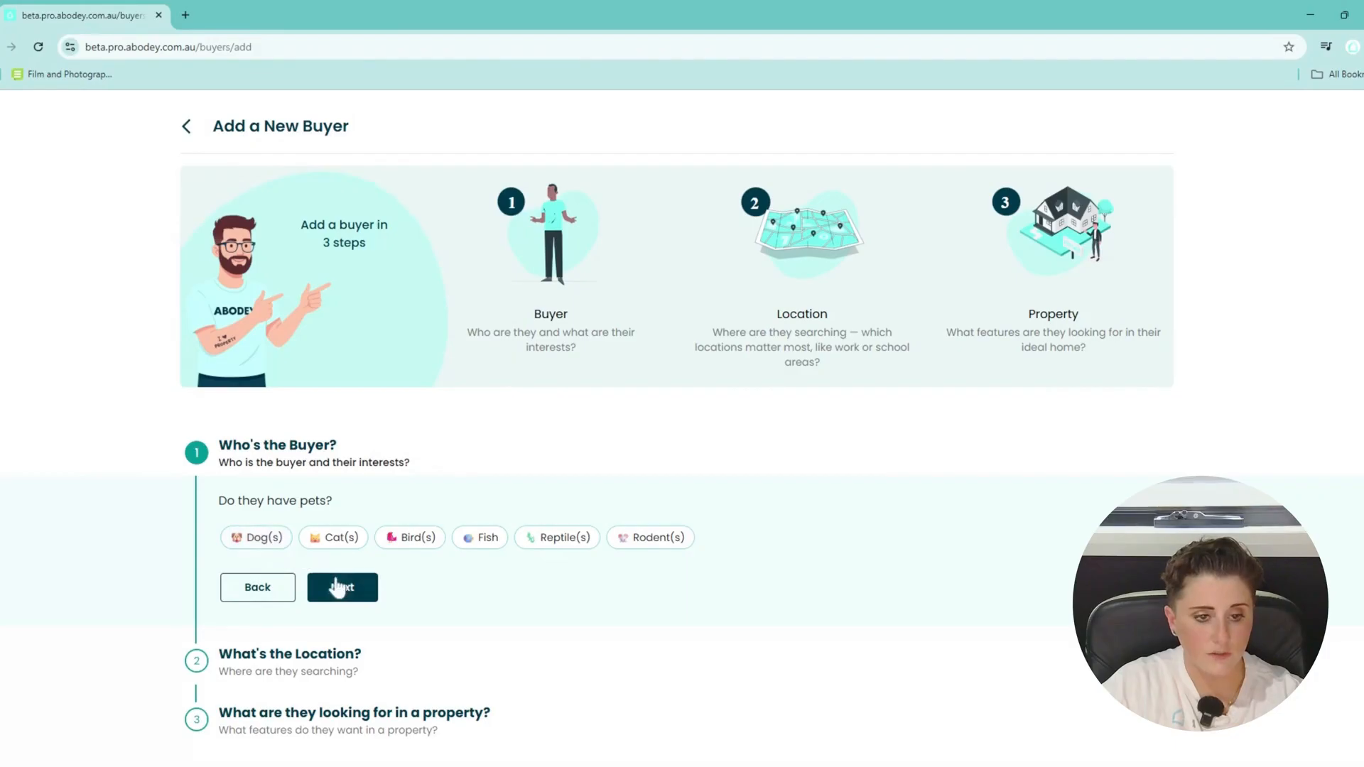
click(360, 587)
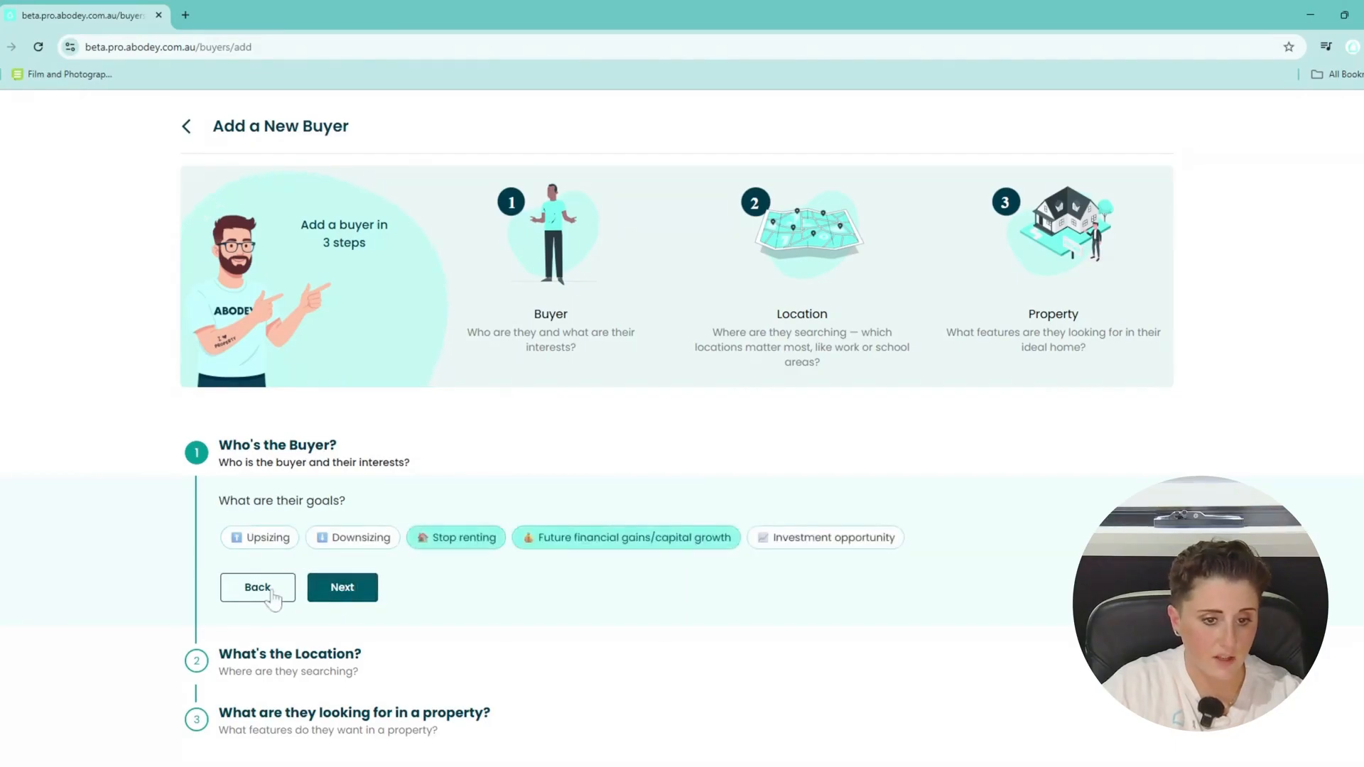
click(274, 590)
click(273, 546)
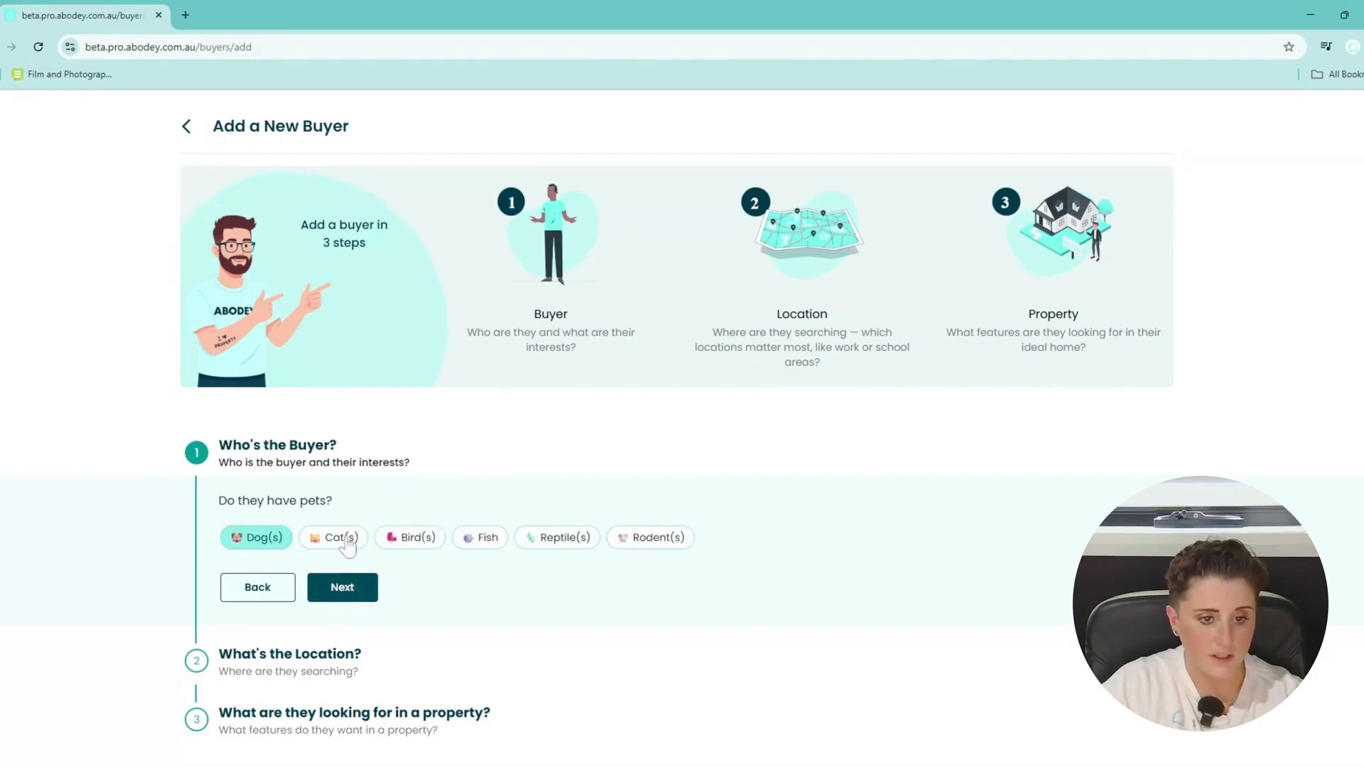
click(341, 543)
click(363, 594)
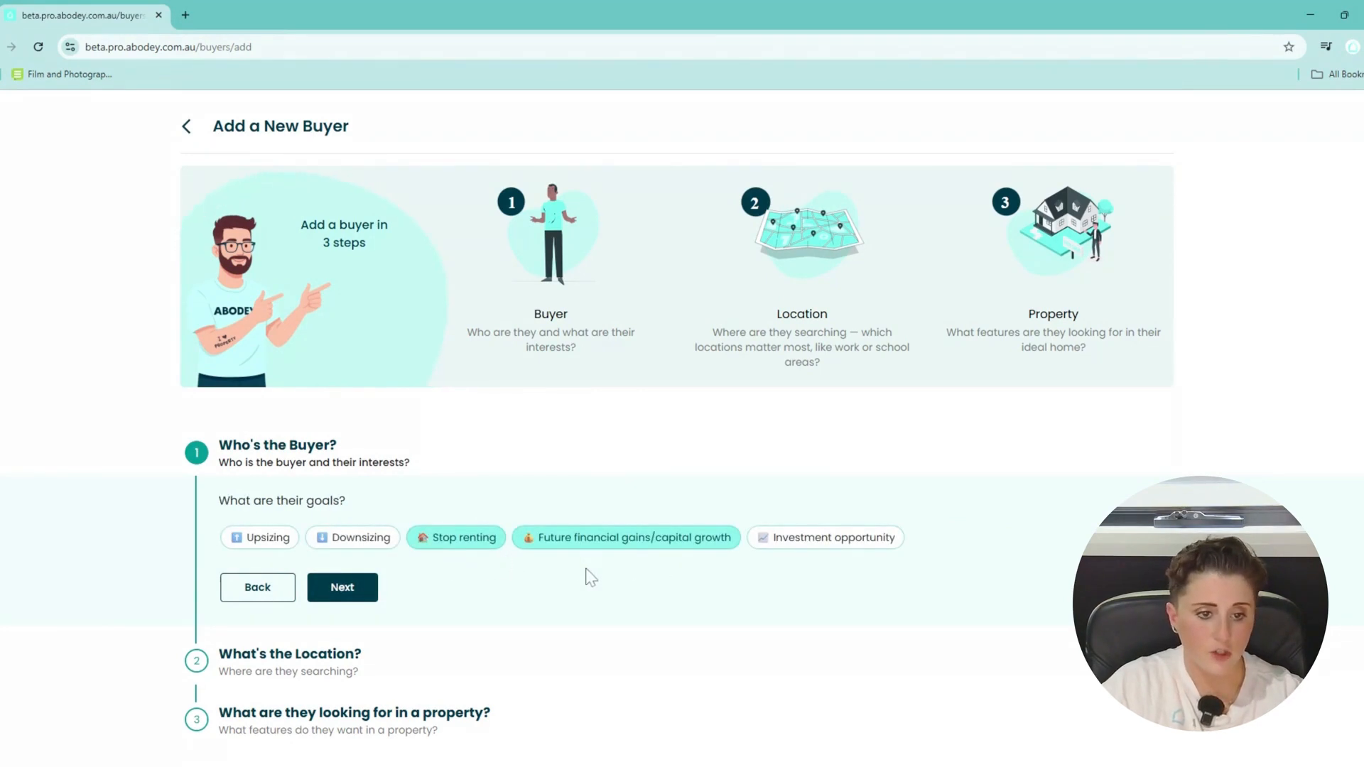
click(358, 598)
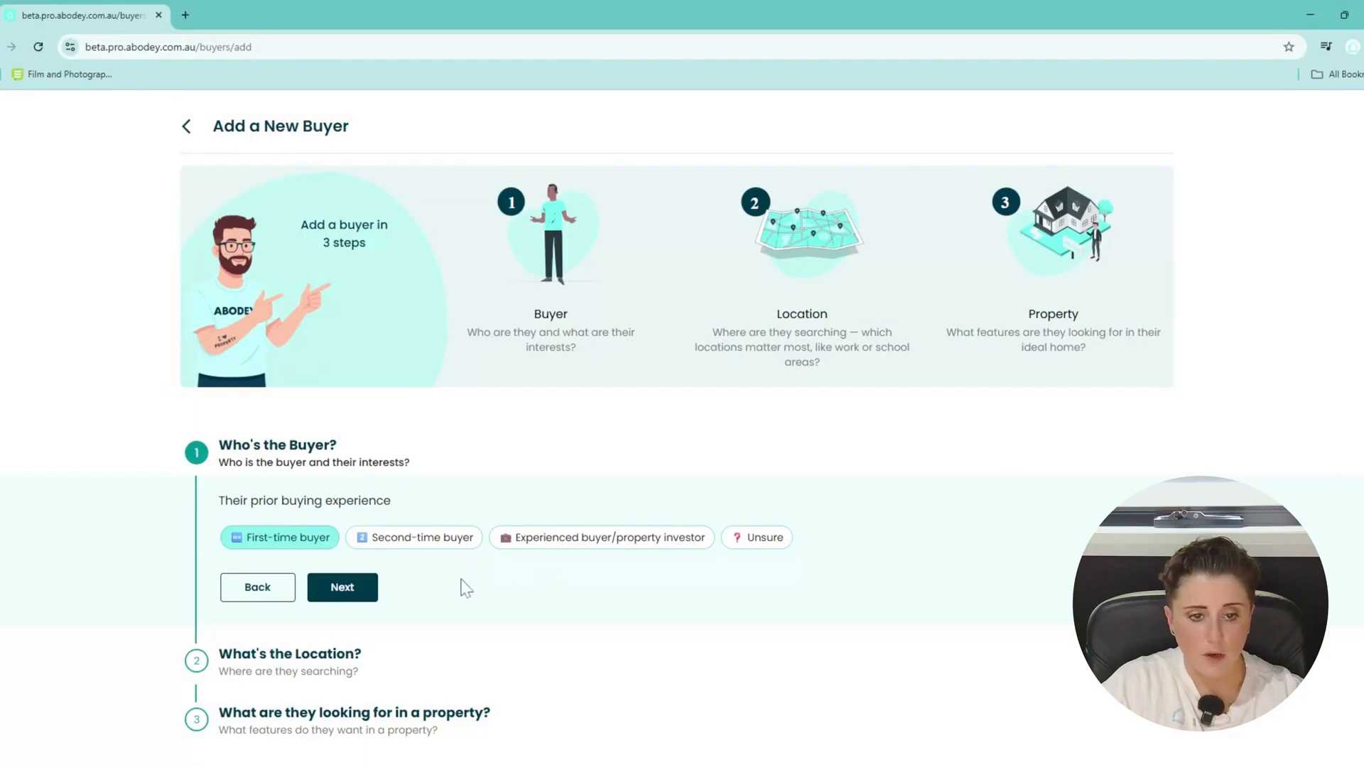
click(353, 595)
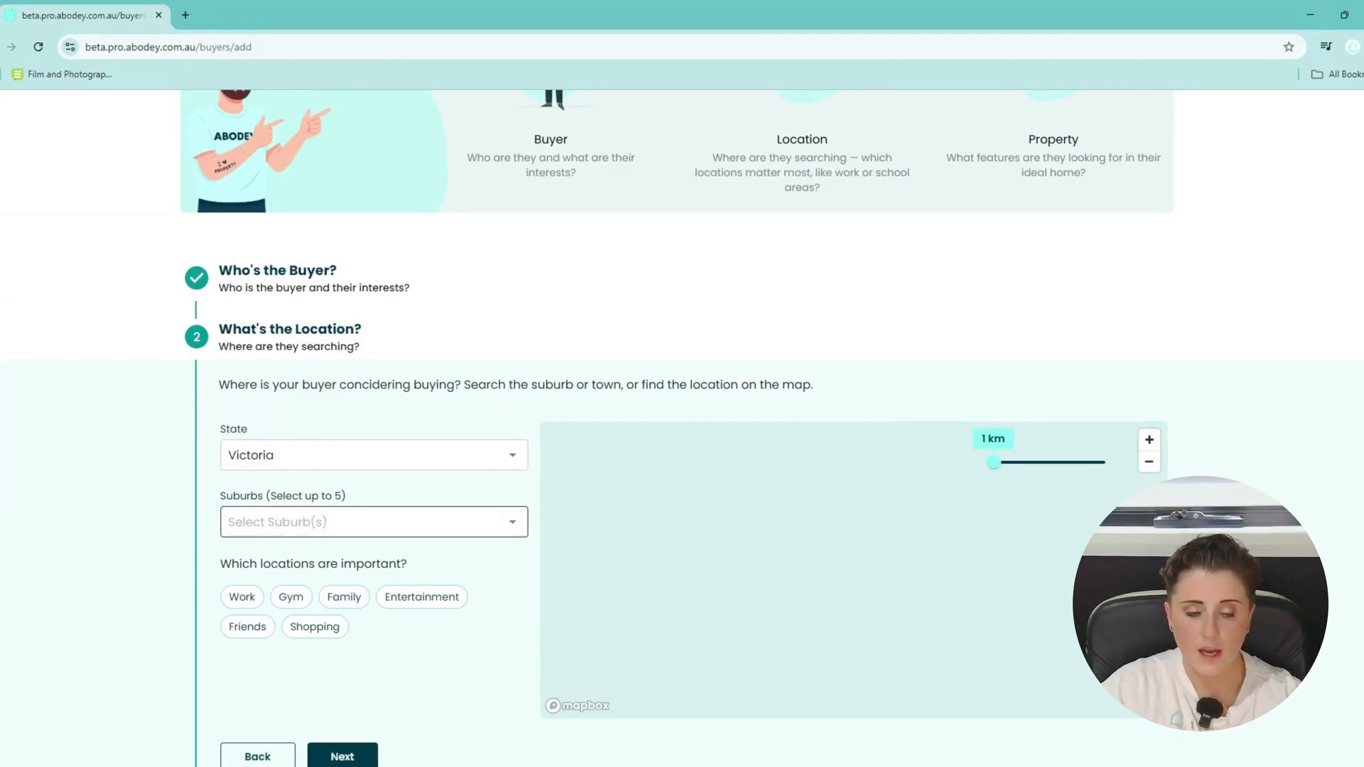
Search 'cranbou' and add Cranbourne East as a search suburb.
click(365, 522)
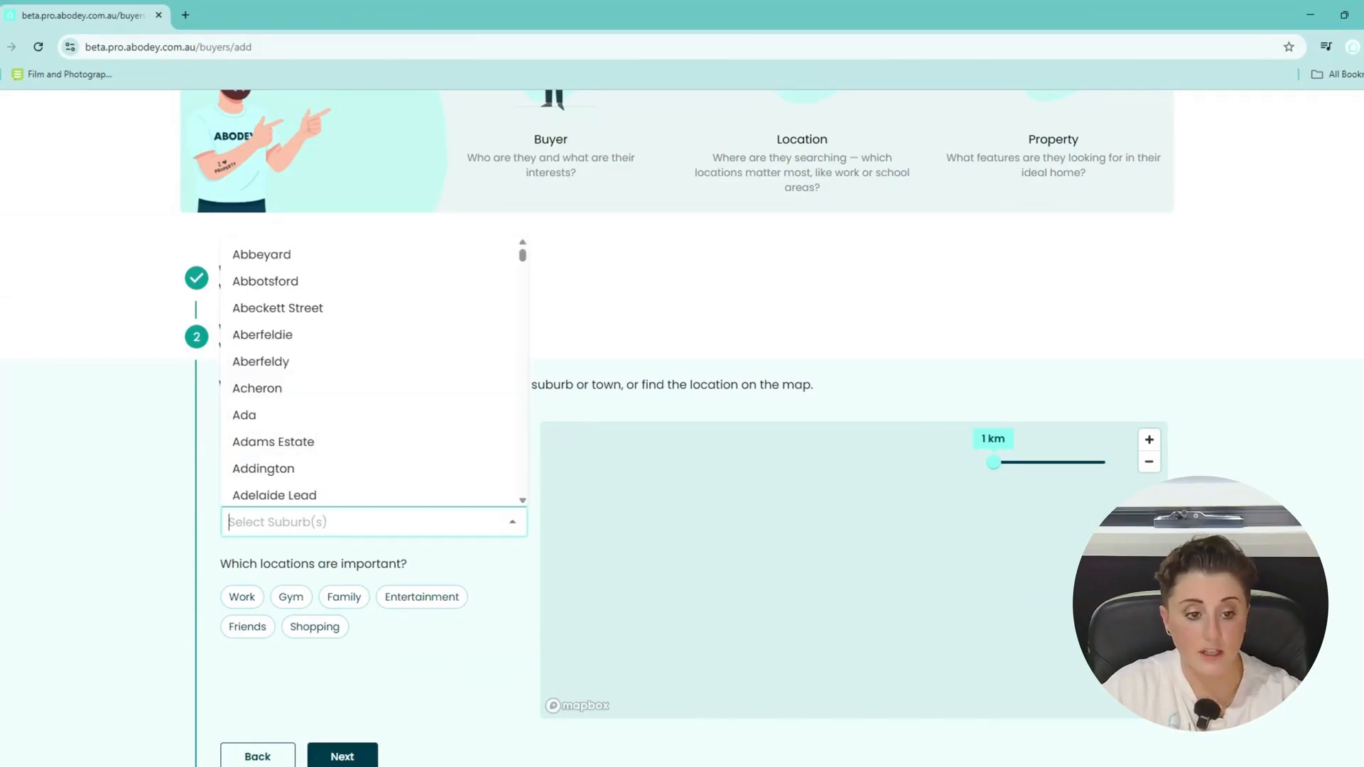
text(cra)
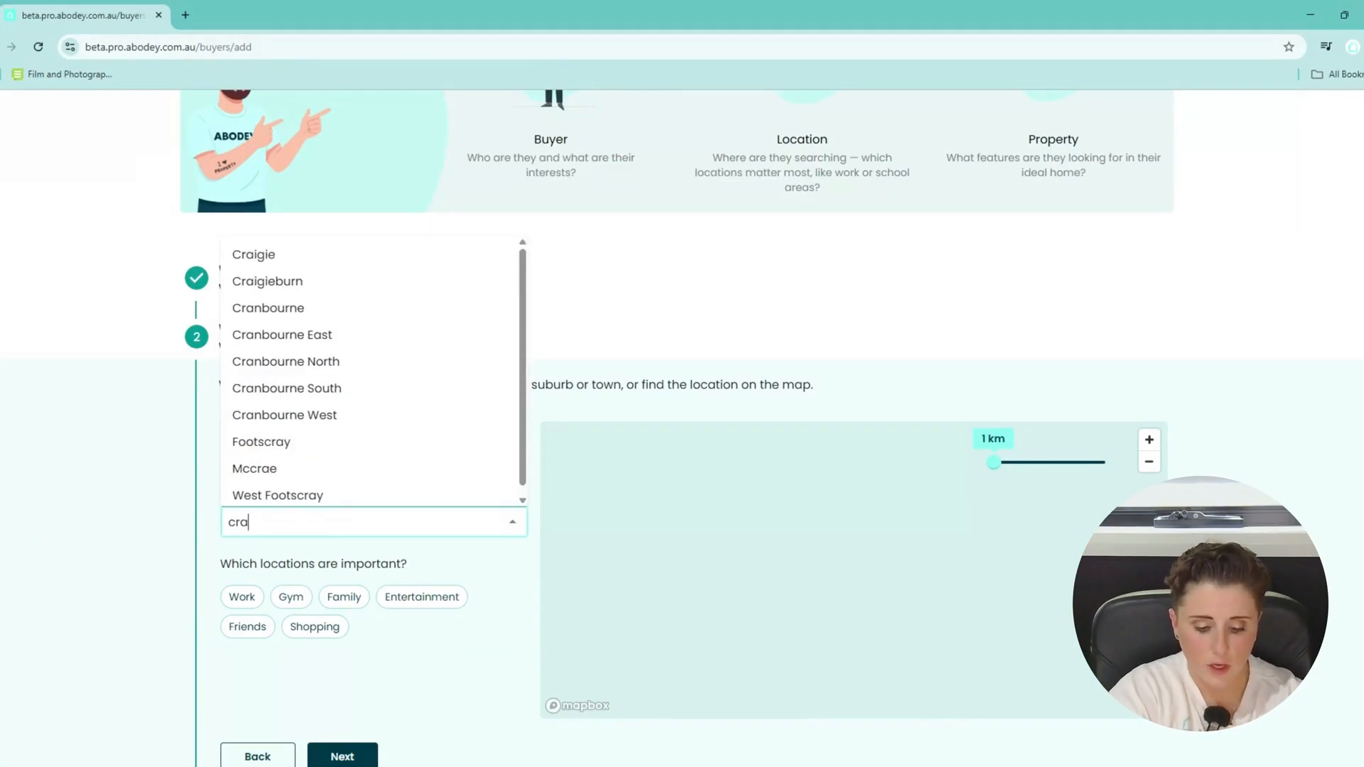
text(nbou)
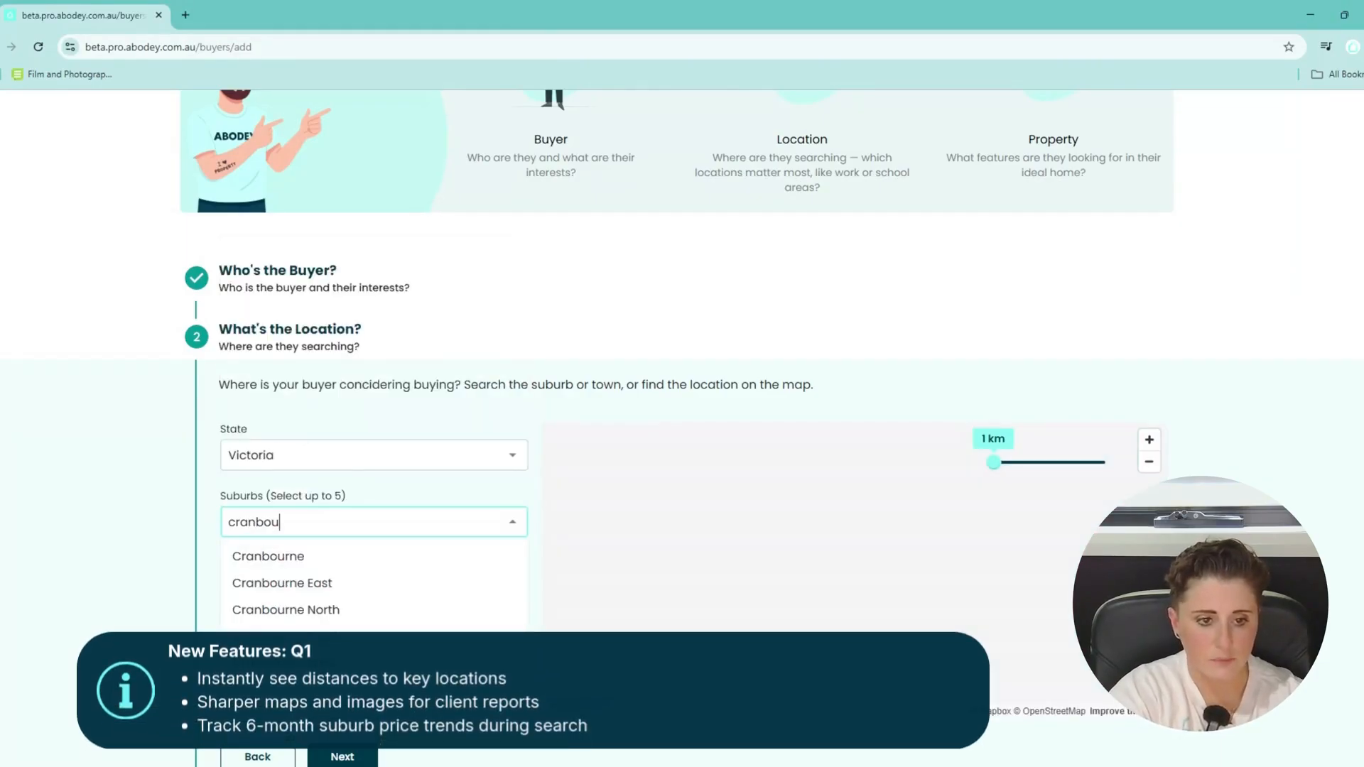
click(433, 582)
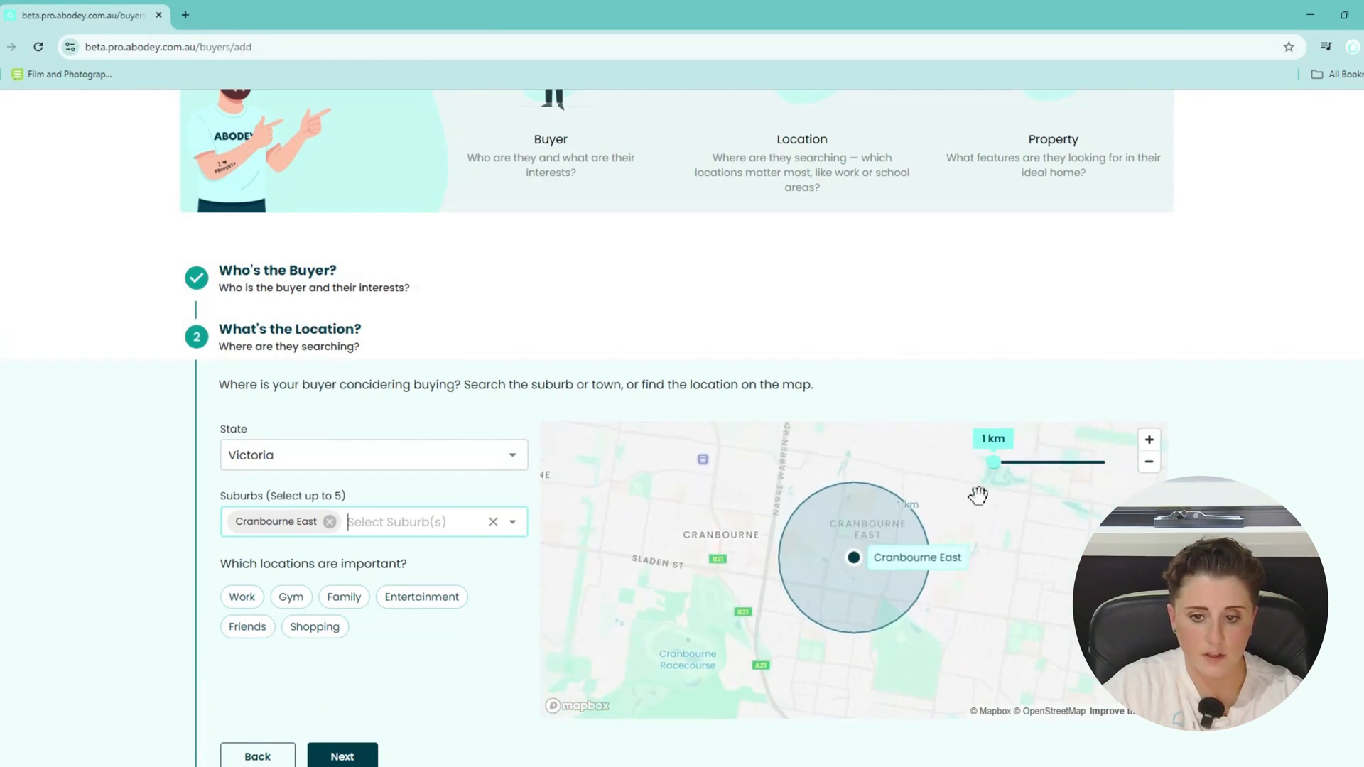
Widen the search radius to 15 km and centre the map on the circle.
drag(993, 463, 1075, 477)
scroll(1023, 562, down, 5)
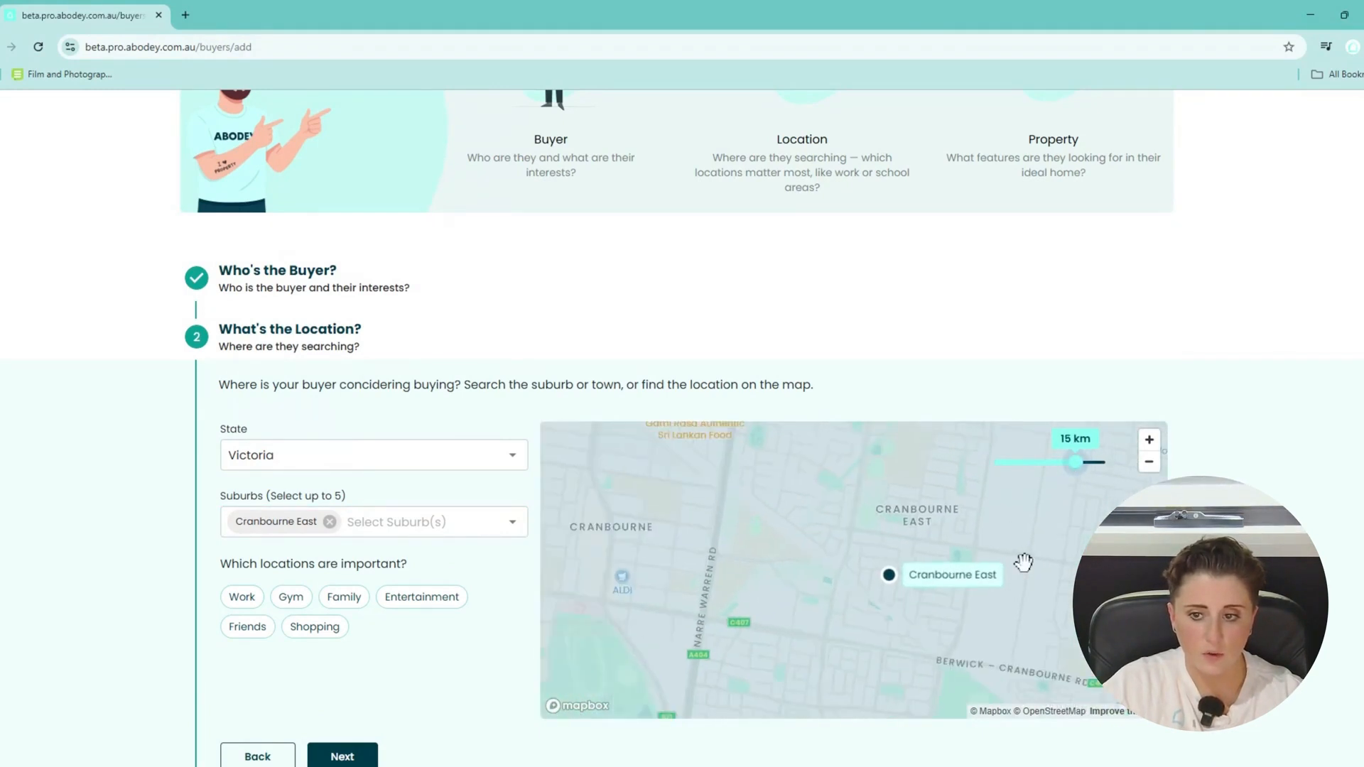
scroll(1022, 562, down, 5)
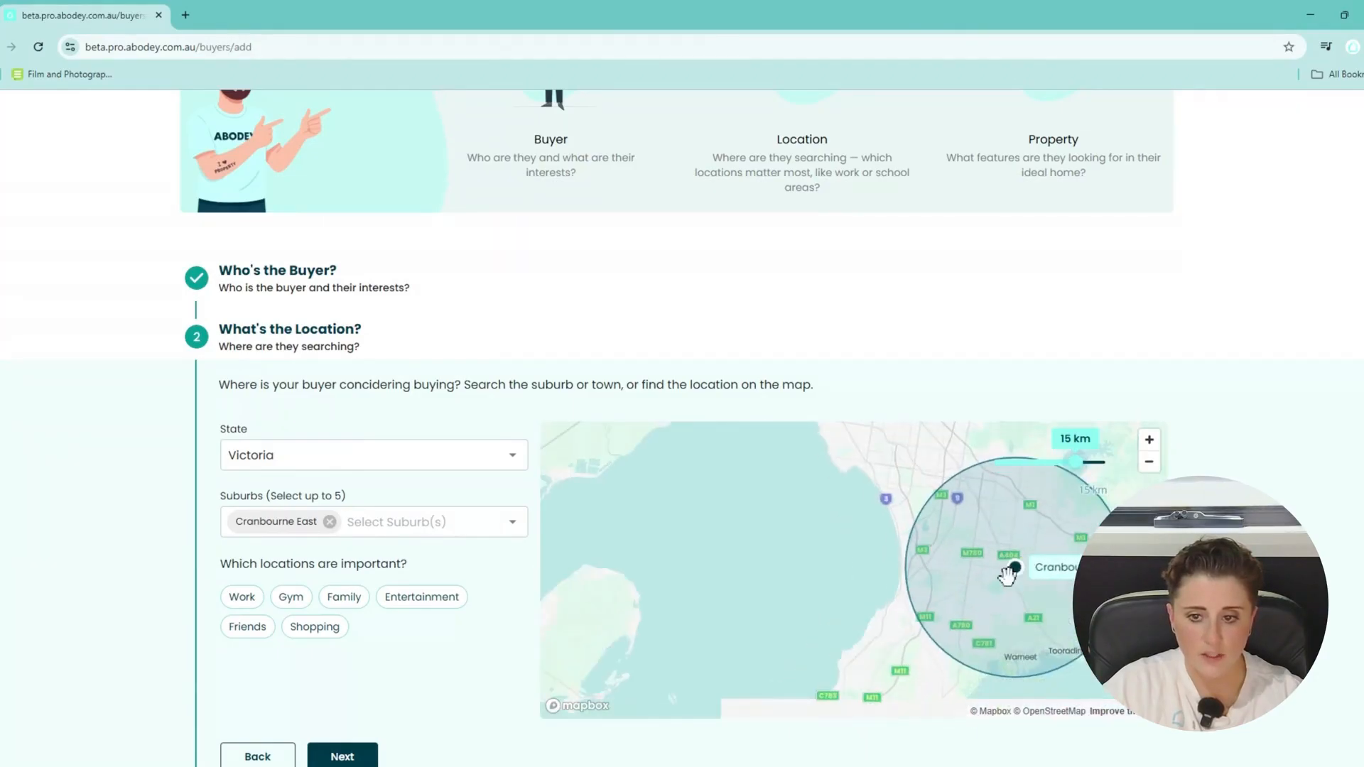
mouse_move(917, 578)
mouse_down()
mouse_move(788, 581)
mouse_move(784, 594)
mouse_up()
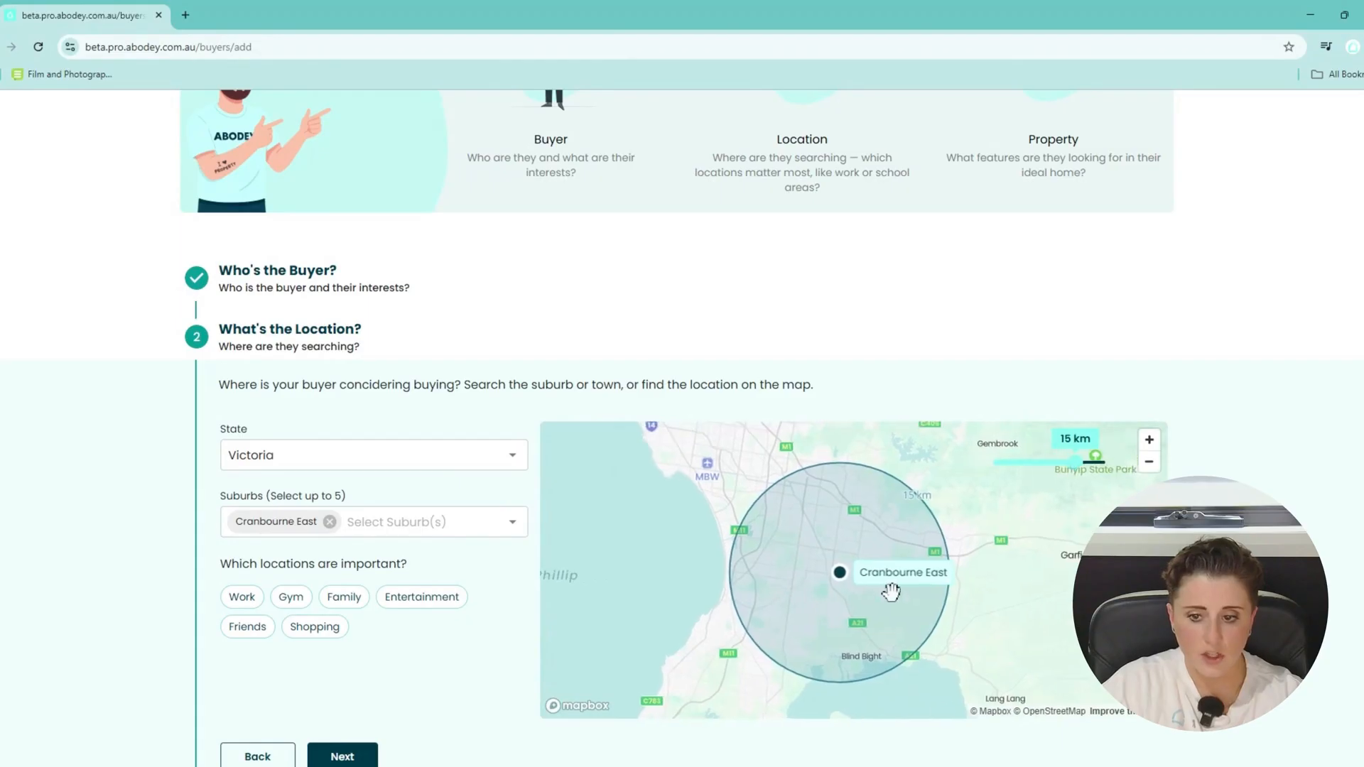
scroll(891, 591, up, 3)
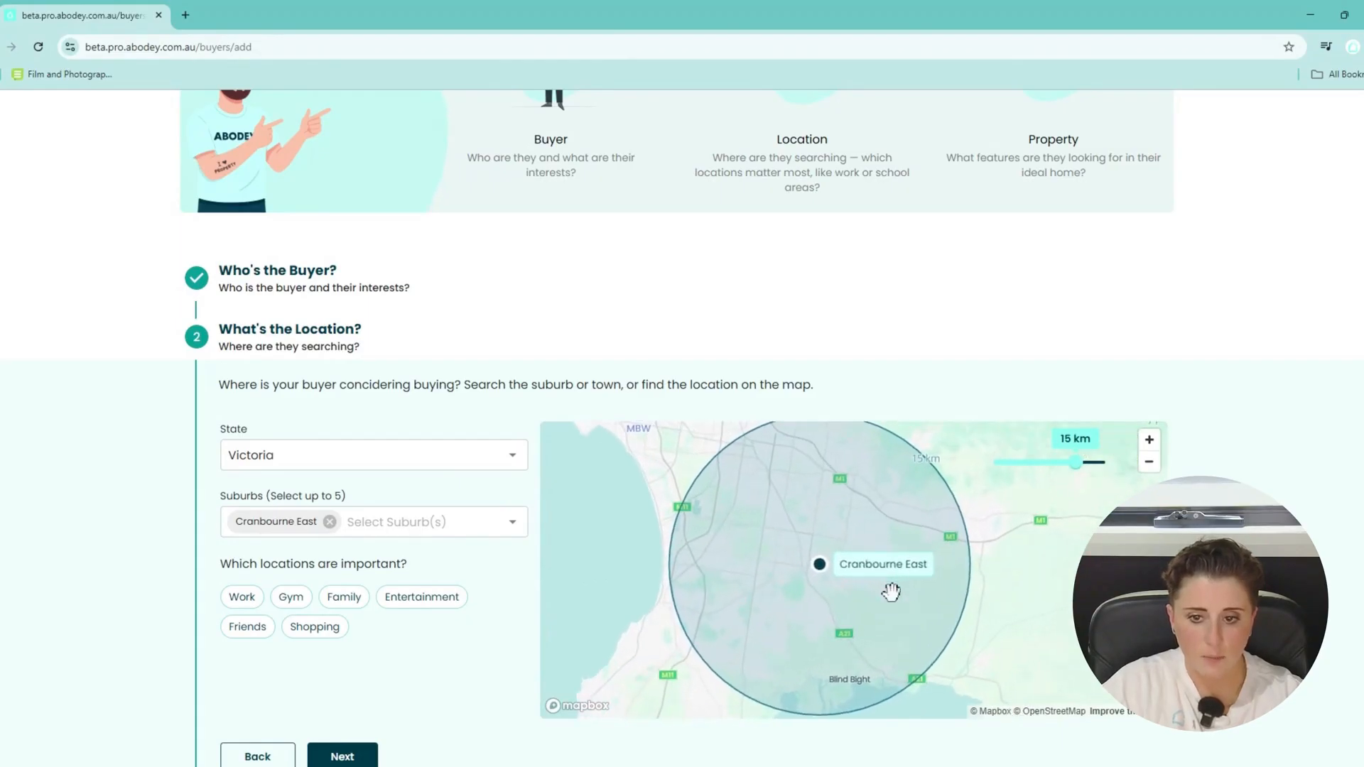
scroll(891, 592, up, 3)
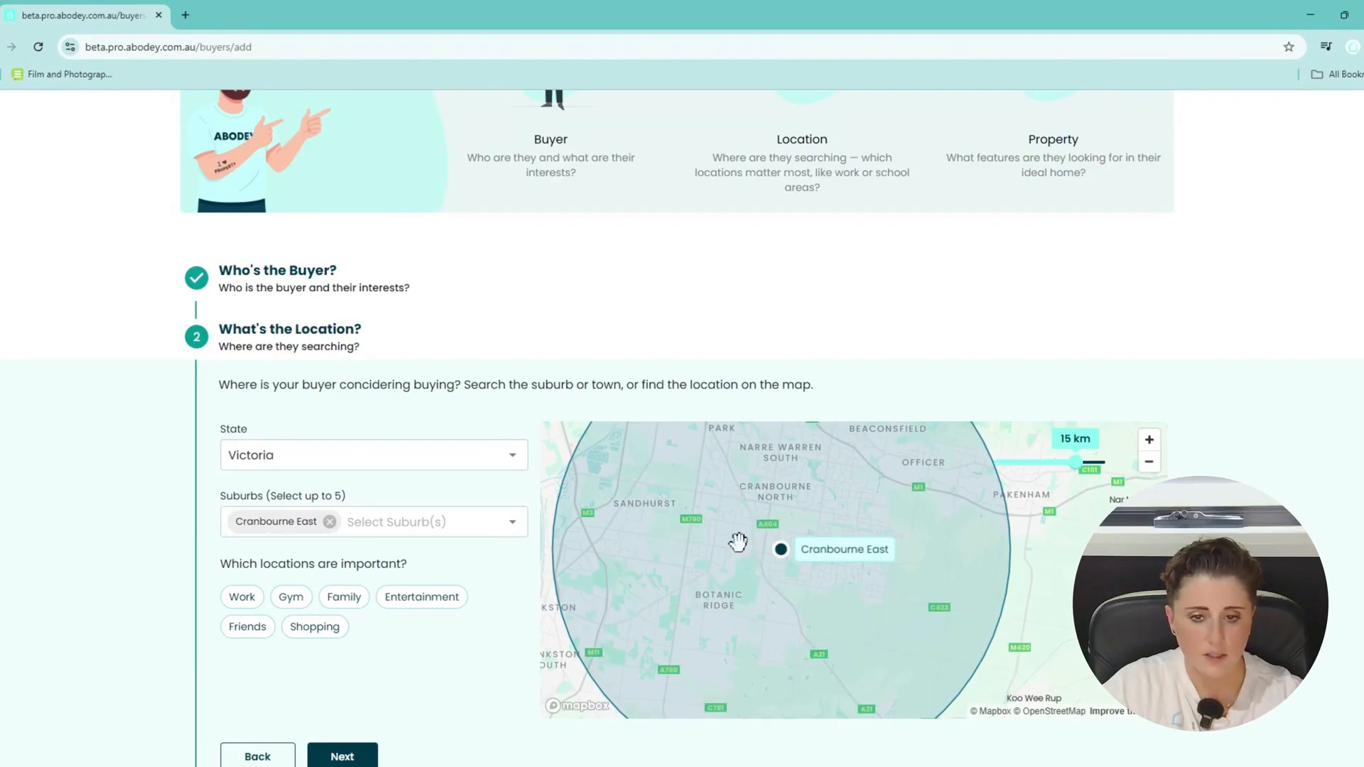
click(349, 522)
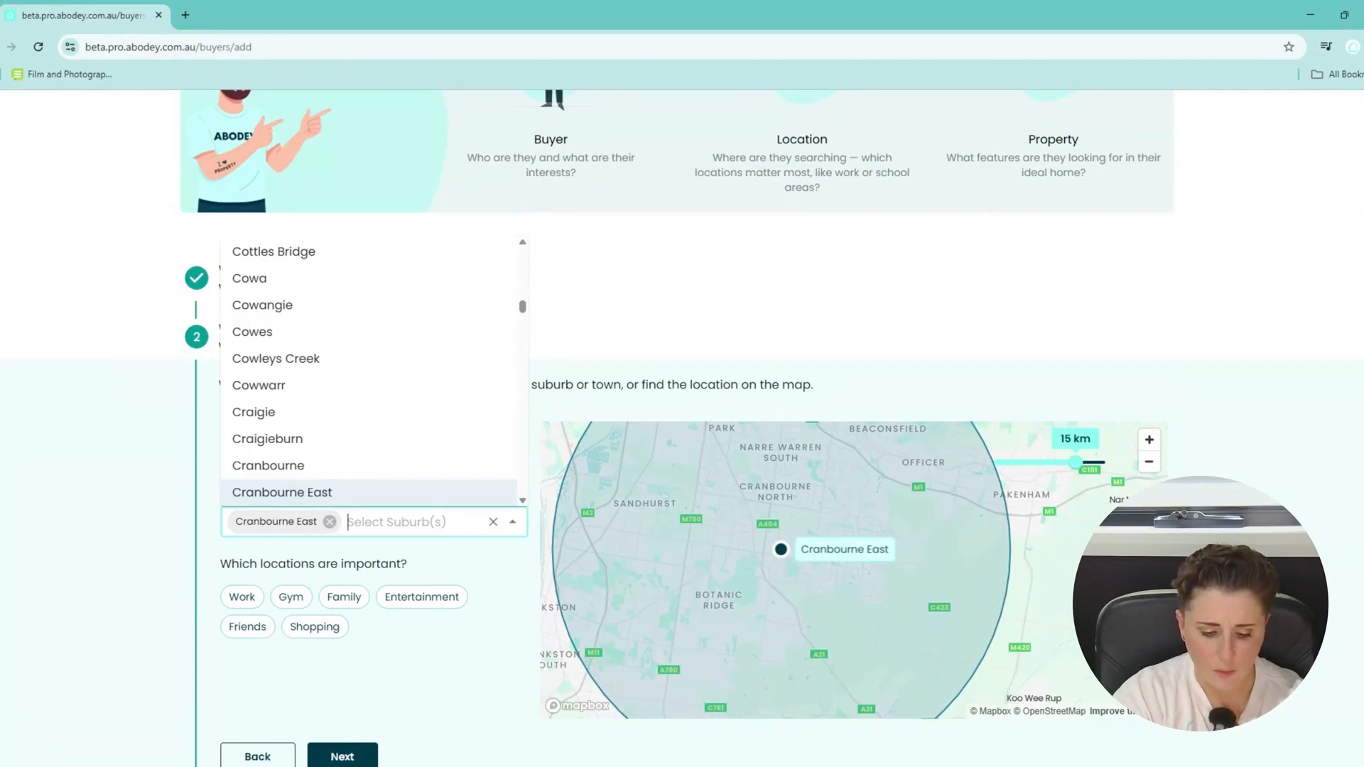
Add Bonbeach as a second suburb and reduce the search radius to 8 km.
text(bon beach)
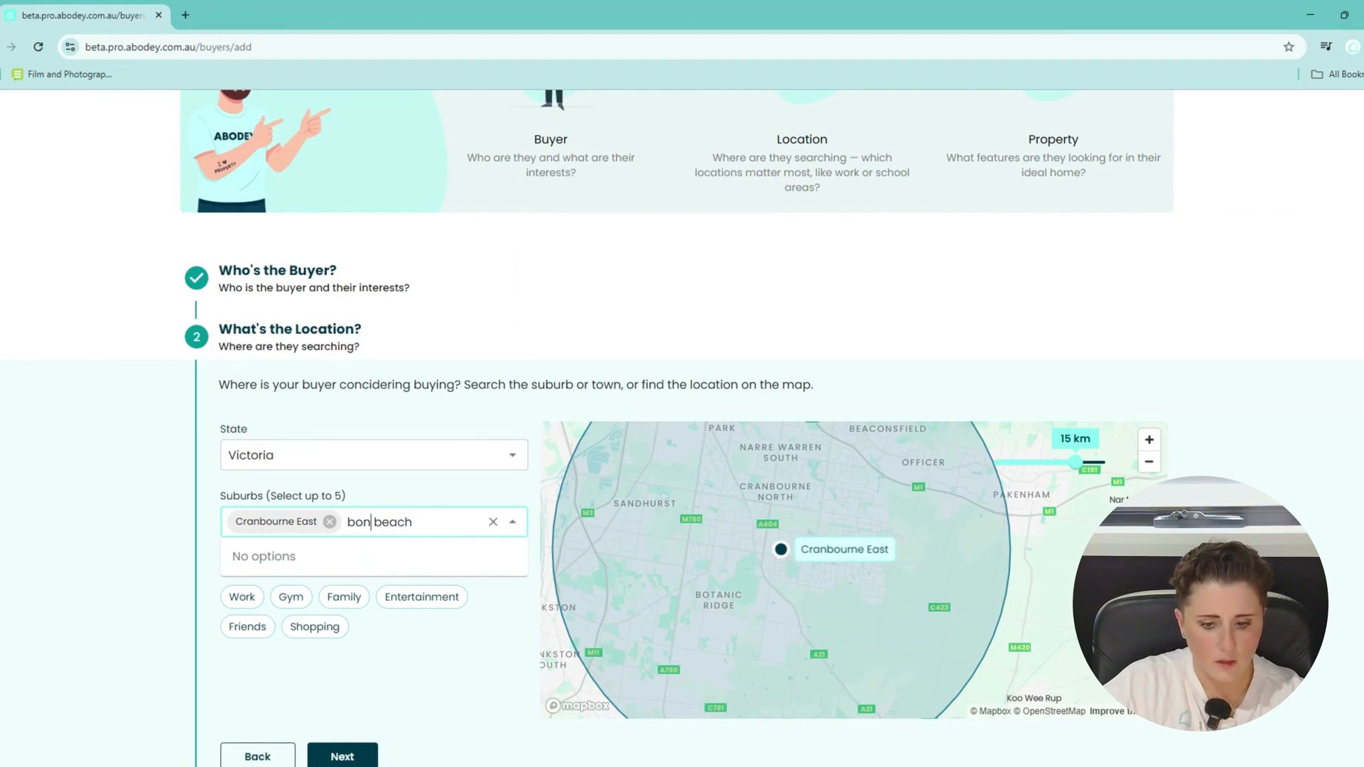
key(Delete)
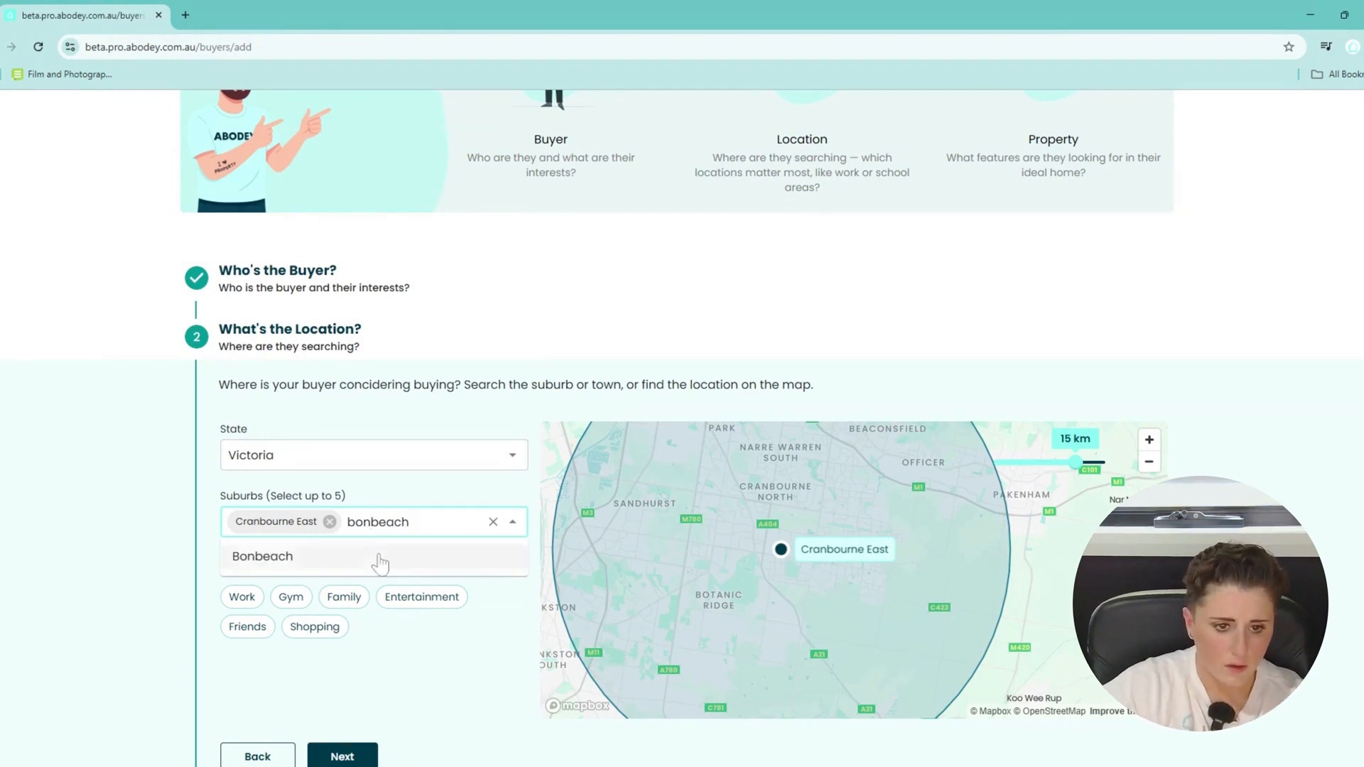
click(284, 556)
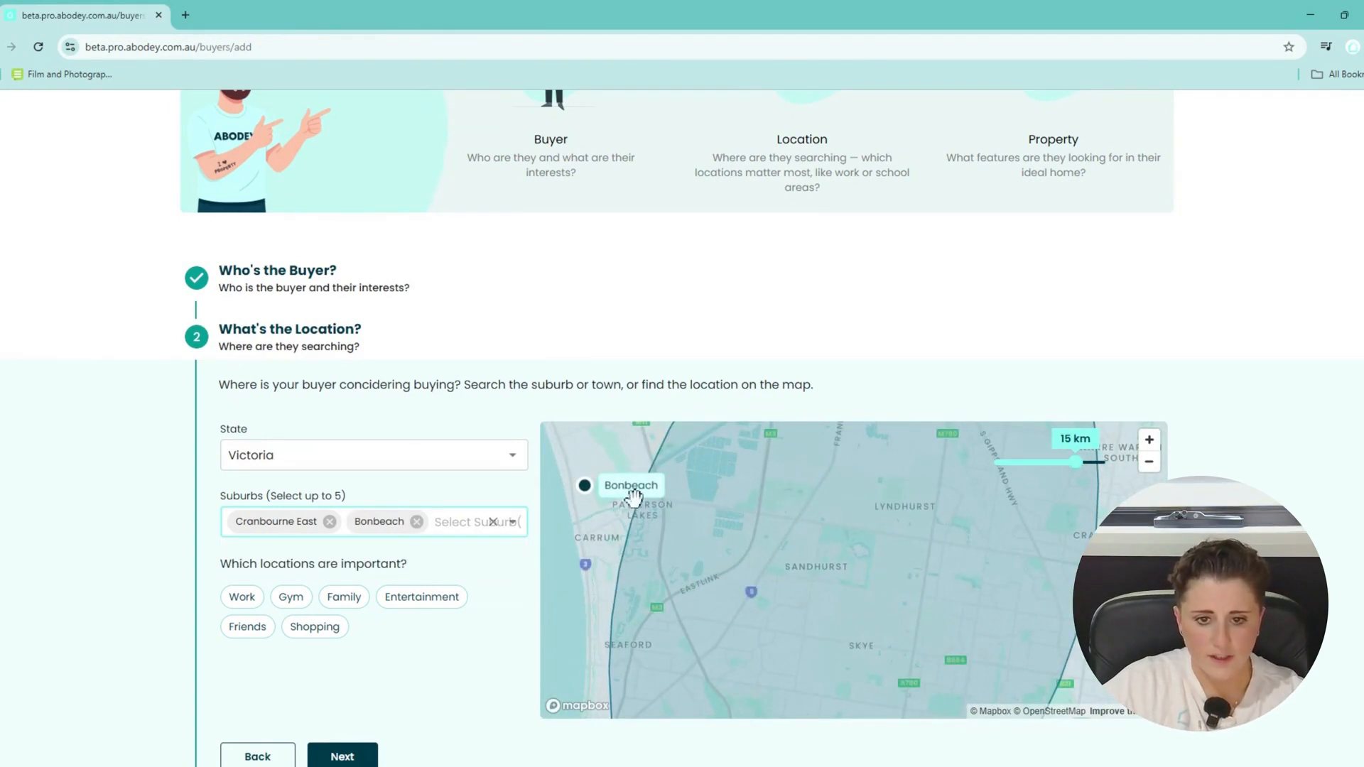
drag(1075, 462, 1034, 477)
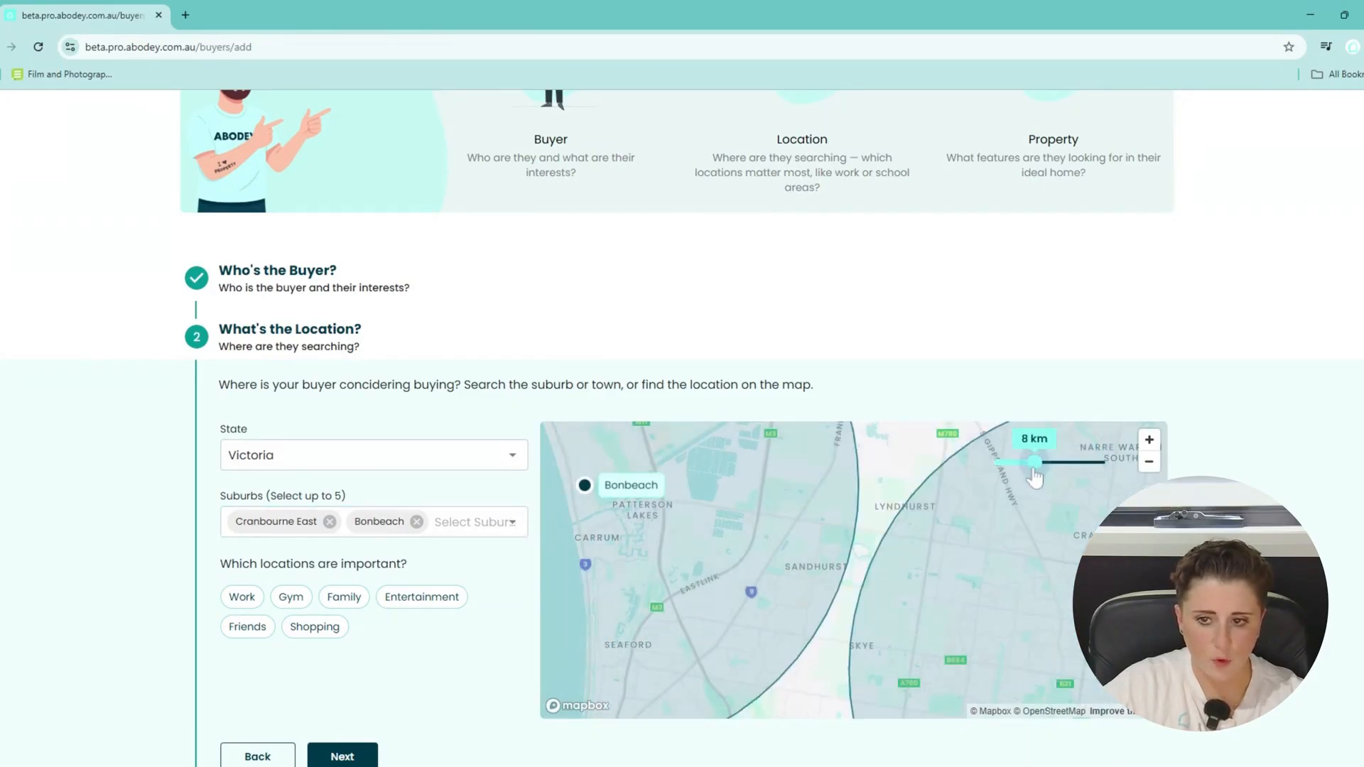
scroll(750, 553, down, 5)
scroll(750, 553, down, 1)
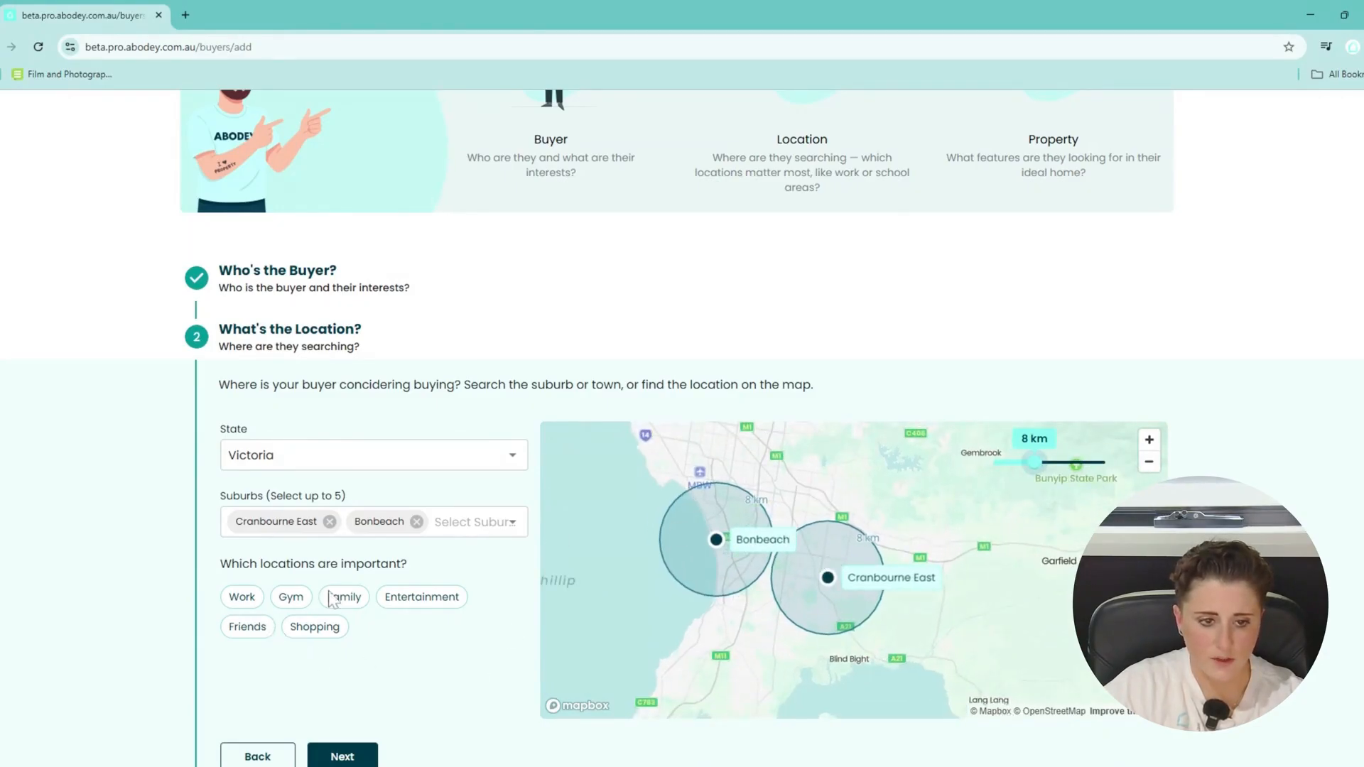
Set Dandenong as the Work location and shrink the search radius to 2 km.
click(245, 596)
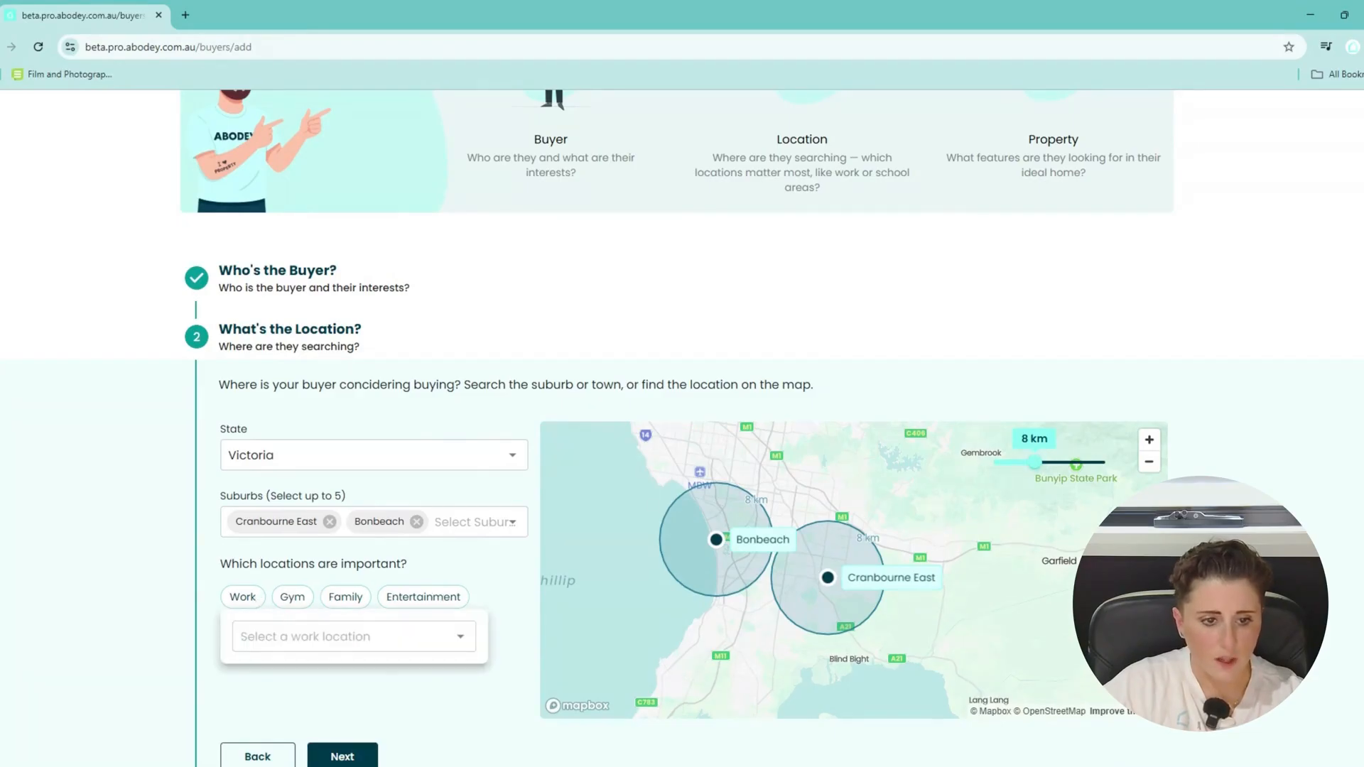
click(277, 635)
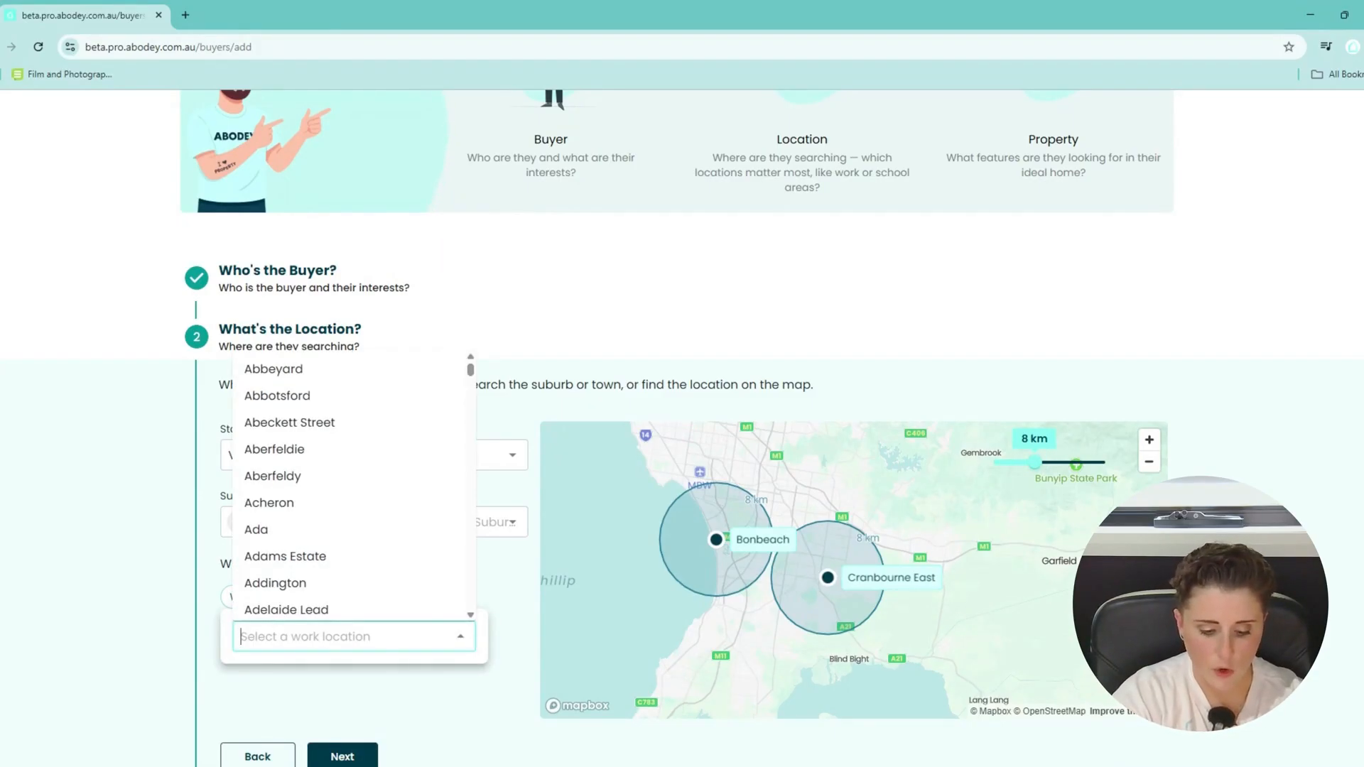
text(dande)
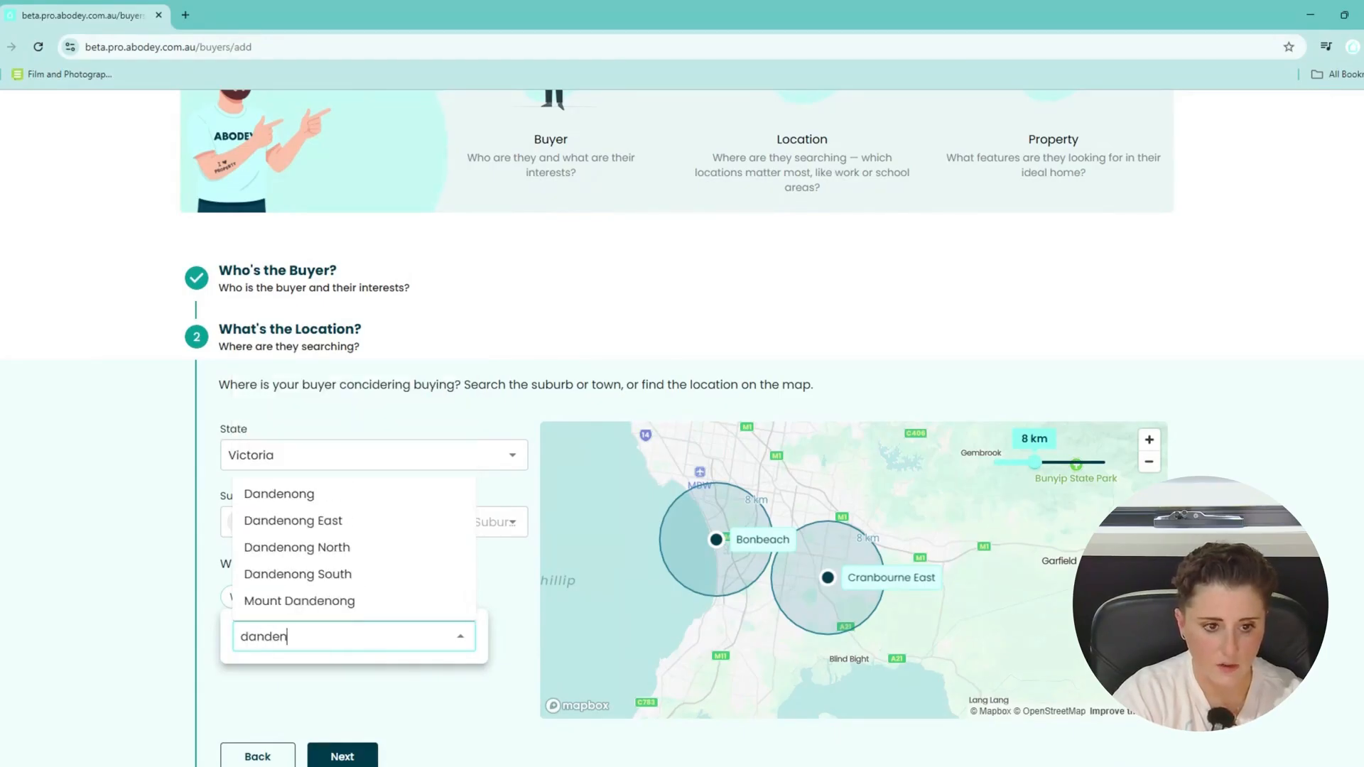
text(n)
click(279, 493)
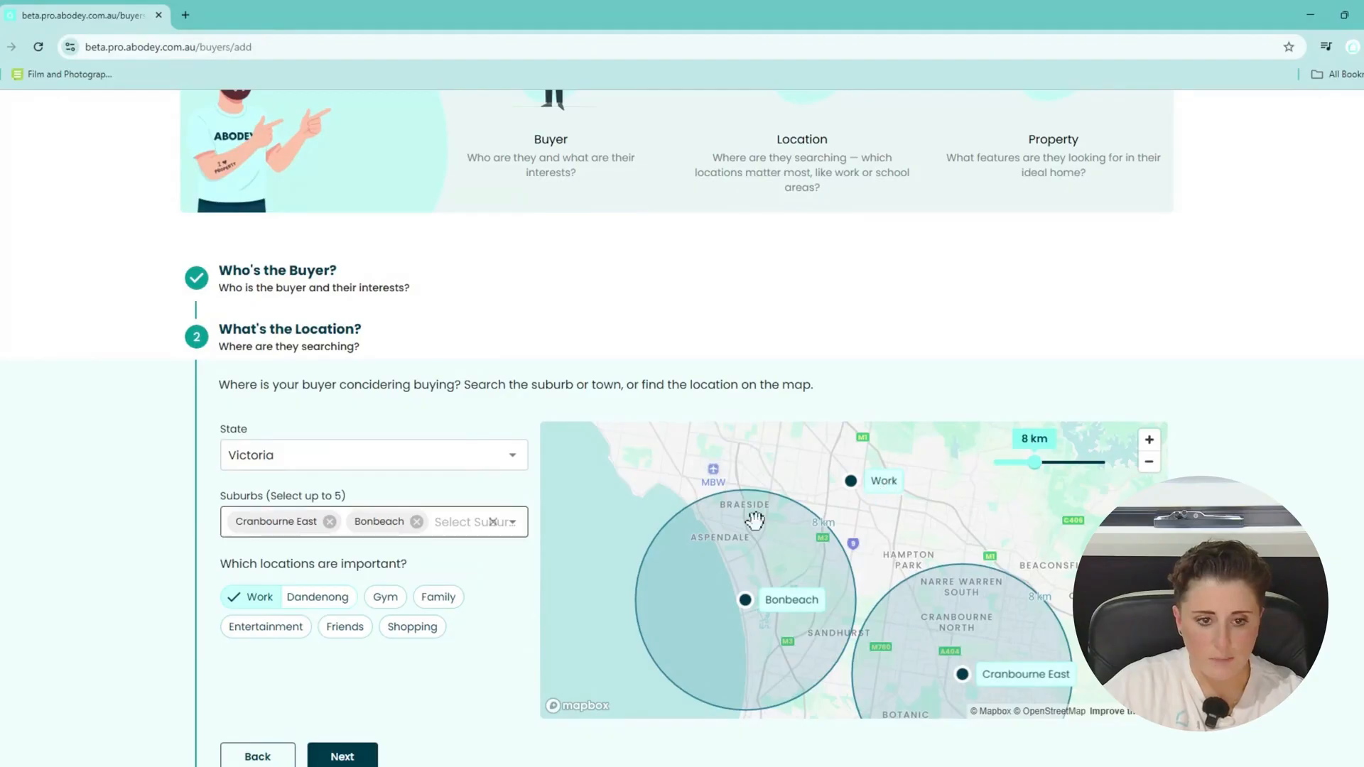
drag(1034, 462, 1003, 469)
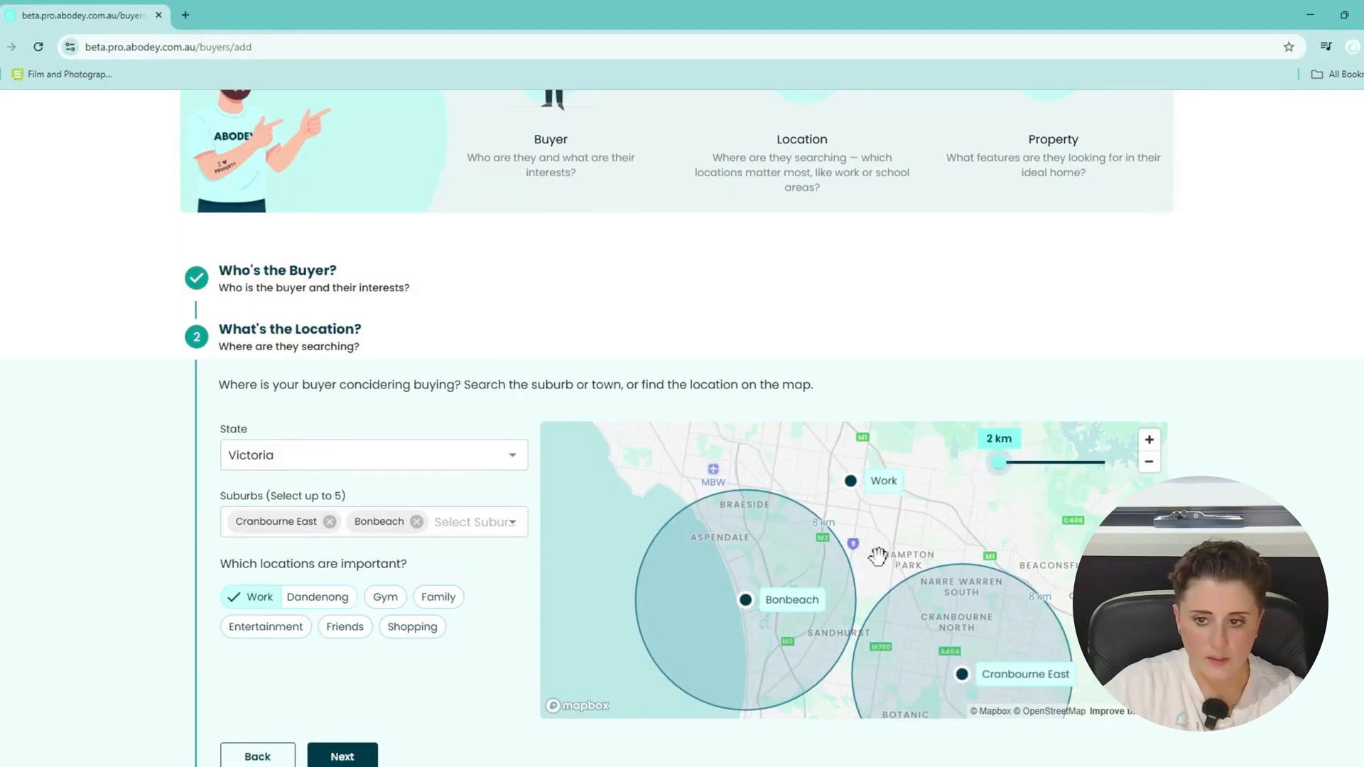
scroll(880, 570, down, 2)
drag(880, 570, 823, 524)
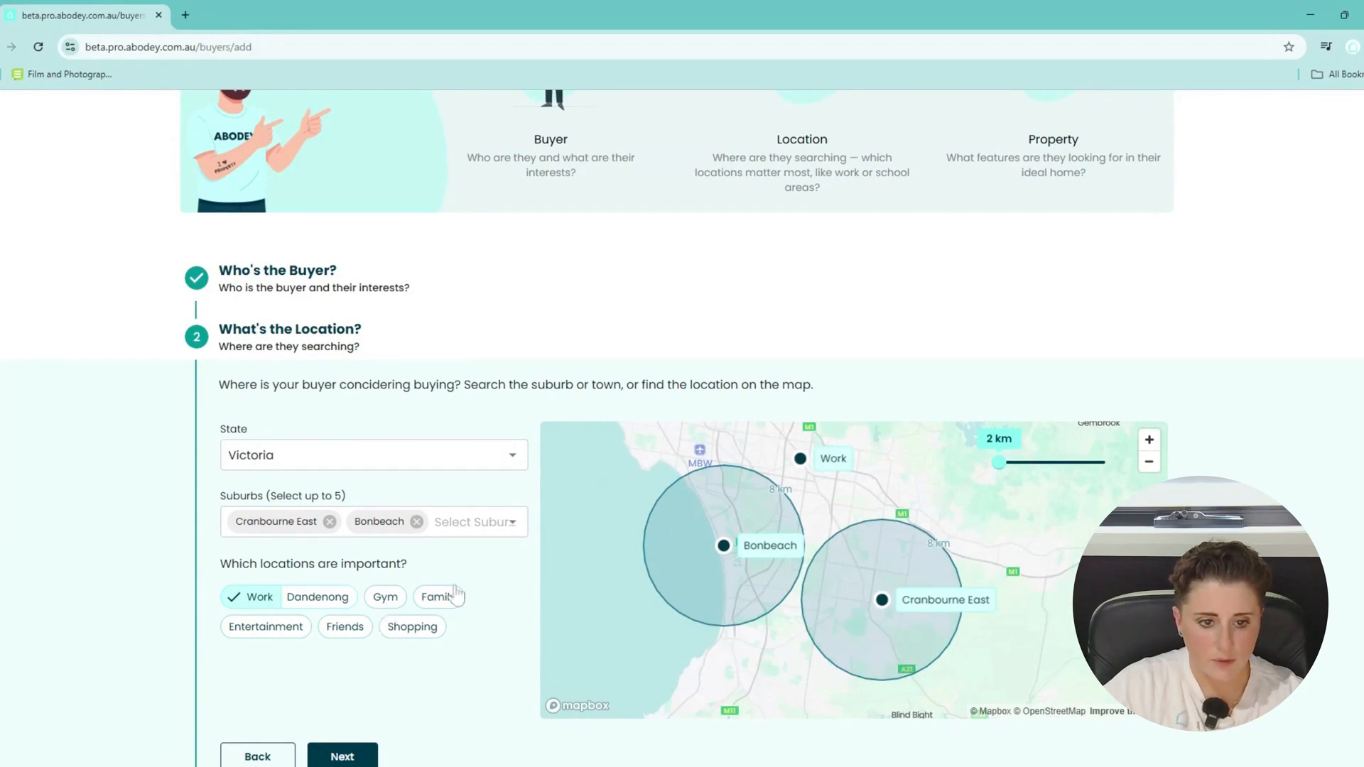
Set Family to Lynbrook and Friends to Clayton, then widen the radius to 20 km.
click(435, 600)
click(517, 636)
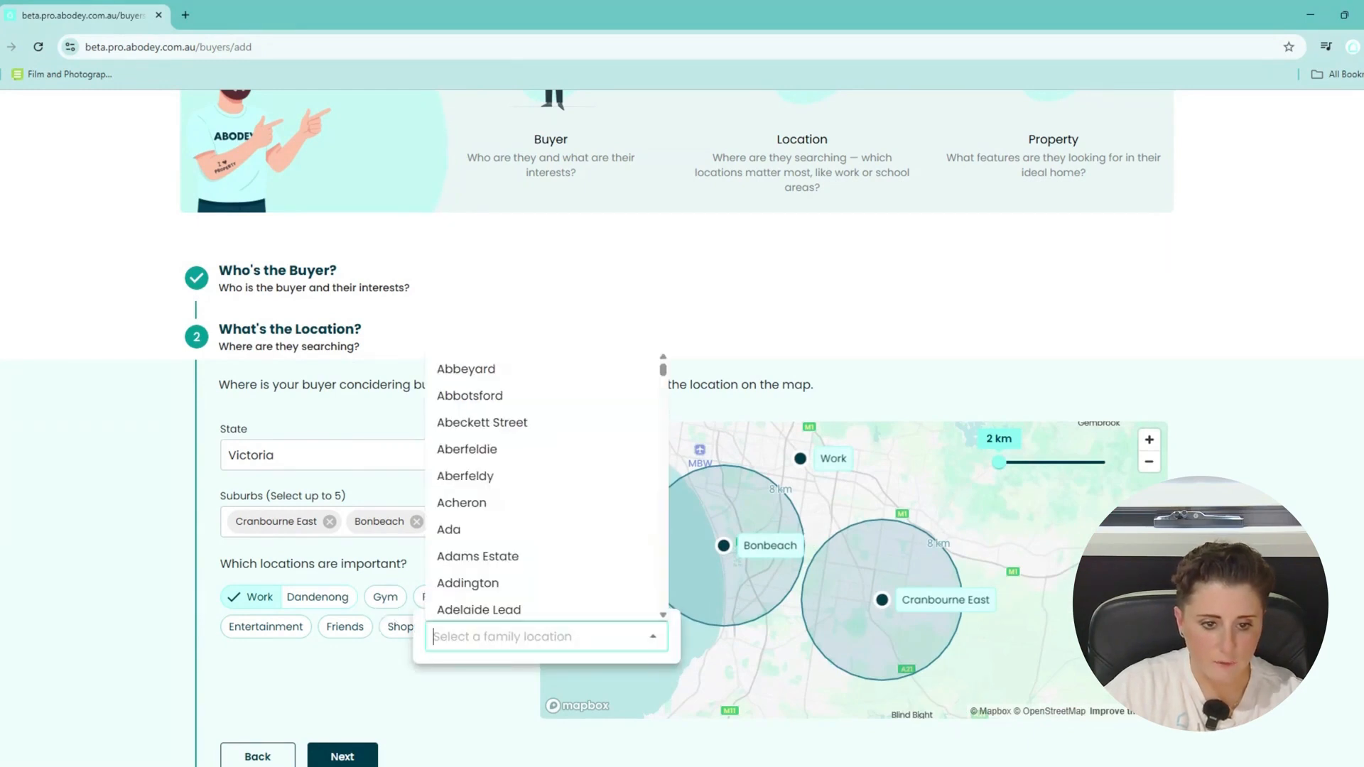
text(lynbrook)
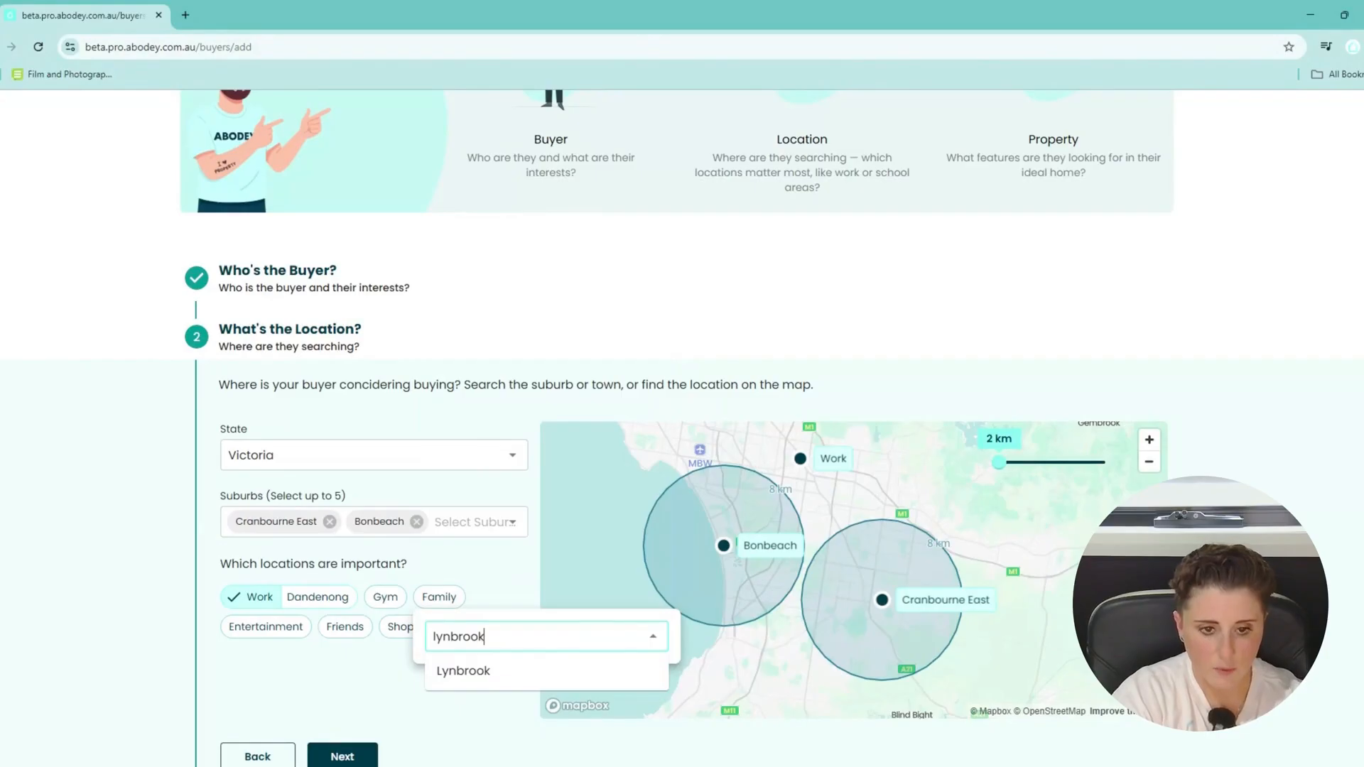
click(436, 684)
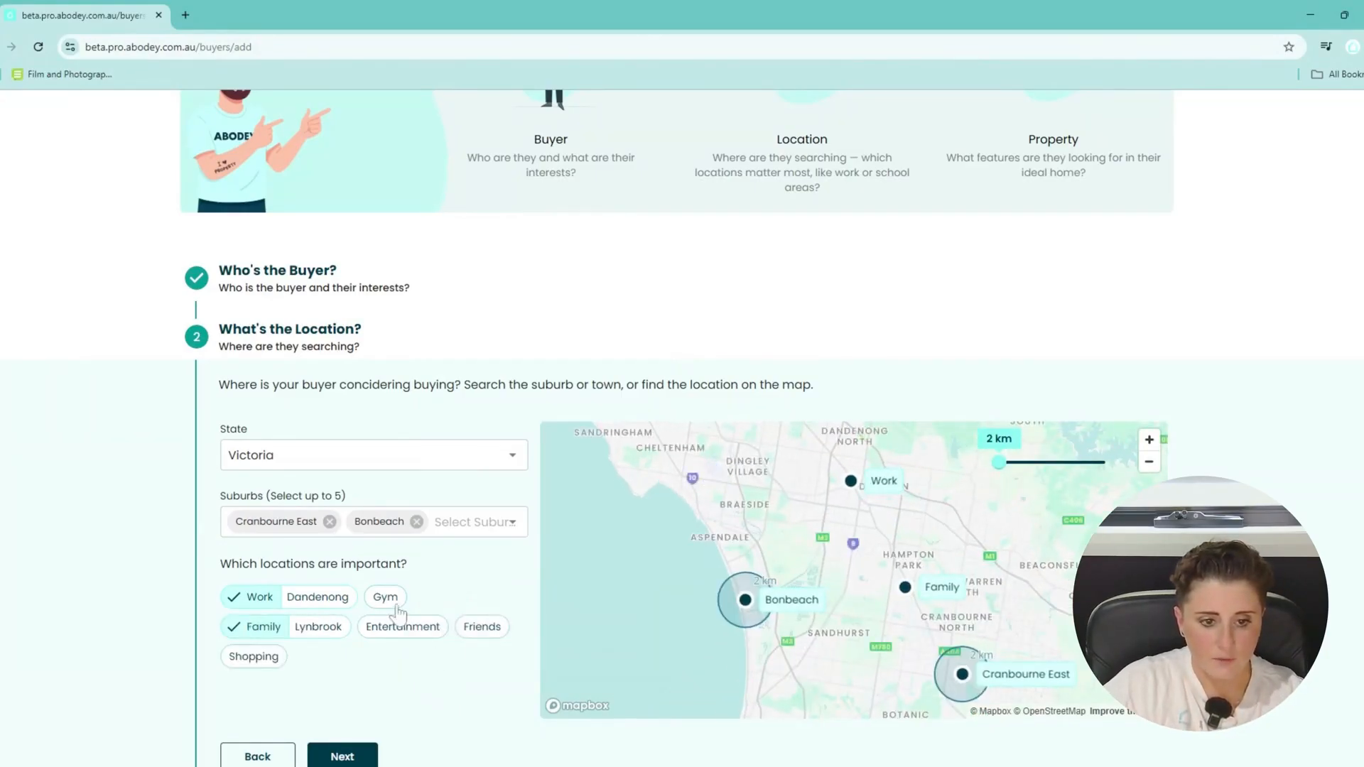
click(483, 628)
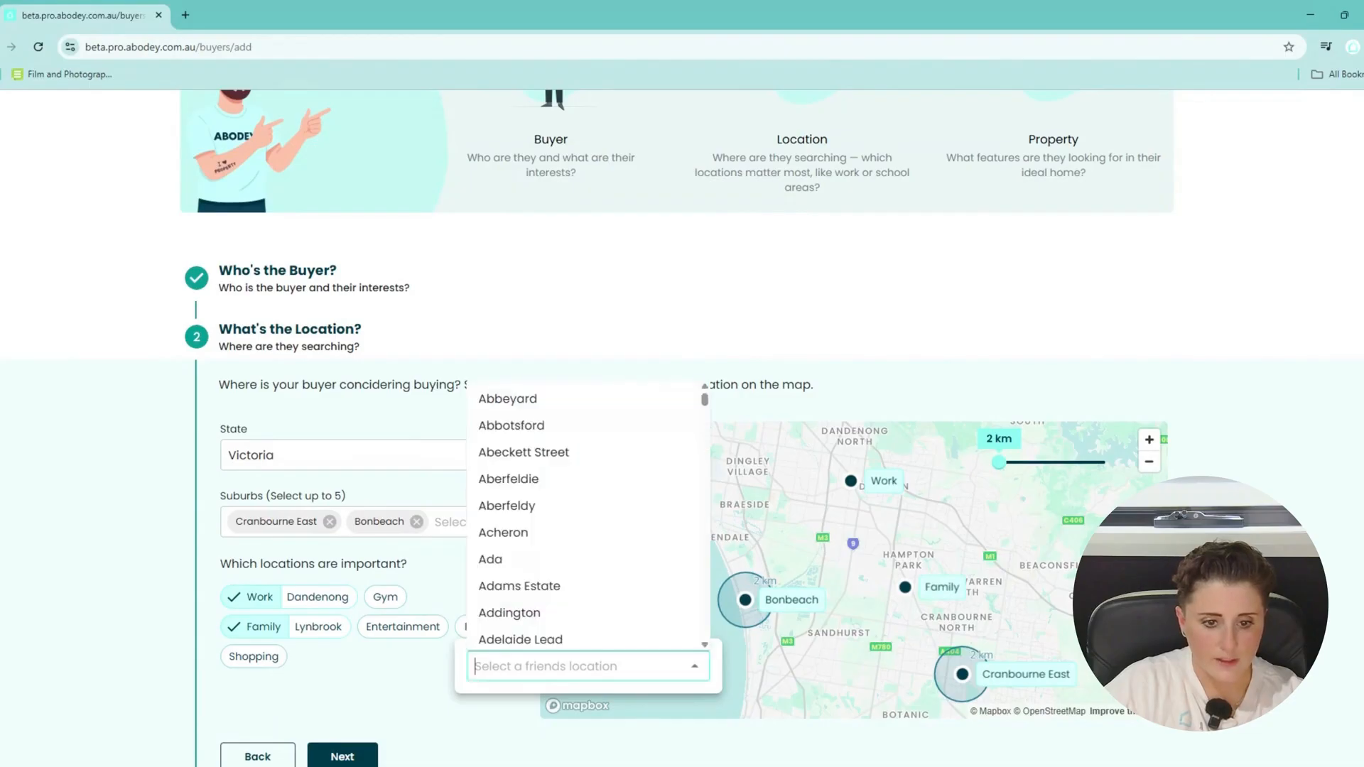
text(clay)
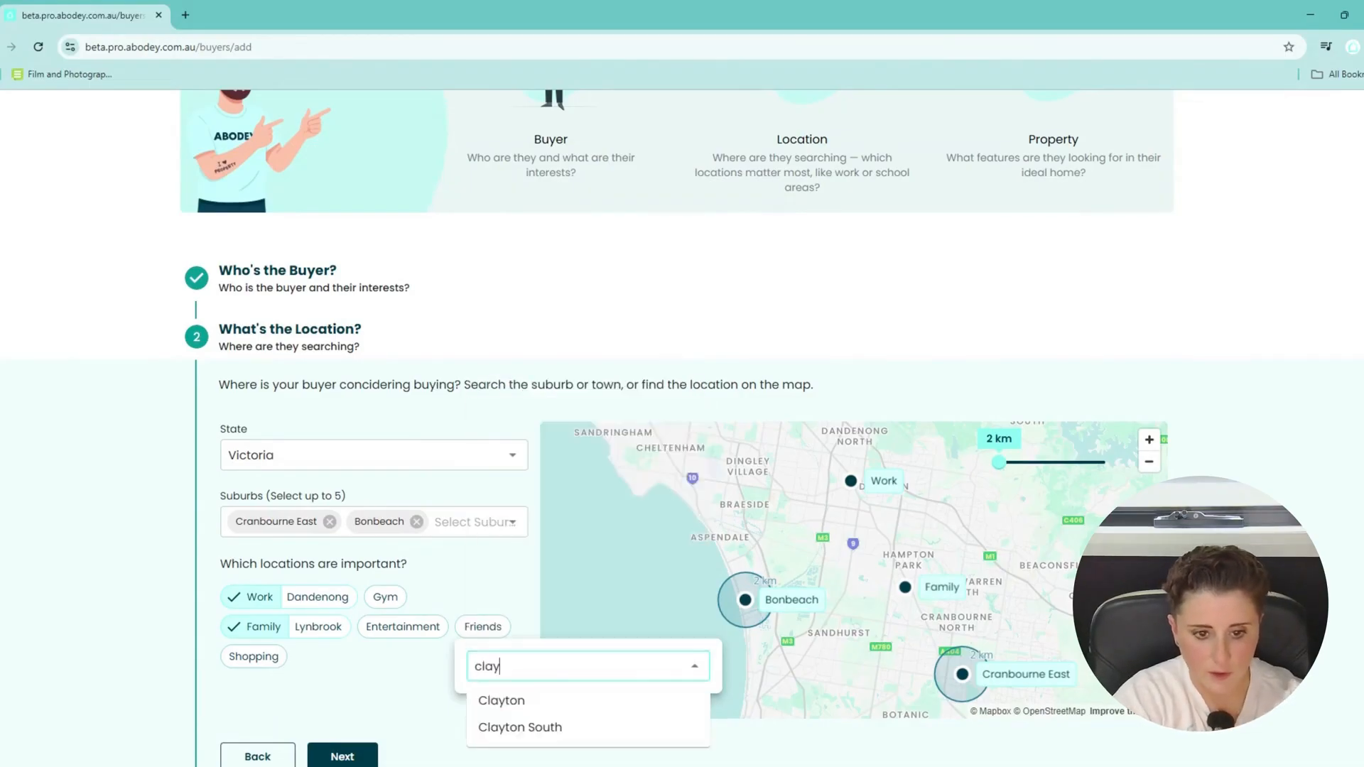
text(t)
click(522, 700)
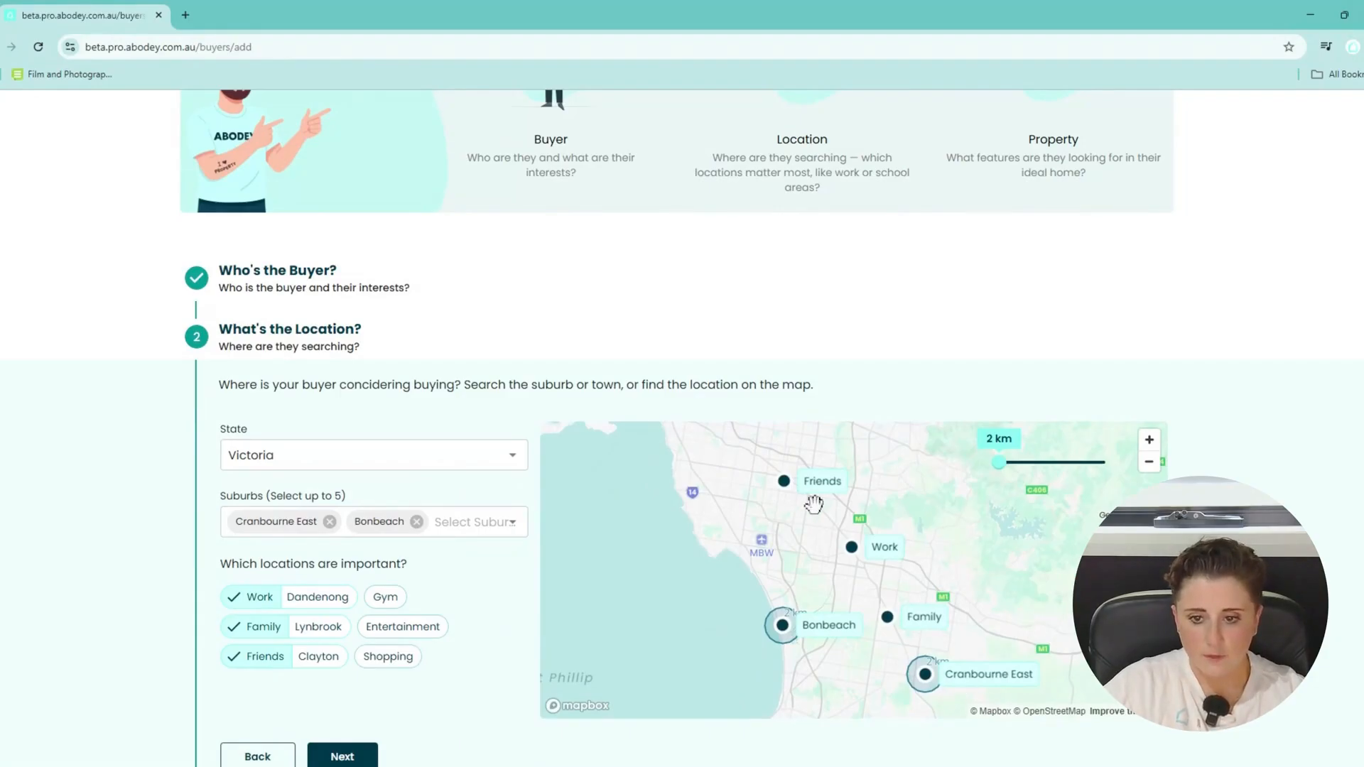
drag(994, 635, 949, 608)
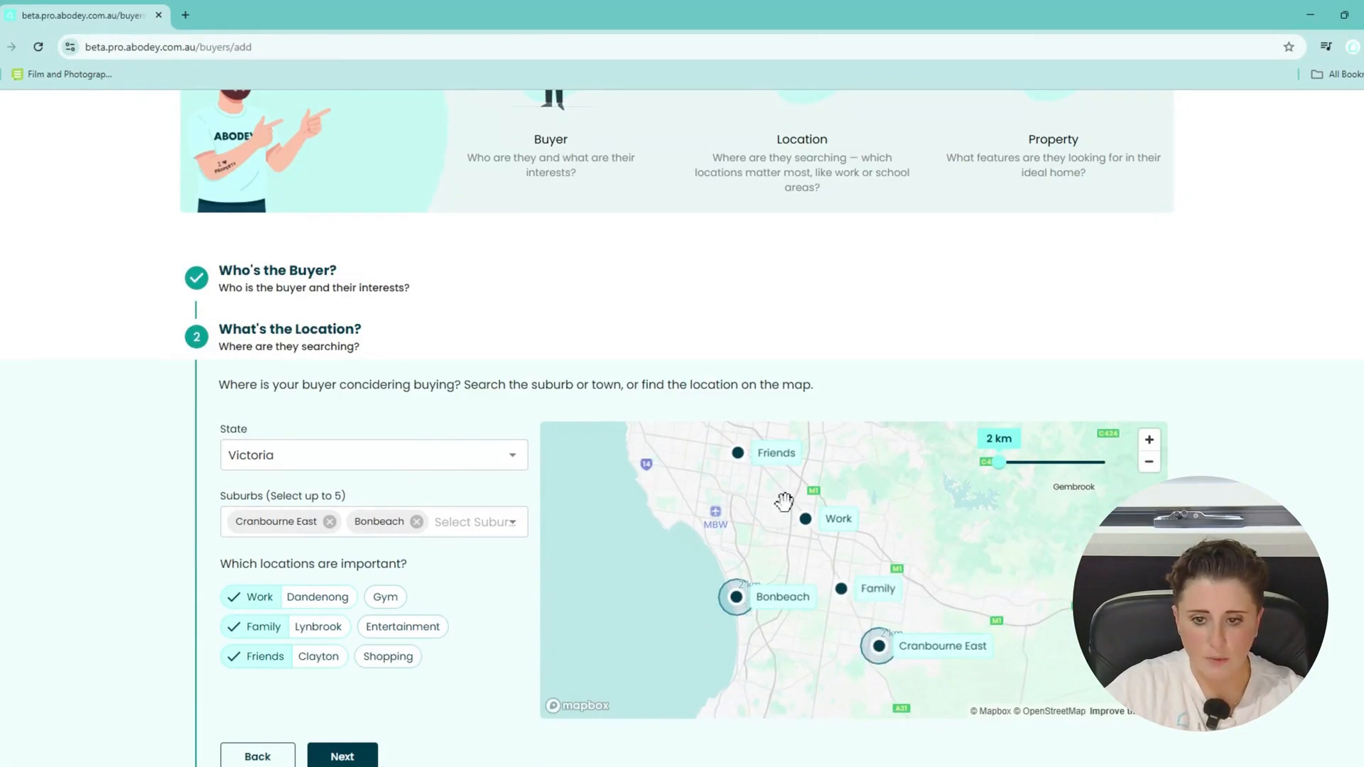
drag(998, 462, 1103, 463)
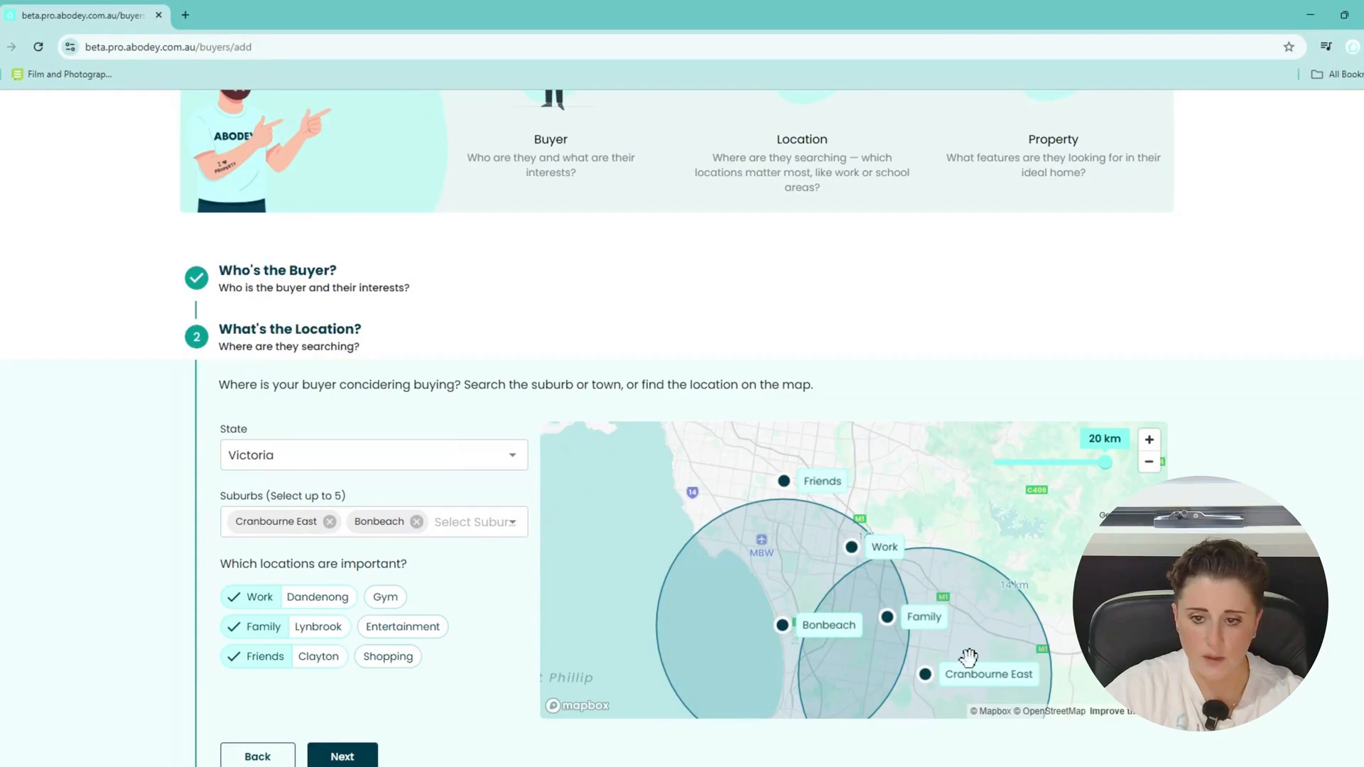
Finish the map step and add Schools nearby as an important amenity, leaving Childcare off.
drag(965, 658, 901, 602)
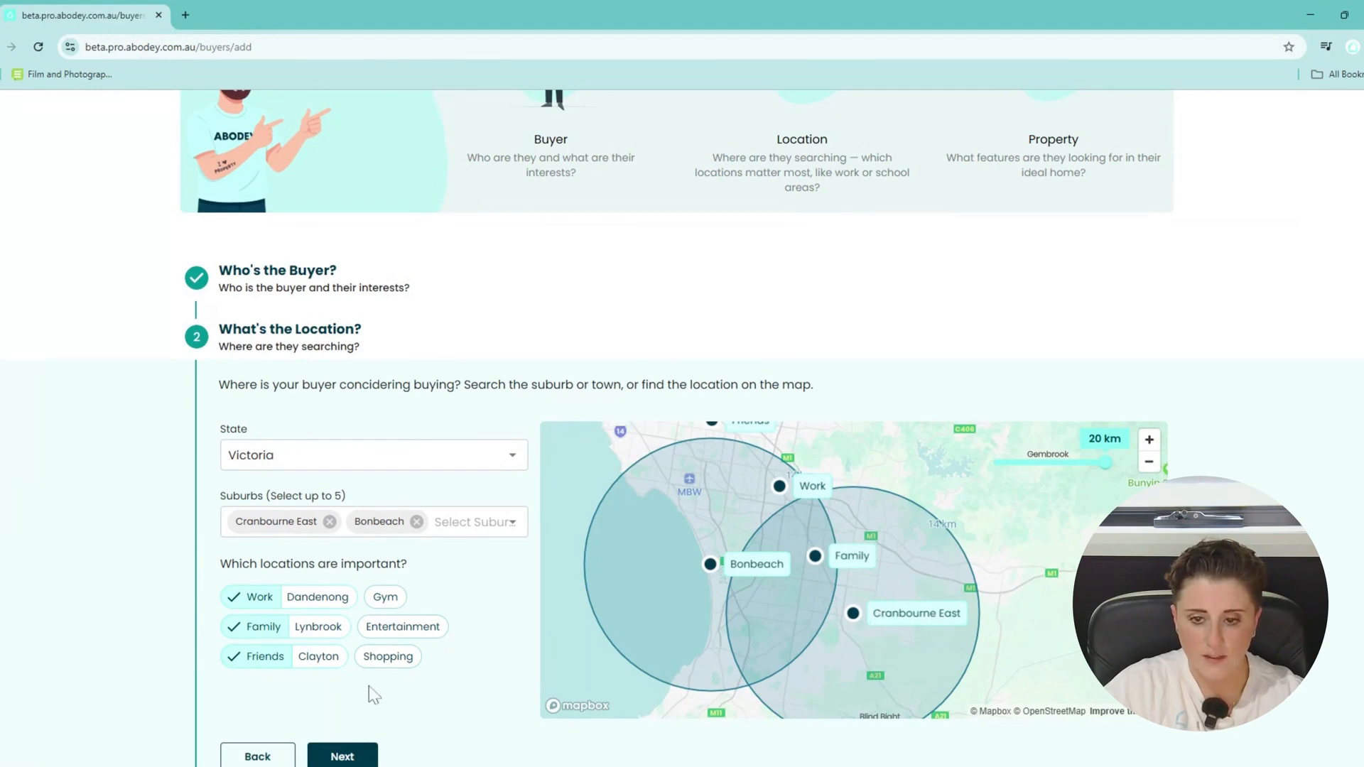
scroll(403, 668, down, 1)
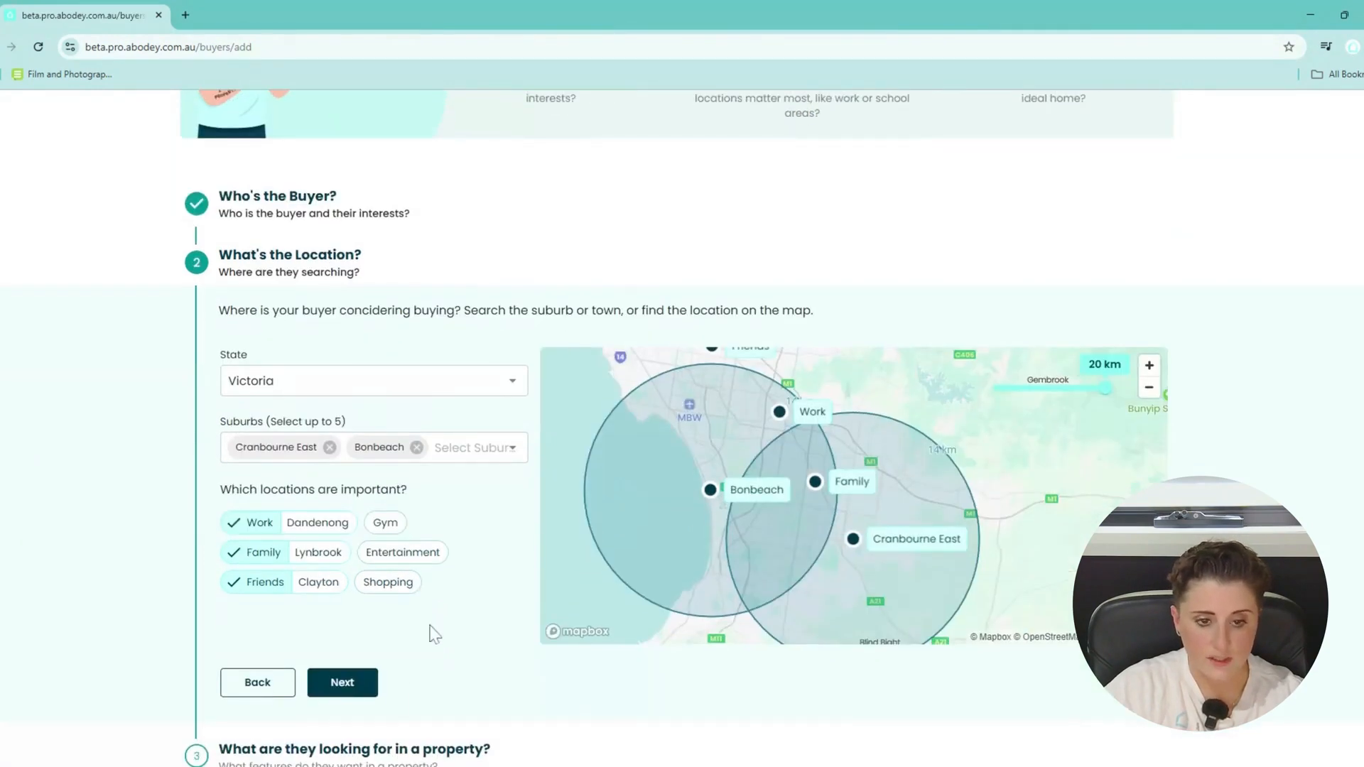
click(343, 683)
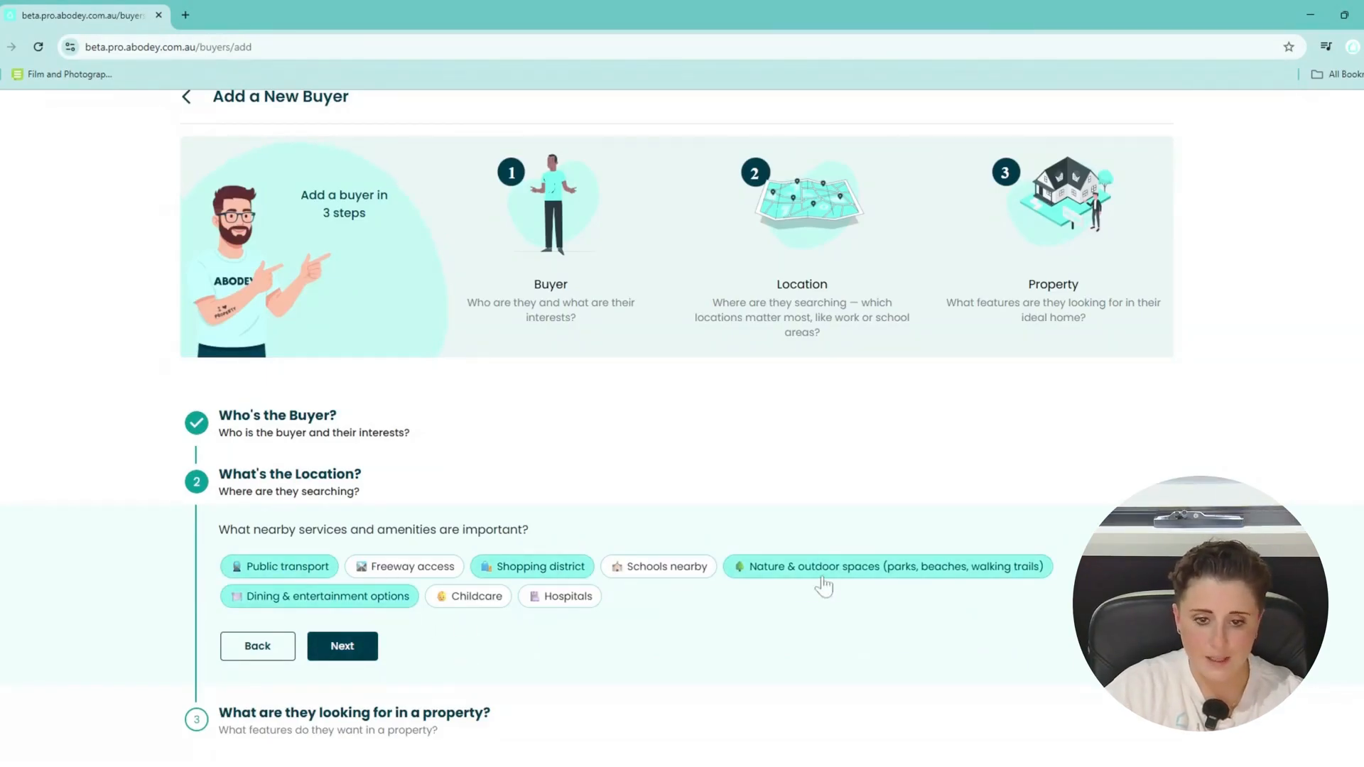
click(473, 600)
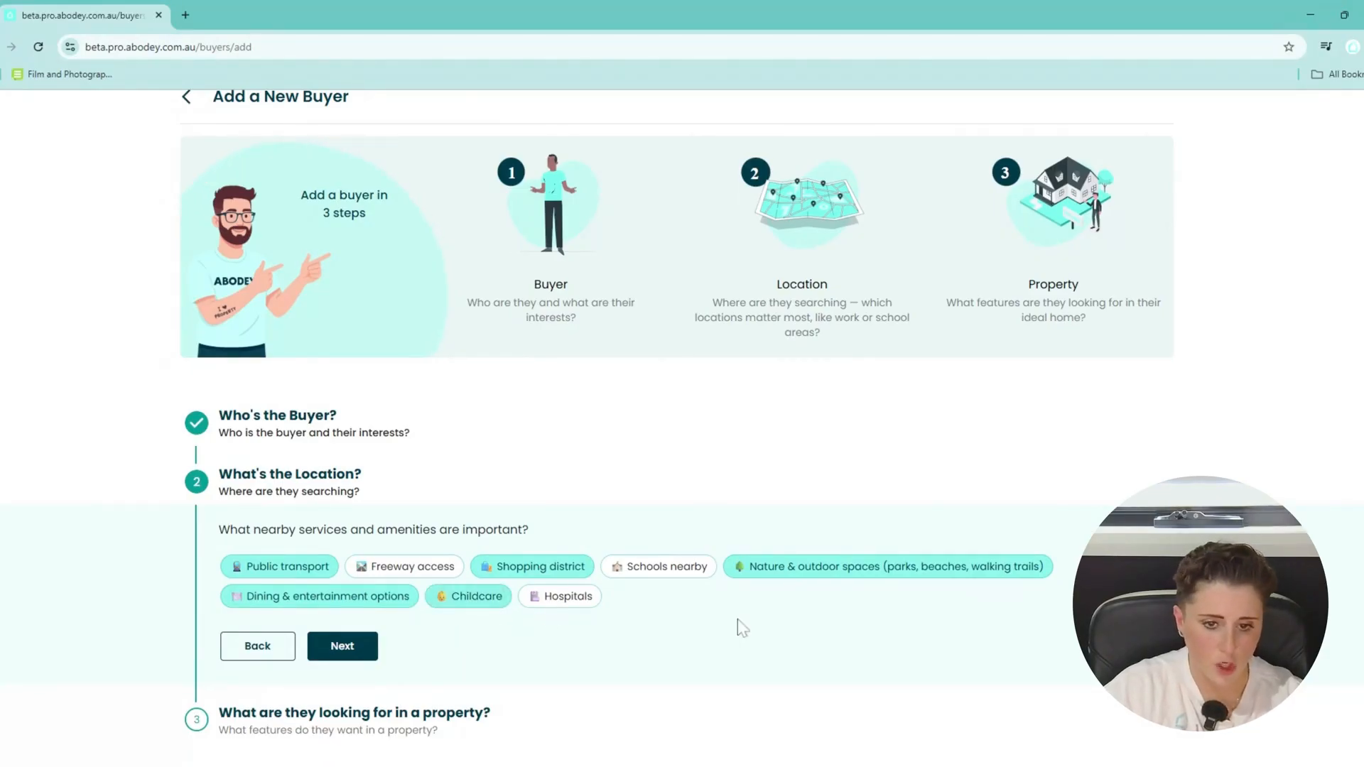
click(675, 568)
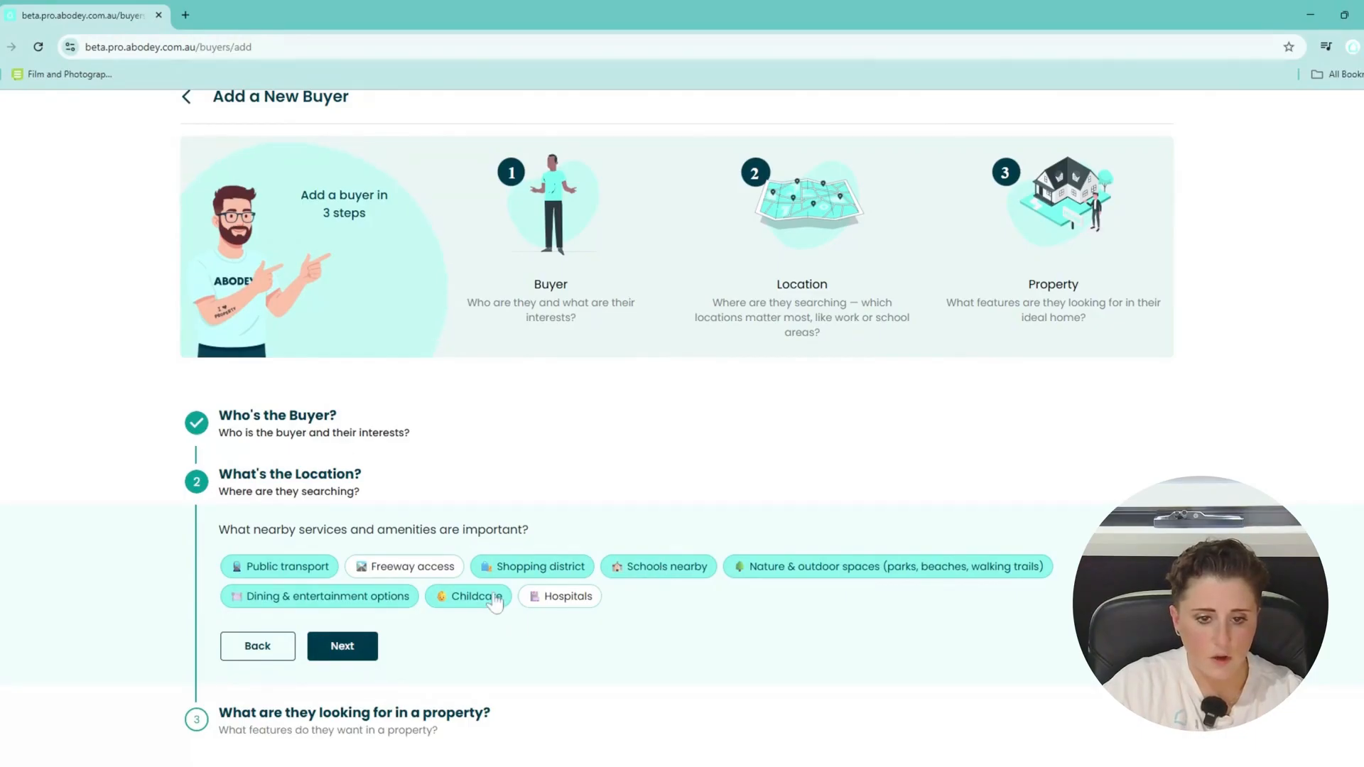
click(474, 596)
Choose House, Unit and Townhouse as wanted property types, excluding Apartment.
click(342, 647)
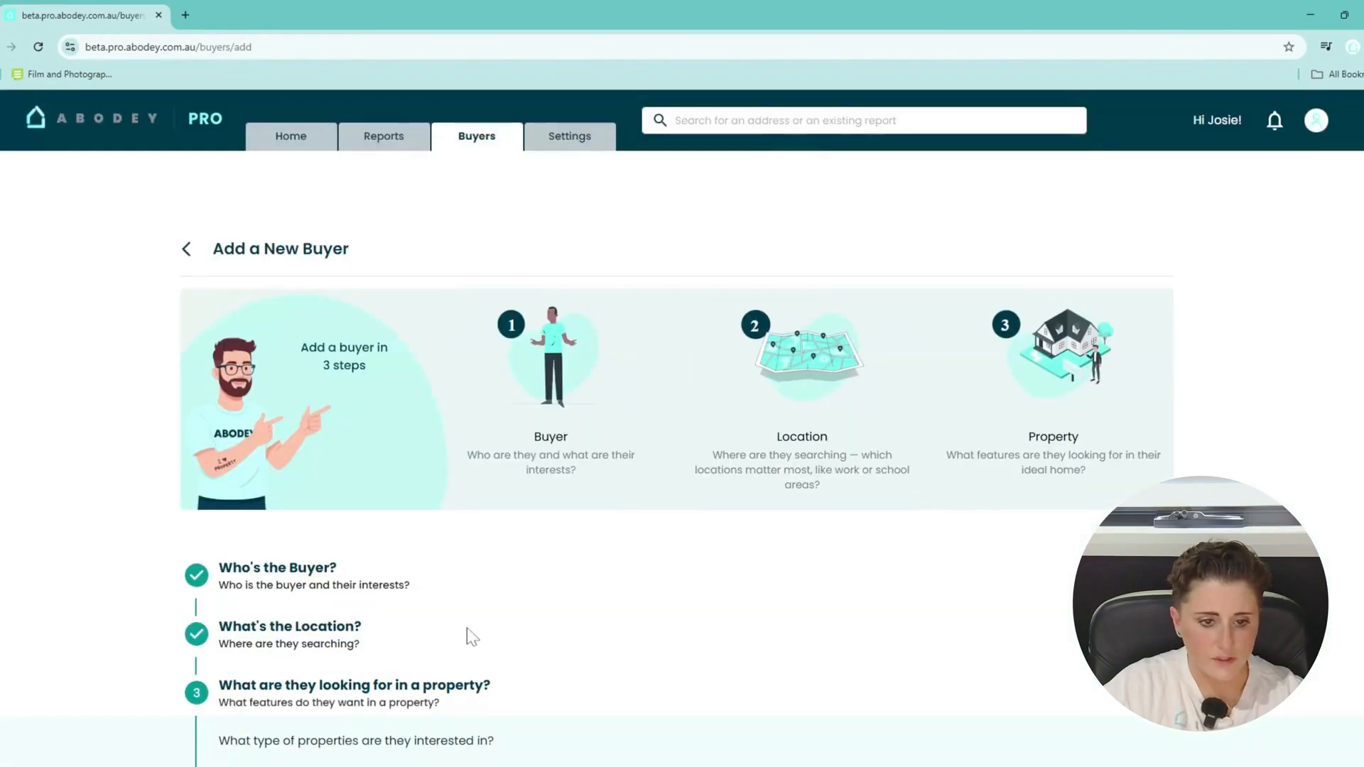
scroll(466, 629, down, 2)
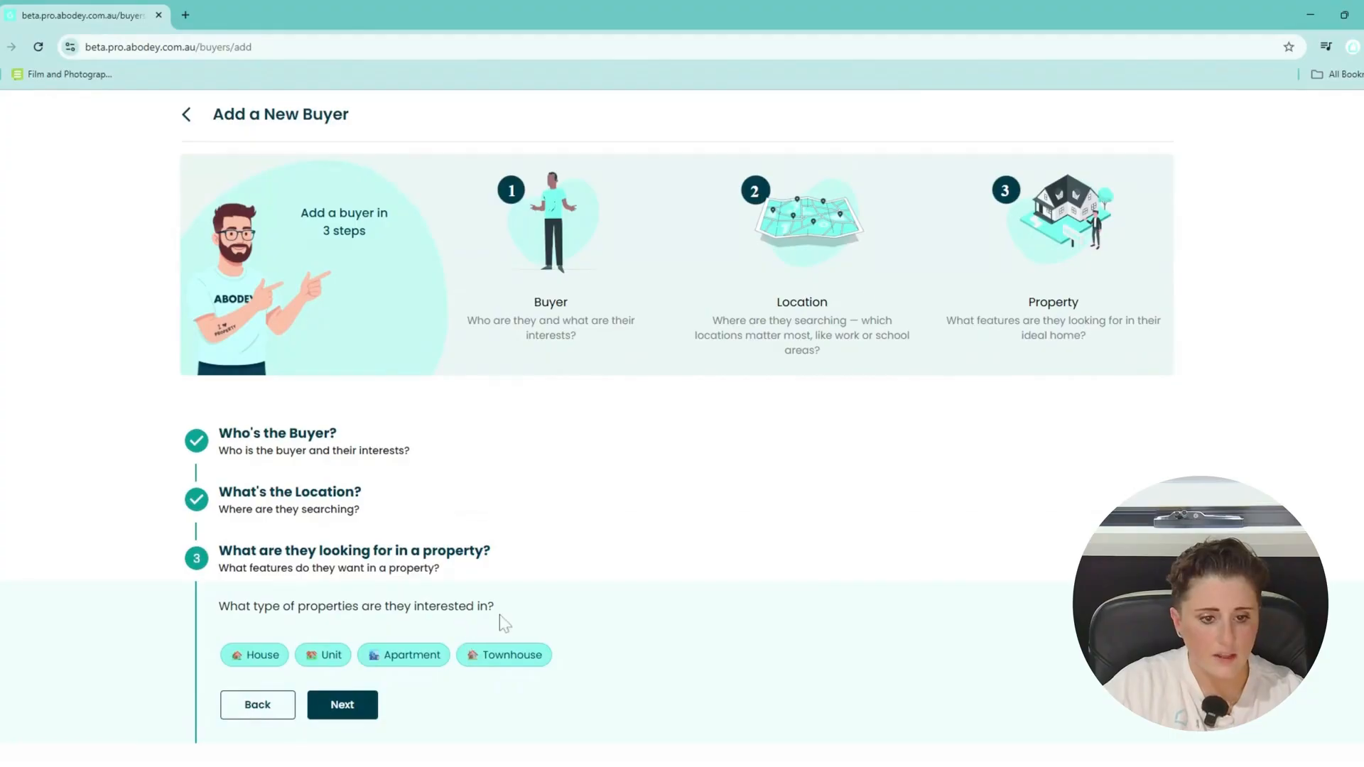
click(269, 660)
click(331, 662)
click(271, 661)
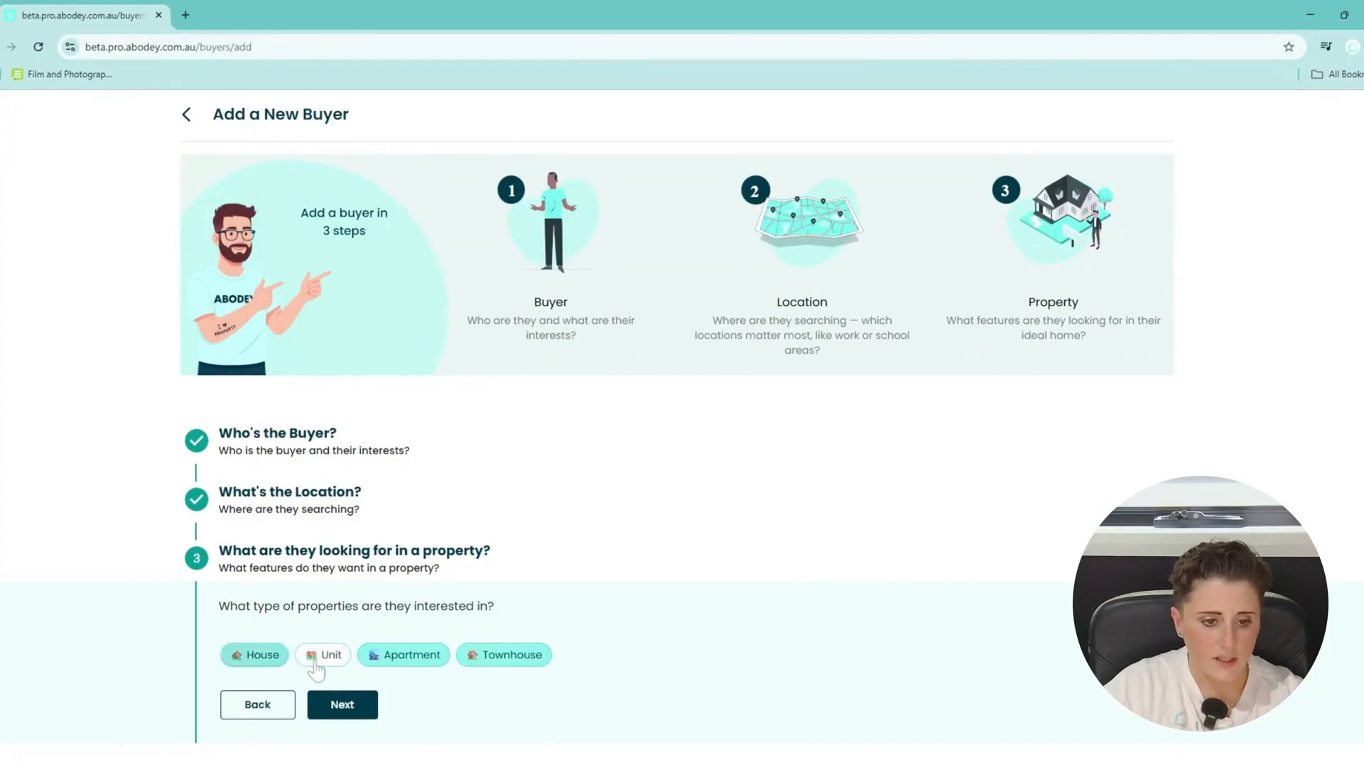
click(320, 659)
click(401, 659)
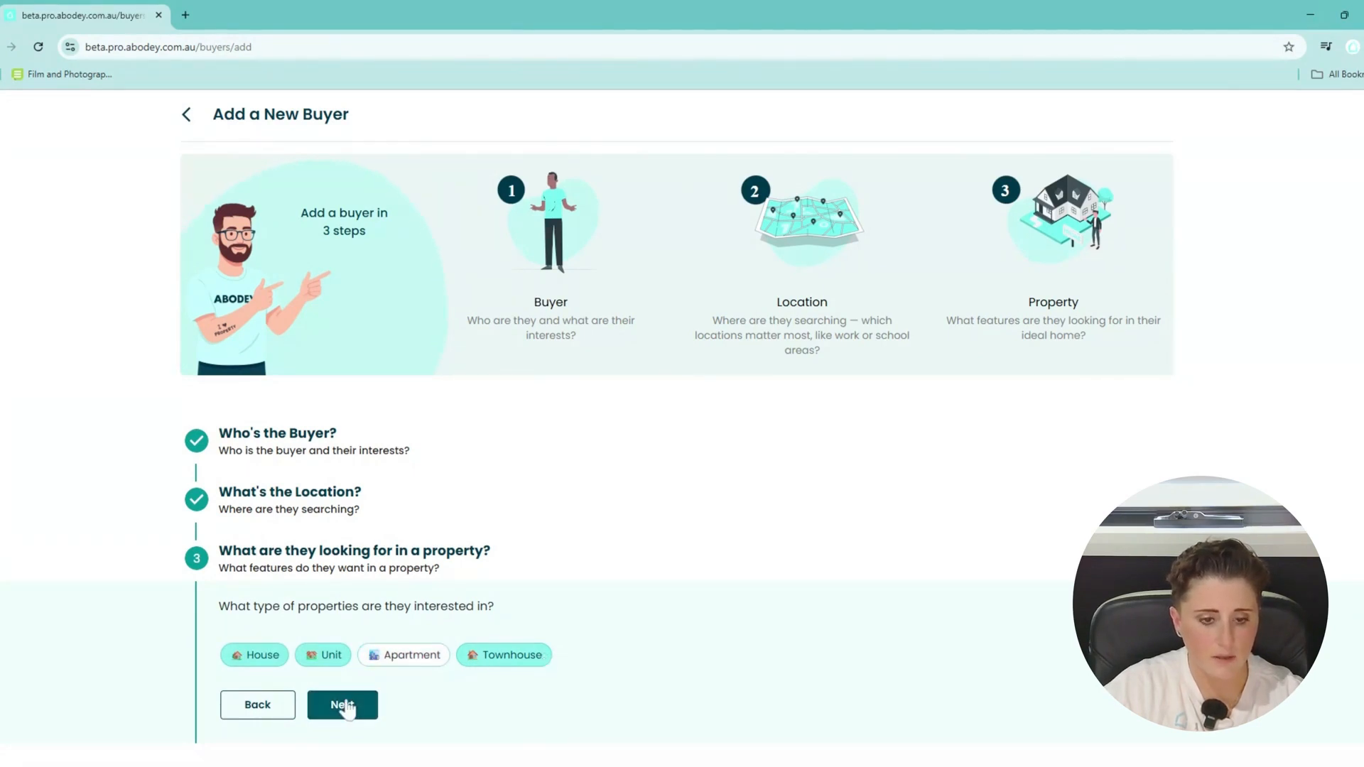
click(342, 704)
scroll(426, 611, down, 2)
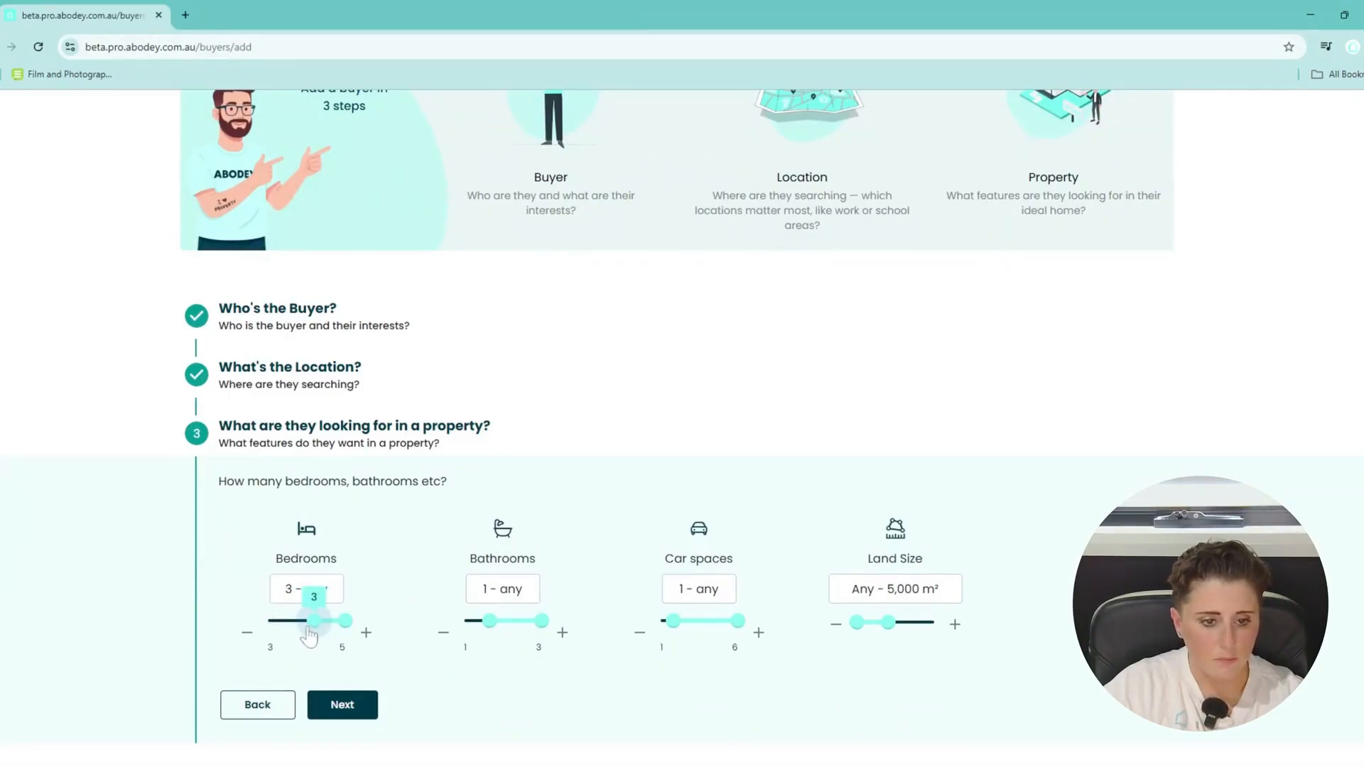
Require at least 3 bedrooms, 2 bathrooms and 2 car spaces, with land size left at Any.
drag(306, 629, 310, 629)
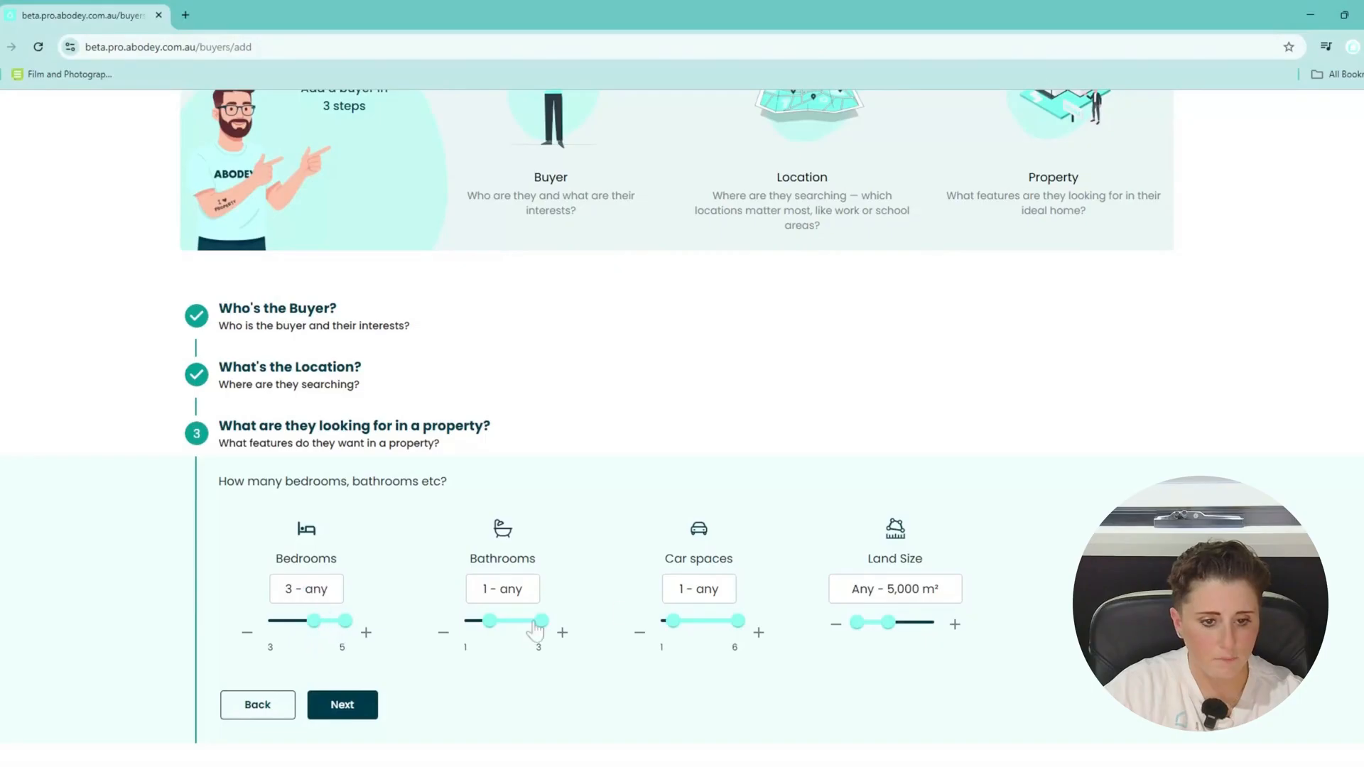
drag(500, 628, 516, 637)
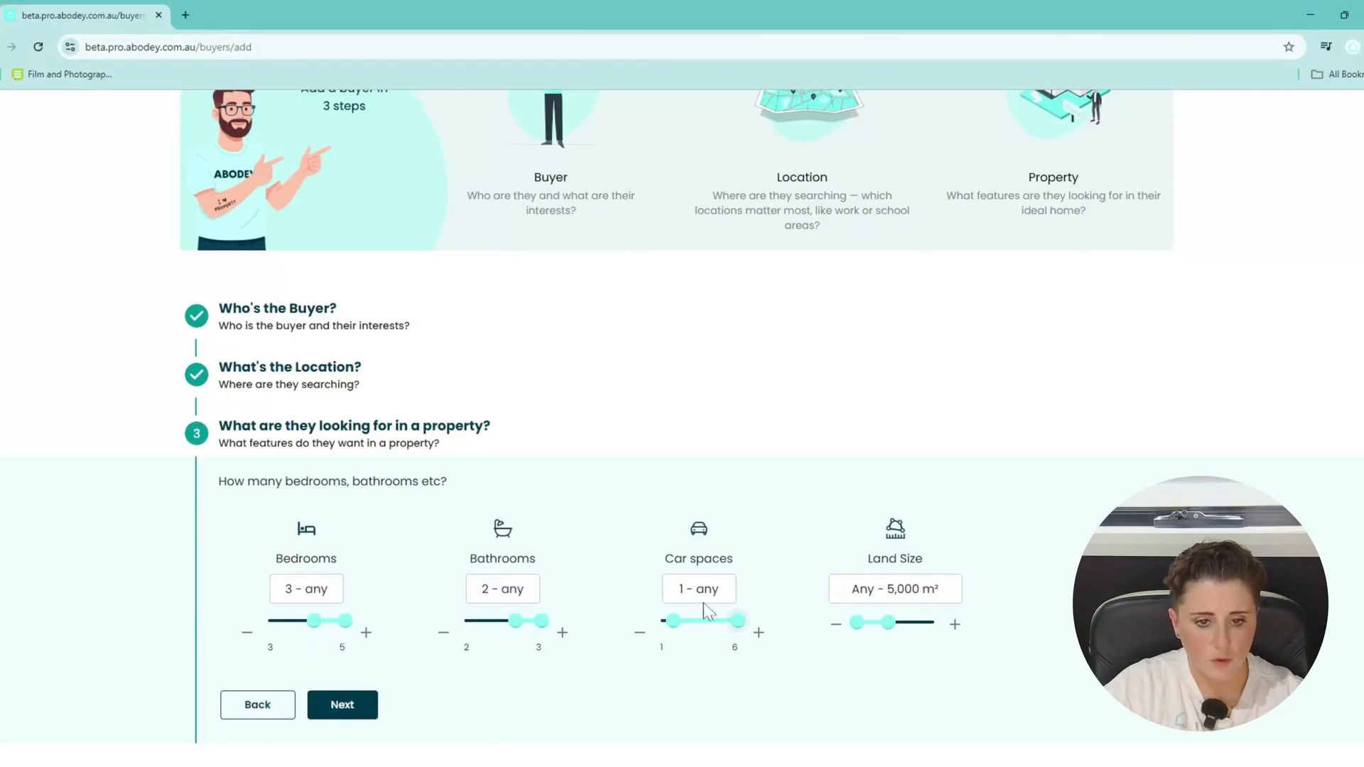
drag(673, 629, 690, 631)
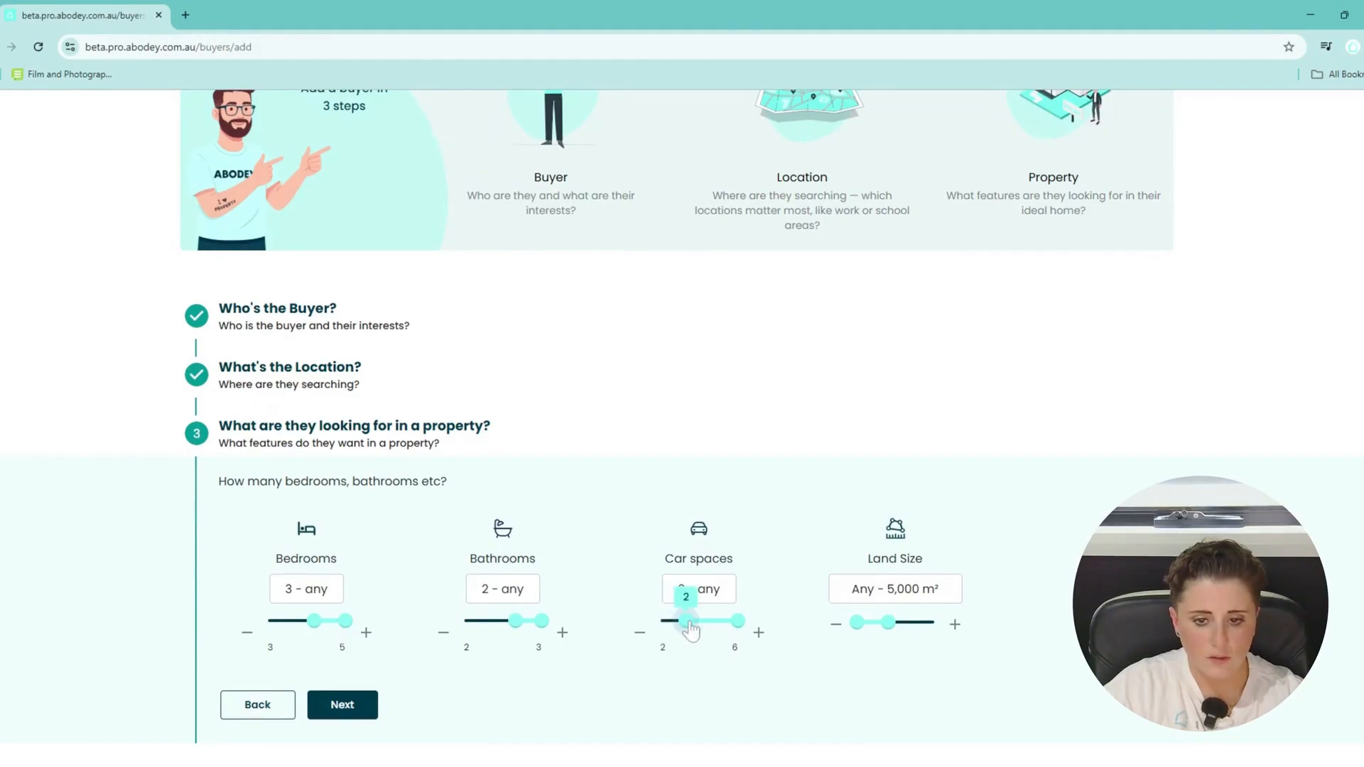
drag(888, 622, 990, 625)
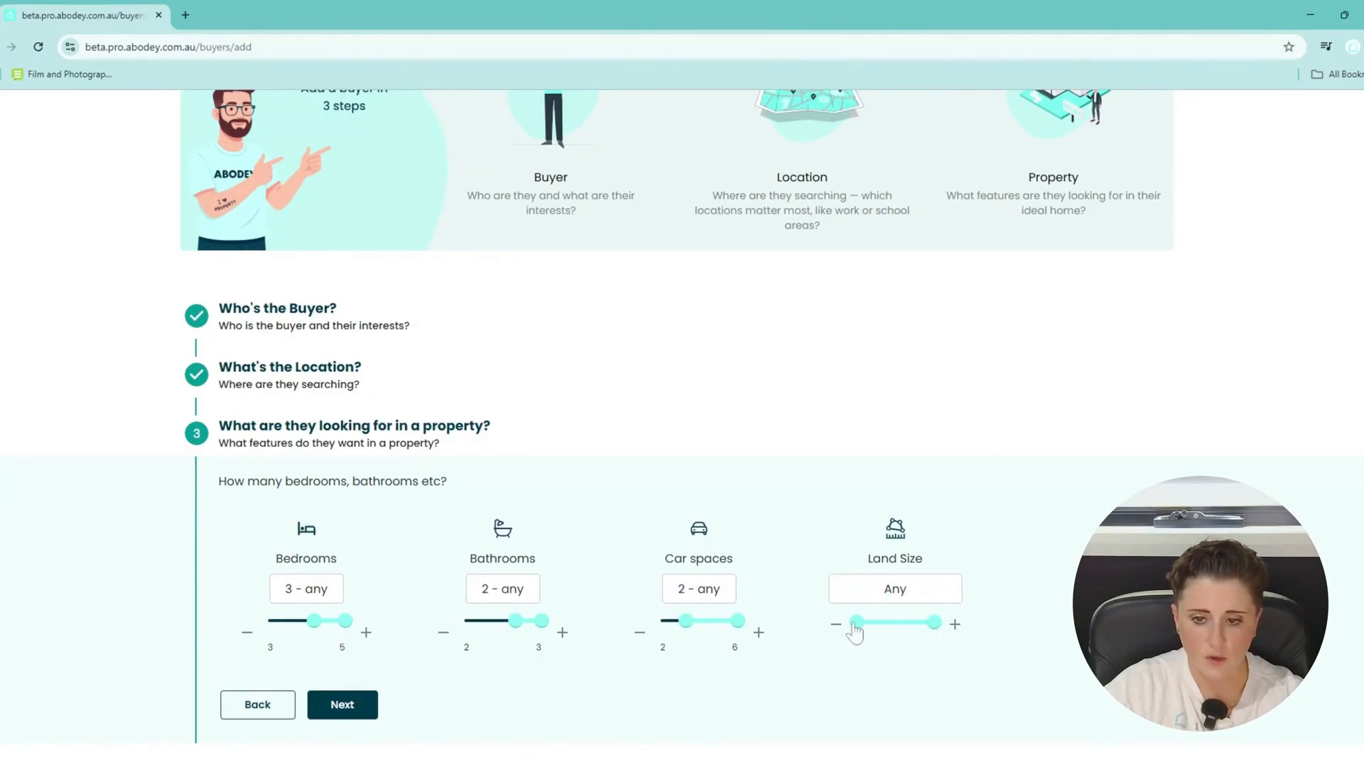
mouse_move(855, 628)
mouse_down()
mouse_move(865, 635)
mouse_move(843, 634)
mouse_up()
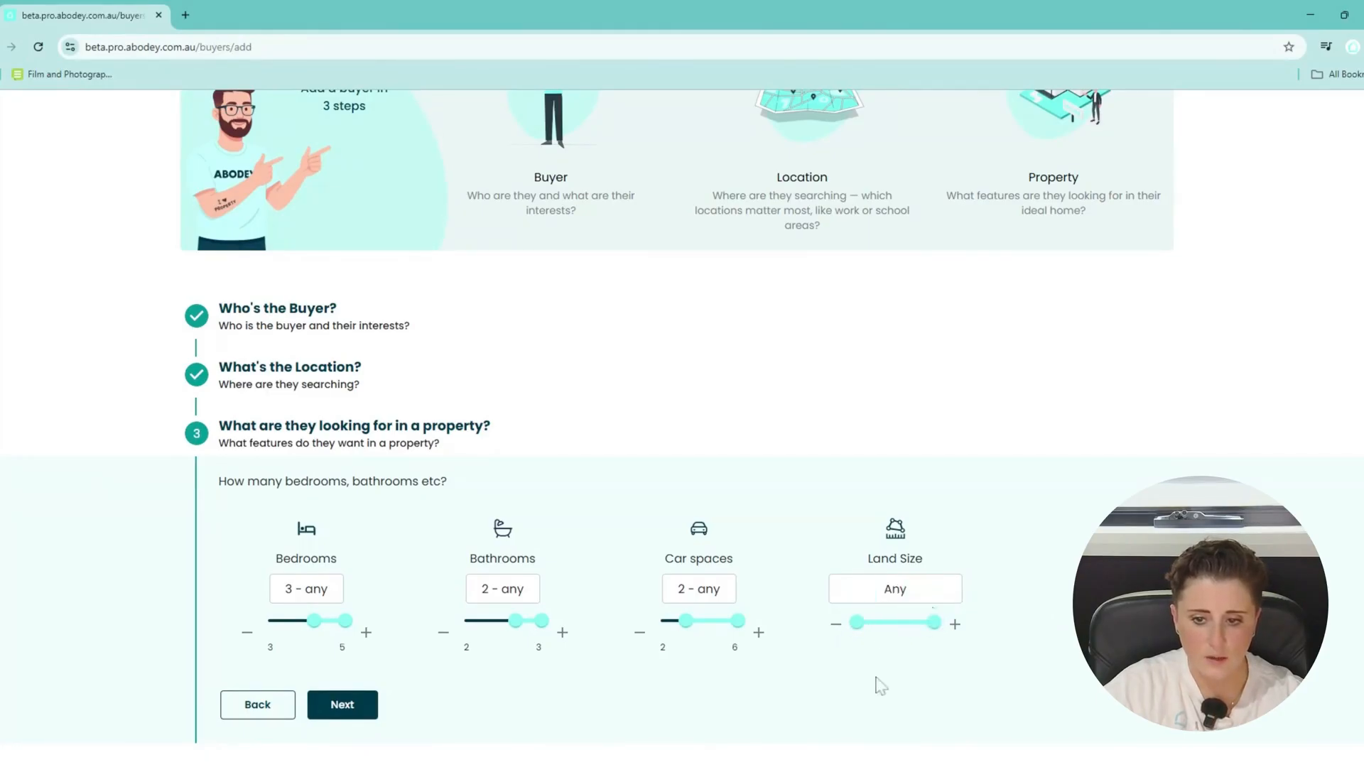
drag(856, 634, 844, 636)
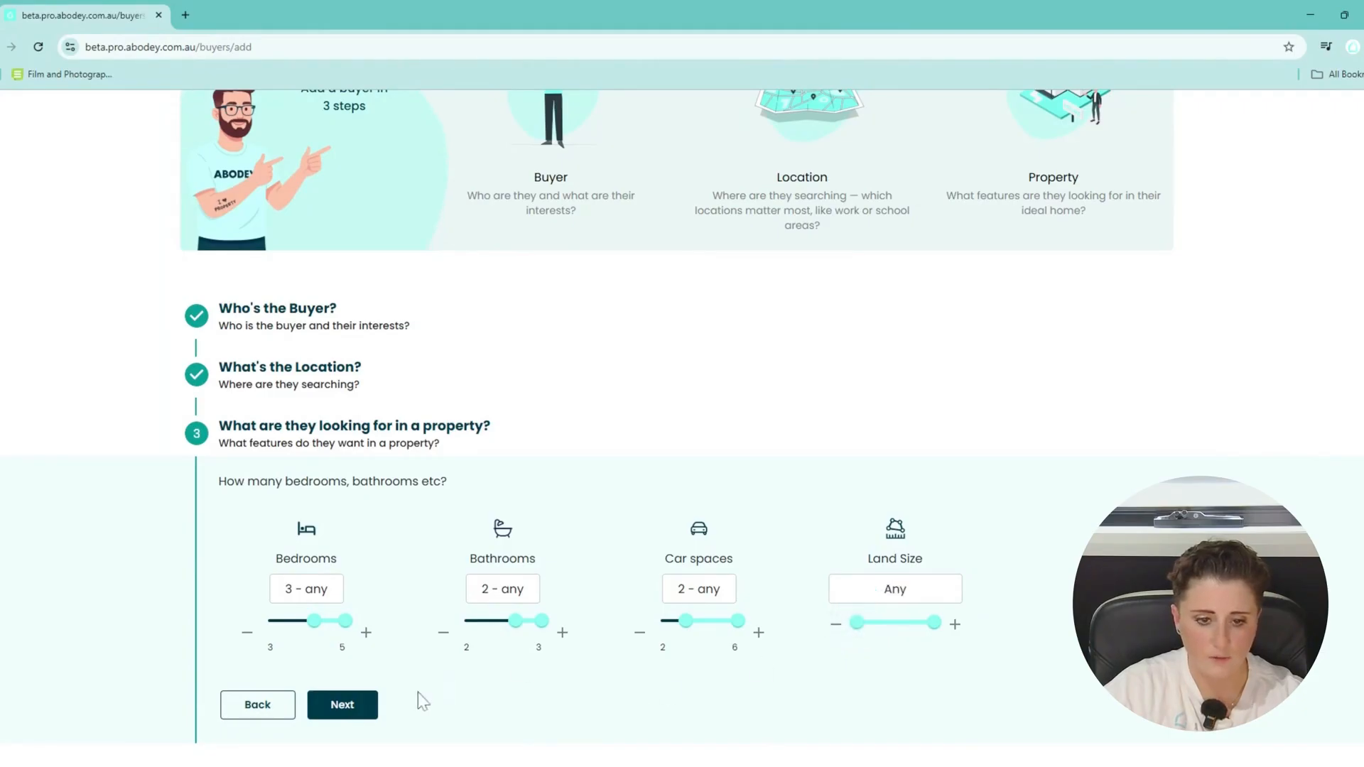
click(355, 705)
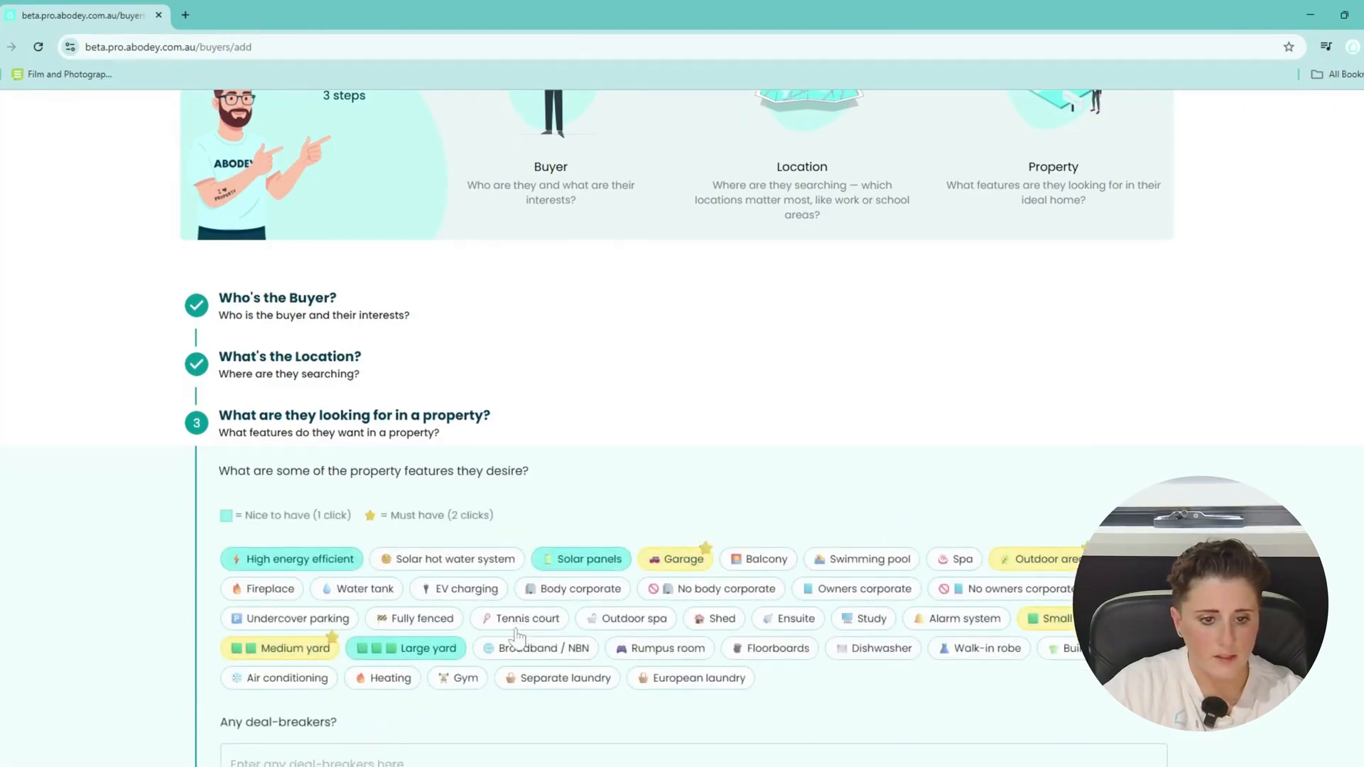
Clear Solar hot water system, keep Medium yard, and star Broadband / NBN, Heating and Air conditioning as must-haves.
scroll(516, 632, down, 2)
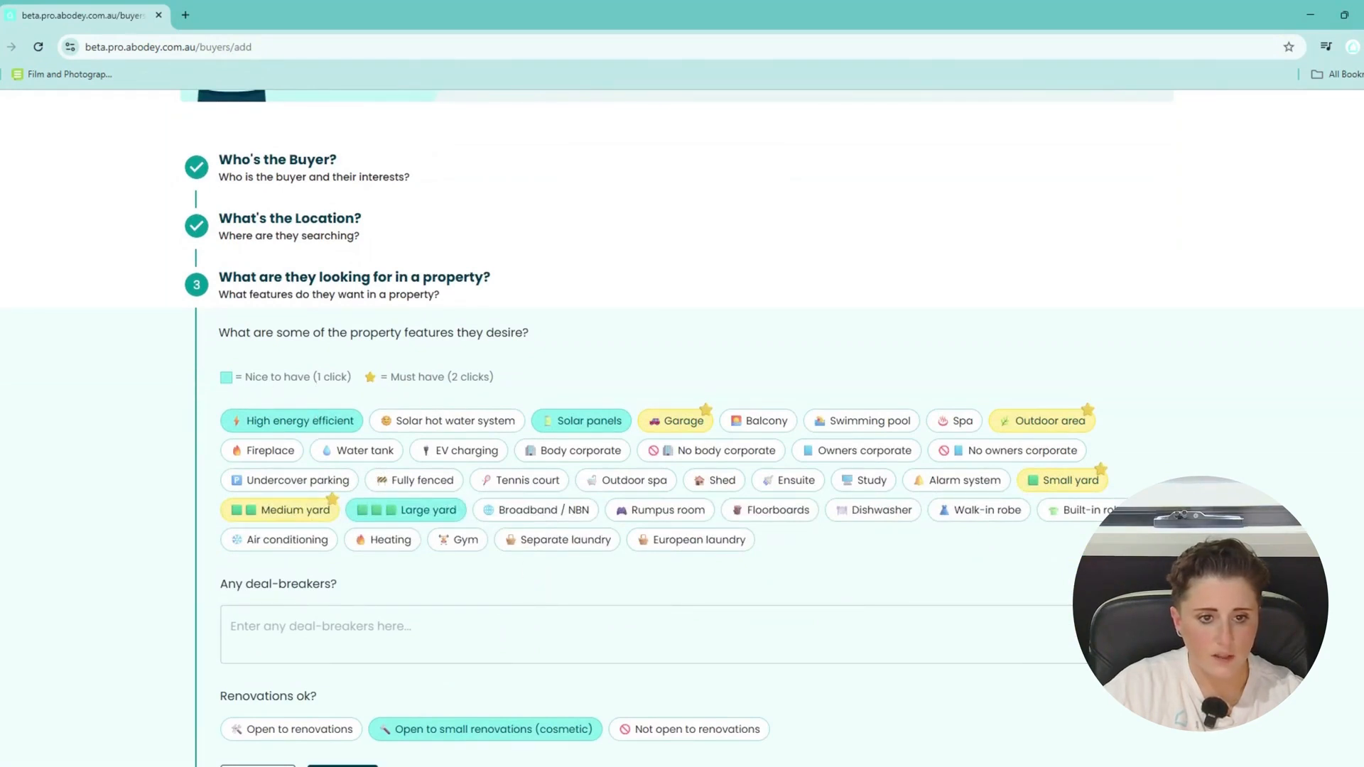
click(468, 428)
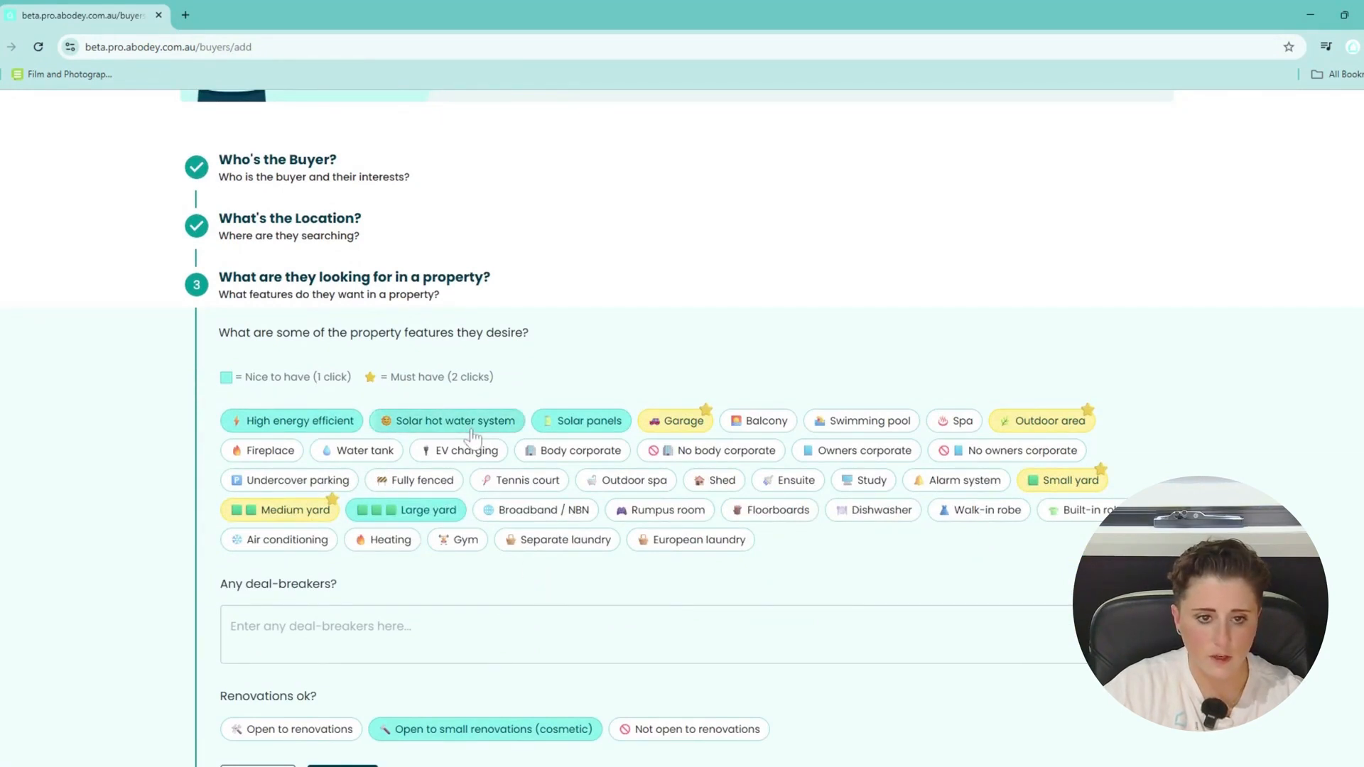
click(469, 428)
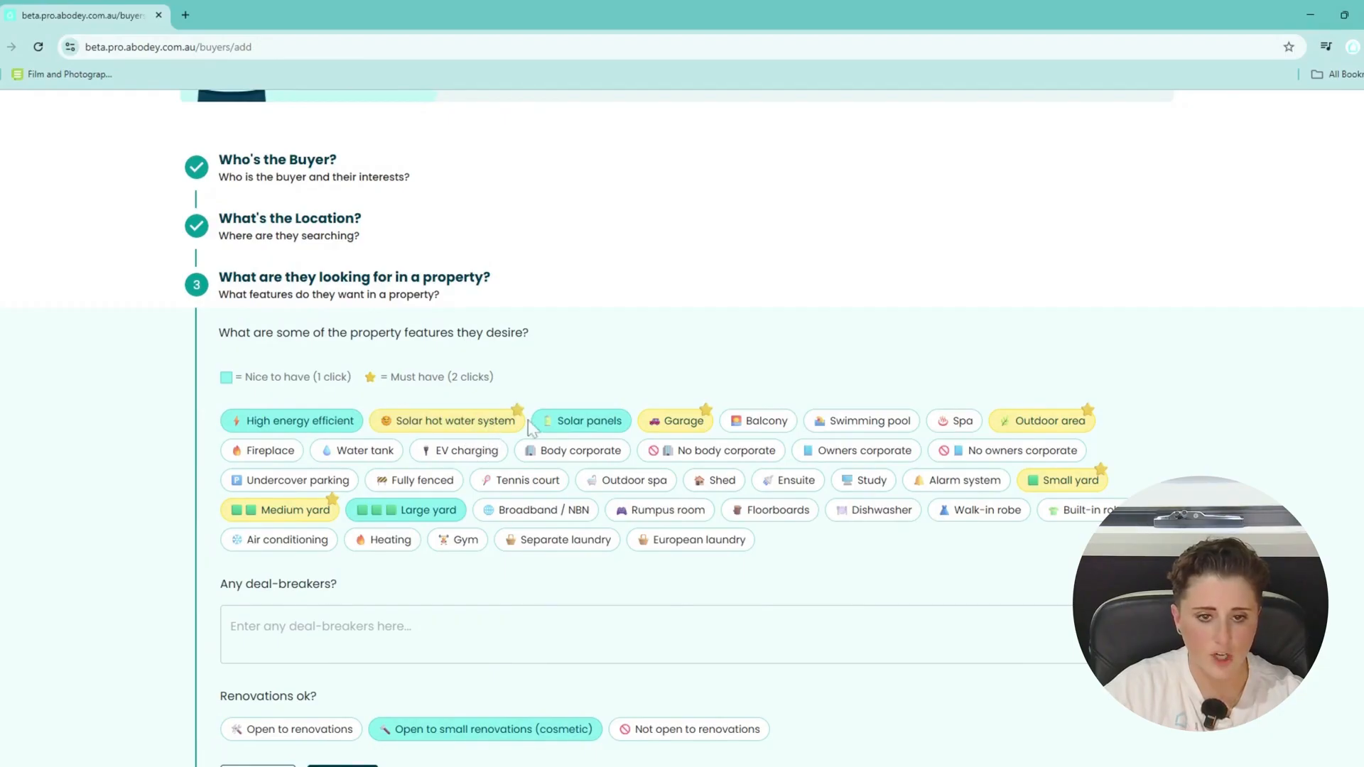
click(507, 426)
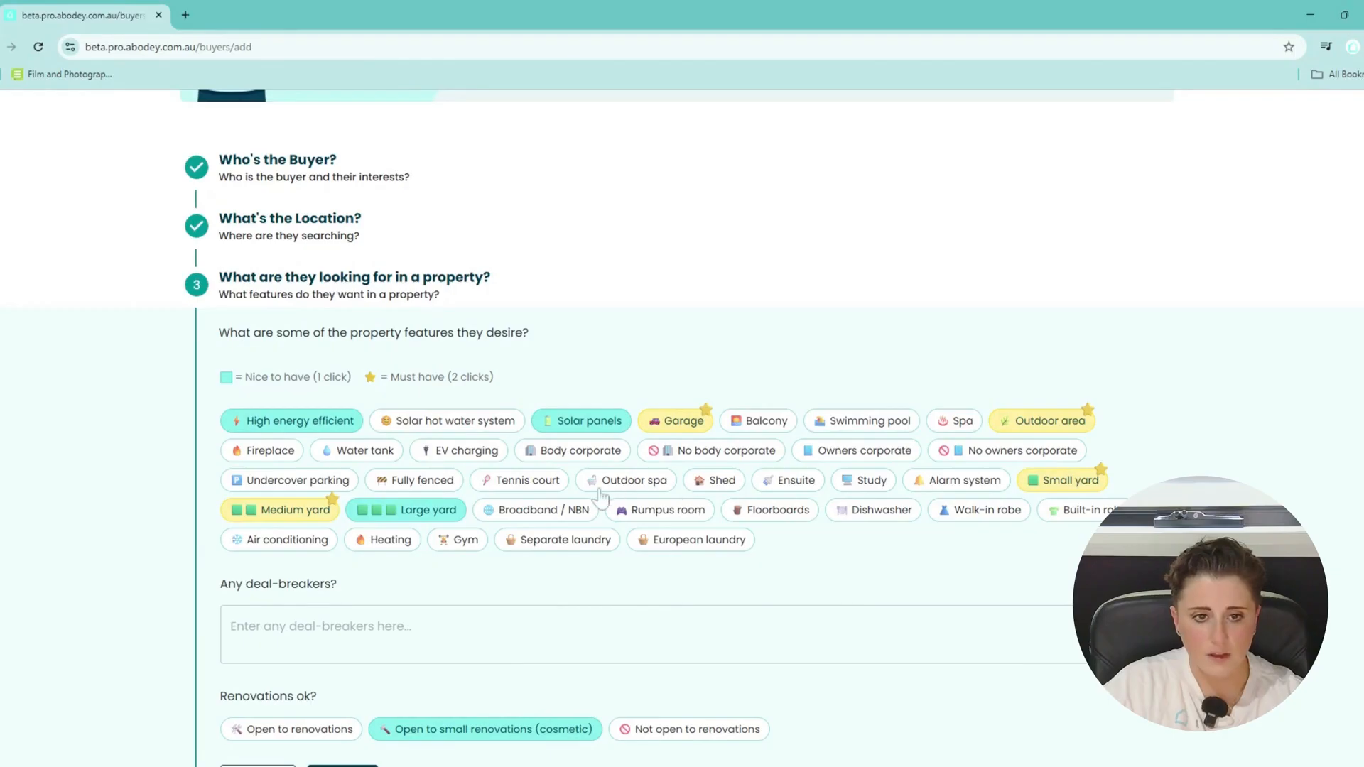
click(277, 508)
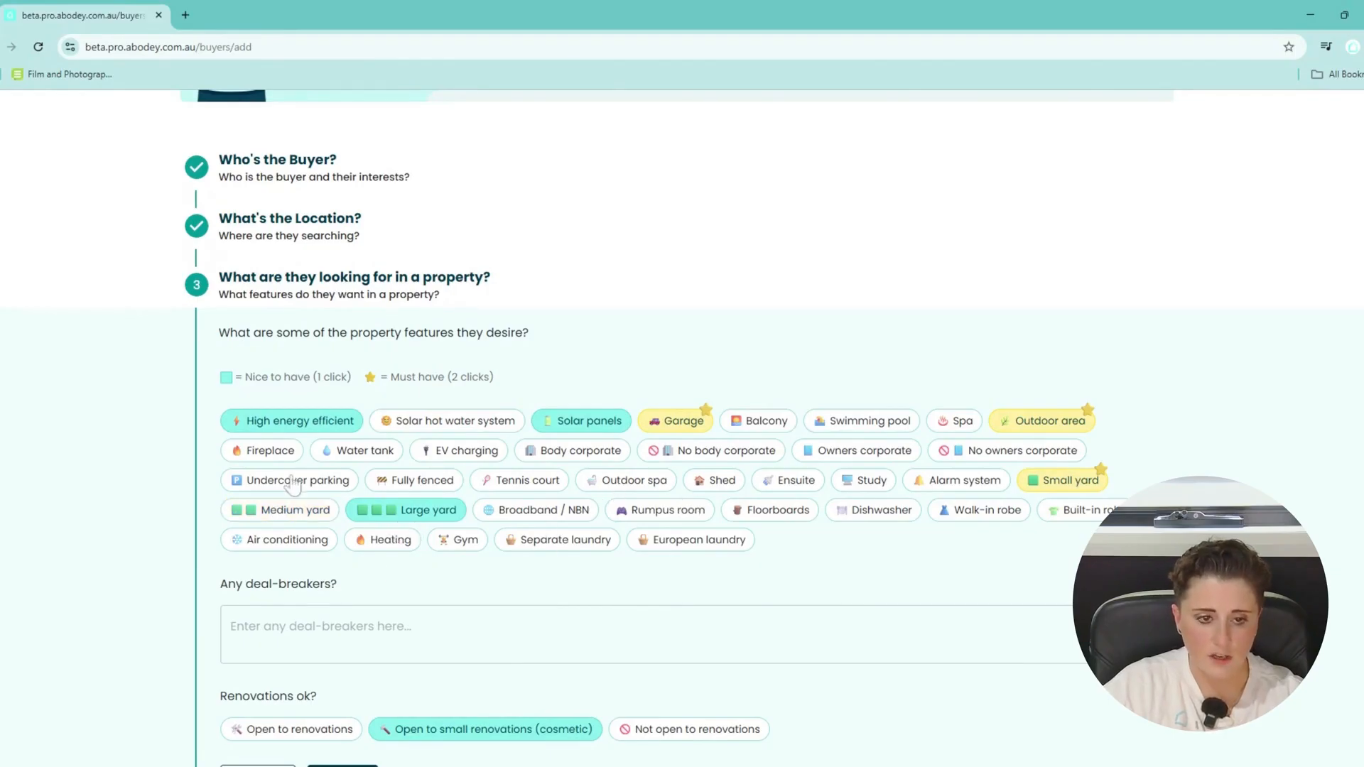
double_click(296, 514)
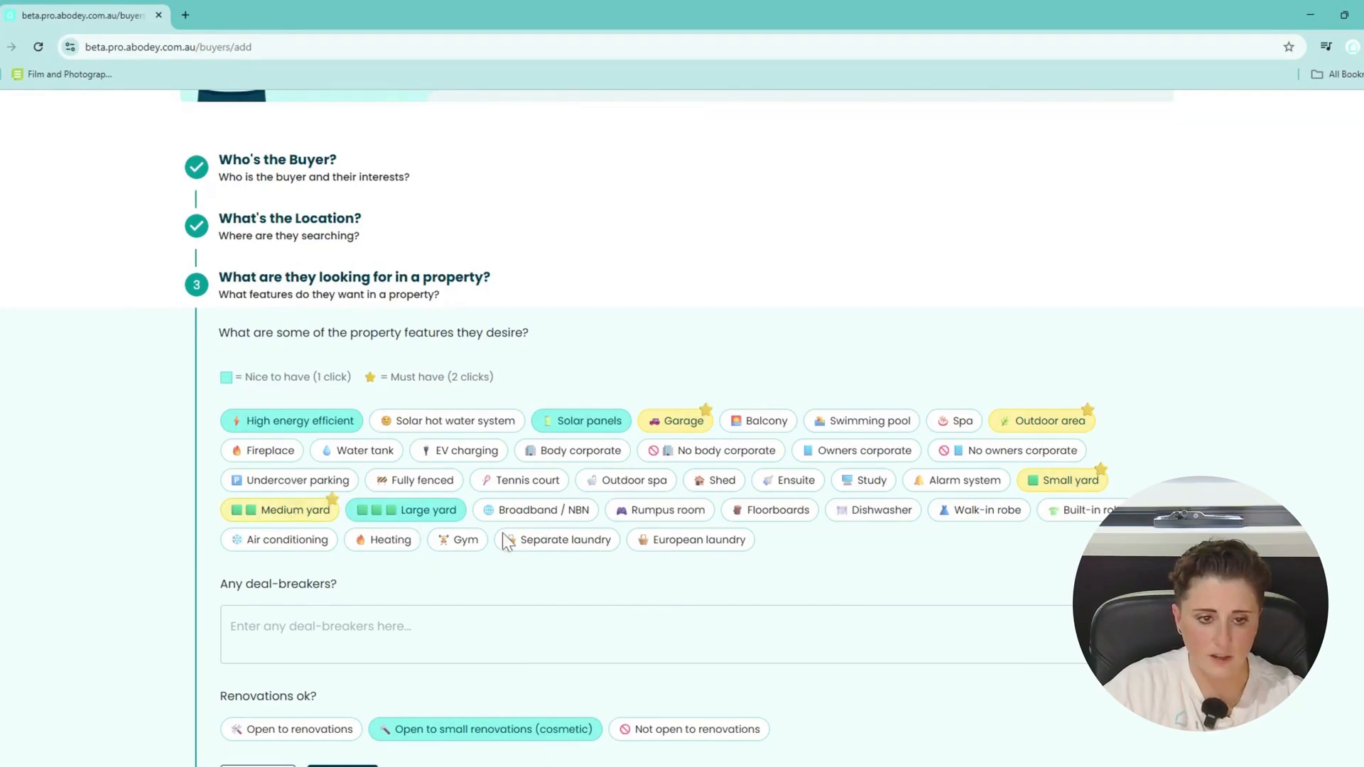
double_click(584, 514)
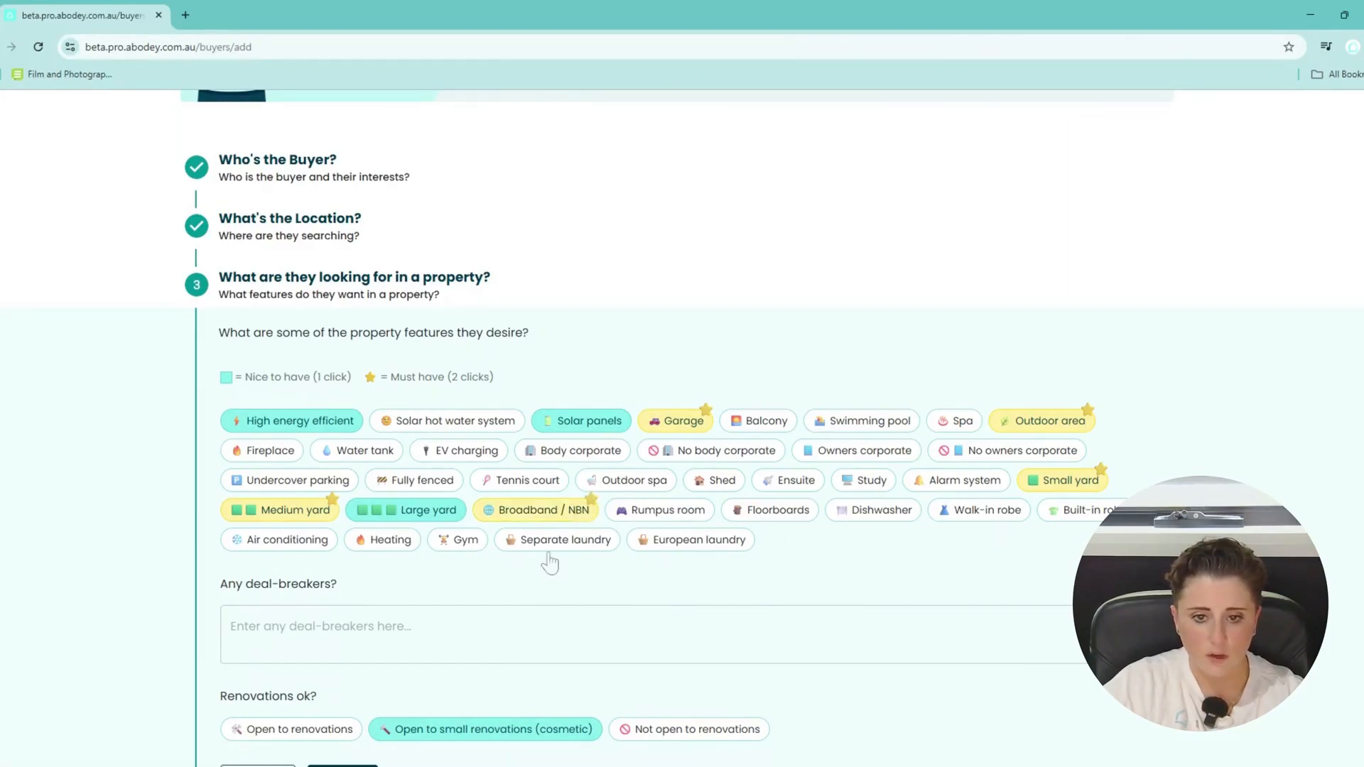
double_click(375, 551)
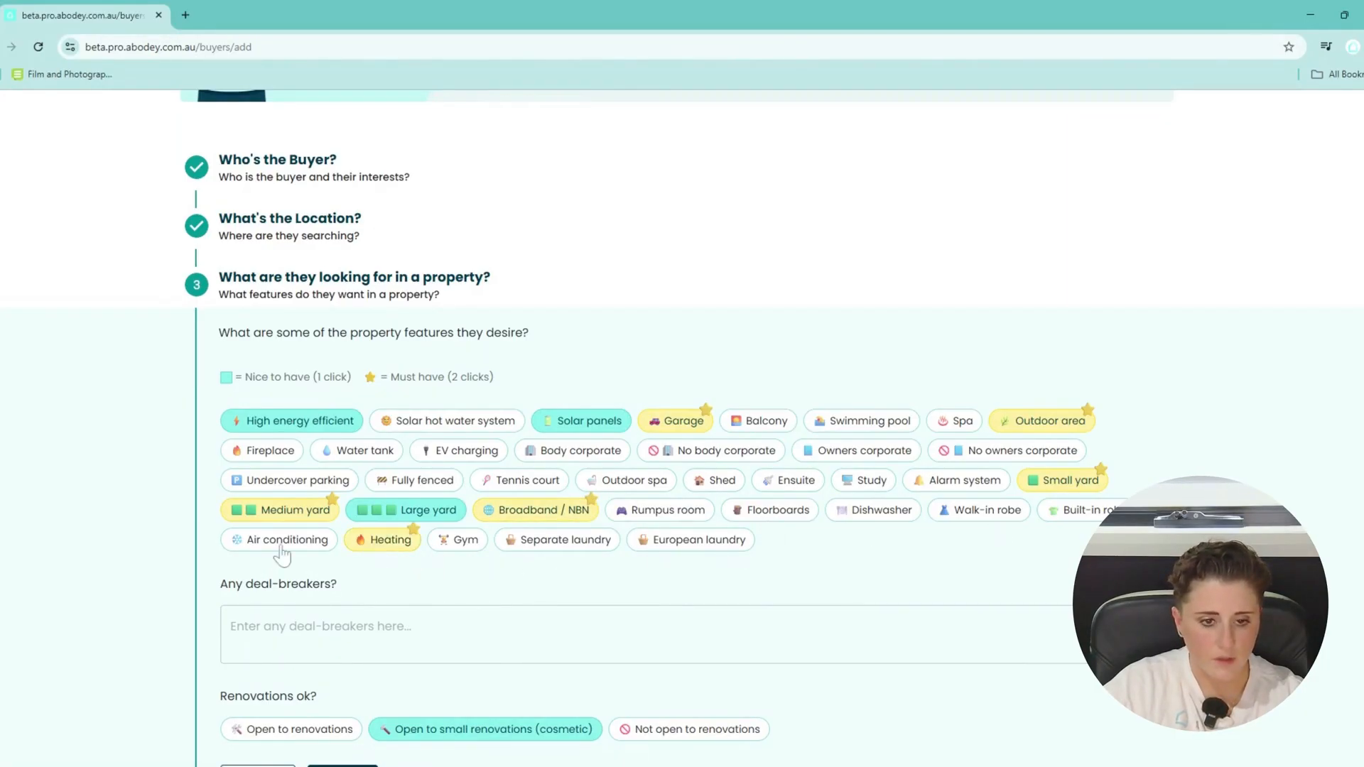
double_click(281, 548)
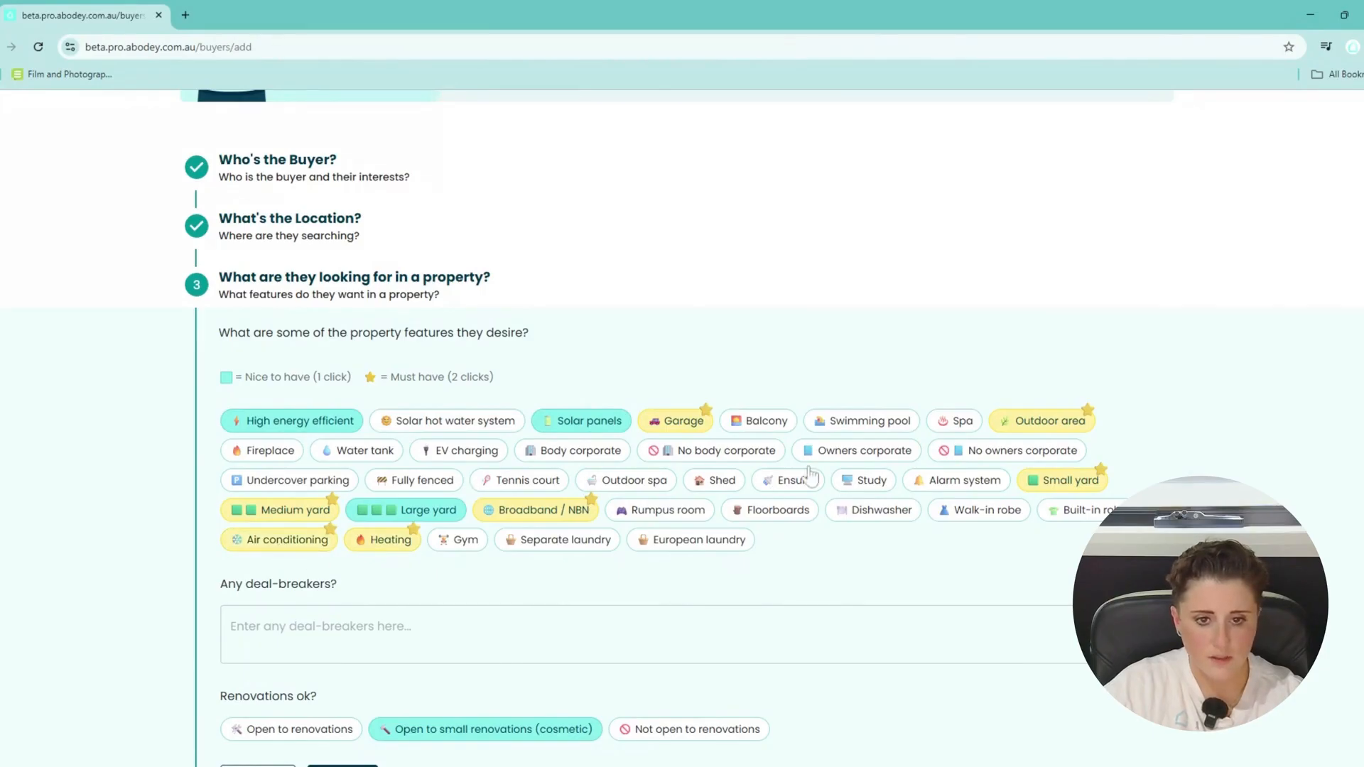
Add No body corporate, No owners corporate and Alarm system as nice-to-haves.
click(745, 455)
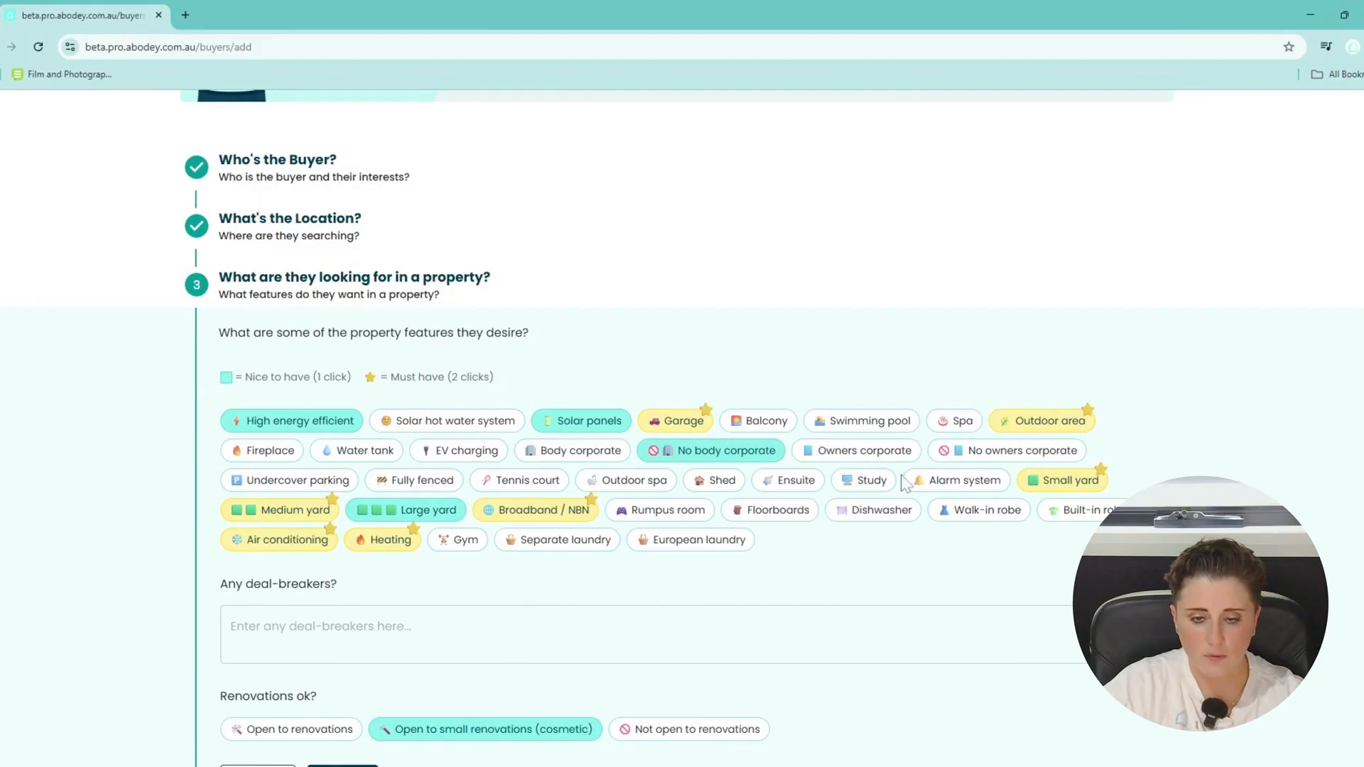
click(1019, 455)
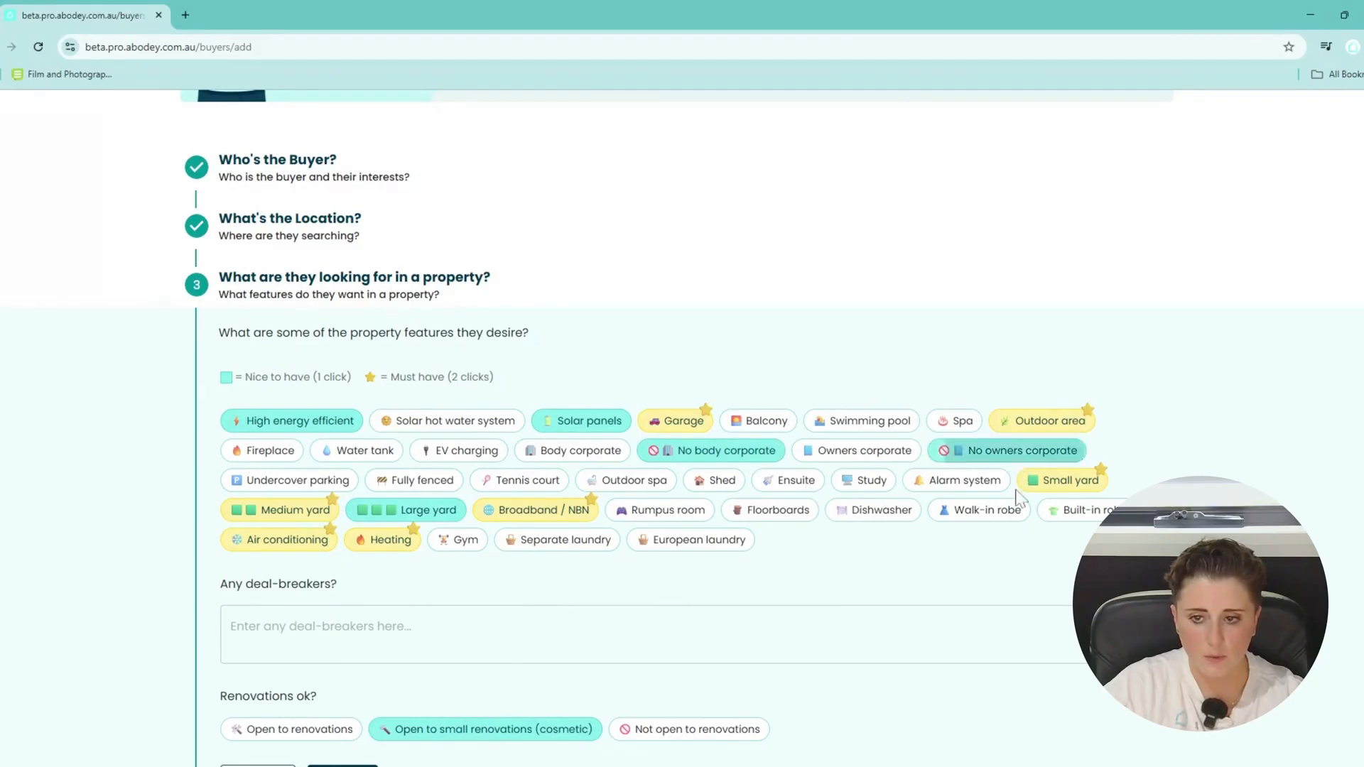
click(945, 482)
scroll(716, 586, down, 1)
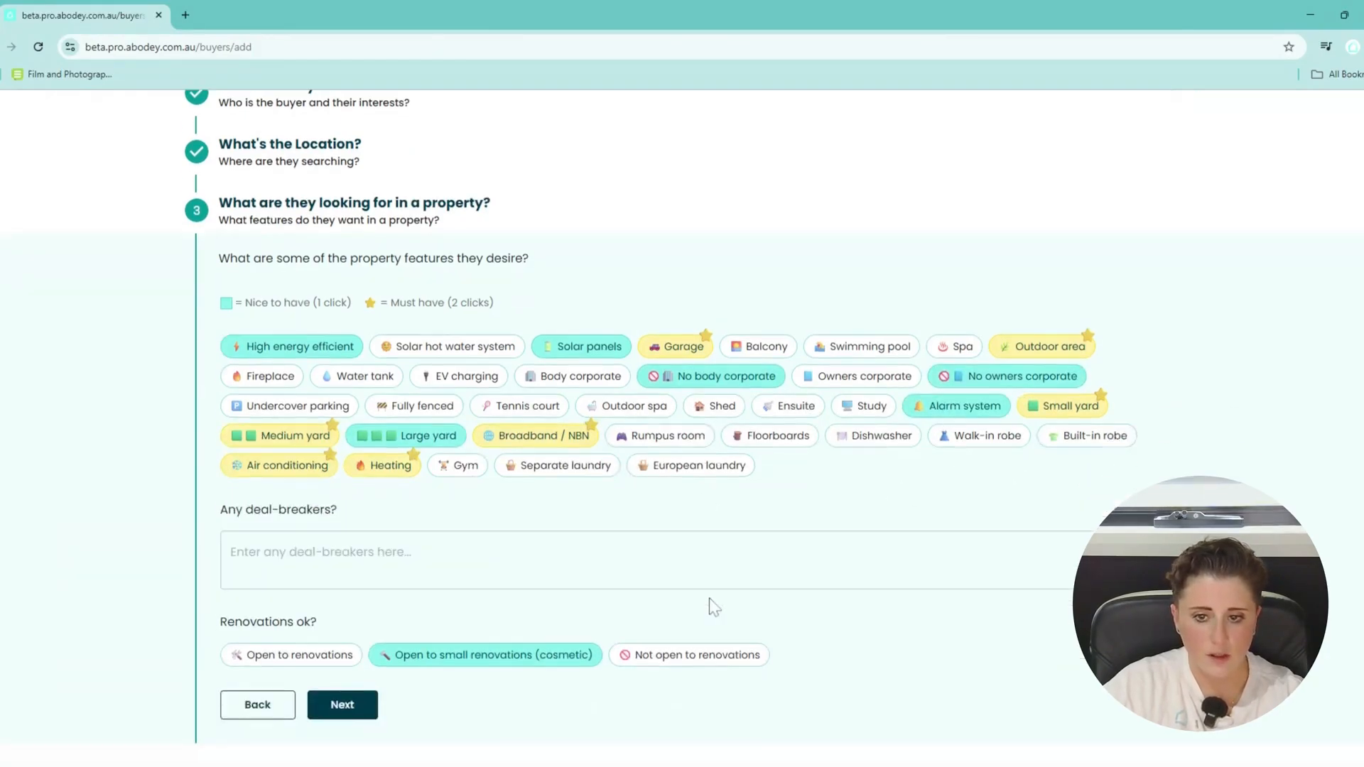
click(668, 561)
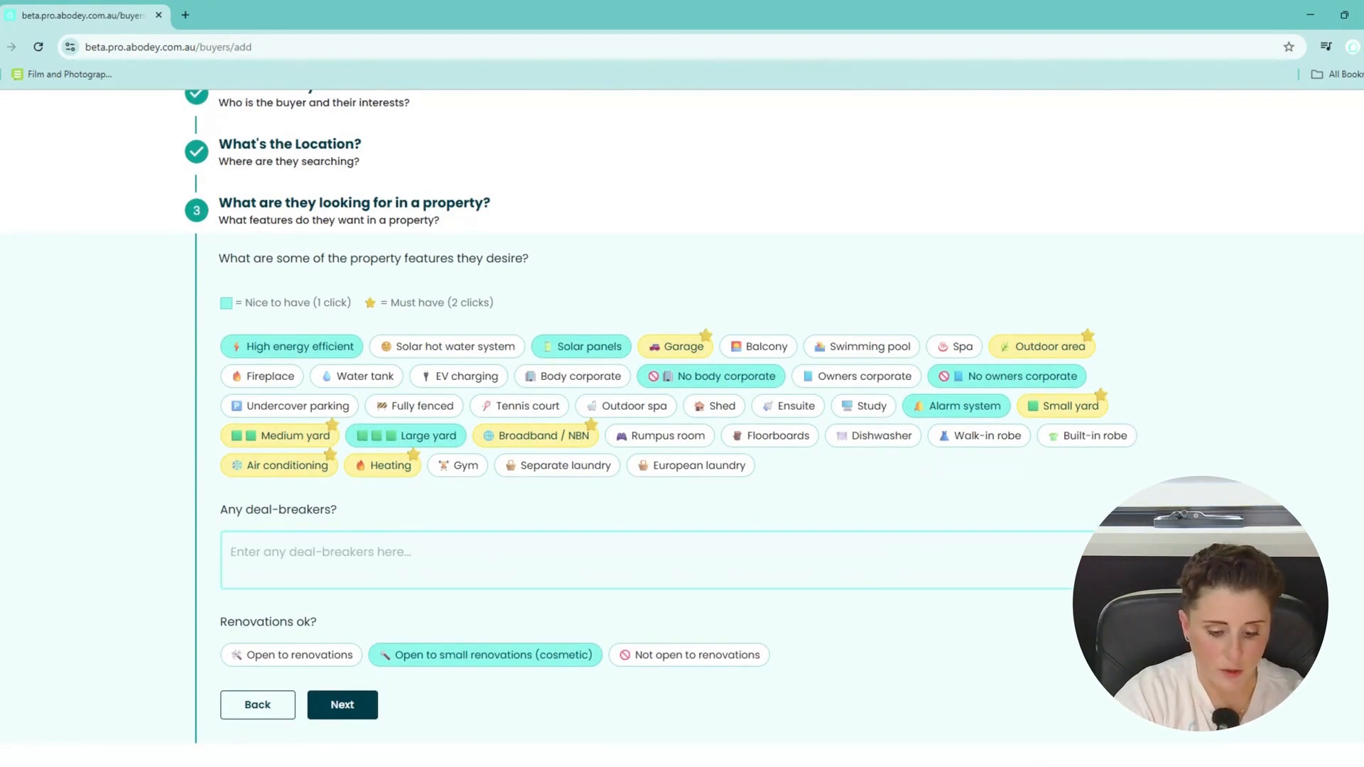
Record deal-breakers: no funny shaped blocks, and closer to parents in Lynbrook for child care.
text(My)
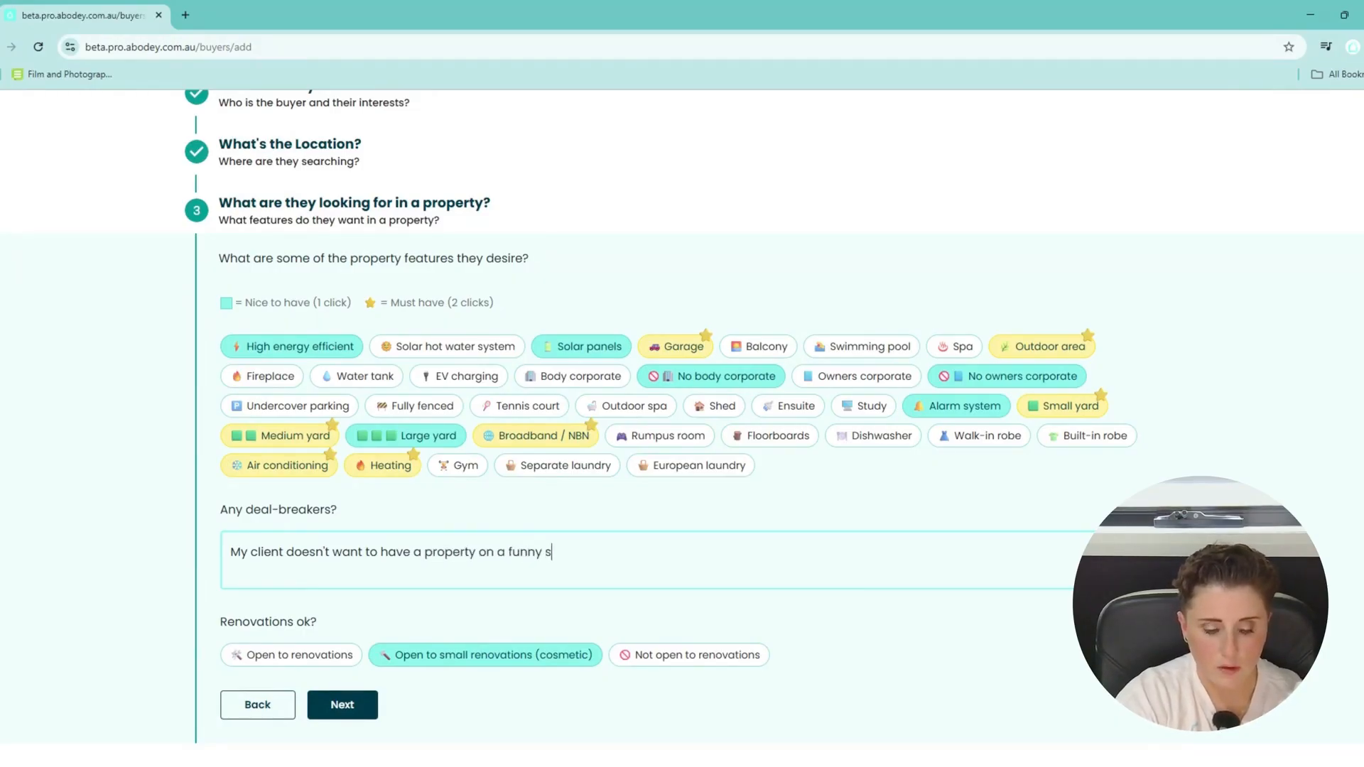
text(haped)
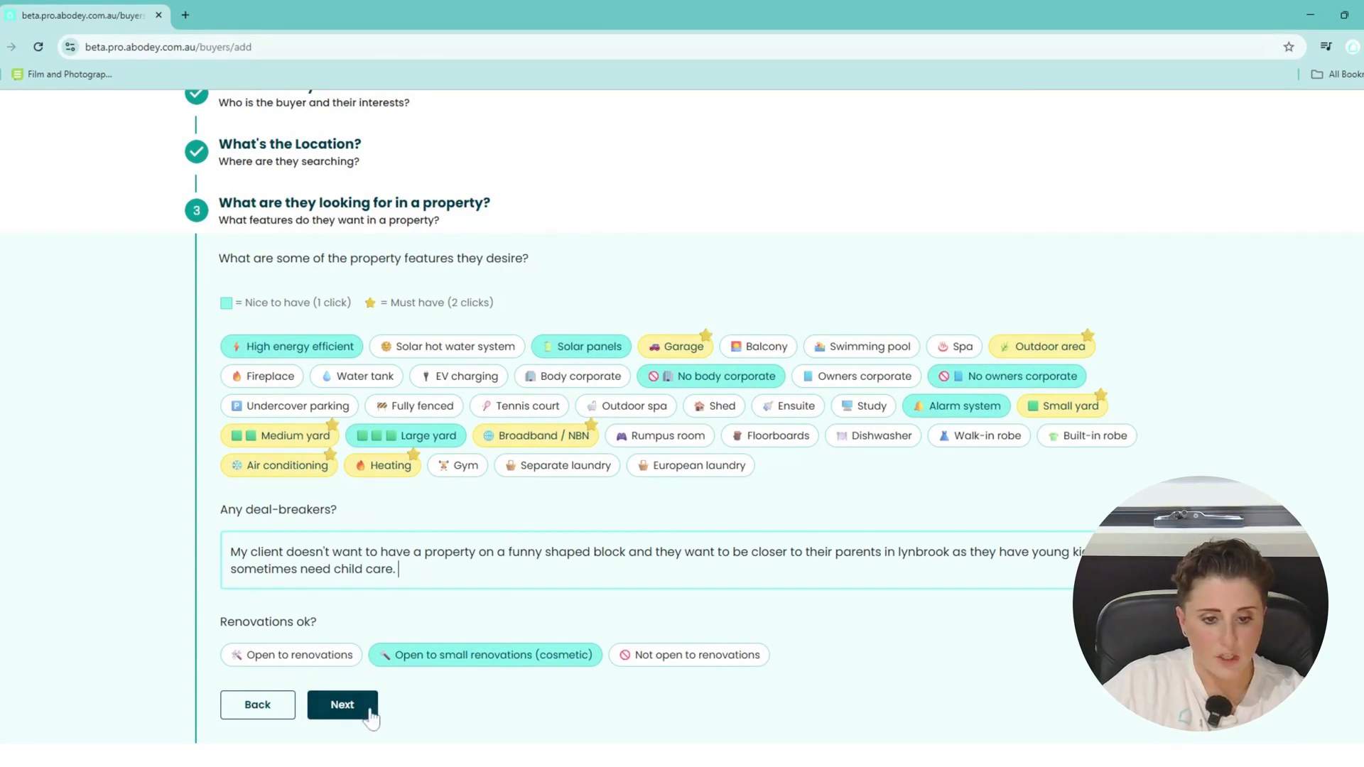
click(341, 705)
Raise the budget's lower bound so the range reads about $450k to $751k.
drag(284, 630, 328, 637)
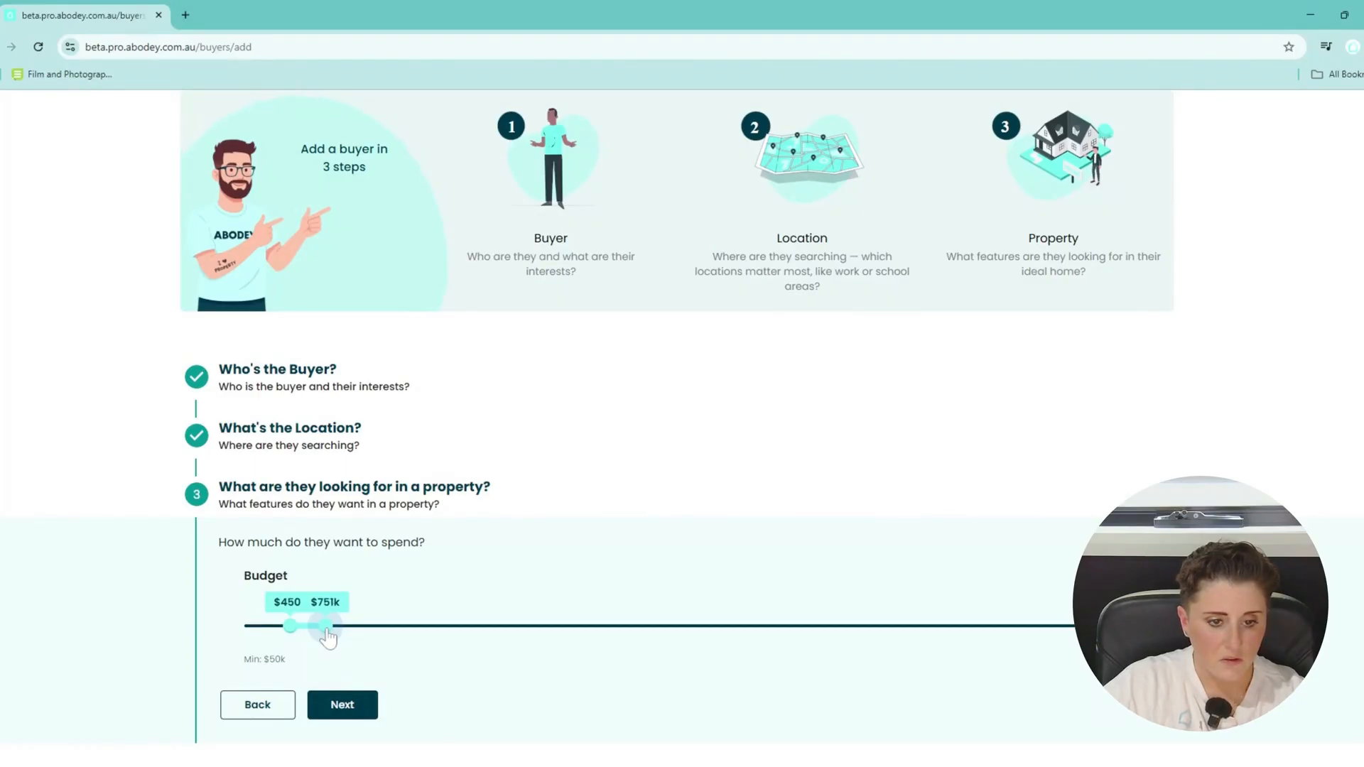
Set a 0-3 month purchase timeline and 3-5 year long-term plans, then add the buyer.
click(342, 703)
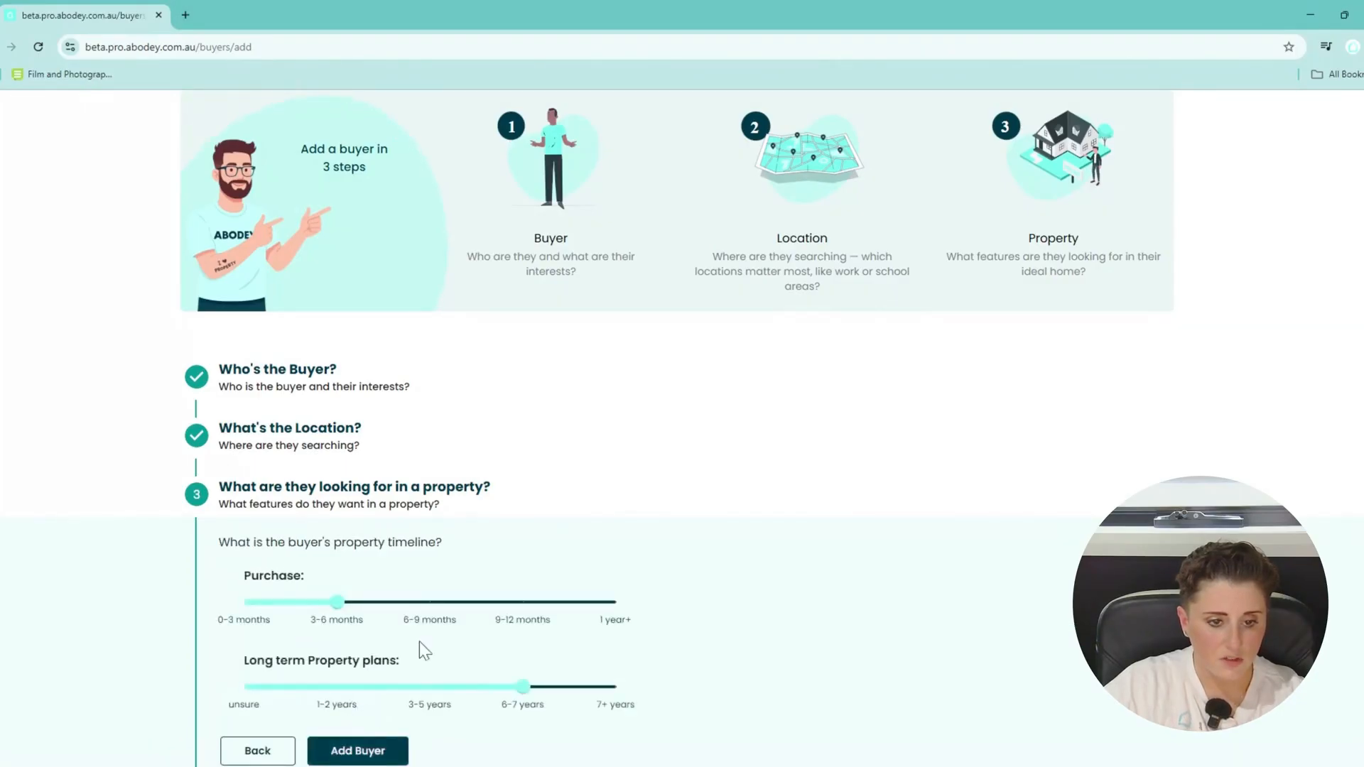
drag(337, 556, 243, 562)
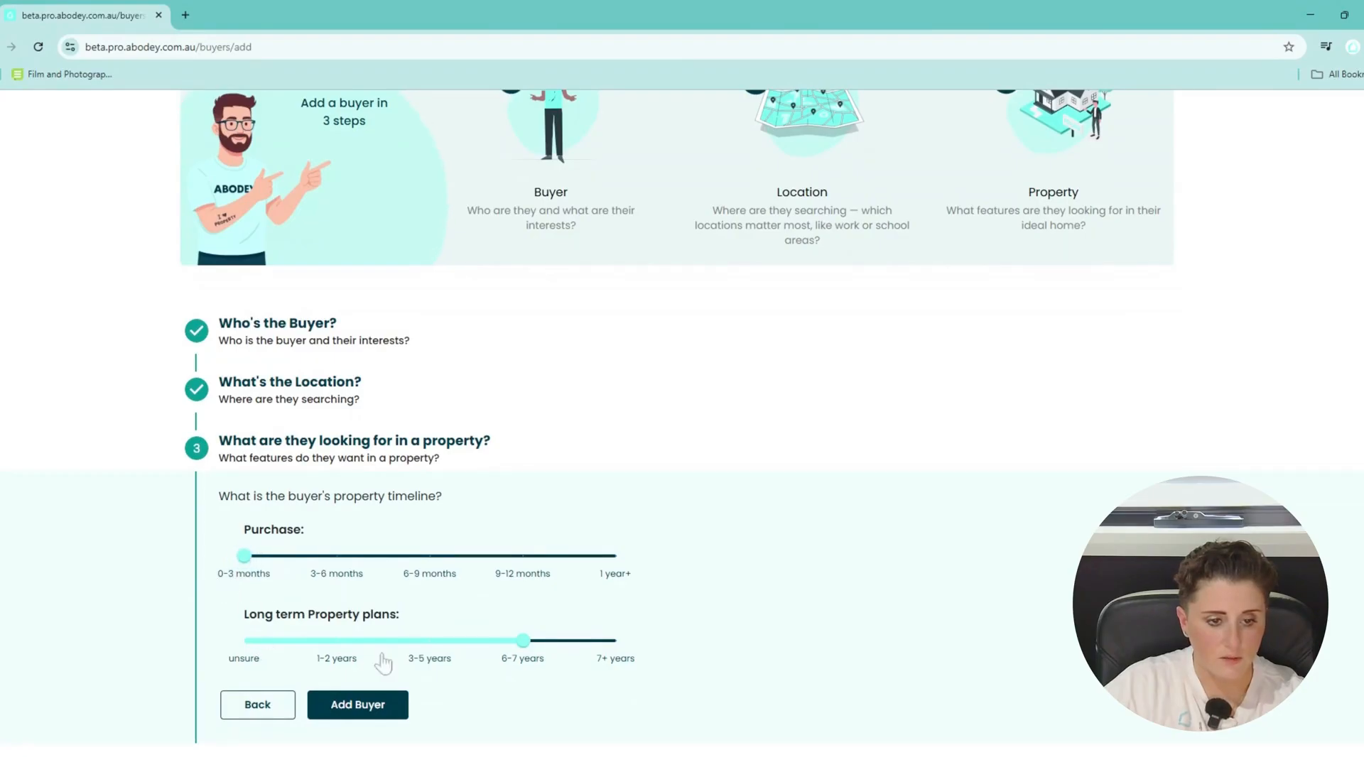
drag(522, 641, 434, 661)
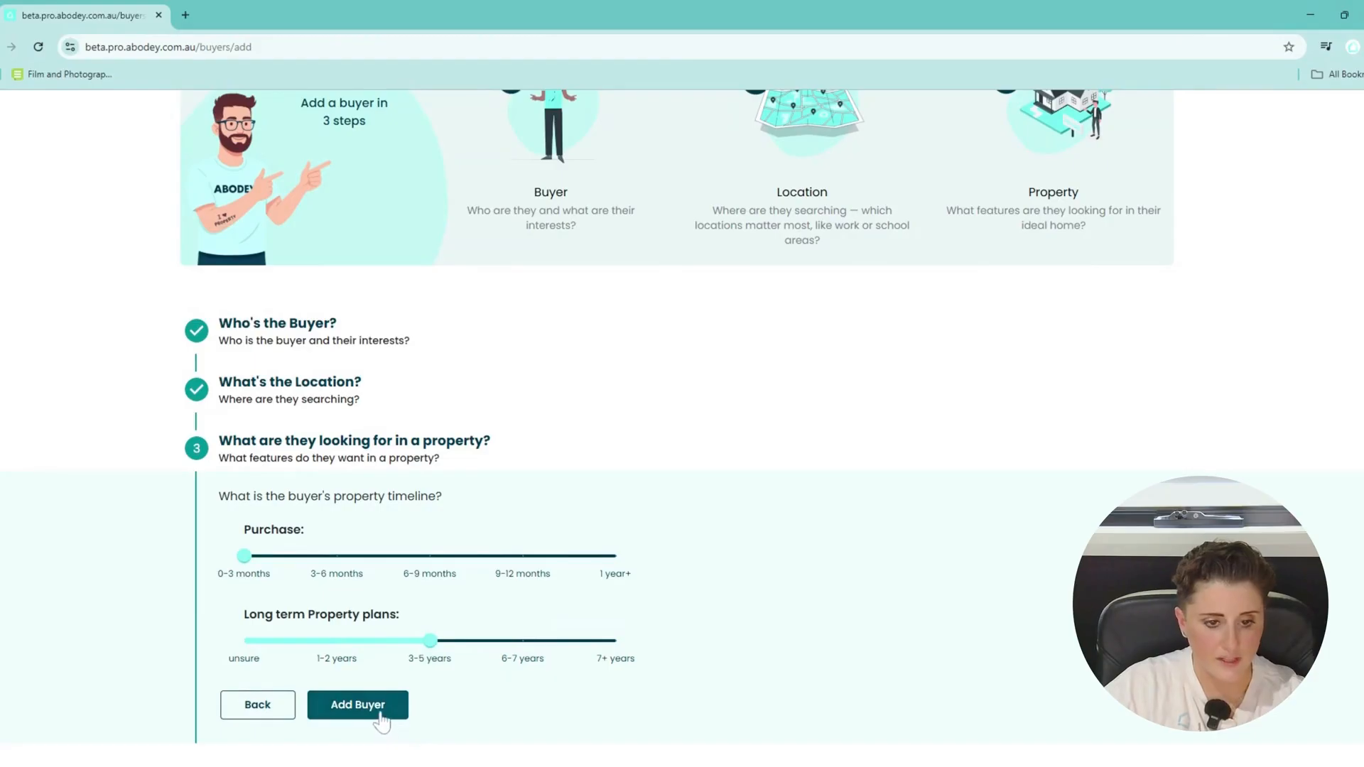
click(381, 717)
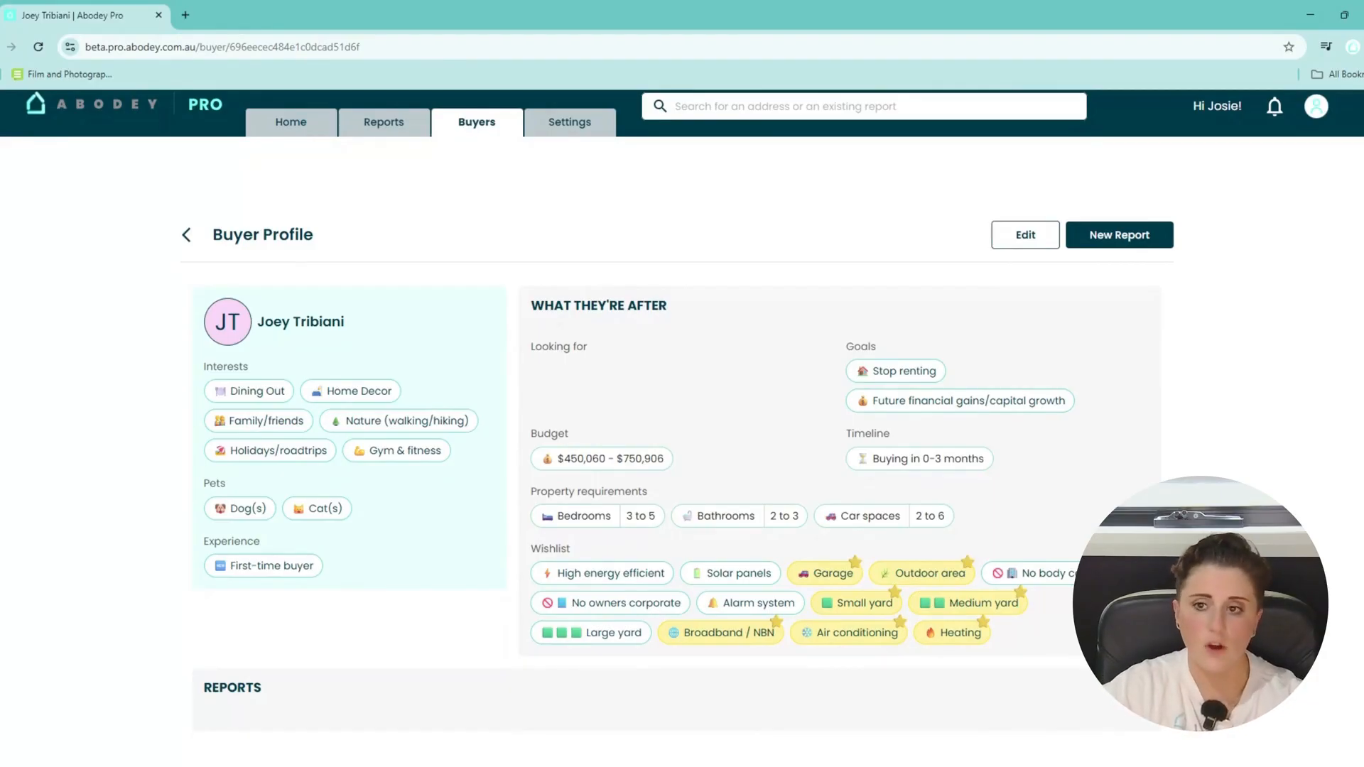
Open the saved buyer profile in the Edit Buyer form.
click(1025, 235)
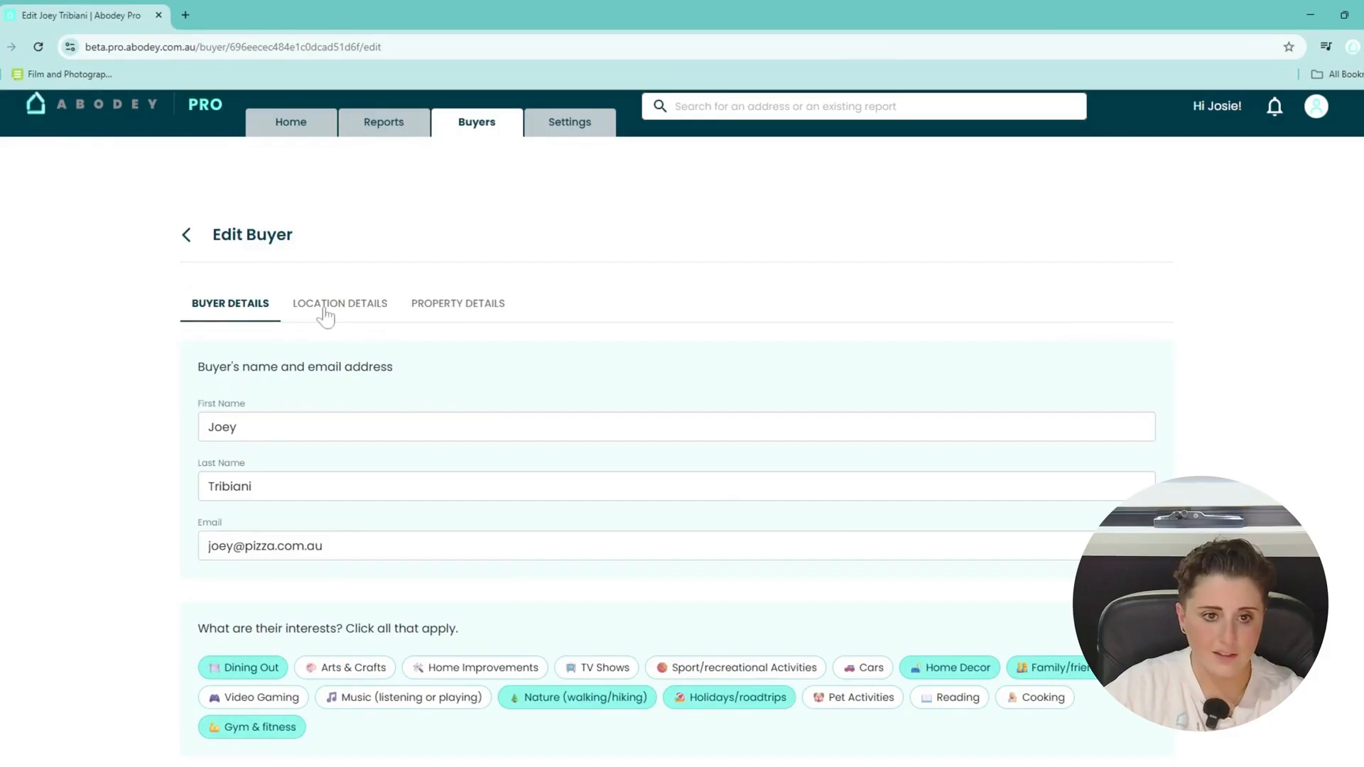
scroll(350, 386, down, 6)
scroll(350, 386, up, 6)
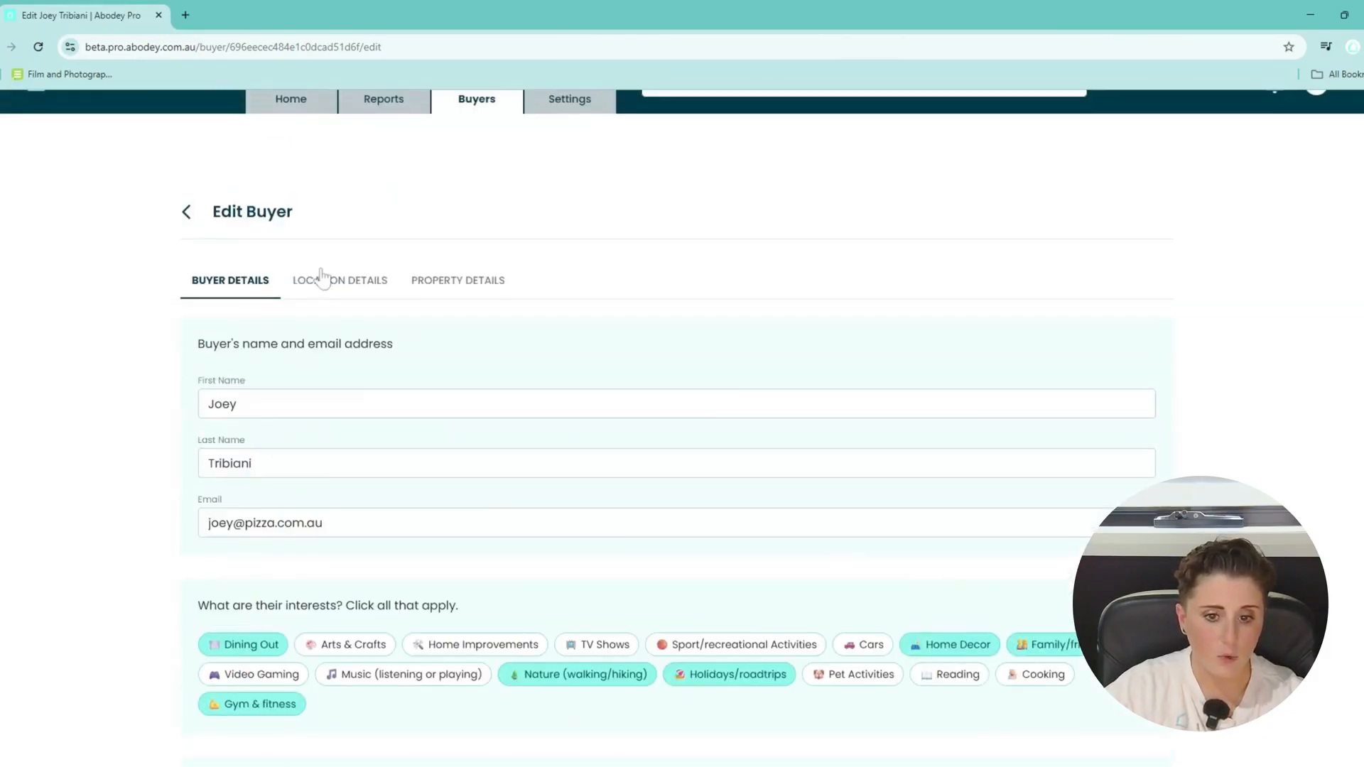
Replace Bonbeach with Carrum Downs in the buyer's suburbs, save, and return to the profile.
click(324, 280)
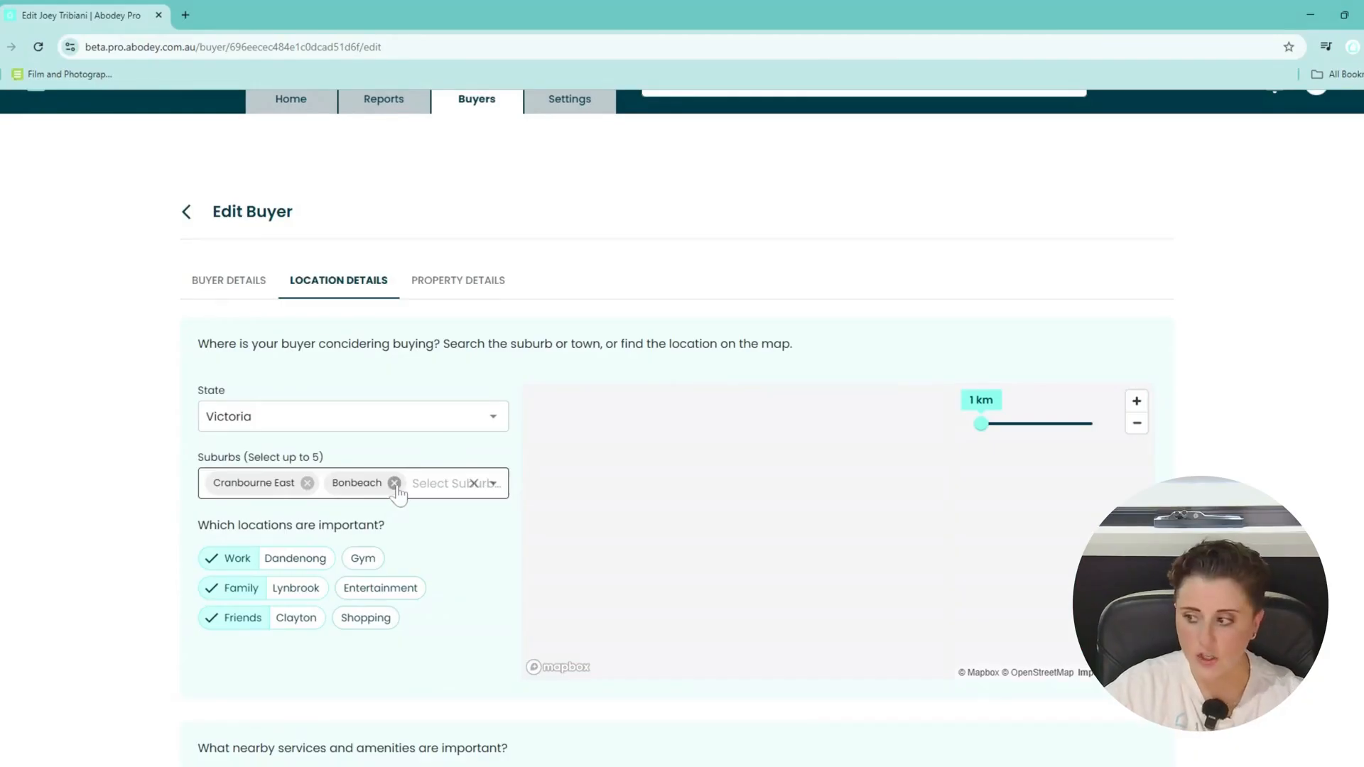
click(394, 483)
click(398, 486)
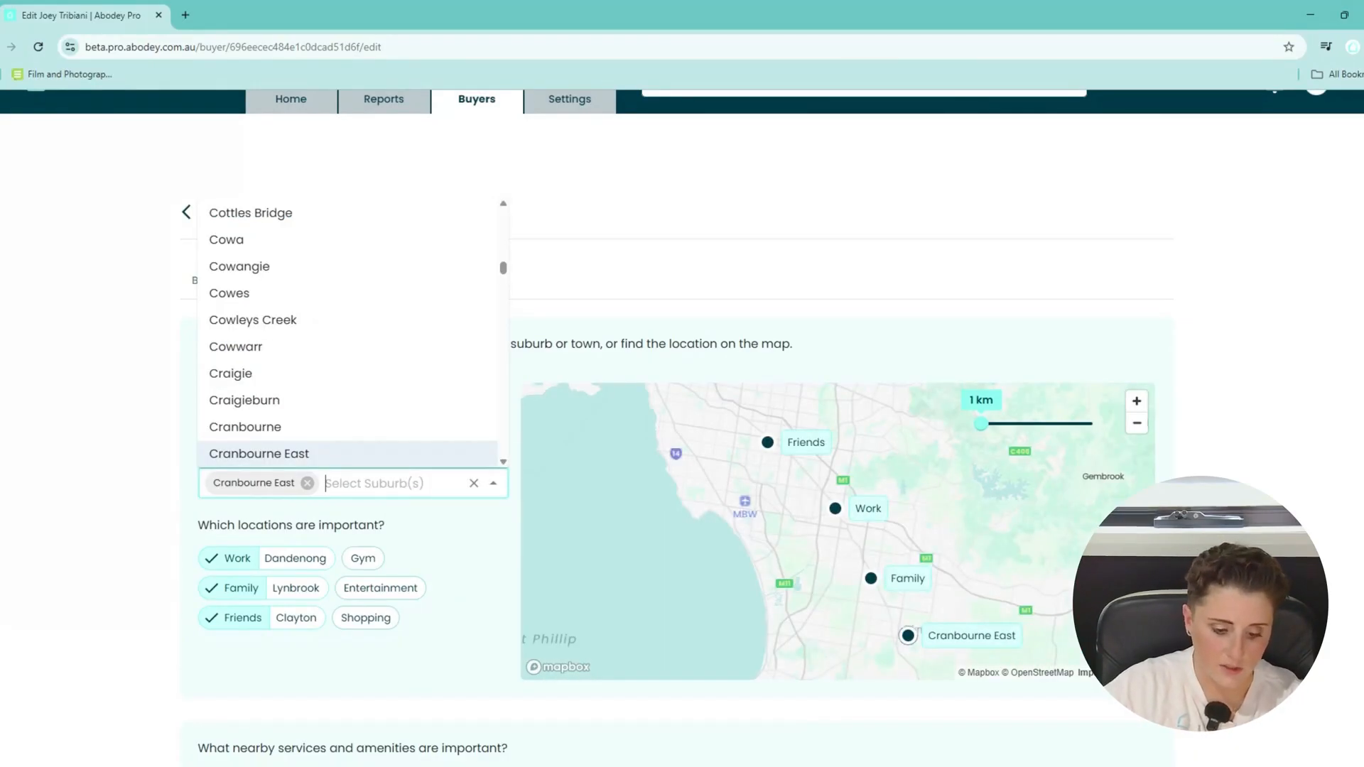
text(carrum do)
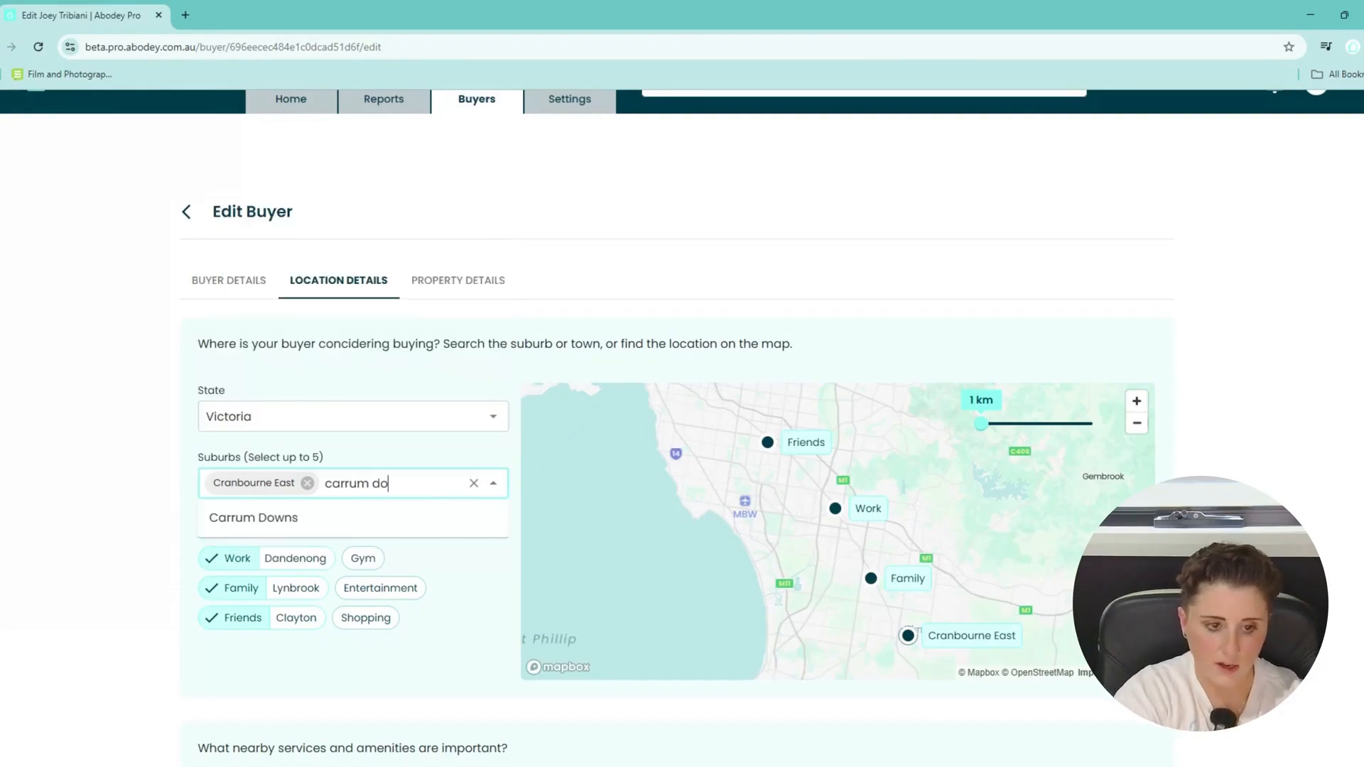
click(389, 518)
scroll(389, 526, down, 3)
click(260, 714)
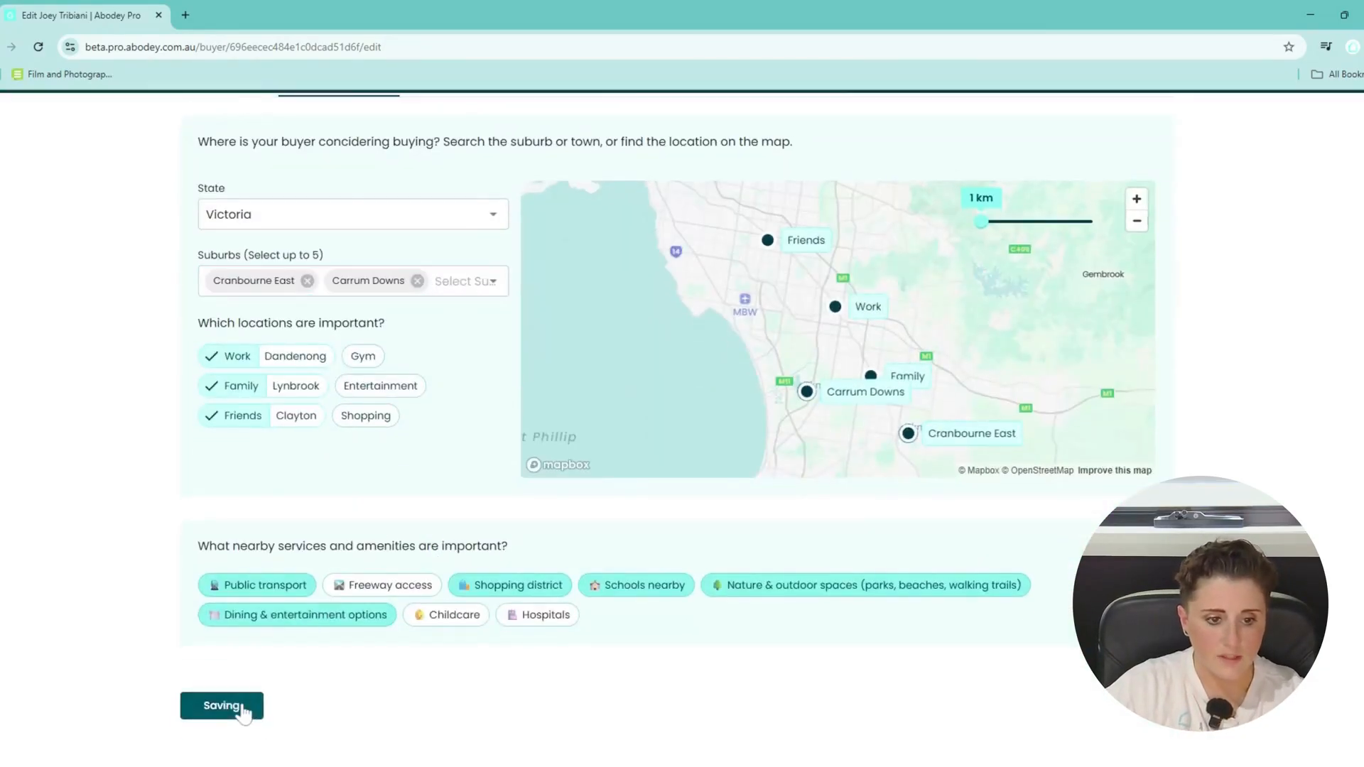
scroll(466, 594, up, 3)
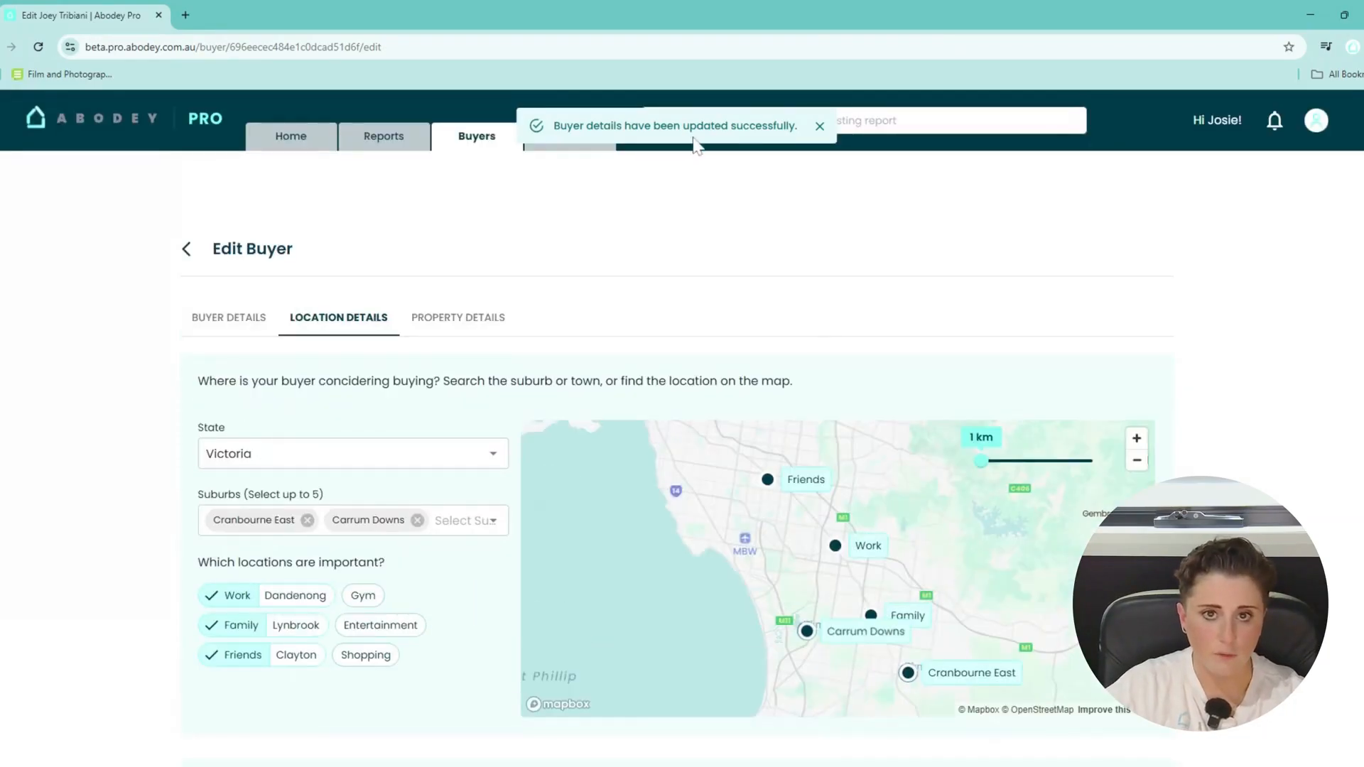
click(186, 248)
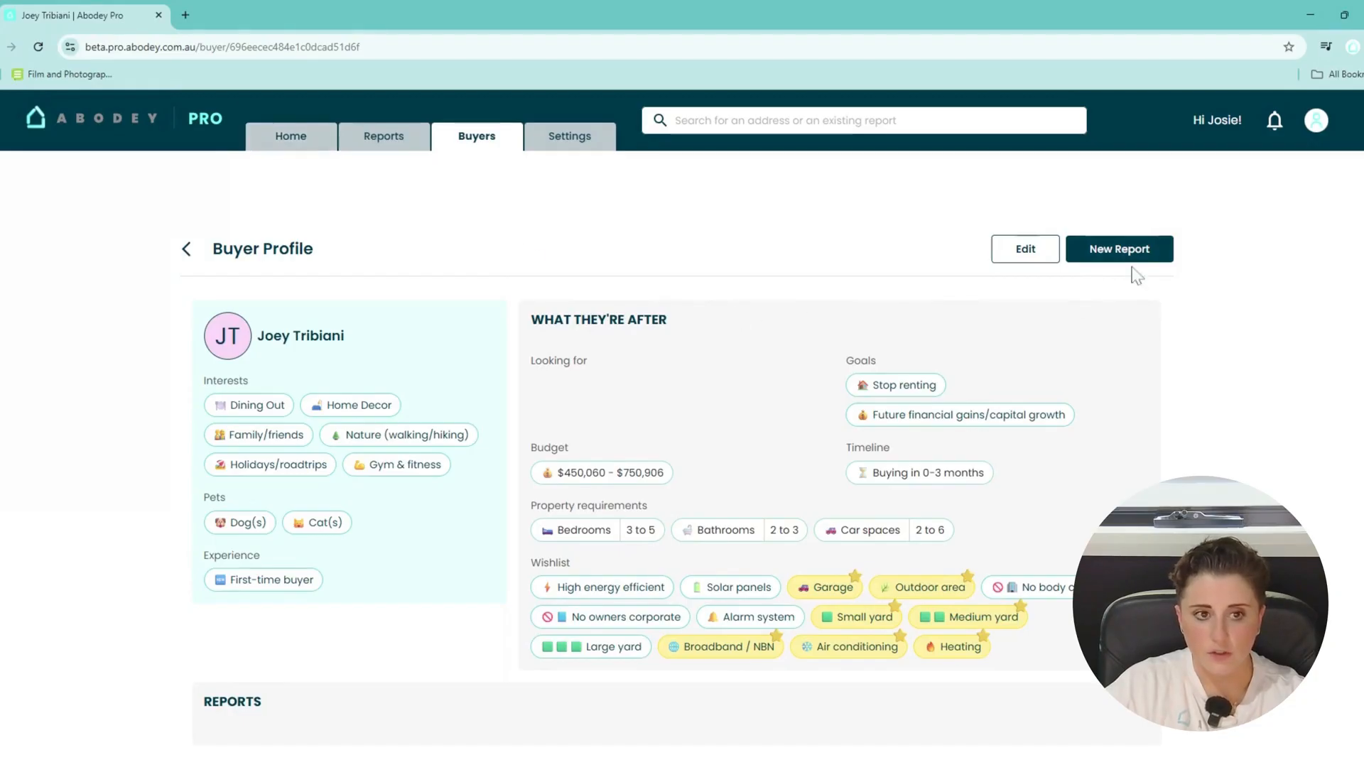
Start a new match report from the home dashboard and select the buyer.
click(291, 136)
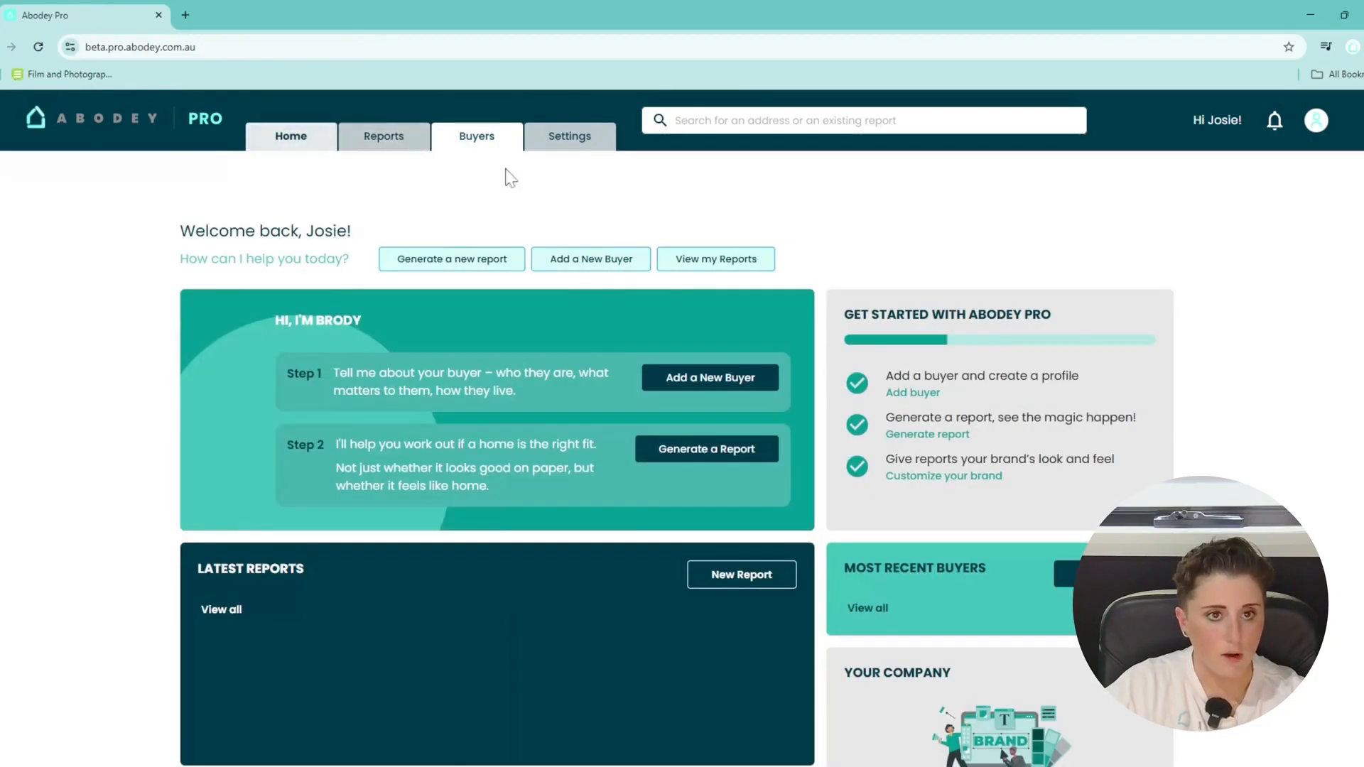
click(500, 268)
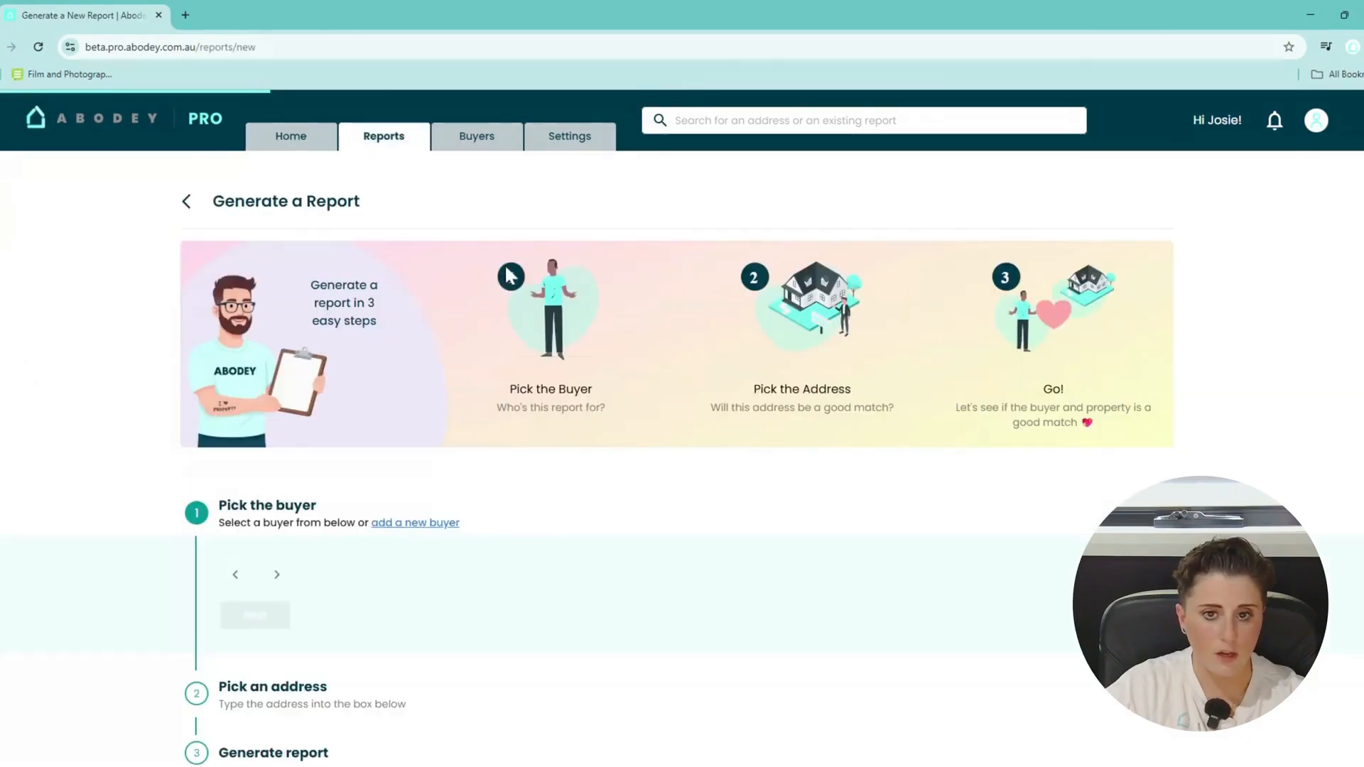
scroll(472, 503, down, 1)
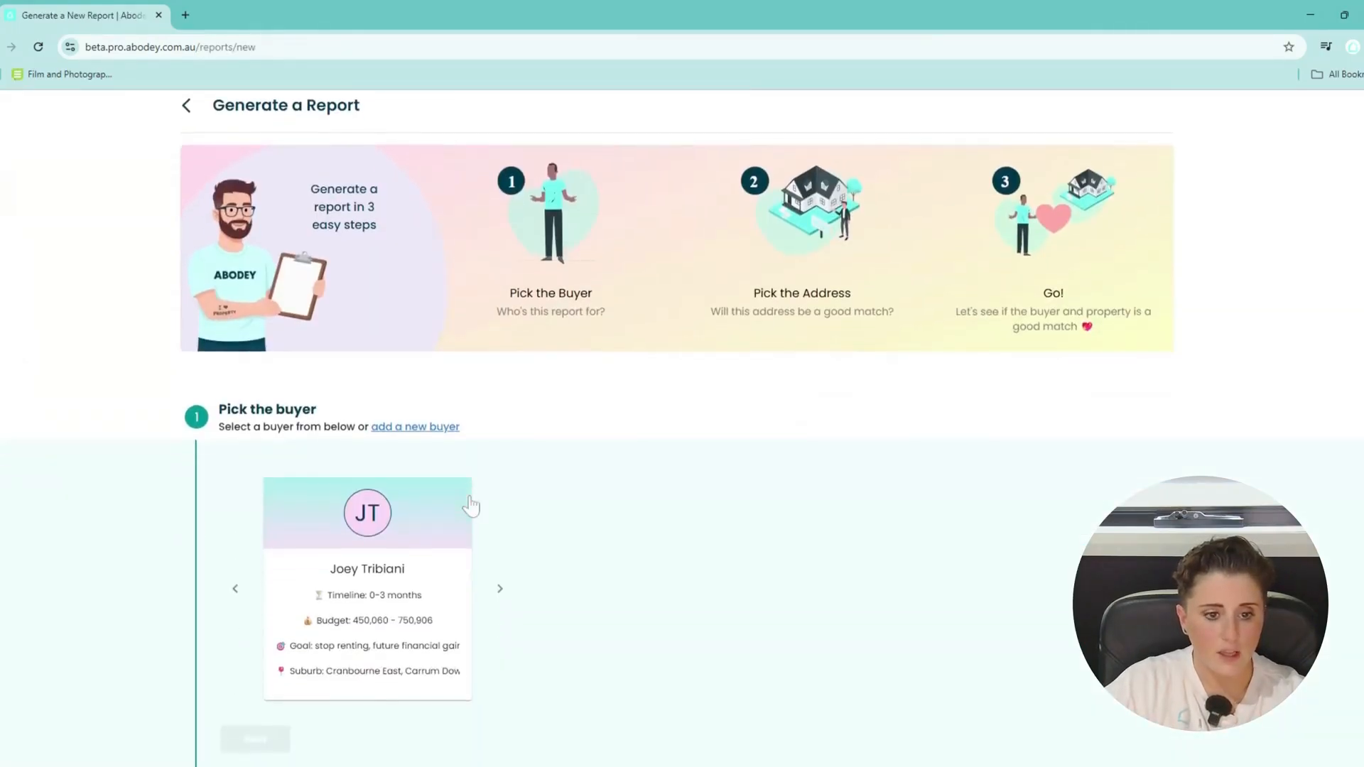
scroll(470, 505, down, 2)
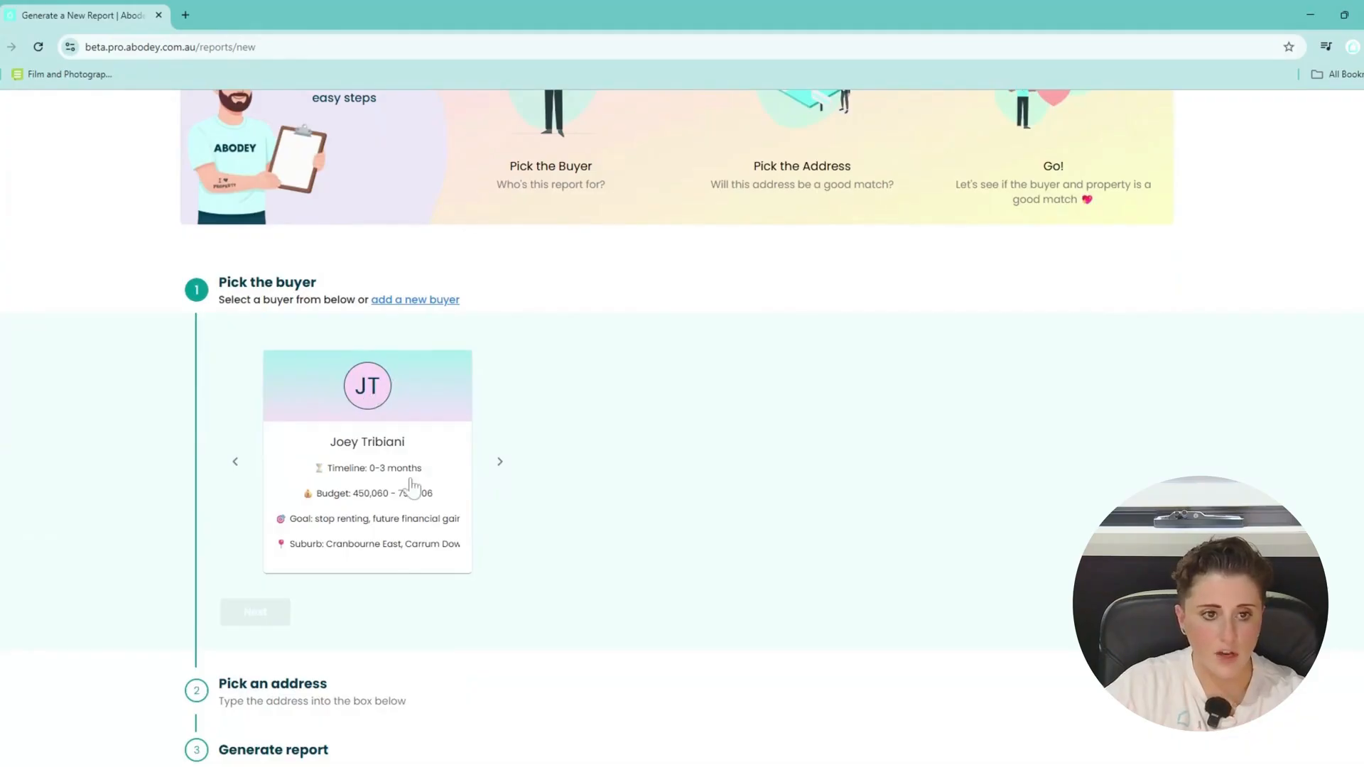
click(431, 458)
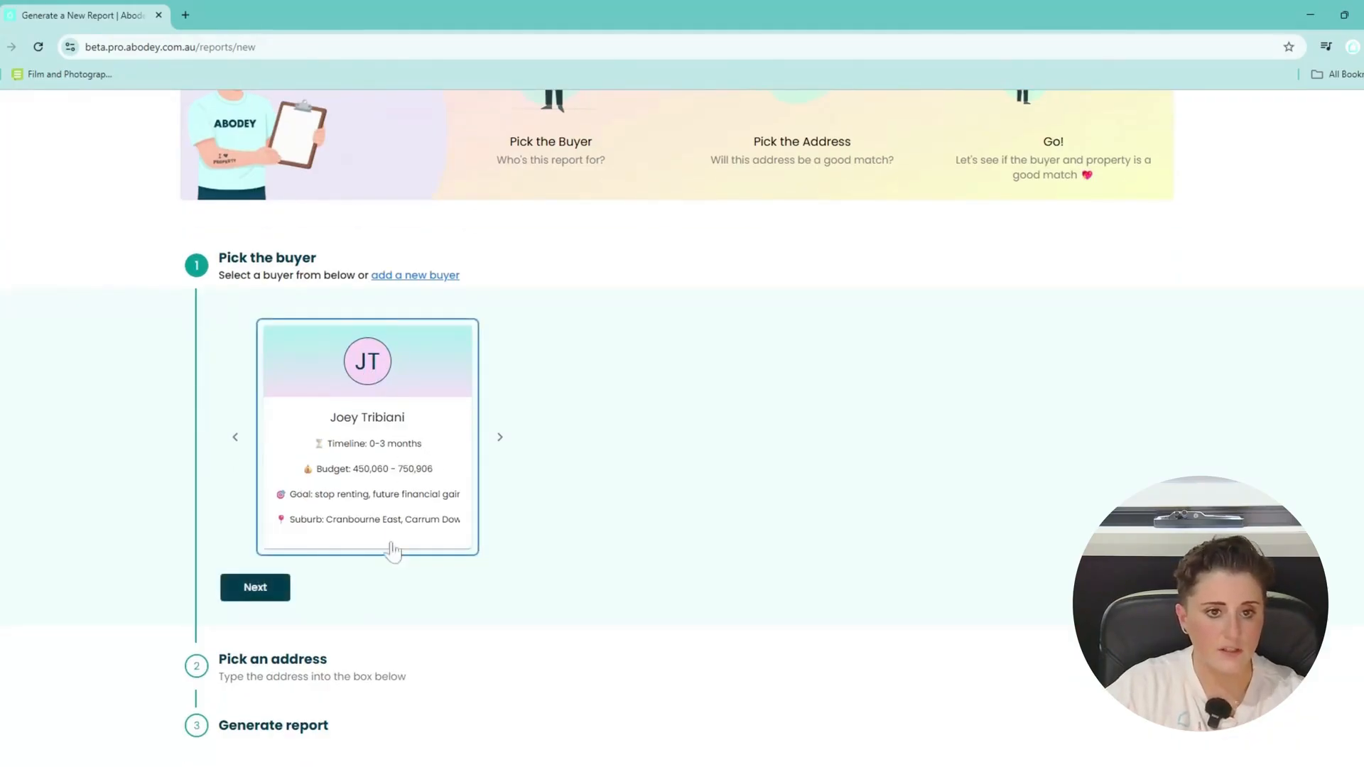
click(274, 588)
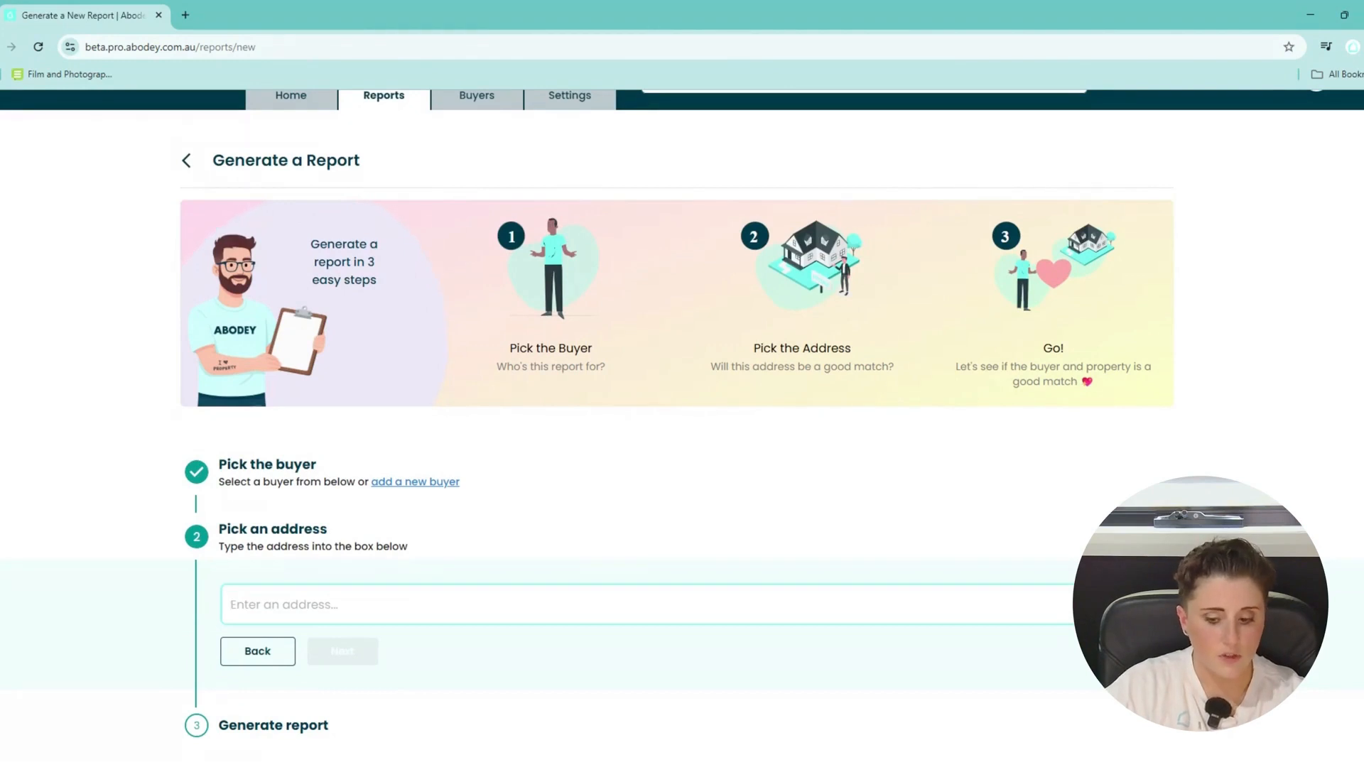
Enter the property address and pick the Noble Park, VIC 3174 suggestion.
text(3)
key(BackSpace)
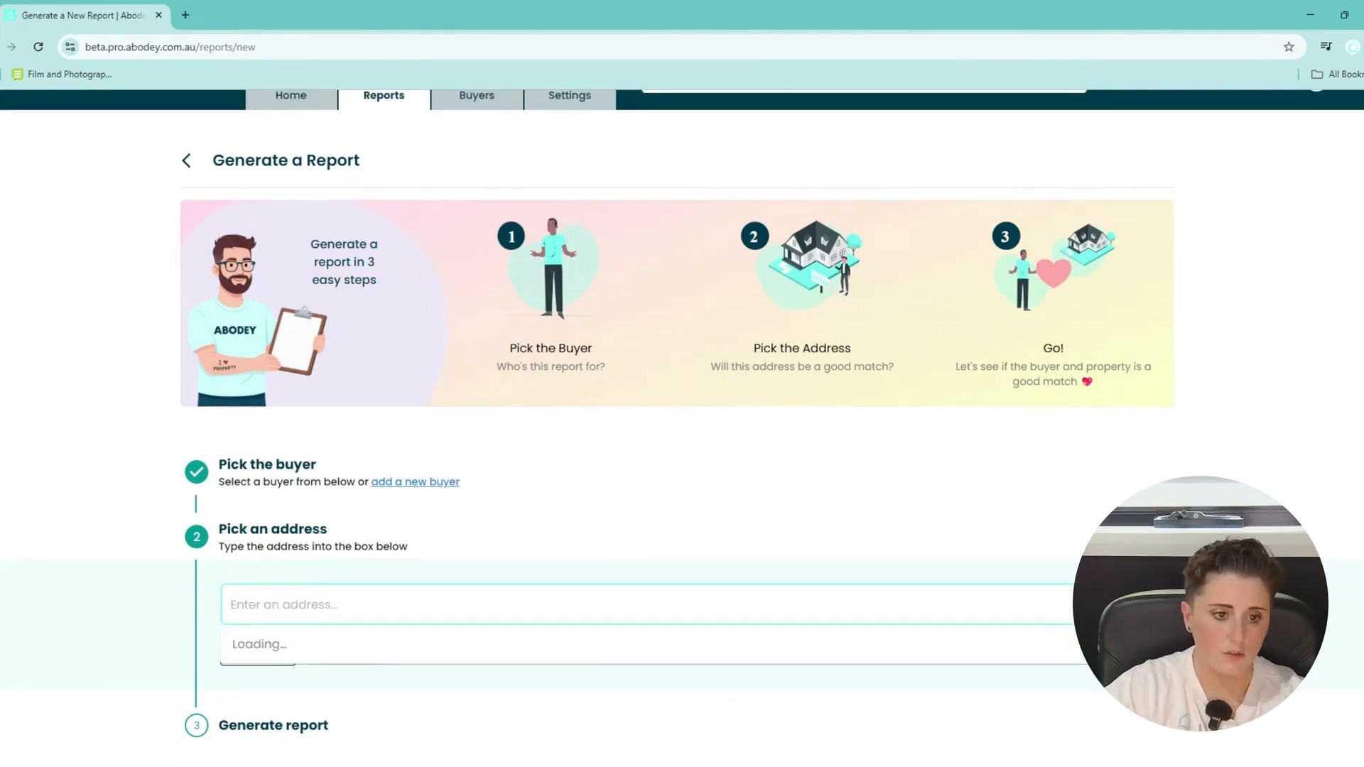
text(3)
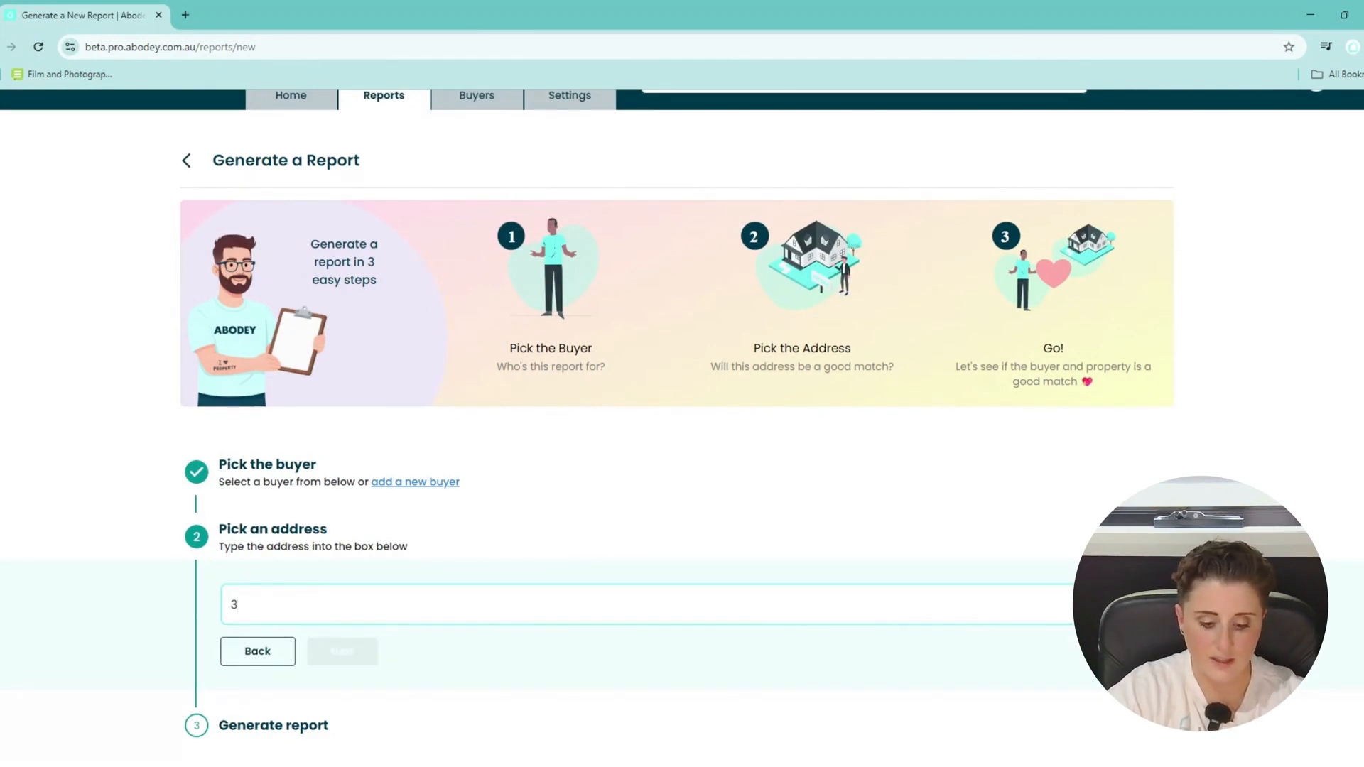
key(BackSpace)
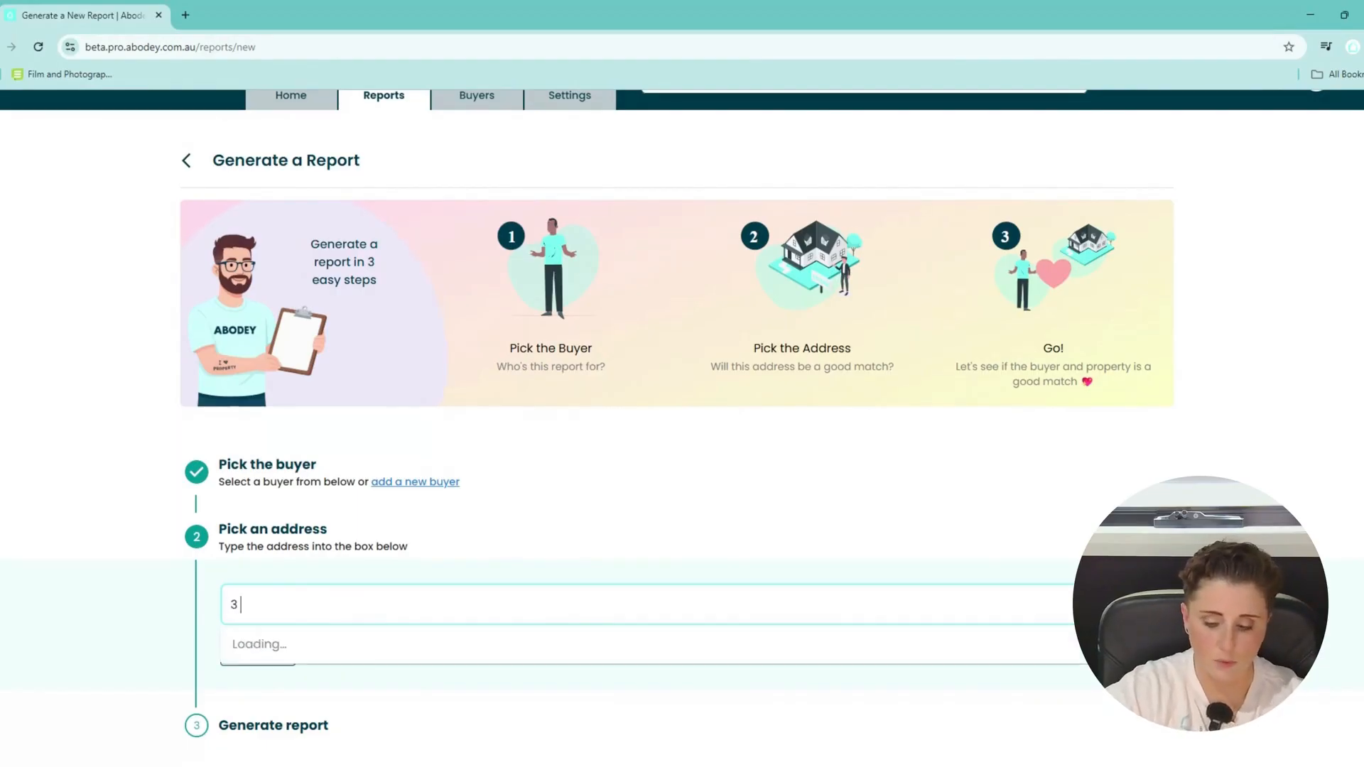
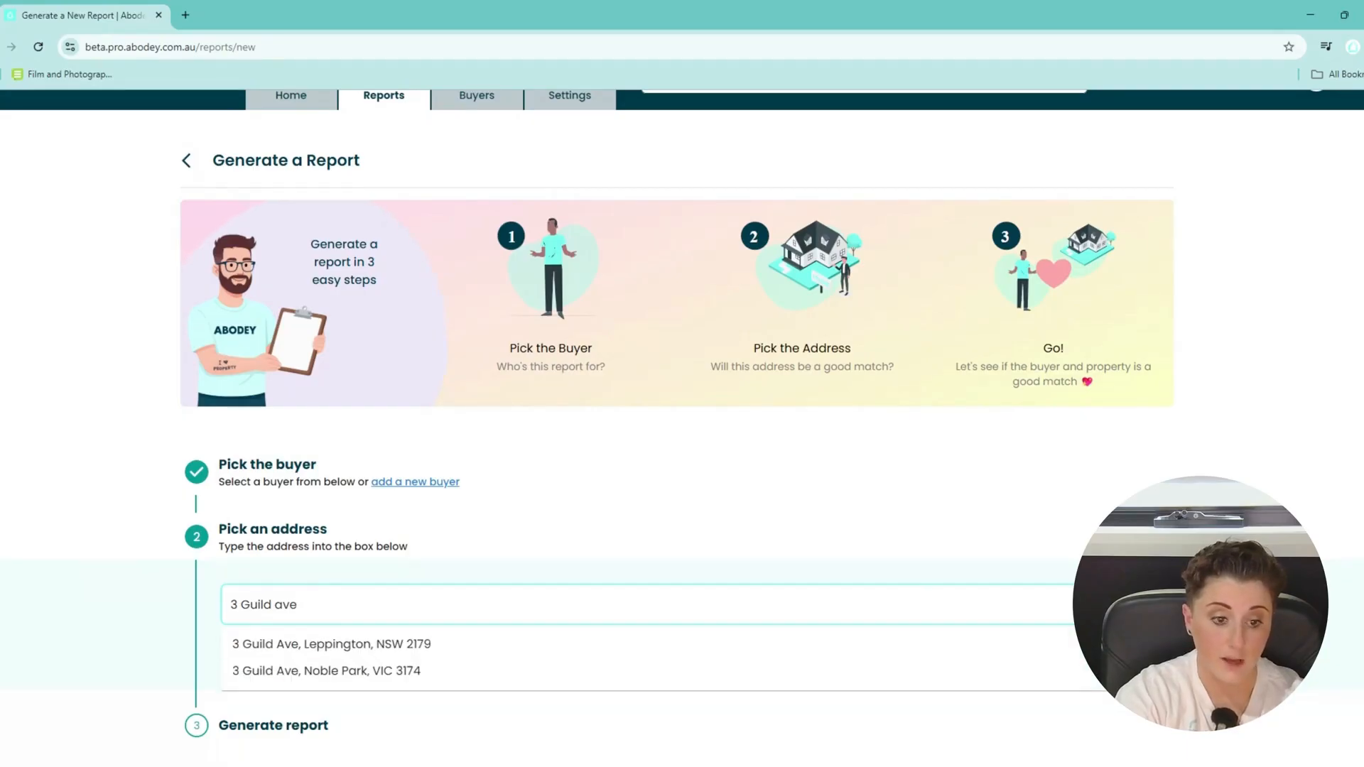
click(356, 671)
click(356, 672)
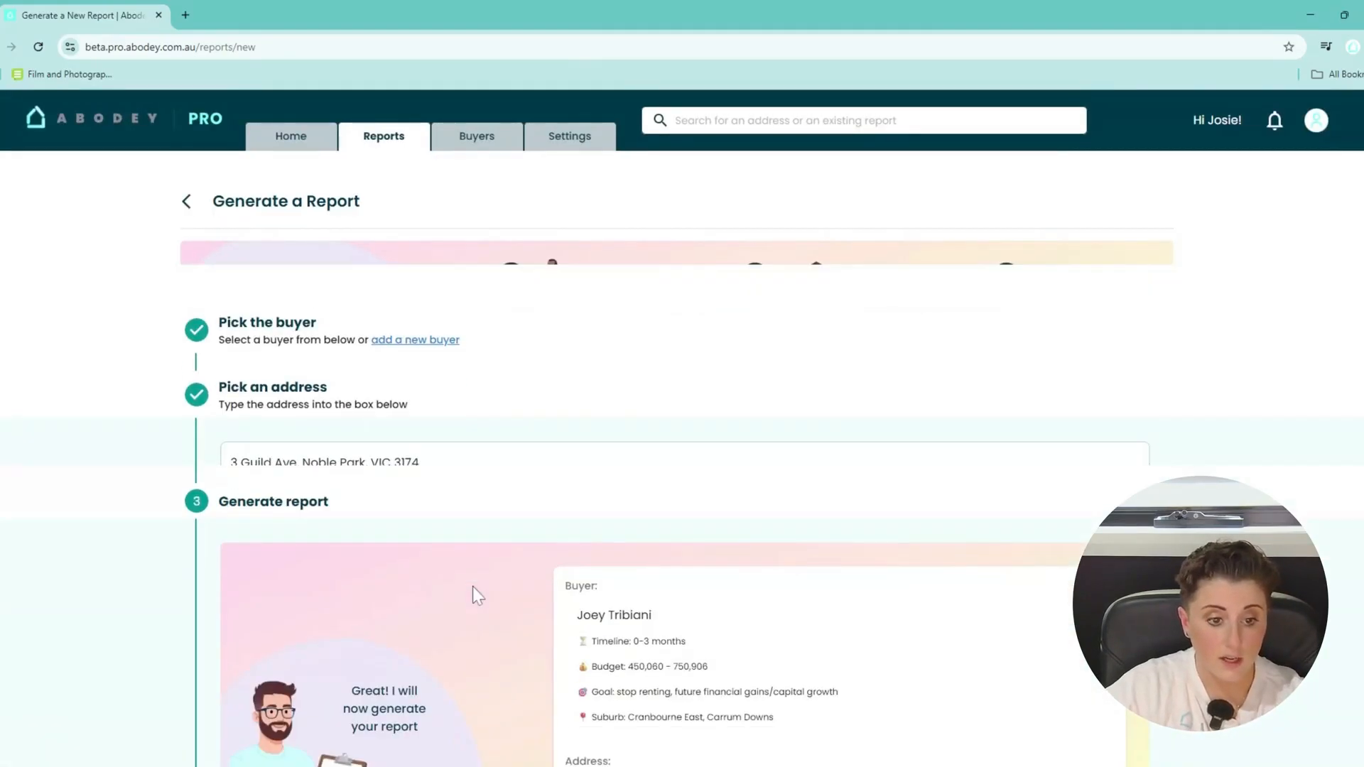
scroll(472, 585, down, 1)
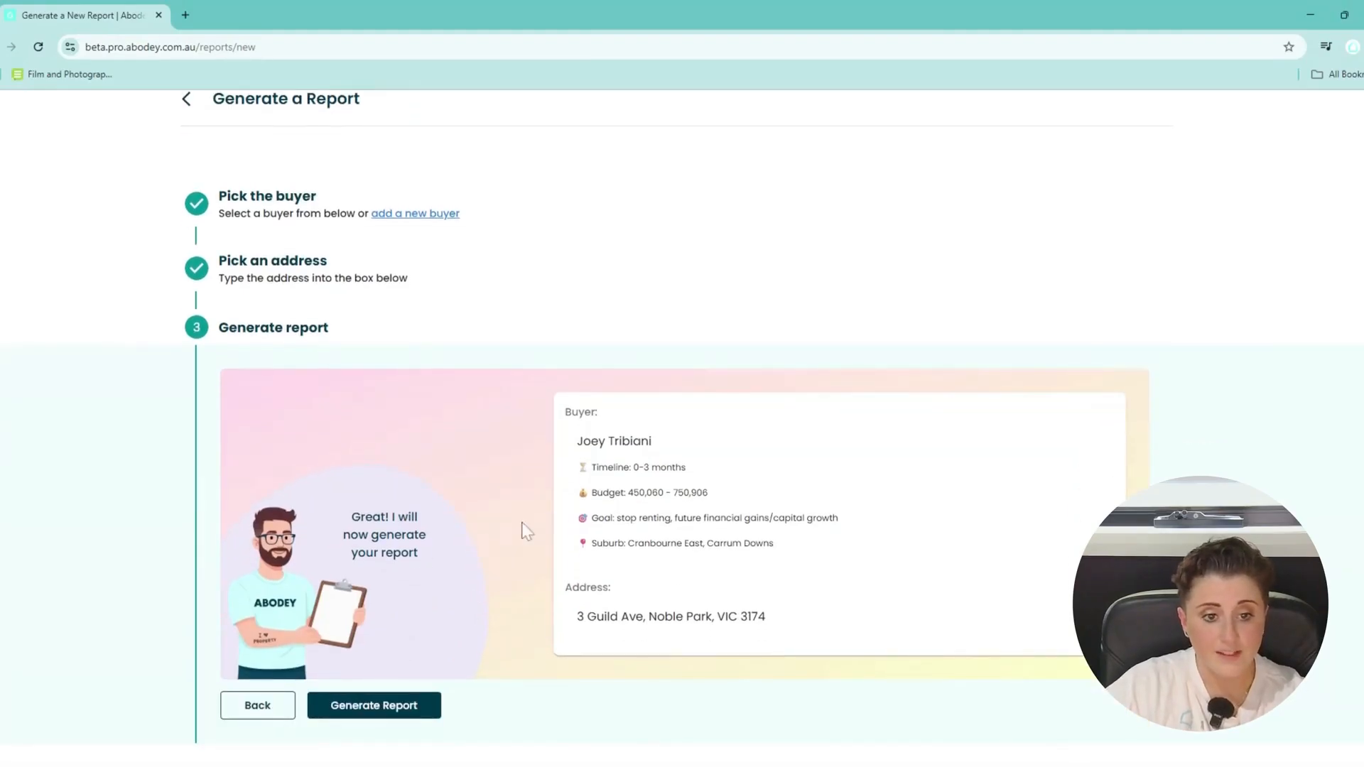
click(412, 707)
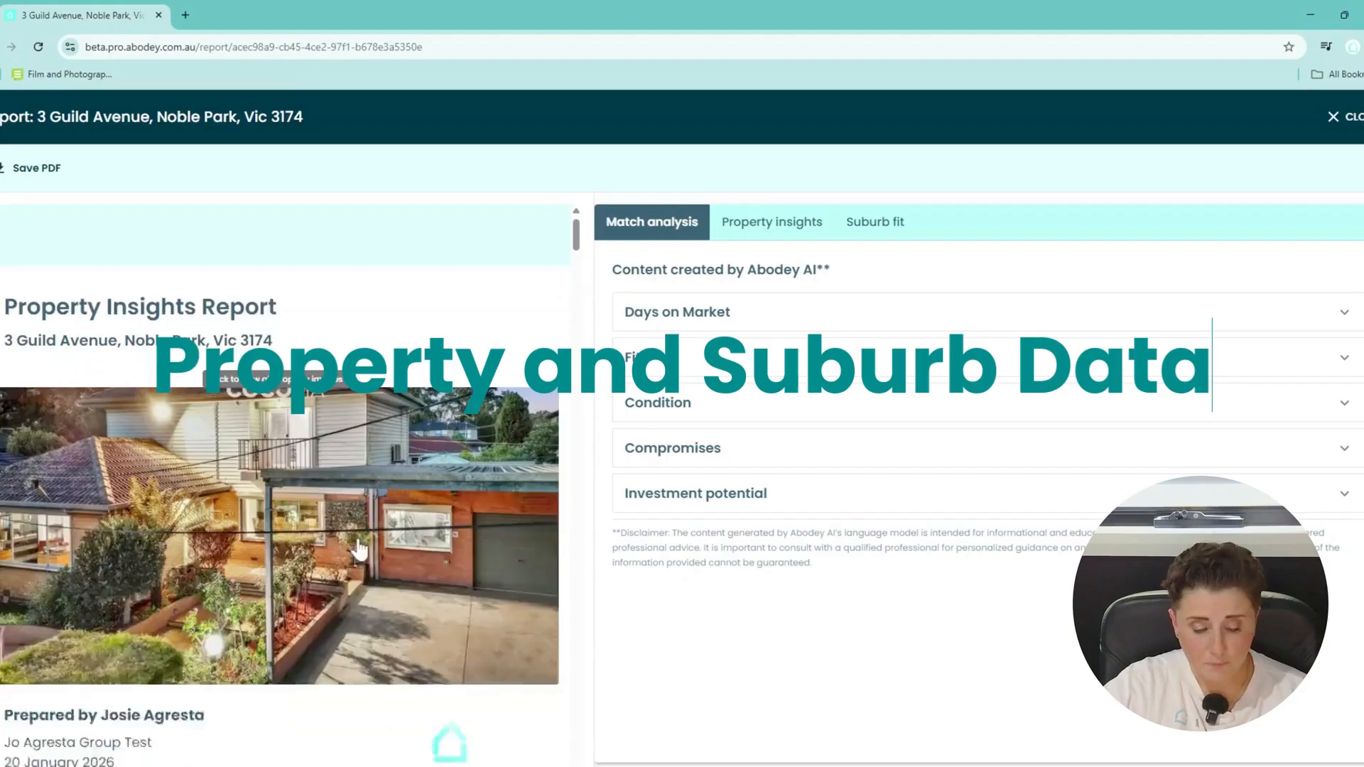
Expand the Days on Market, Fit, Condition, Compromises and Investment potential match analyses.
scroll(362, 550, down, 7)
scroll(365, 554, down, 5)
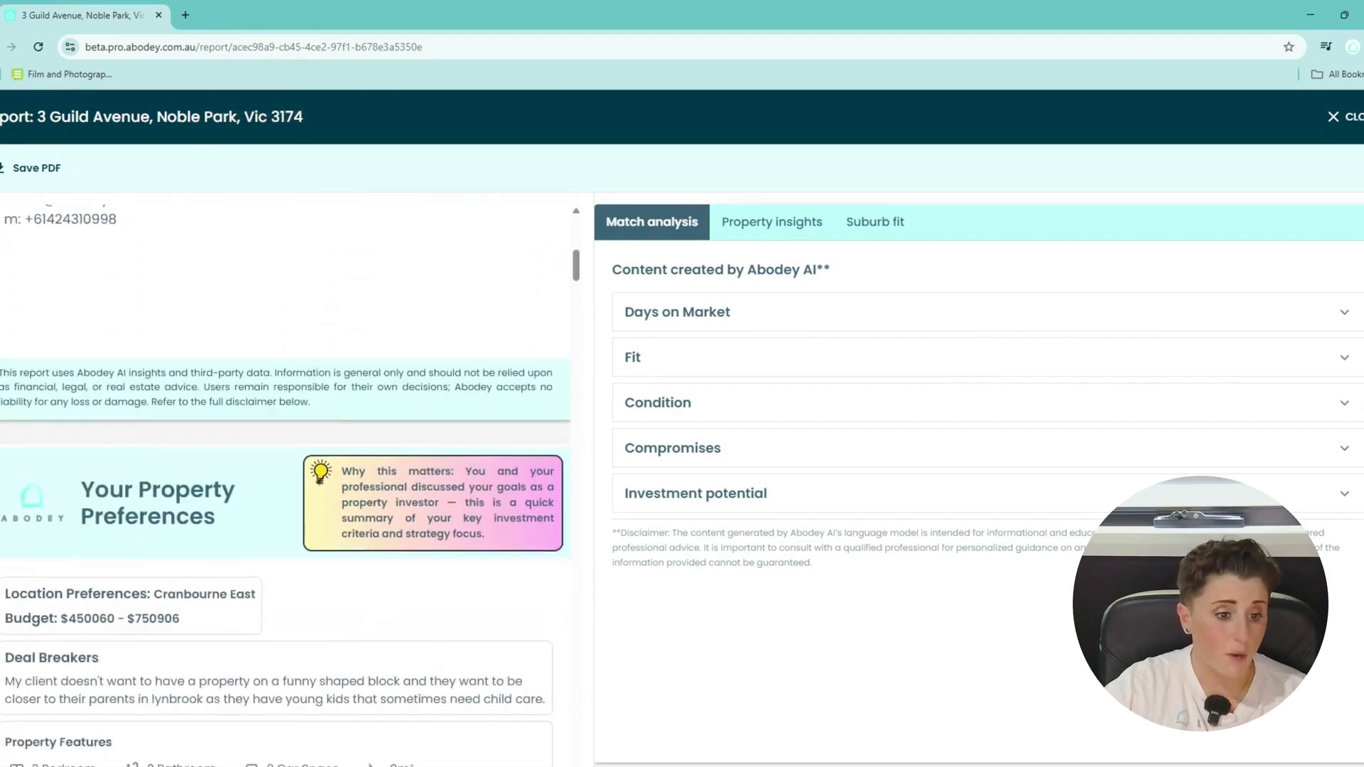
scroll(364, 554, up, 3)
scroll(284, 313, up, 8)
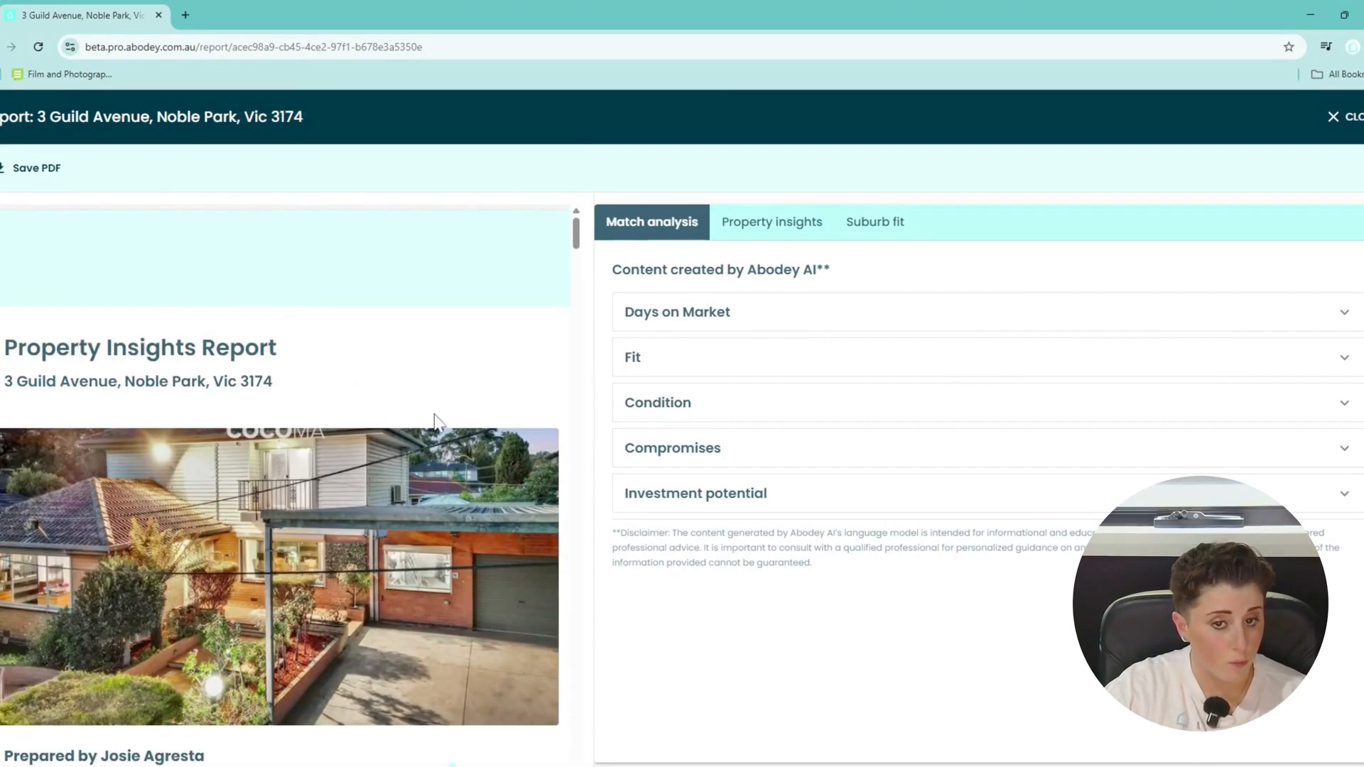
click(1332, 319)
click(1338, 432)
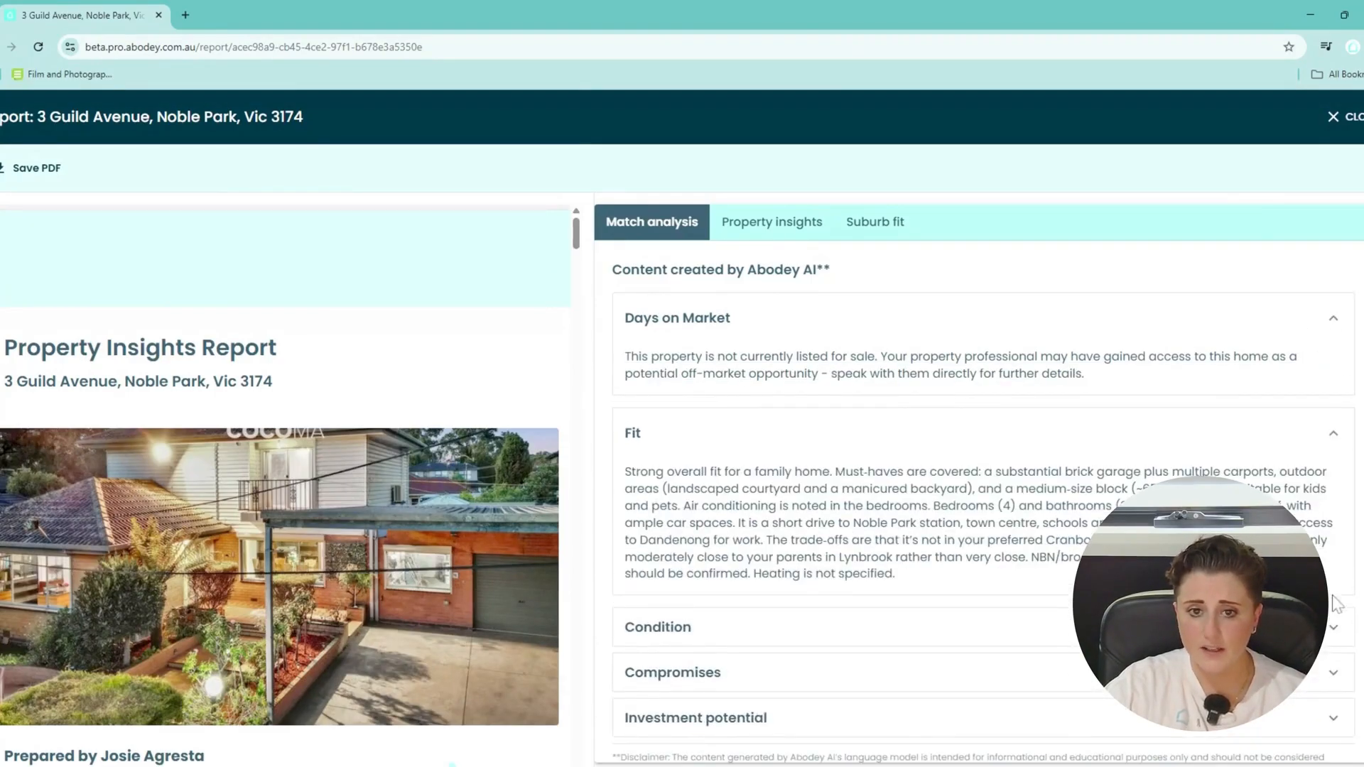
click(1333, 628)
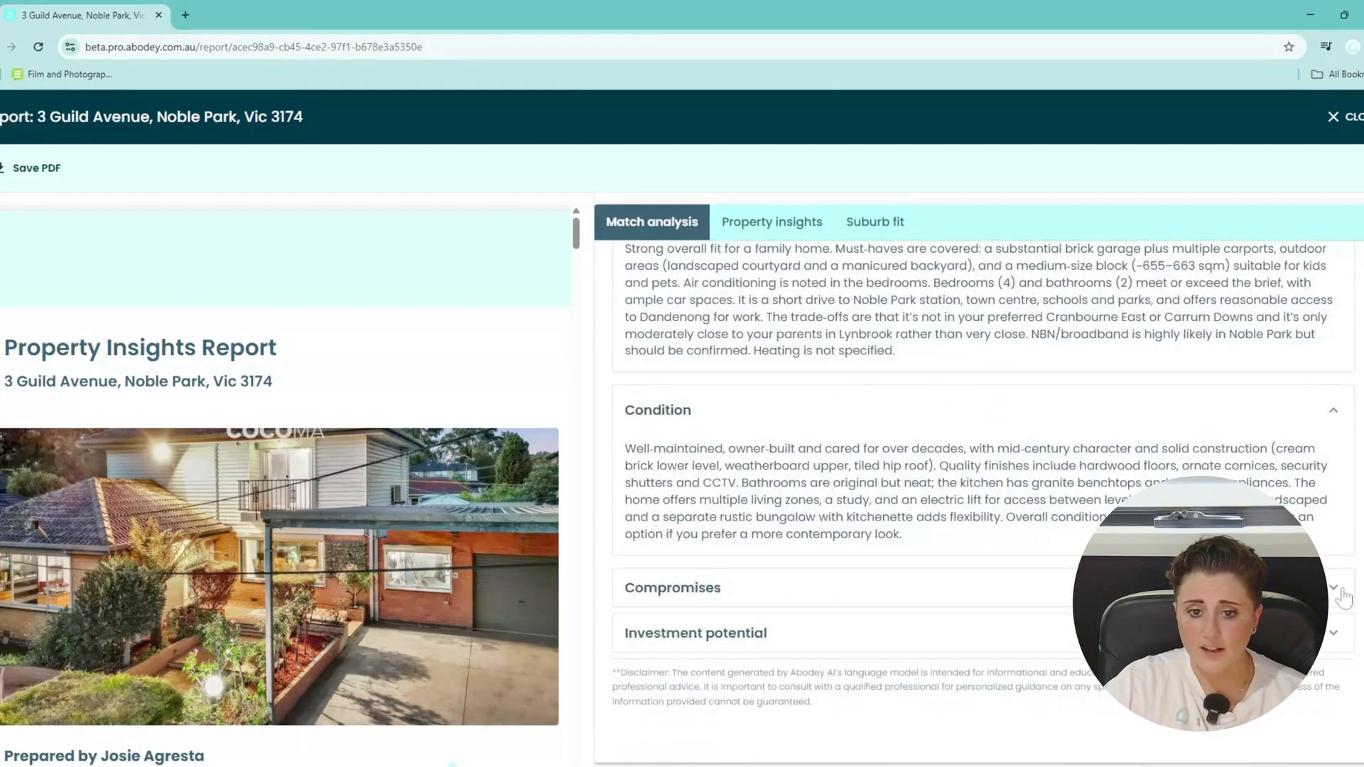
click(1338, 597)
click(1338, 611)
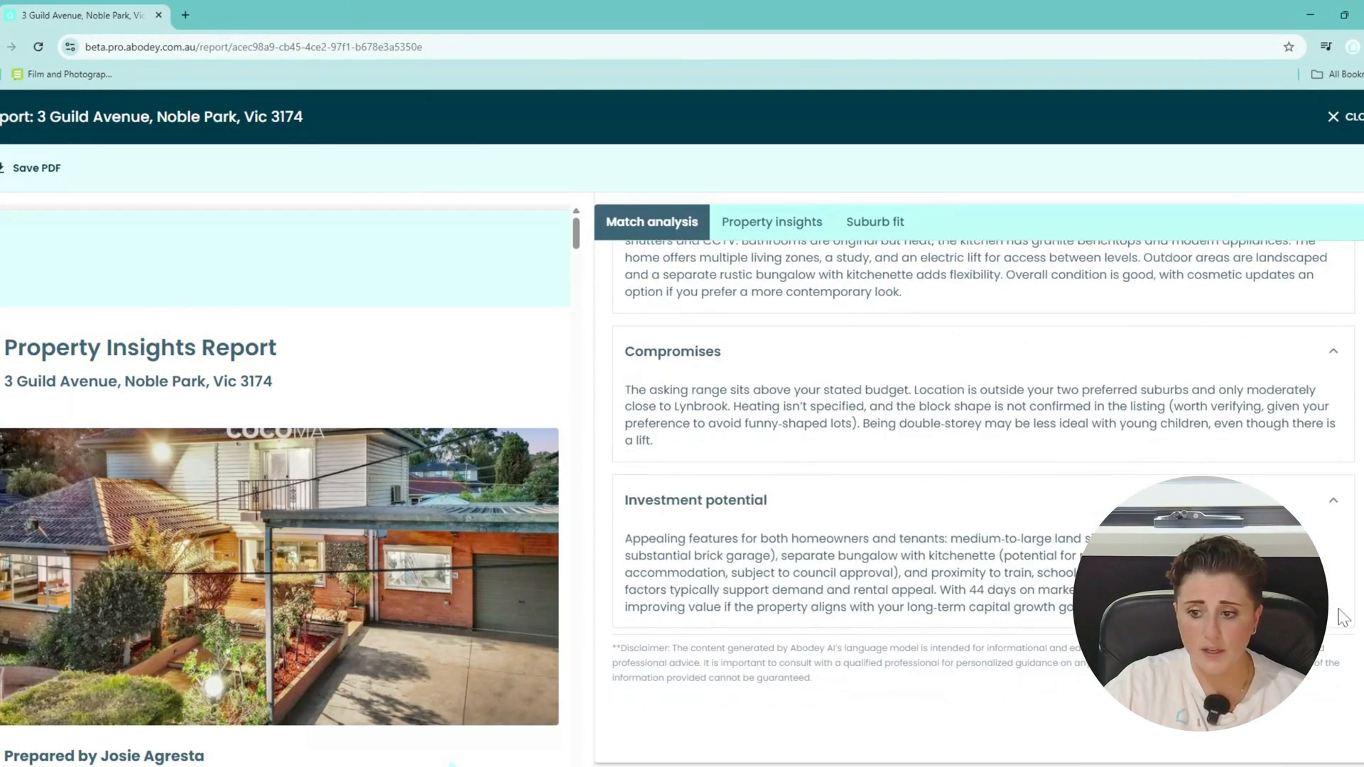
scroll(1339, 615, up, 5)
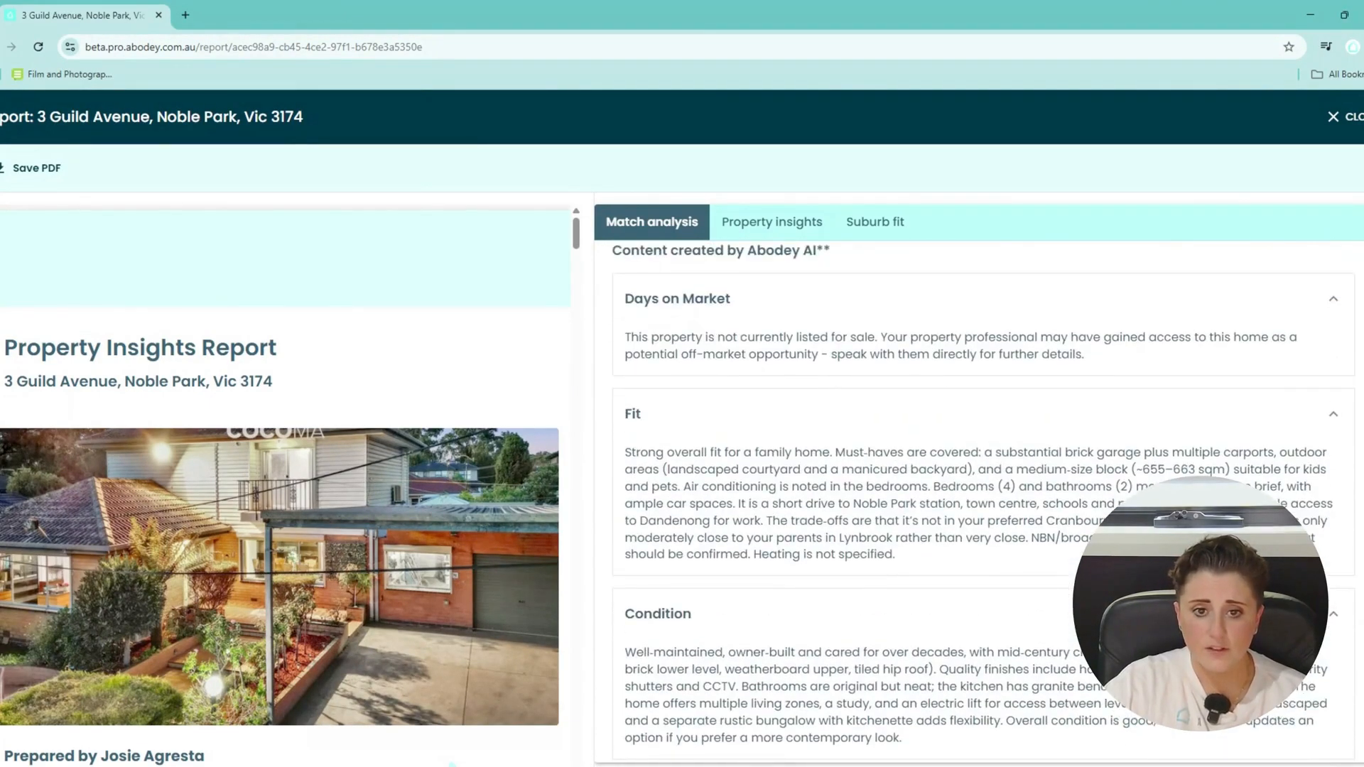
scroll(915, 426, up, 1)
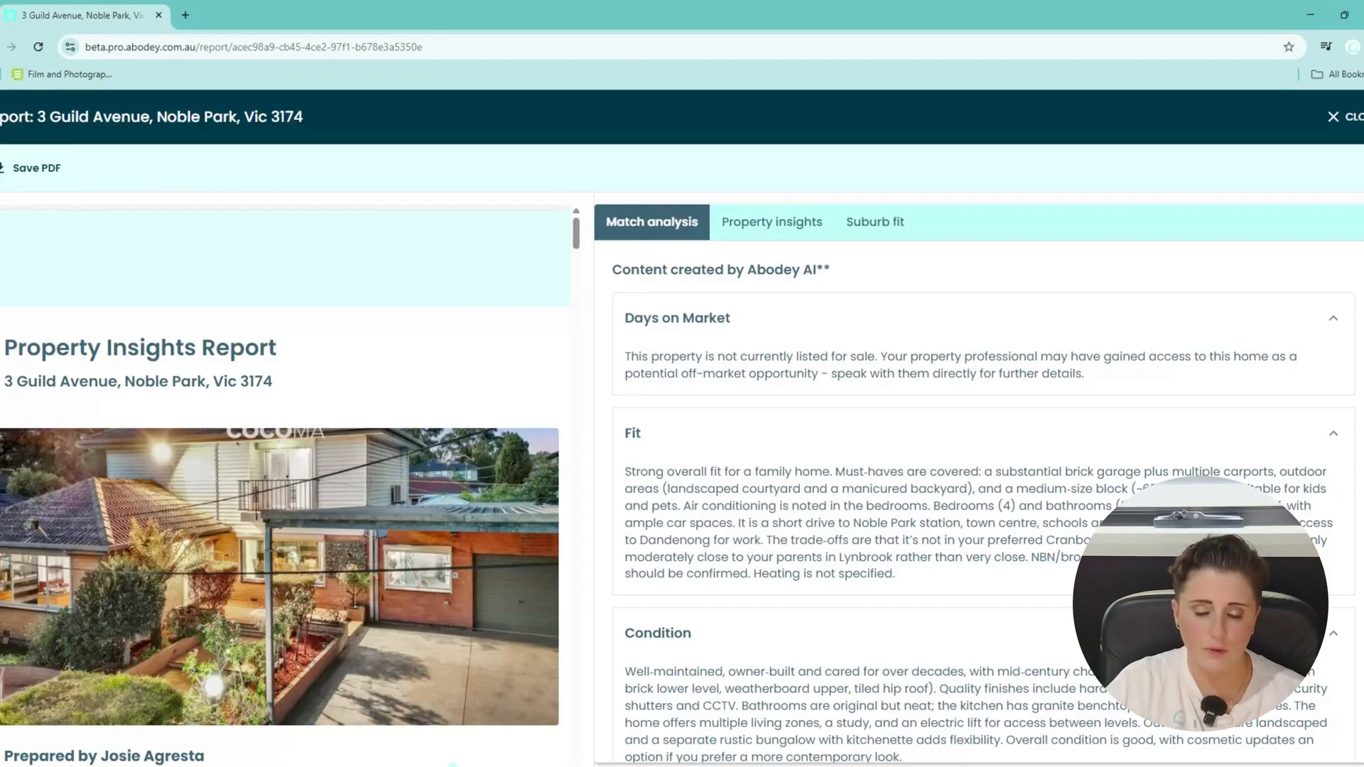
scroll(983, 501, down, 2)
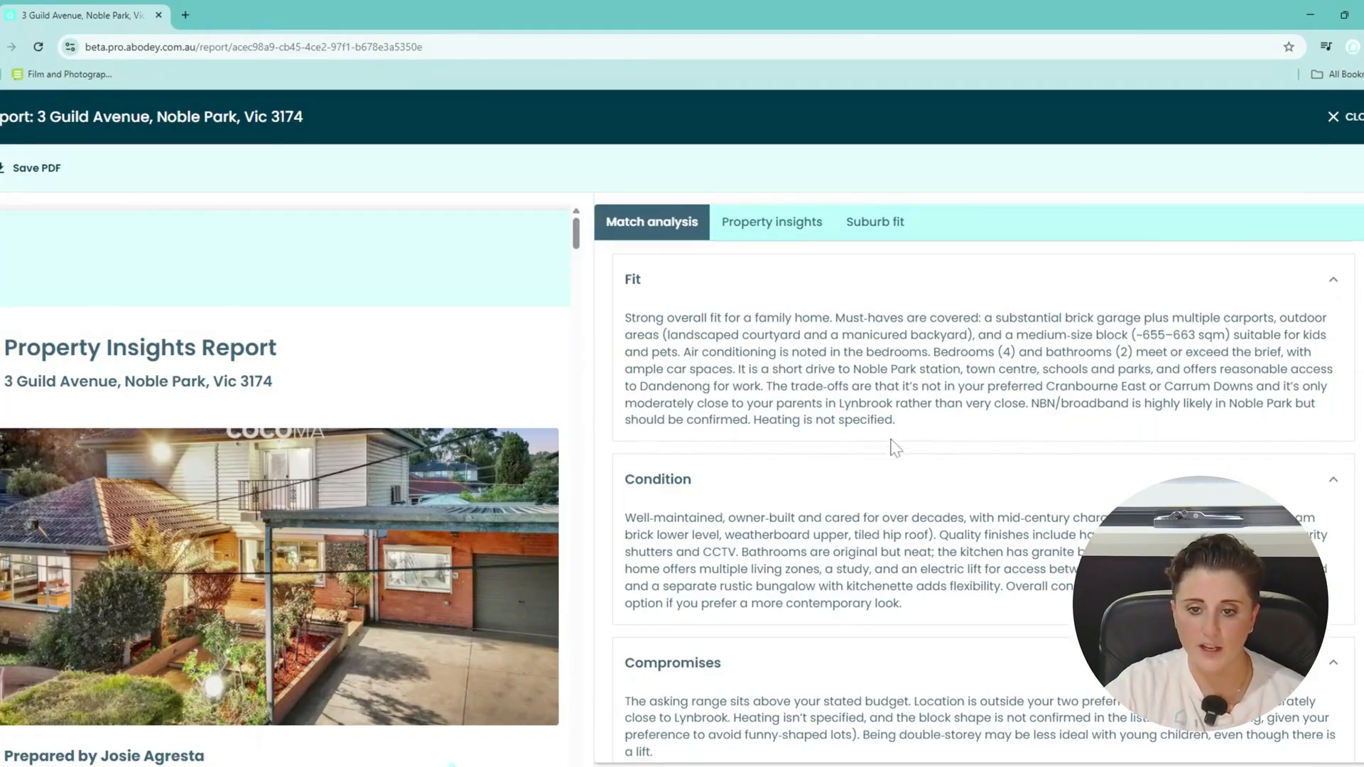
scroll(896, 449, down, 2)
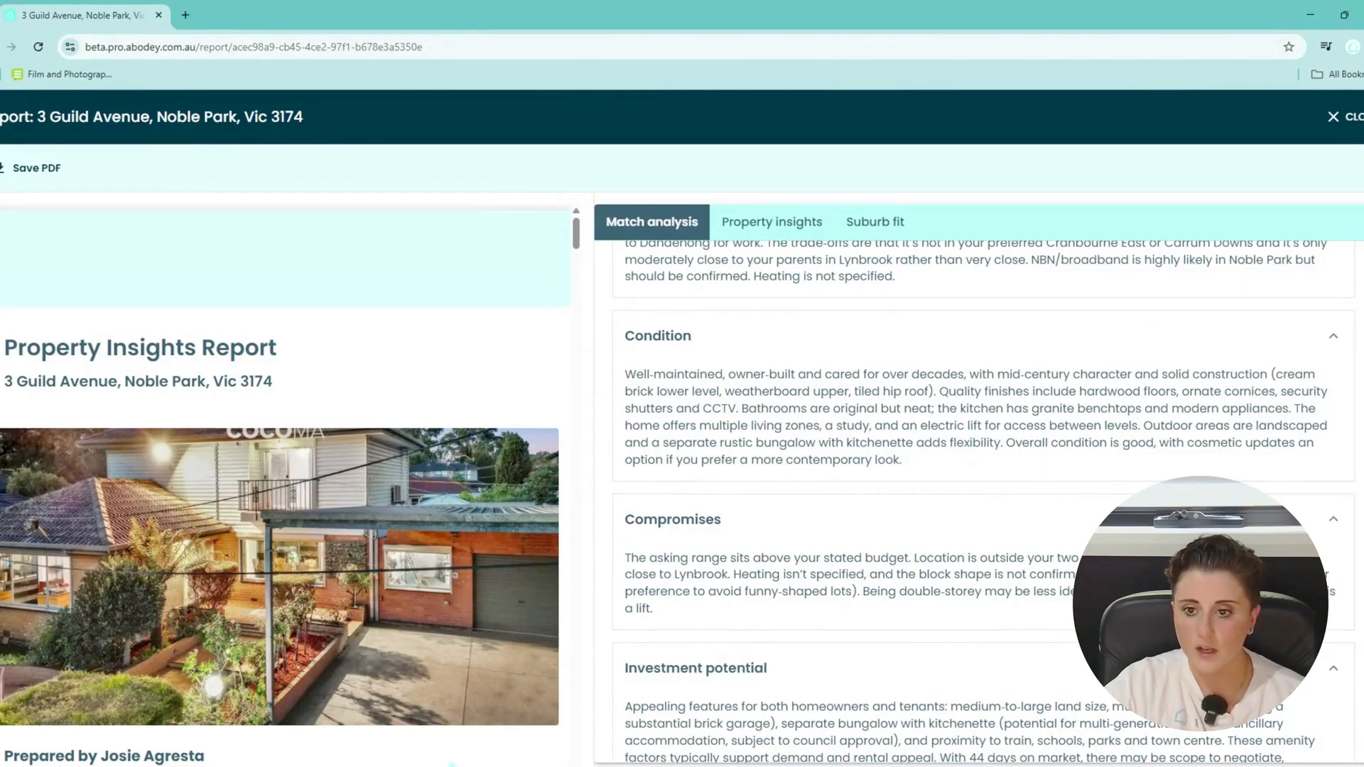
scroll(786, 461, down, 2)
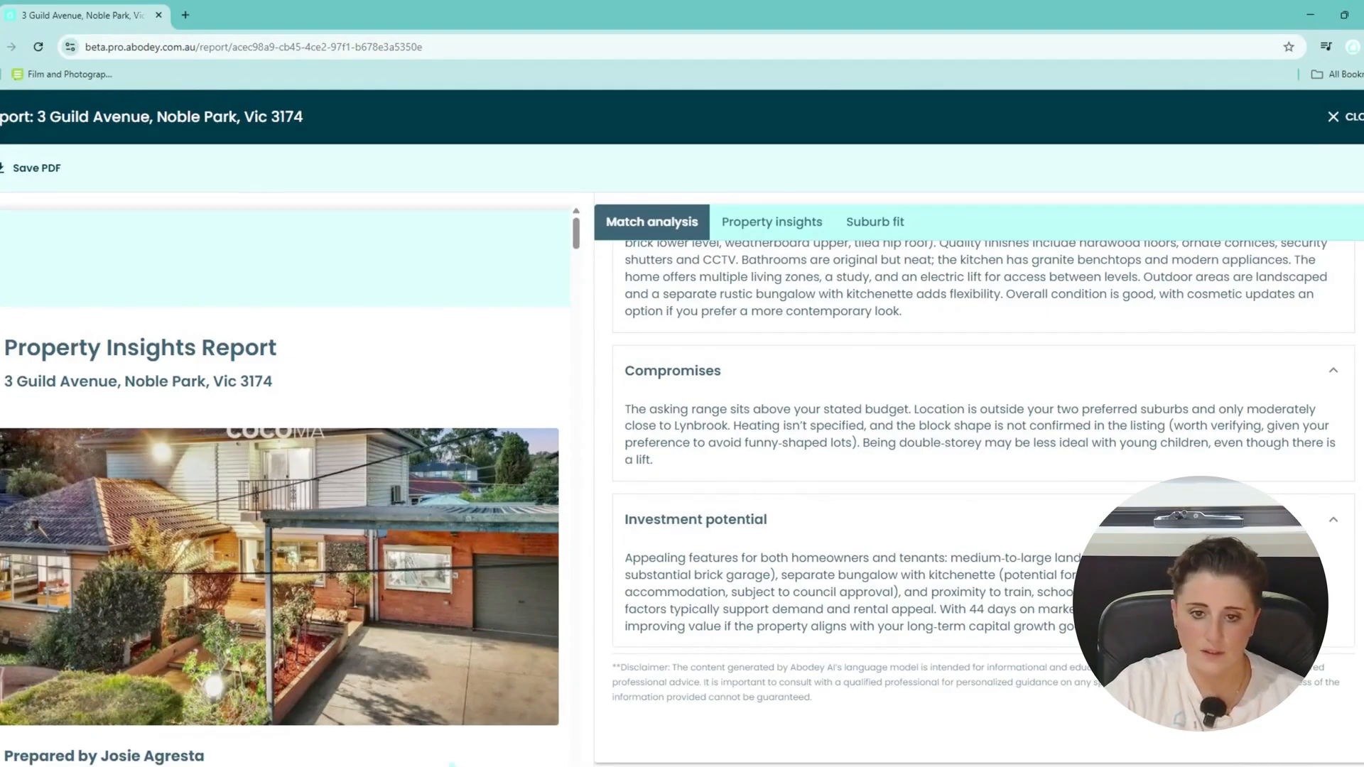
scroll(1002, 461, down, 1)
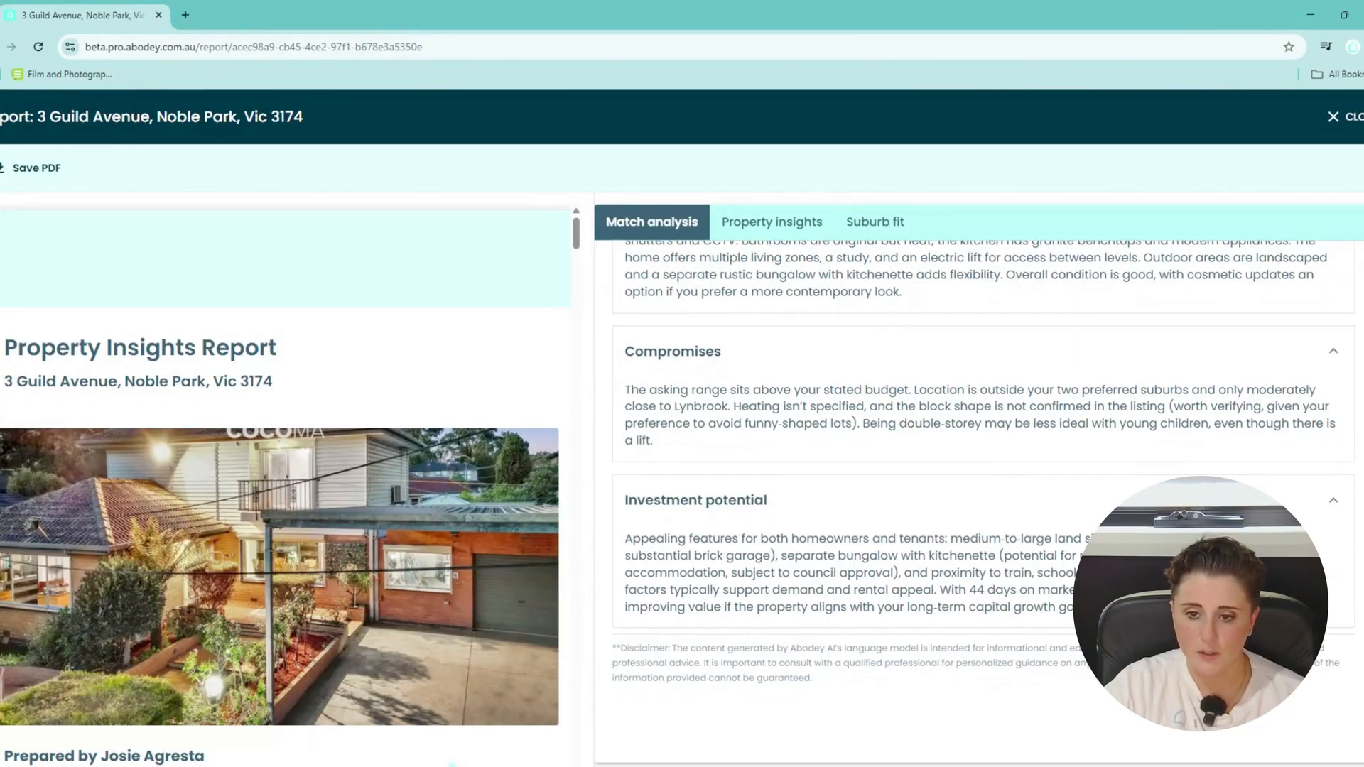
scroll(458, 591, down, 10)
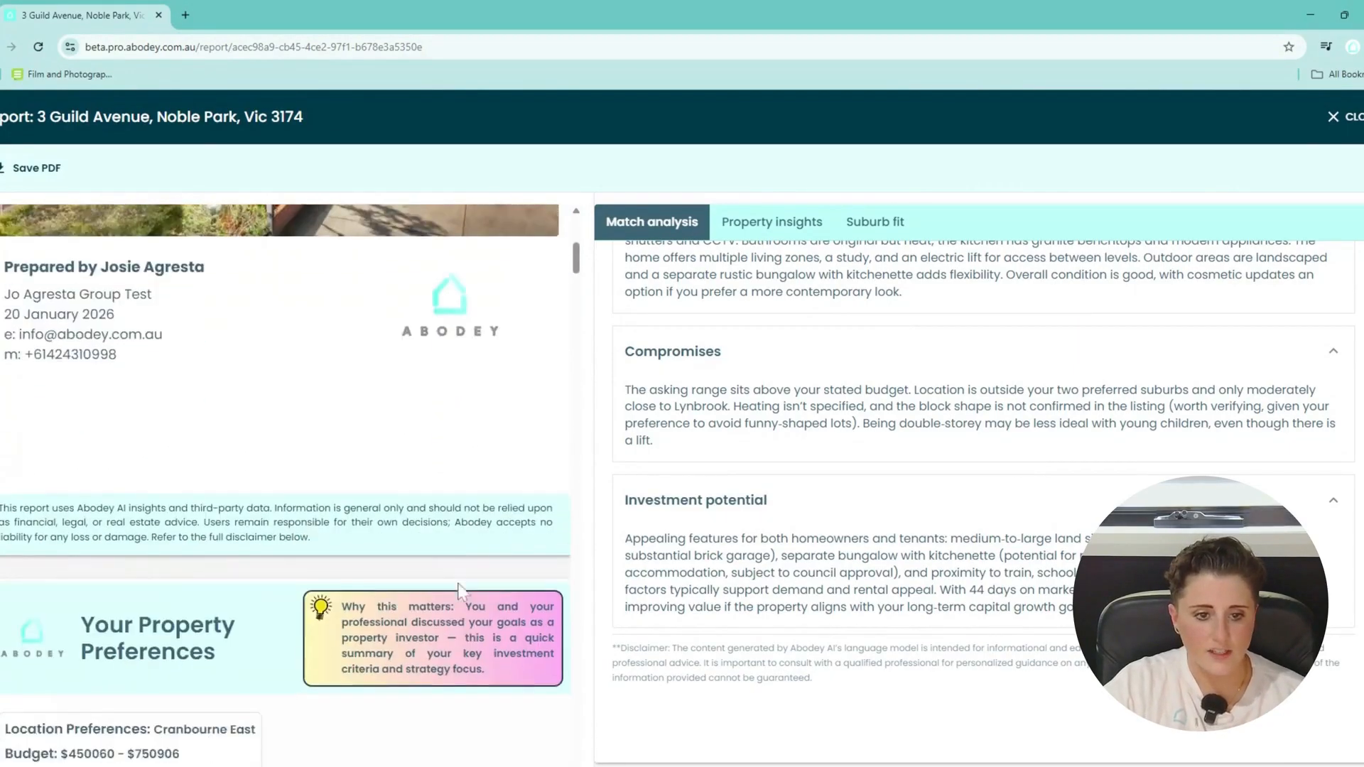
scroll(462, 591, down, 3)
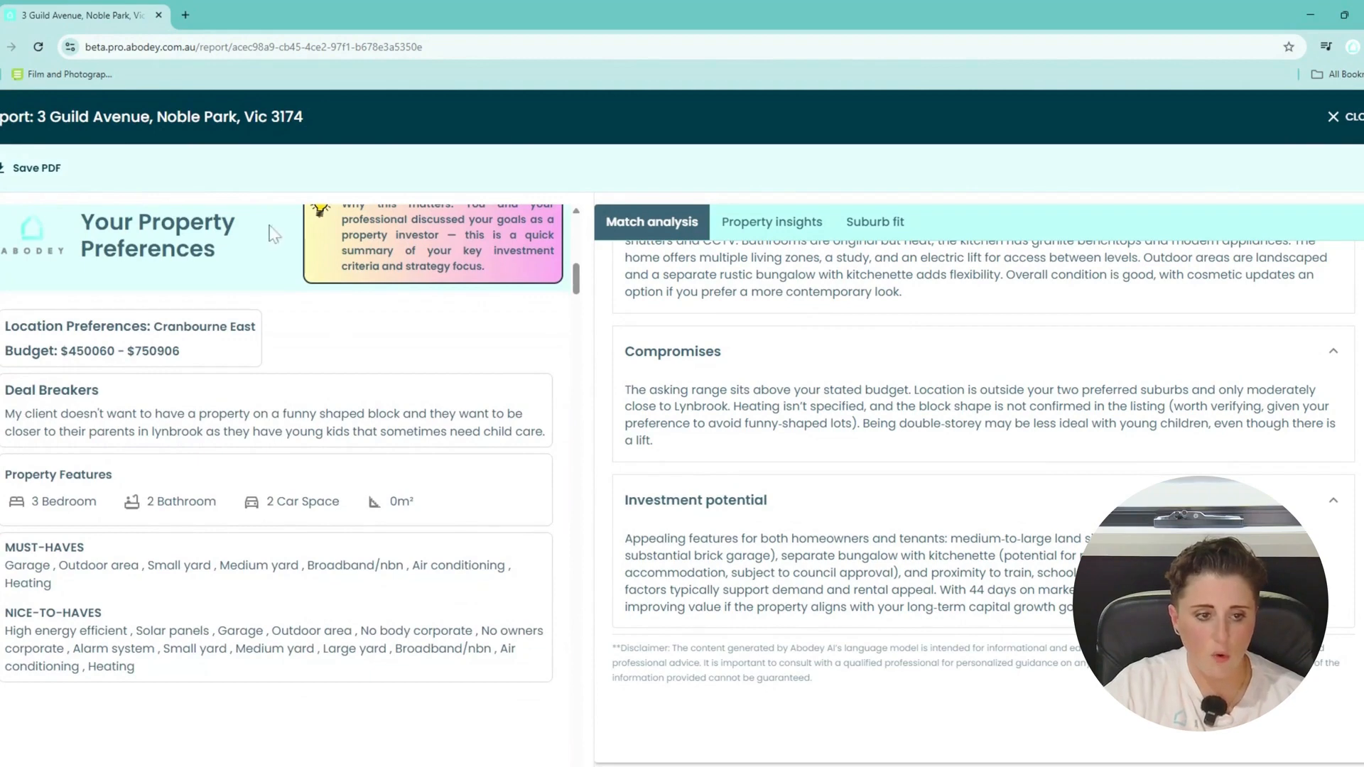
scroll(415, 489, down, 6)
scroll(417, 490, down, 5)
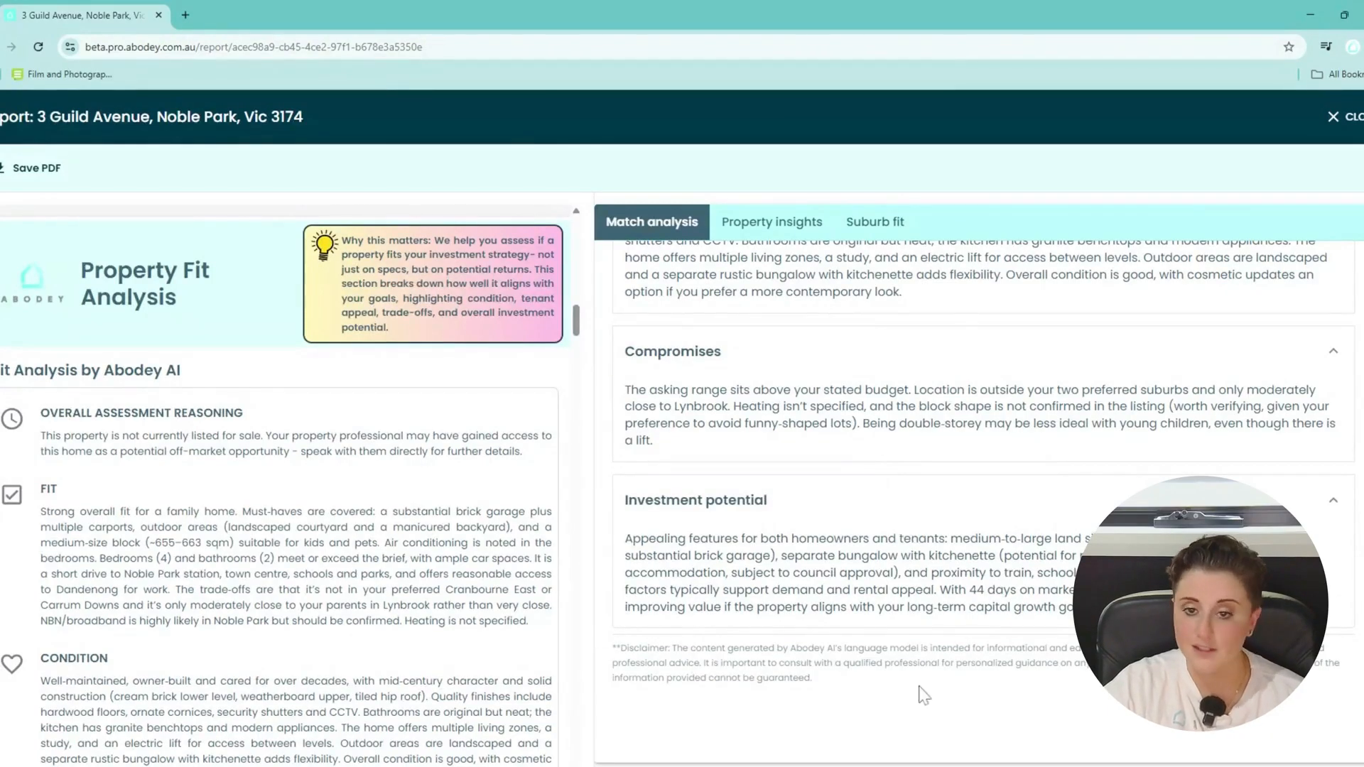
Switch the report to Property insights and scroll through the insights for the address.
click(778, 223)
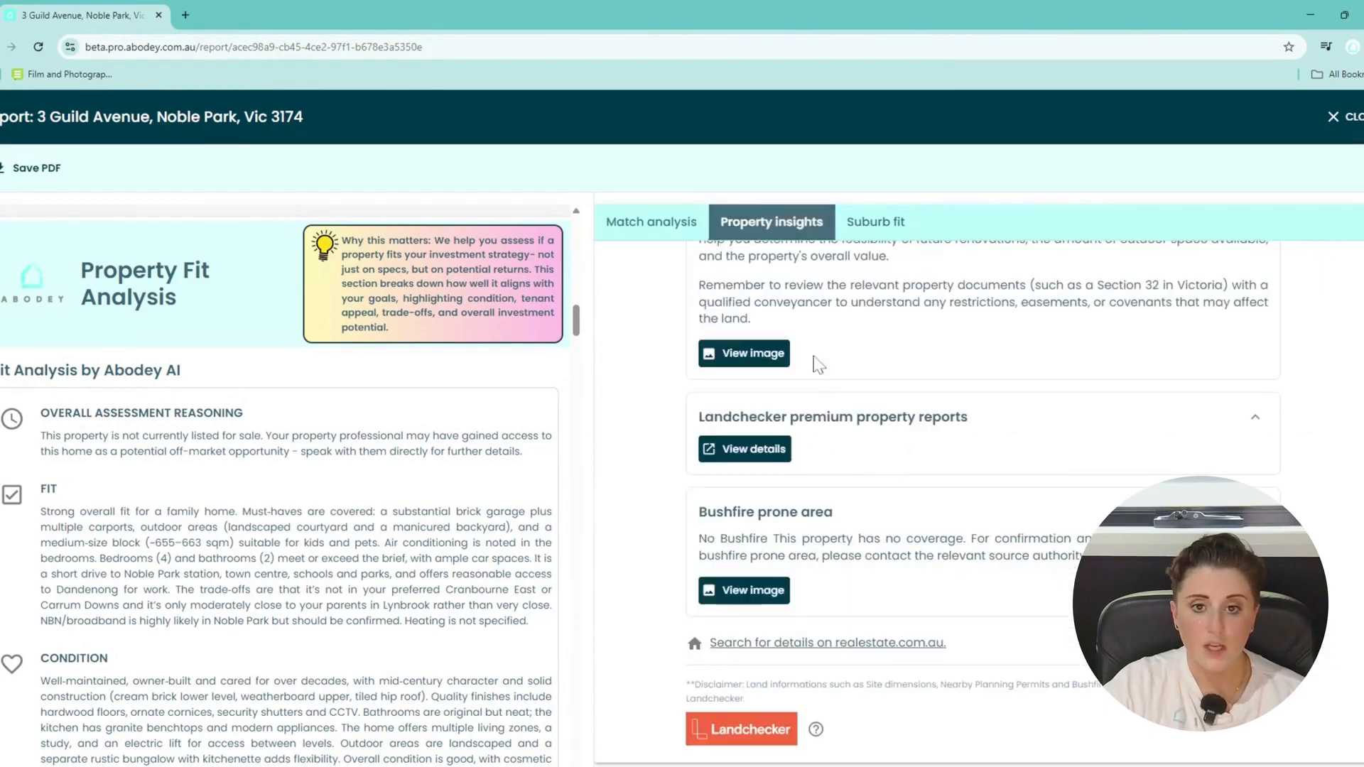
scroll(746, 504, up, 5)
scroll(767, 504, up, 2)
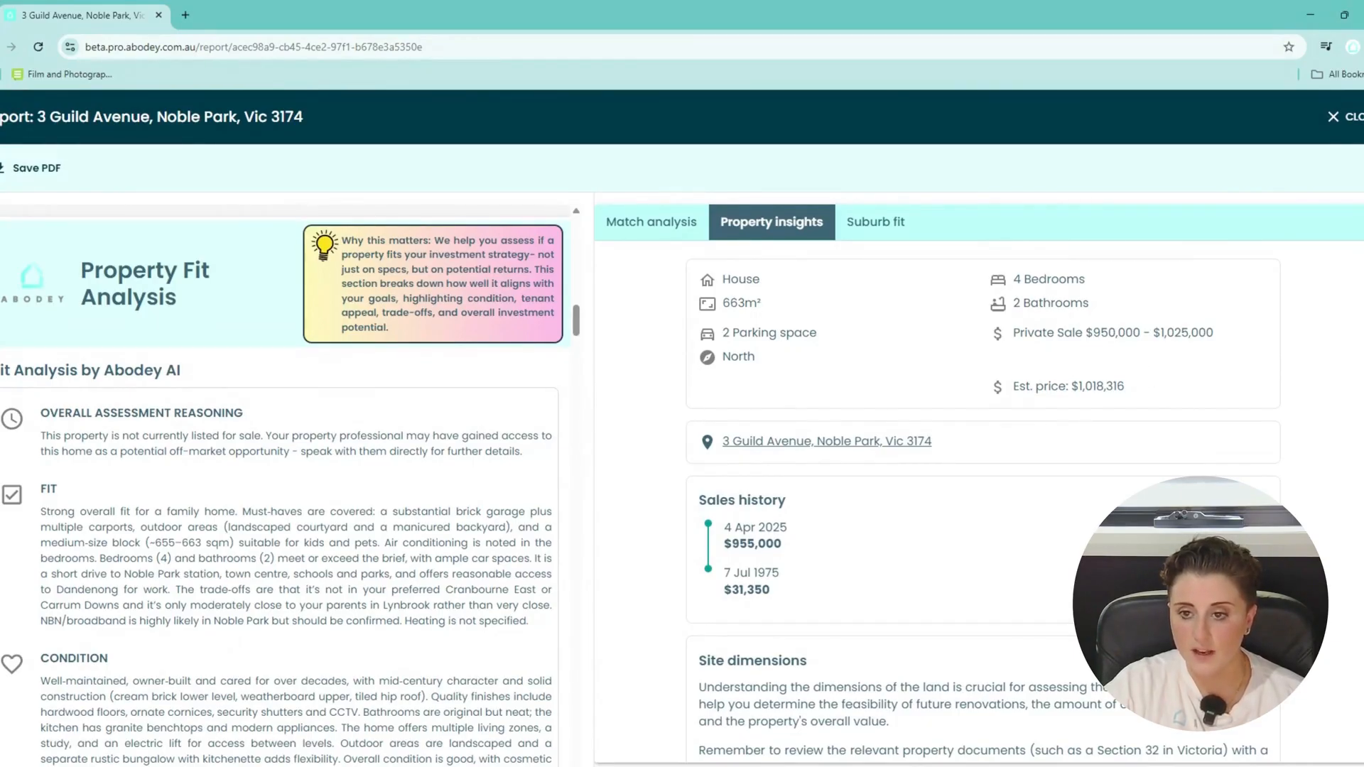
scroll(934, 493, down, 1)
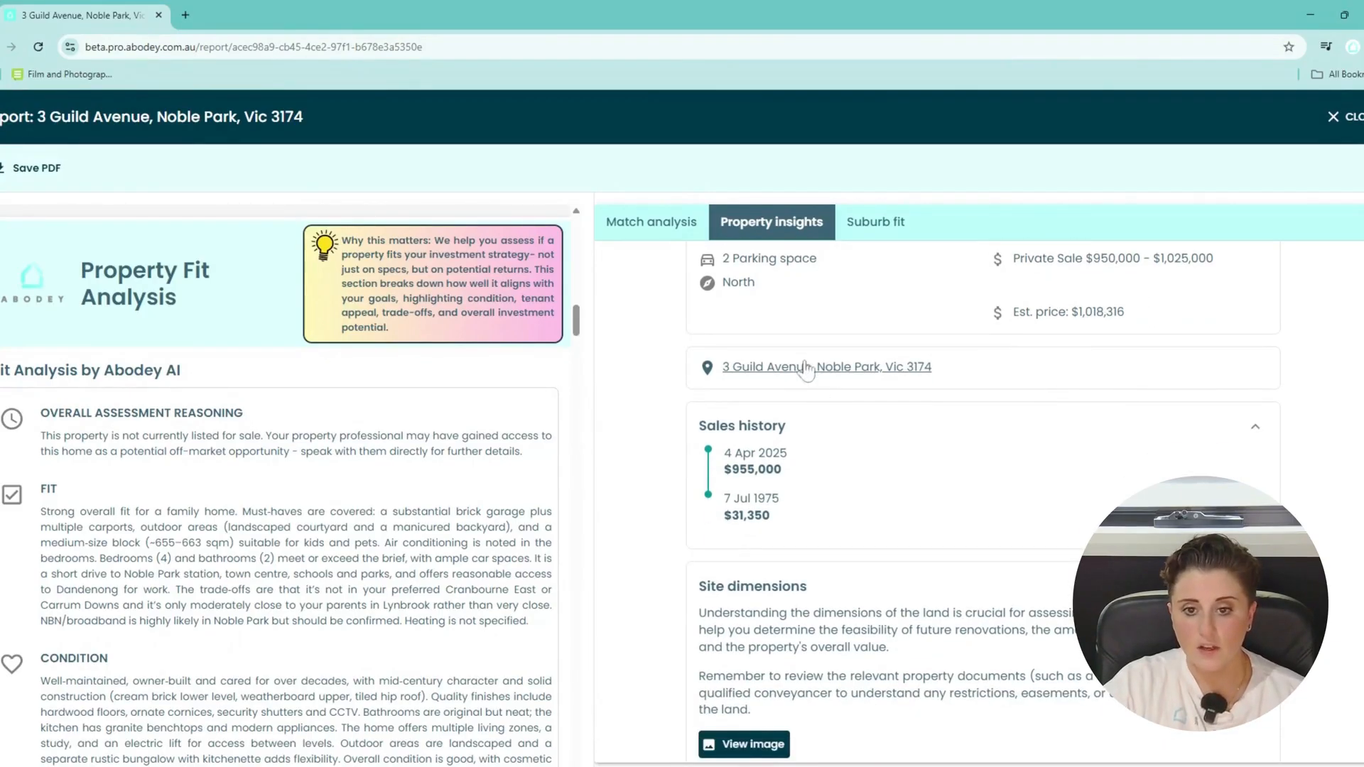
scroll(892, 462, down, 1)
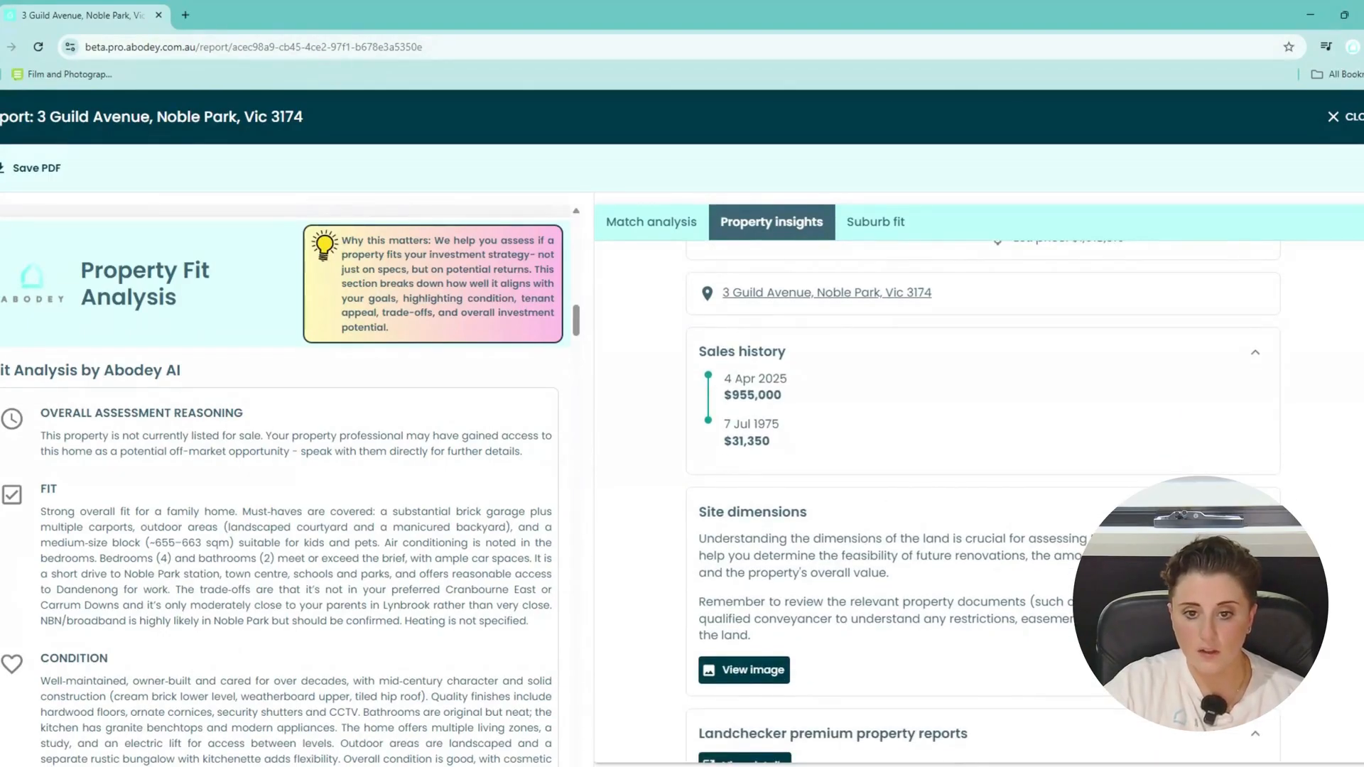
scroll(813, 498, down, 3)
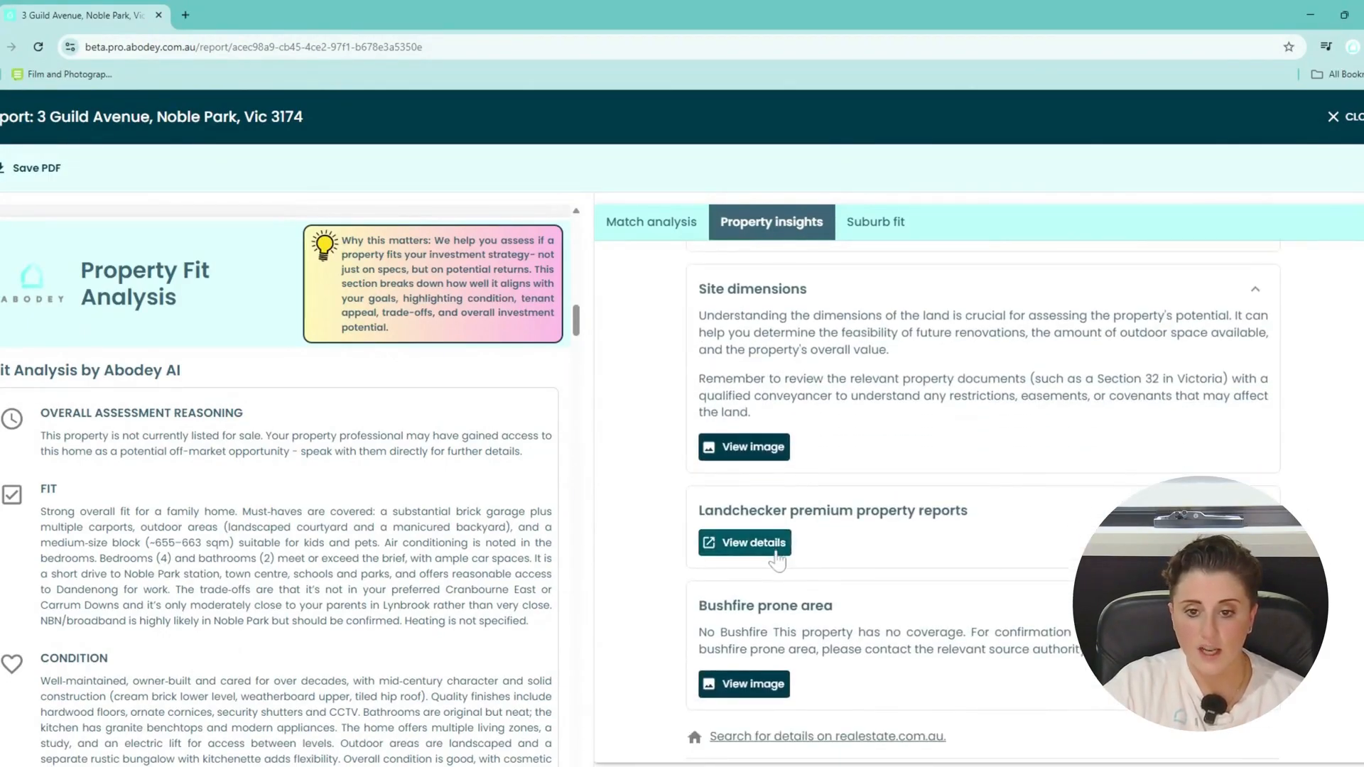
Open the Landchecker report VIC-1661030.pdf, view pages 2–4, then return to the report.
click(776, 554)
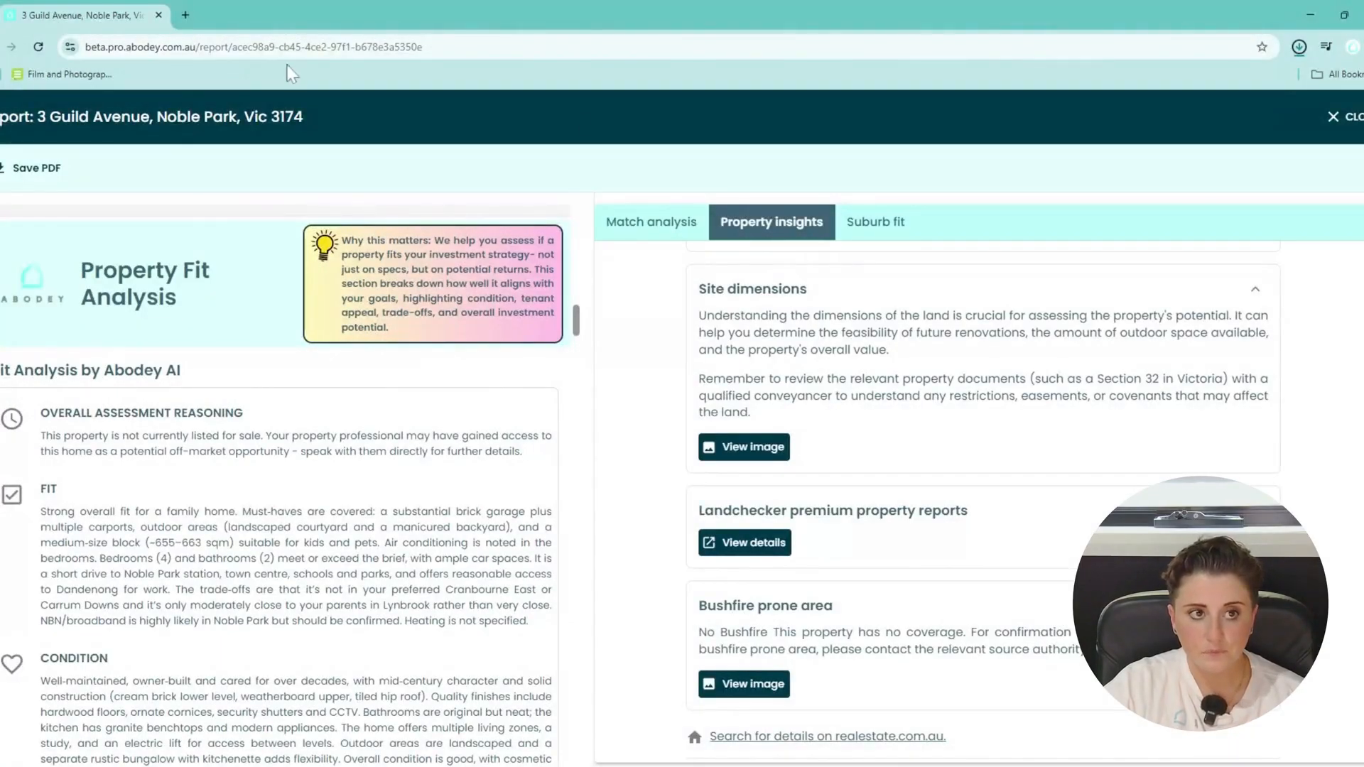
click(1215, 148)
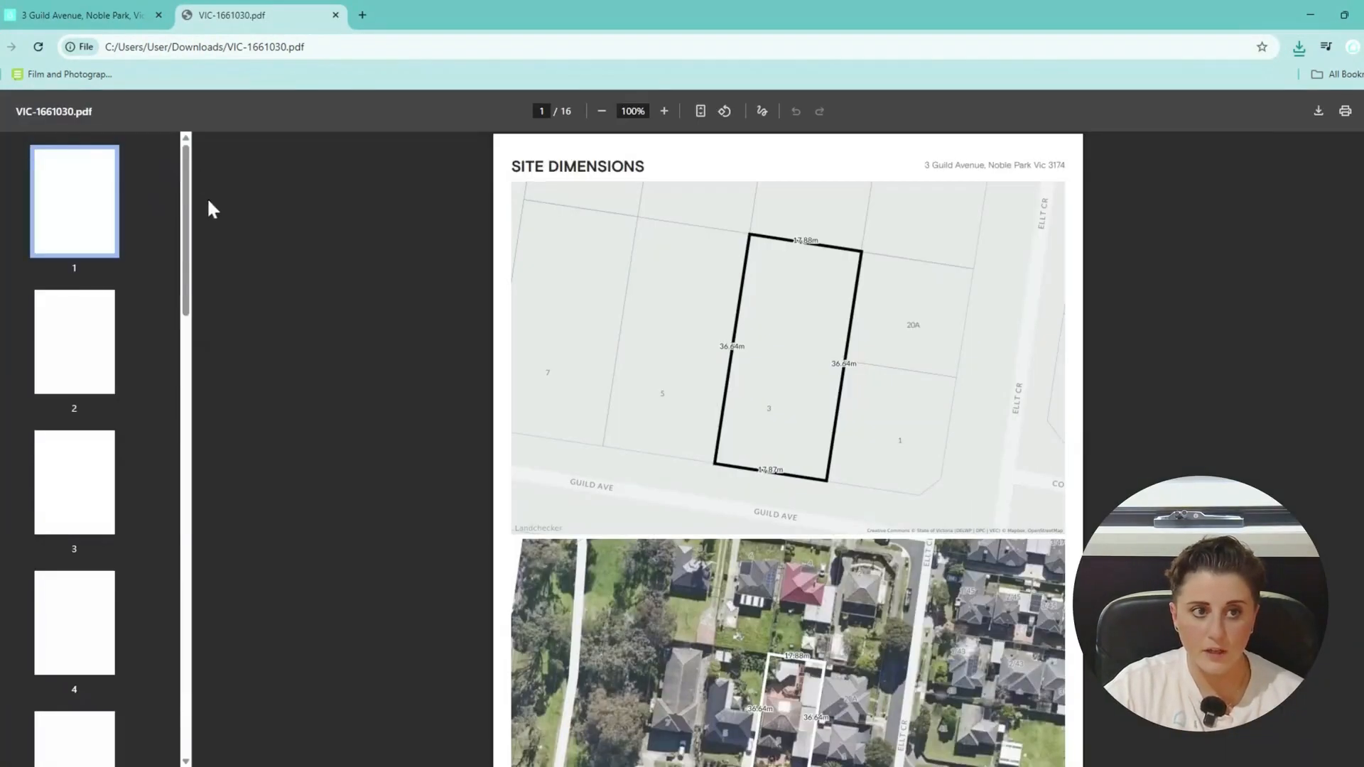
click(74, 397)
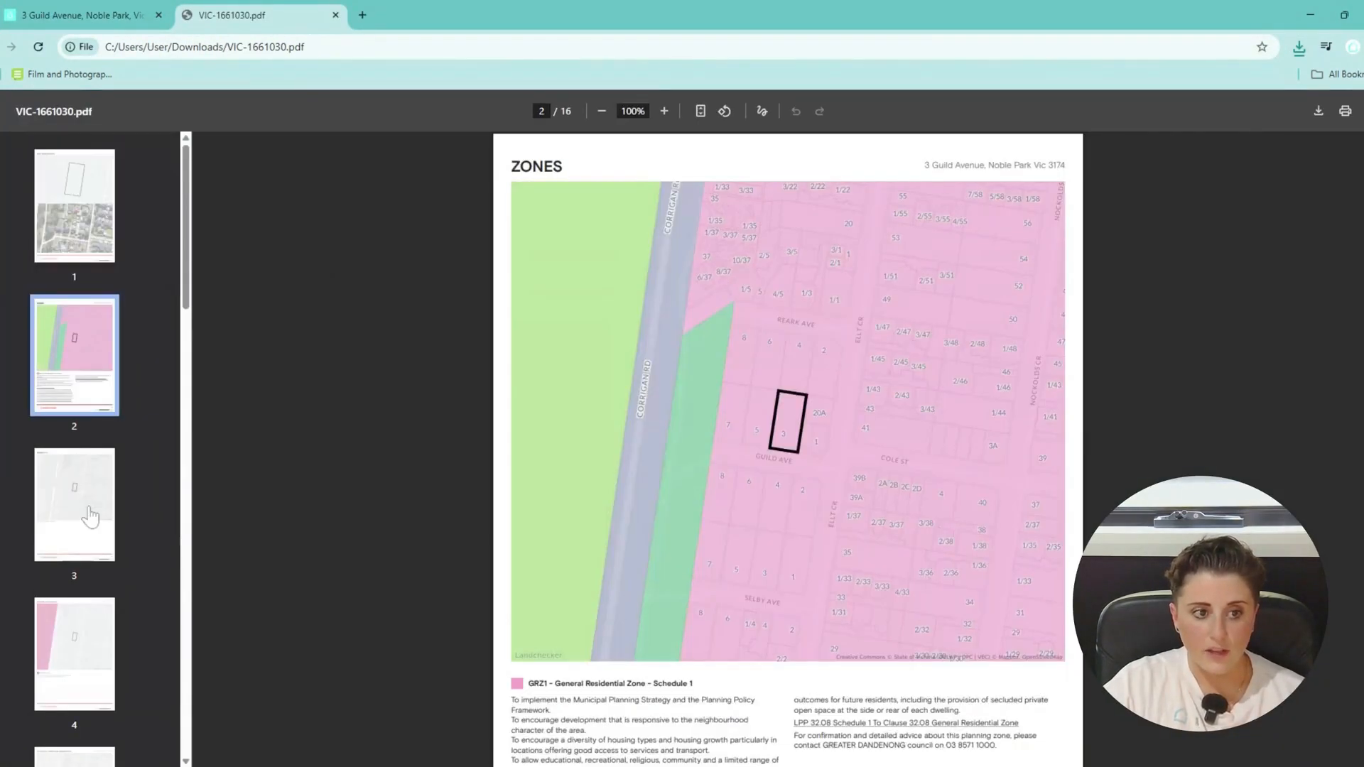
click(86, 515)
click(94, 610)
click(78, 15)
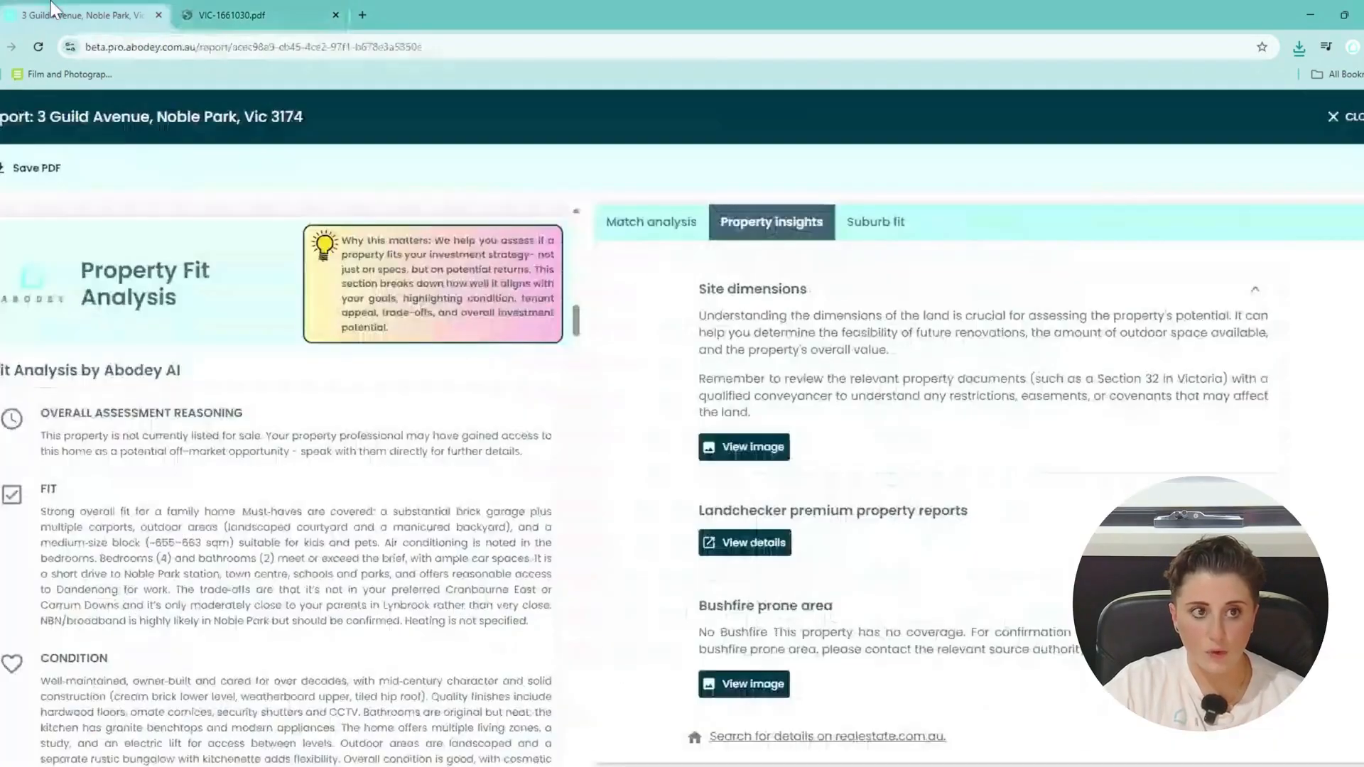
scroll(266, 501, down, 15)
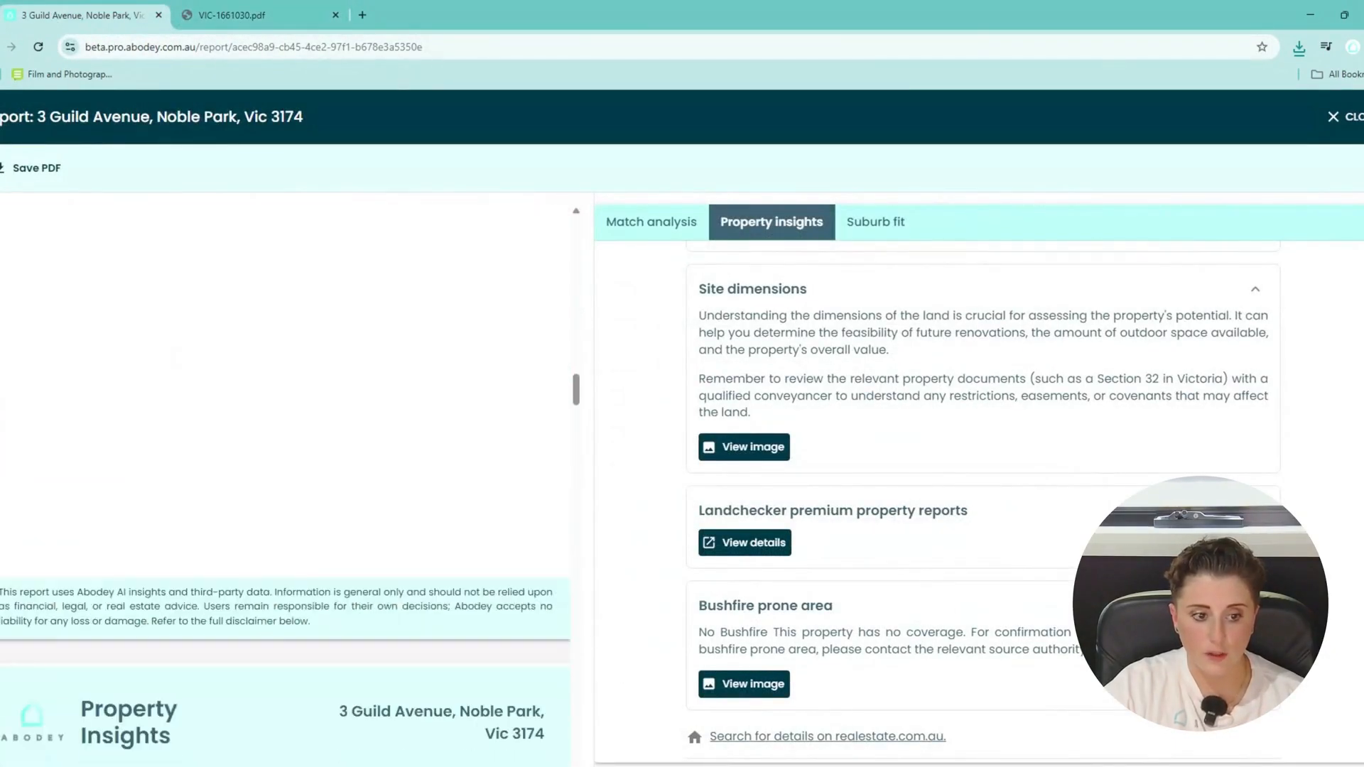
scroll(284, 479, down, 15)
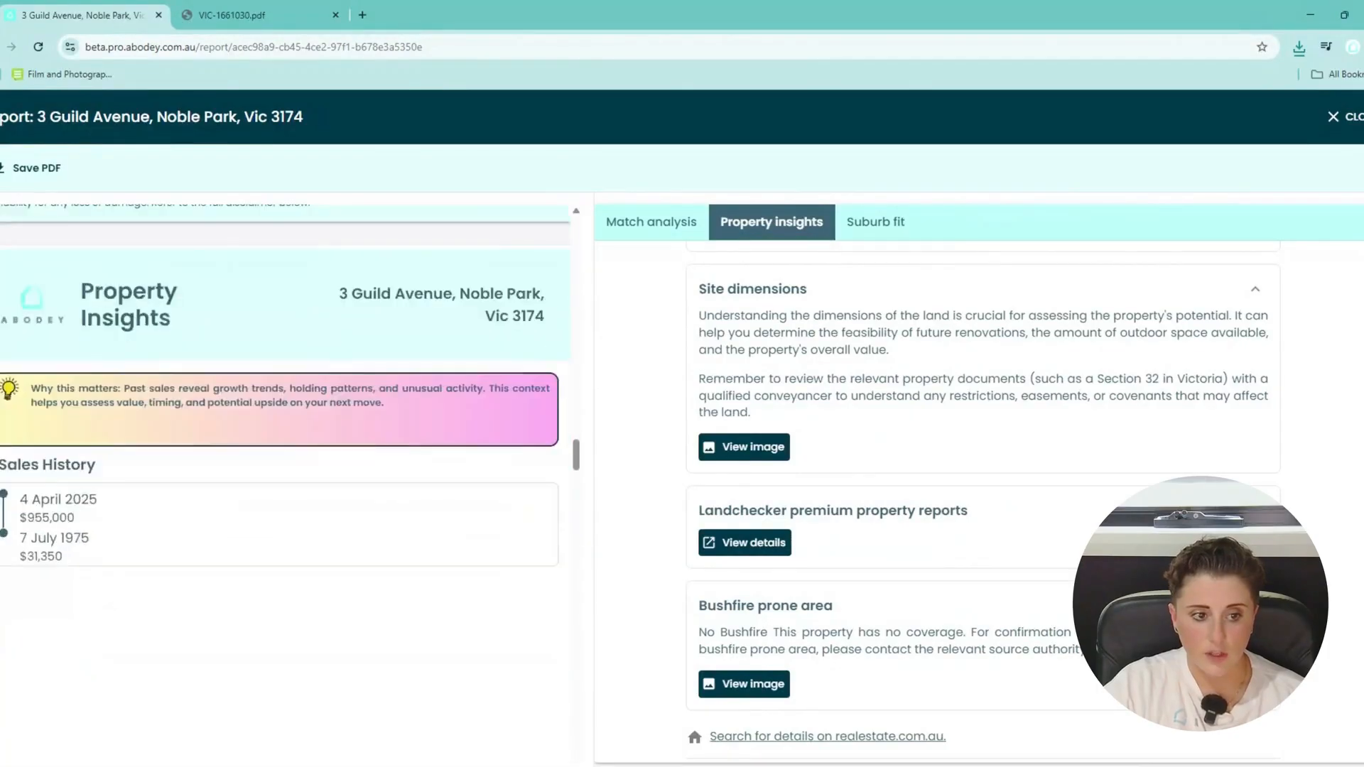
scroll(267, 510, down, 15)
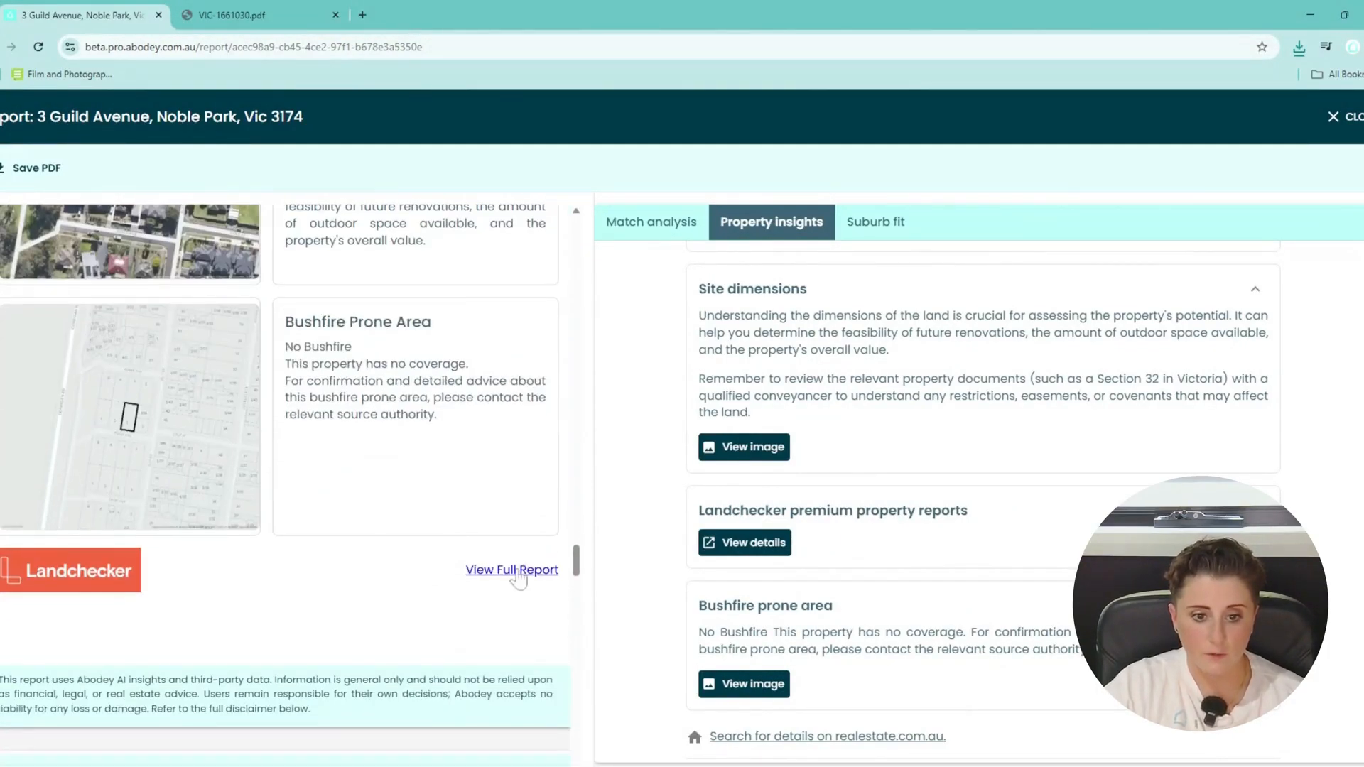
scroll(526, 568, up, 2)
scroll(915, 362, down, 1)
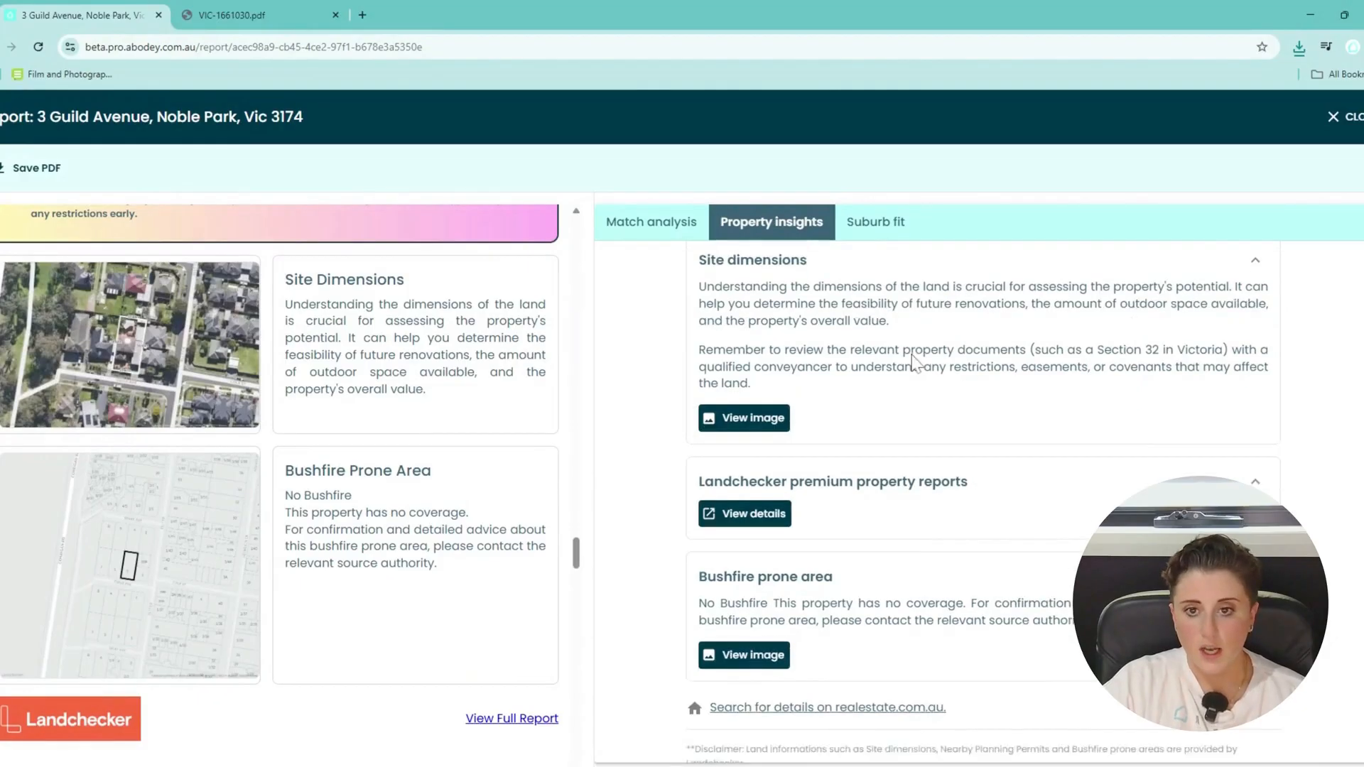
scroll(914, 363, down, 2)
click(749, 525)
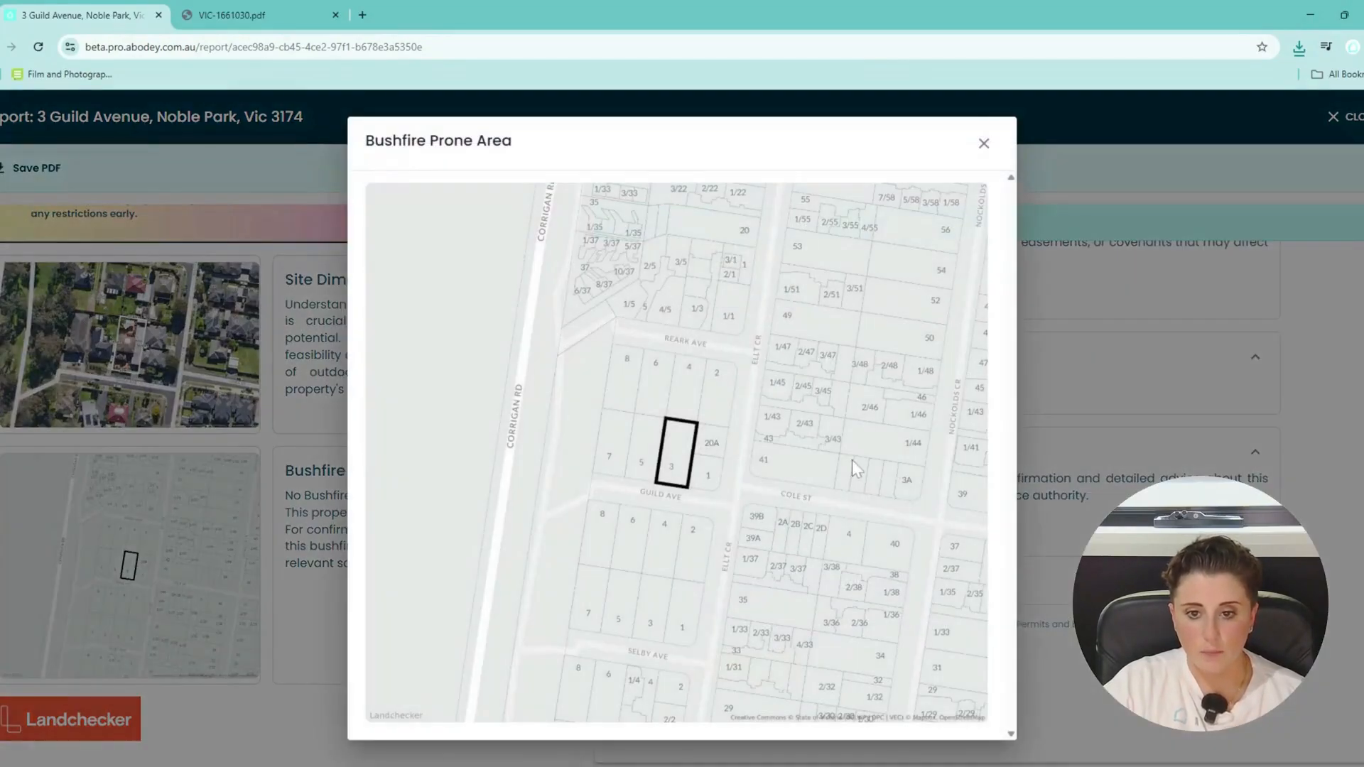
click(984, 142)
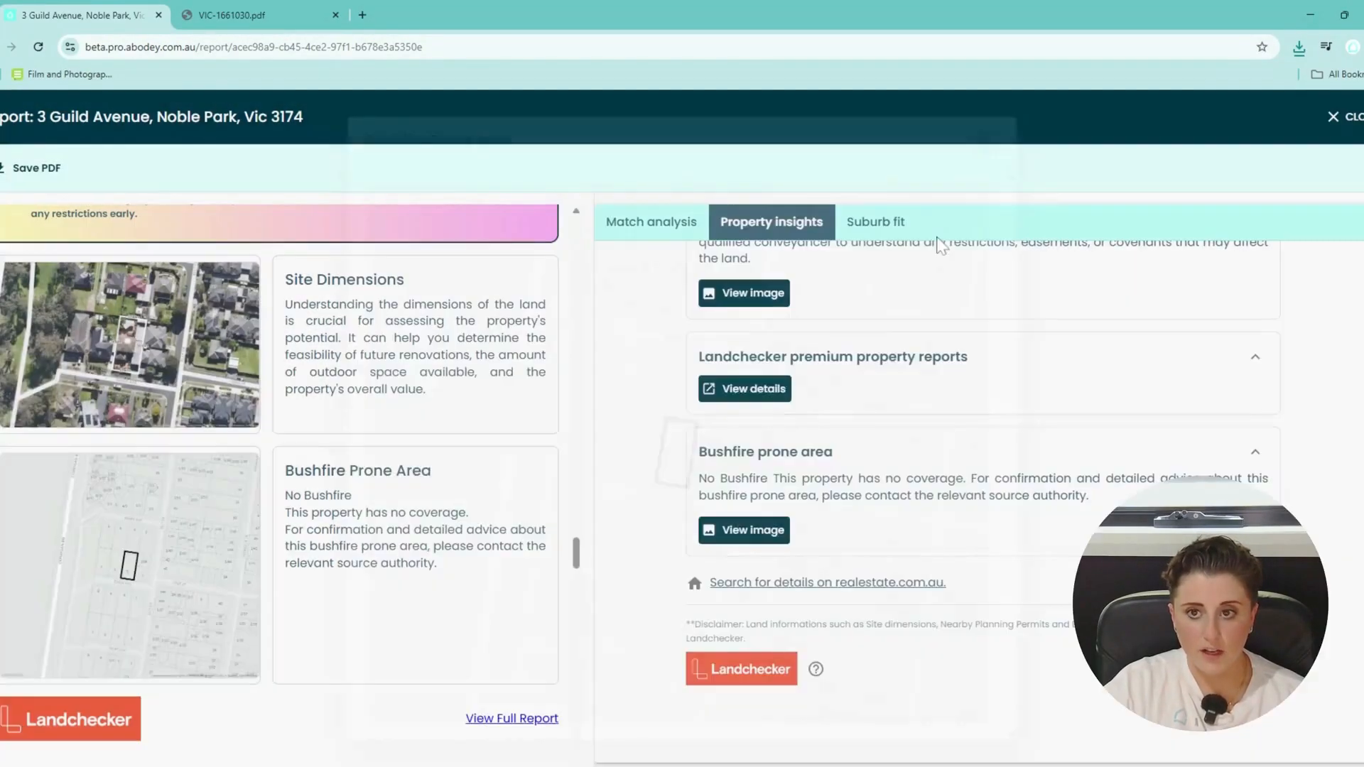
click(782, 397)
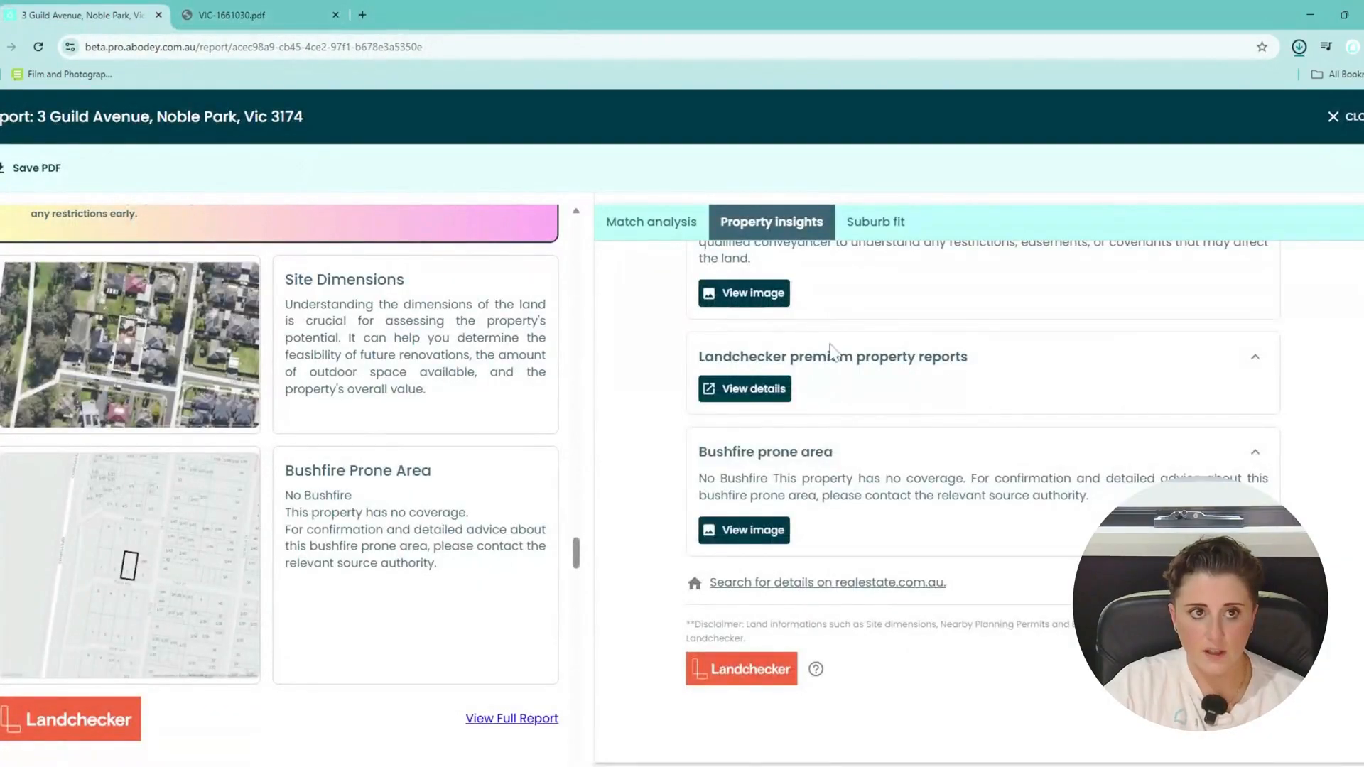
scroll(830, 349, up, 2)
click(746, 441)
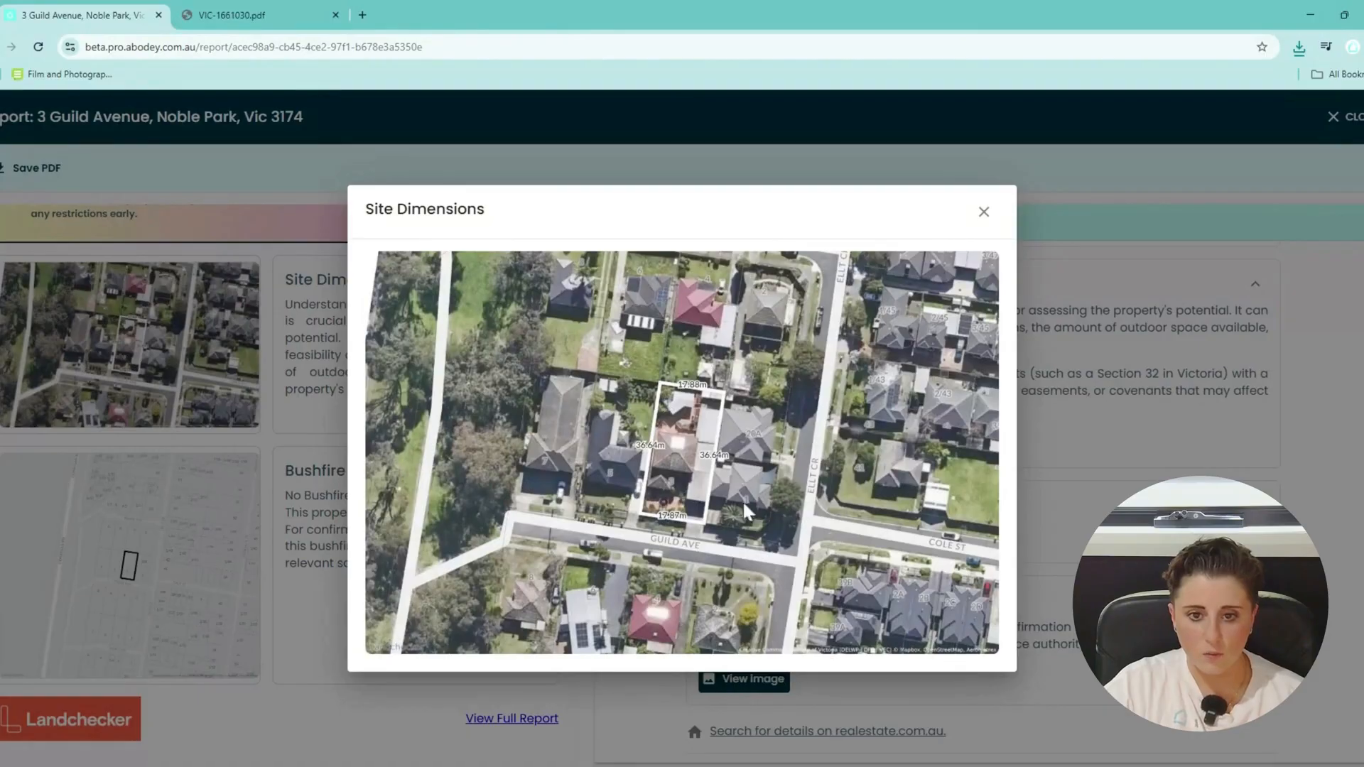
click(983, 211)
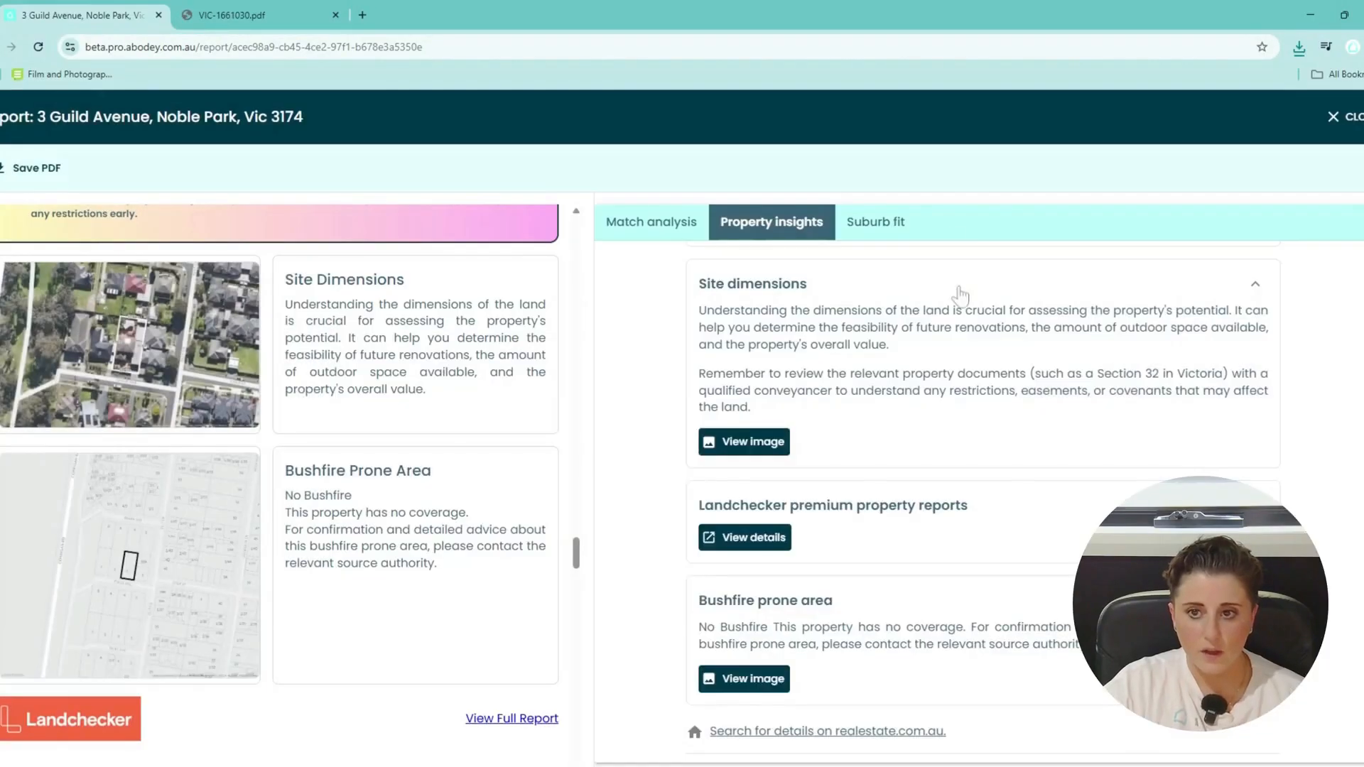
Show Suburb fit for Noble Park and read through distances, demographics and burglary statistics.
click(912, 223)
scroll(1011, 424, up, 5)
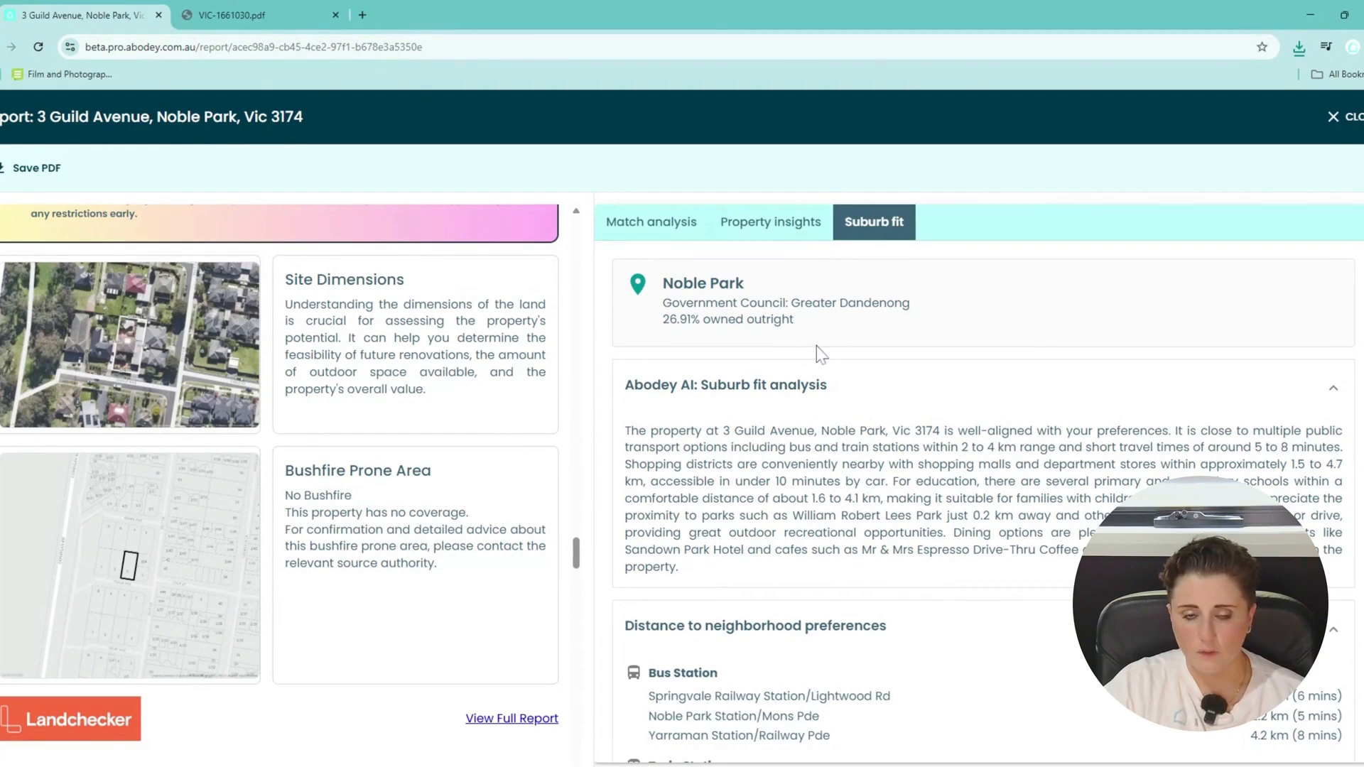
scroll(827, 347, down, 1)
scroll(983, 500, down, 1)
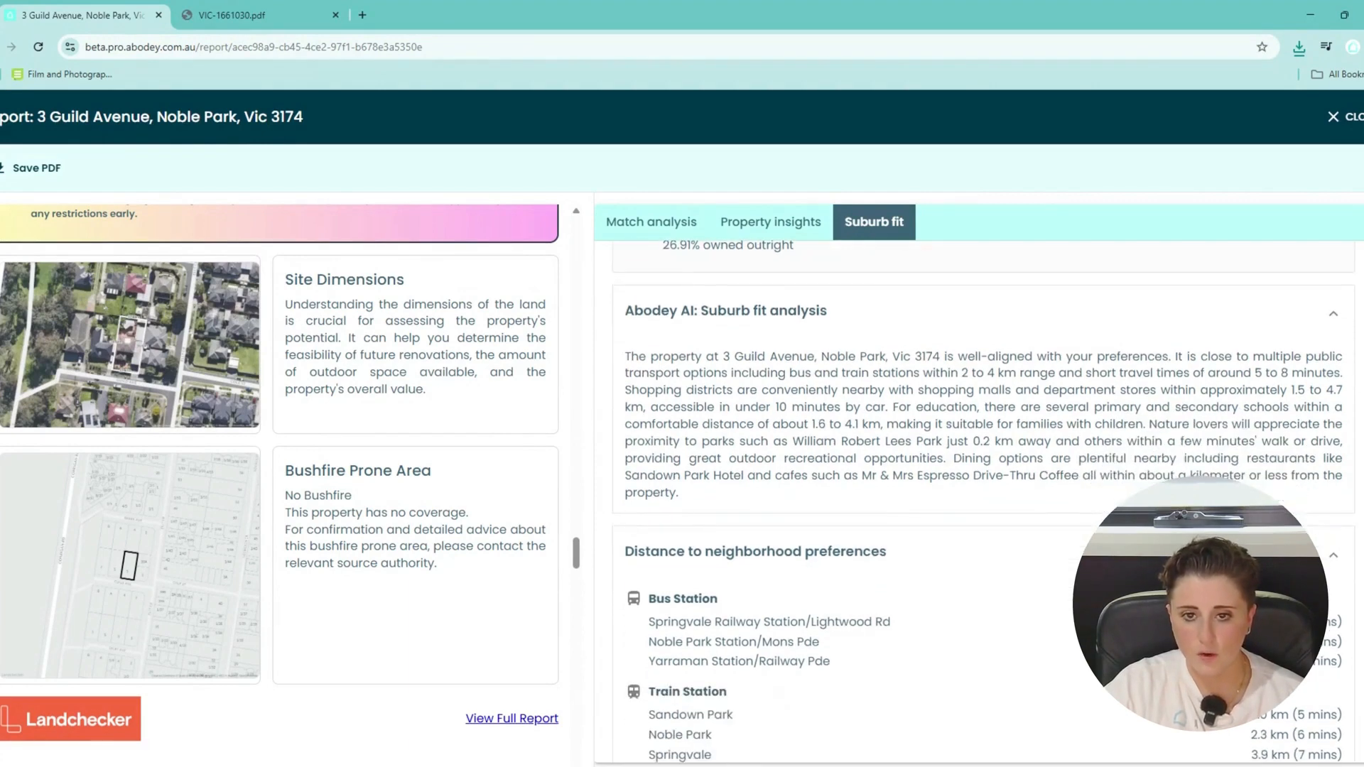
scroll(950, 450, down, 5)
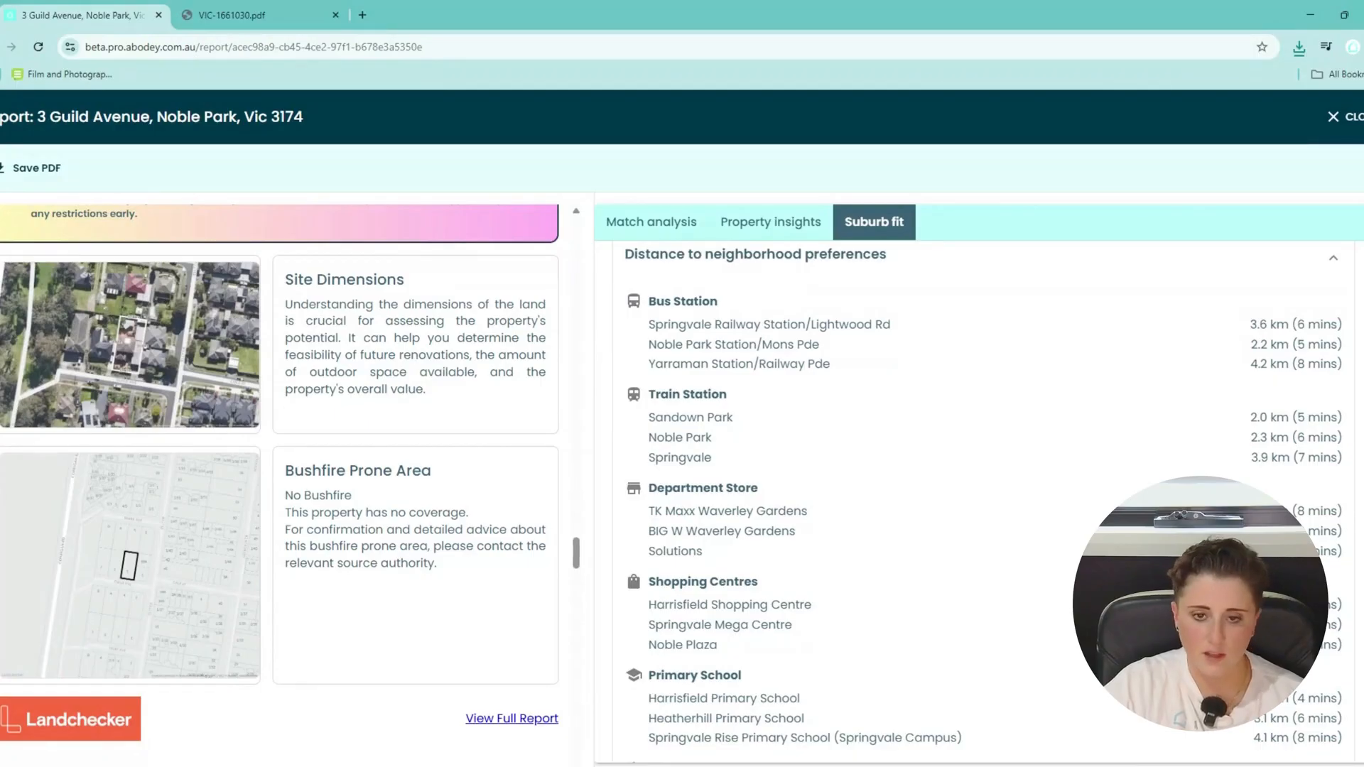
scroll(824, 500, down, 5)
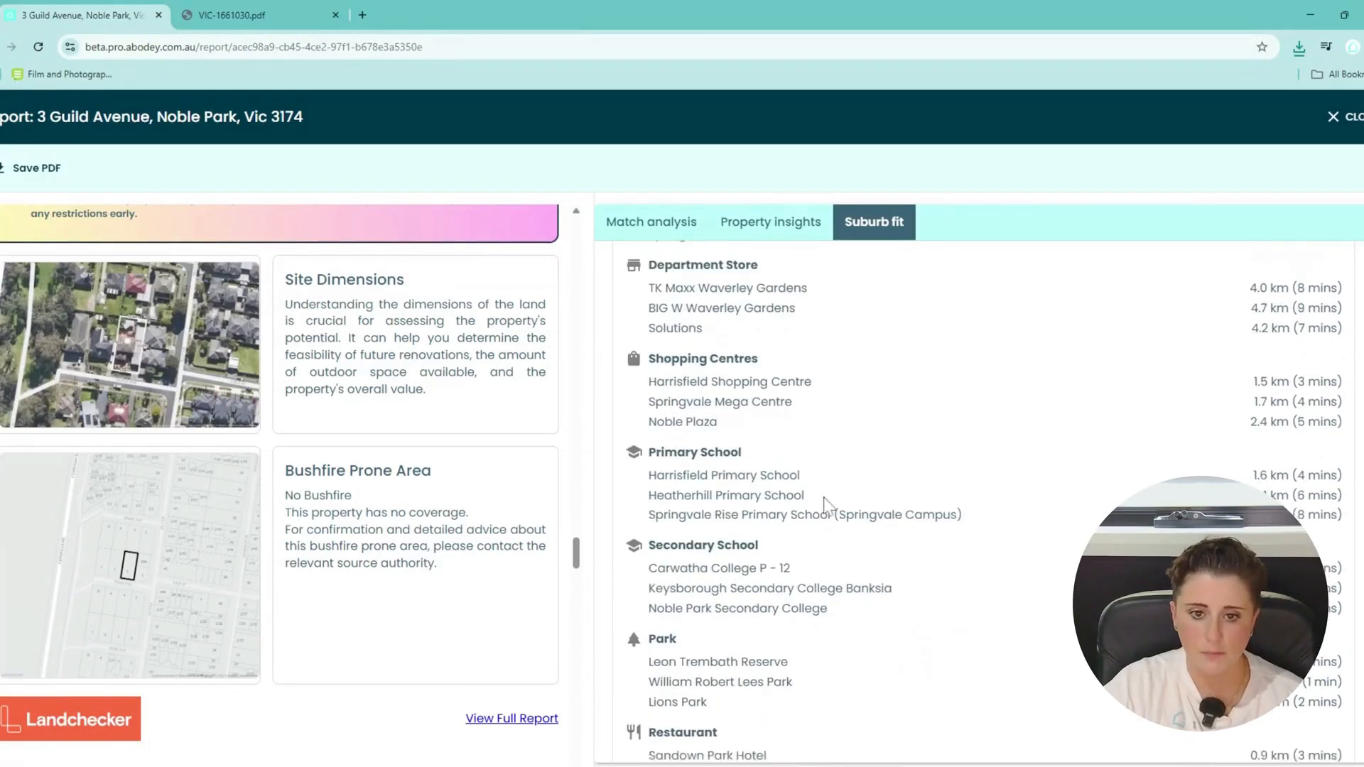
scroll(826, 501, down, 1)
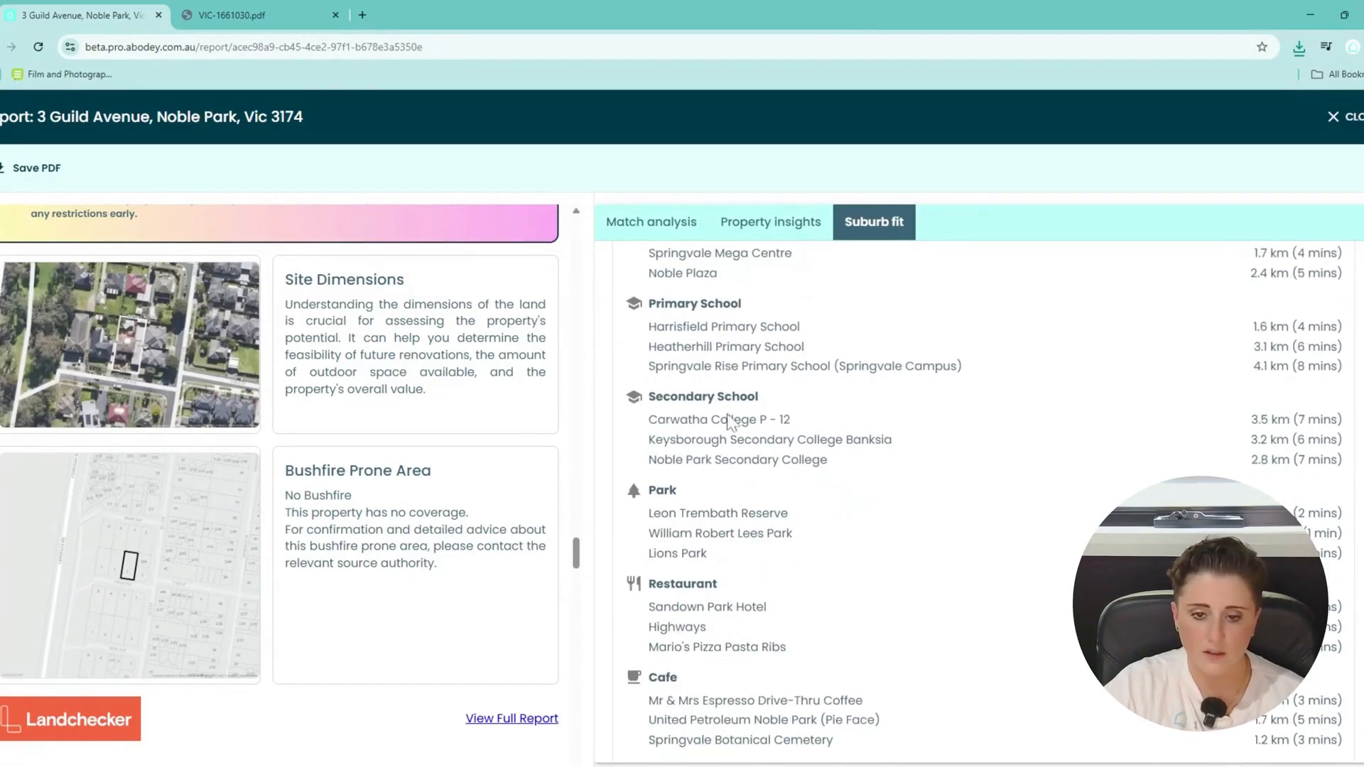
scroll(779, 647, down, 1)
scroll(221, 510, down, 6)
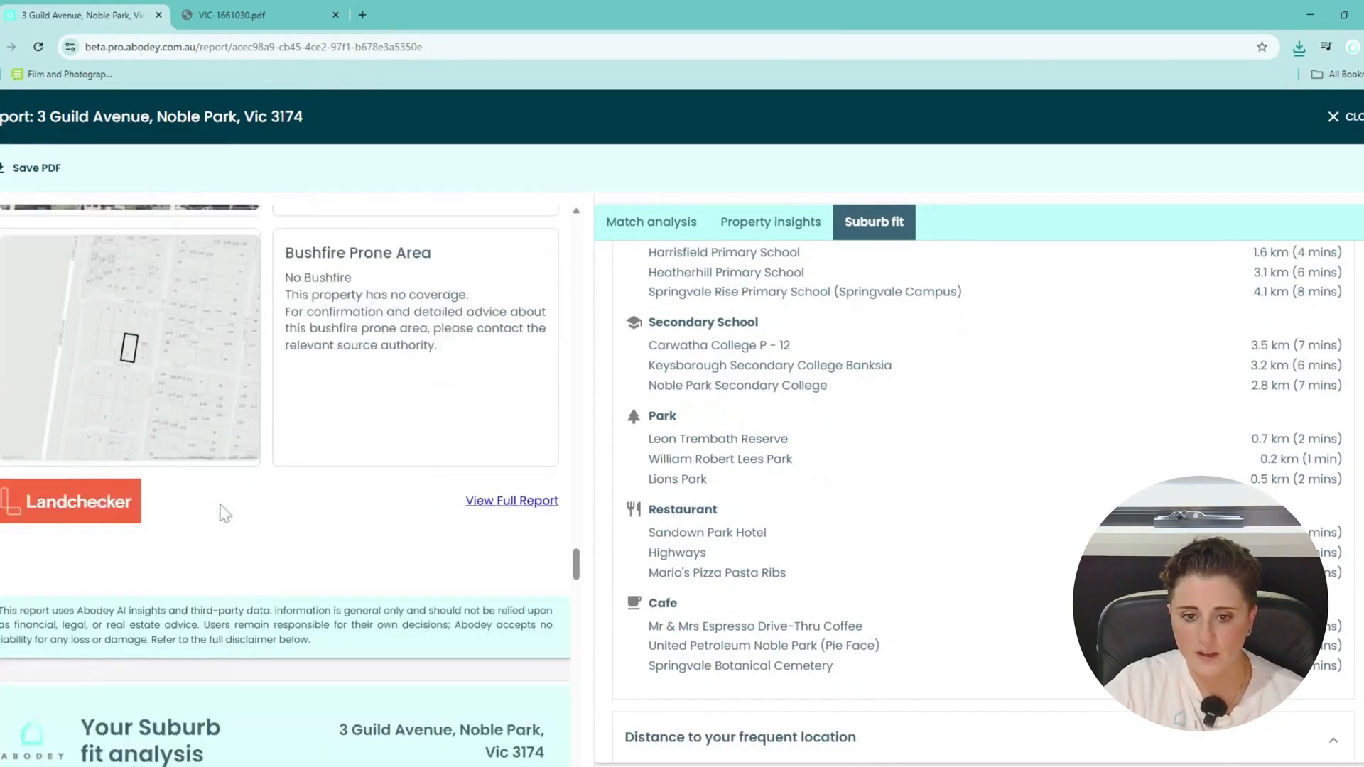
scroll(222, 510, down, 3)
scroll(226, 513, down, 2)
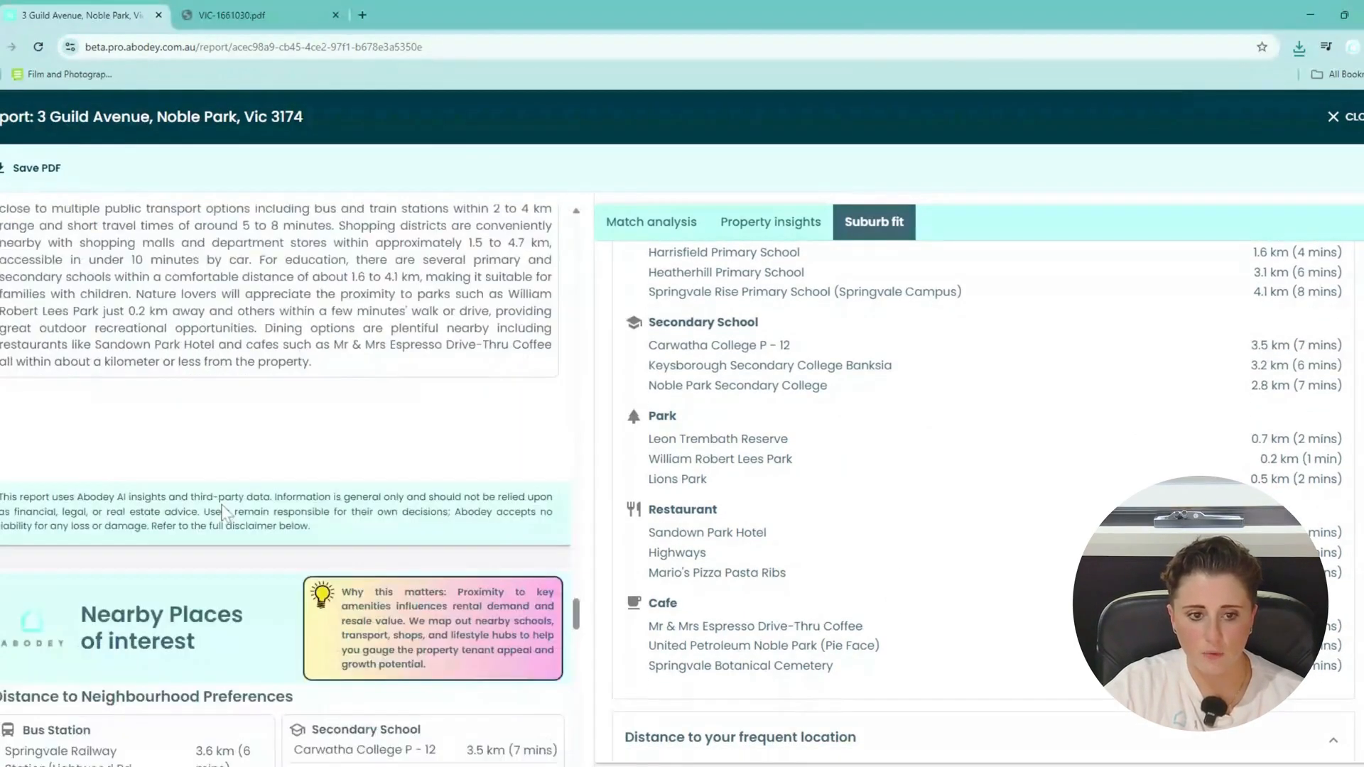
scroll(764, 554, down, 5)
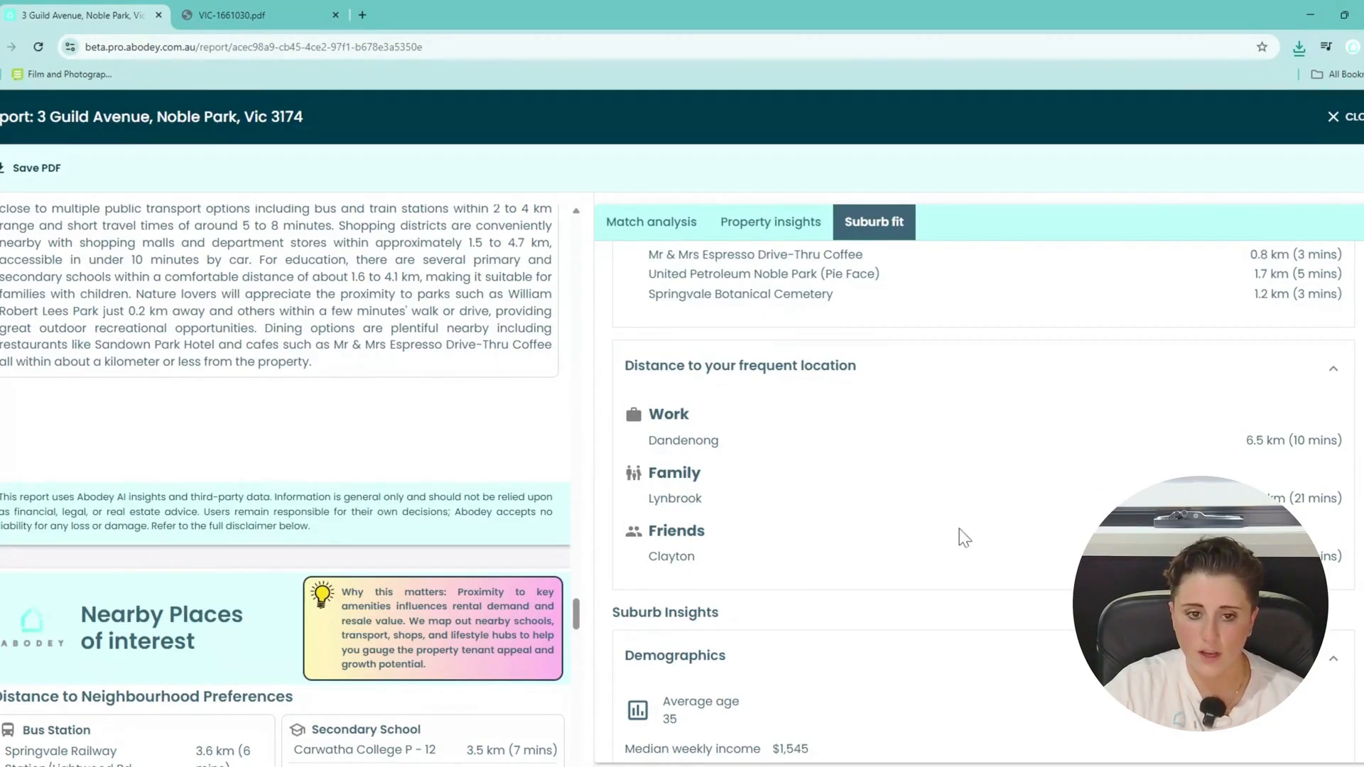
scroll(1035, 523, down, 1)
scroll(1079, 552, down, 2)
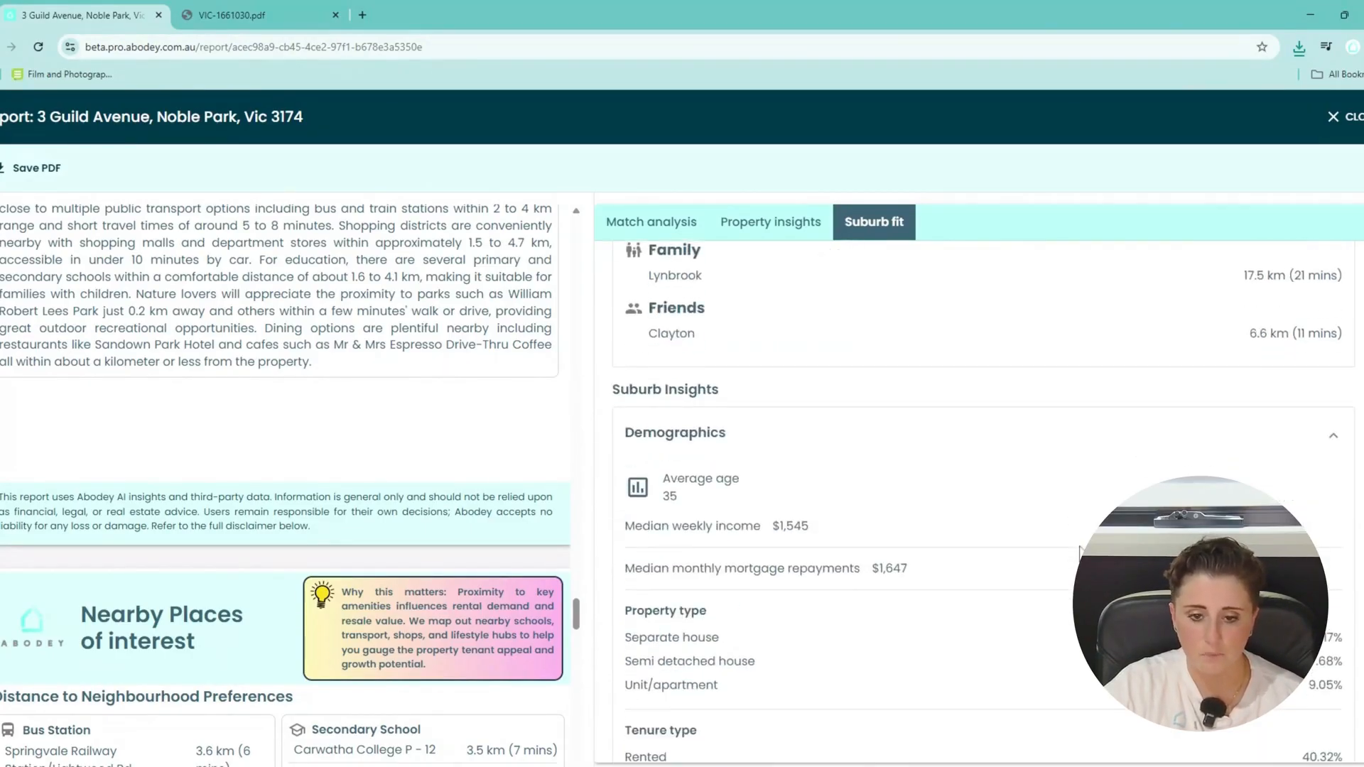
scroll(1078, 551, down, 2)
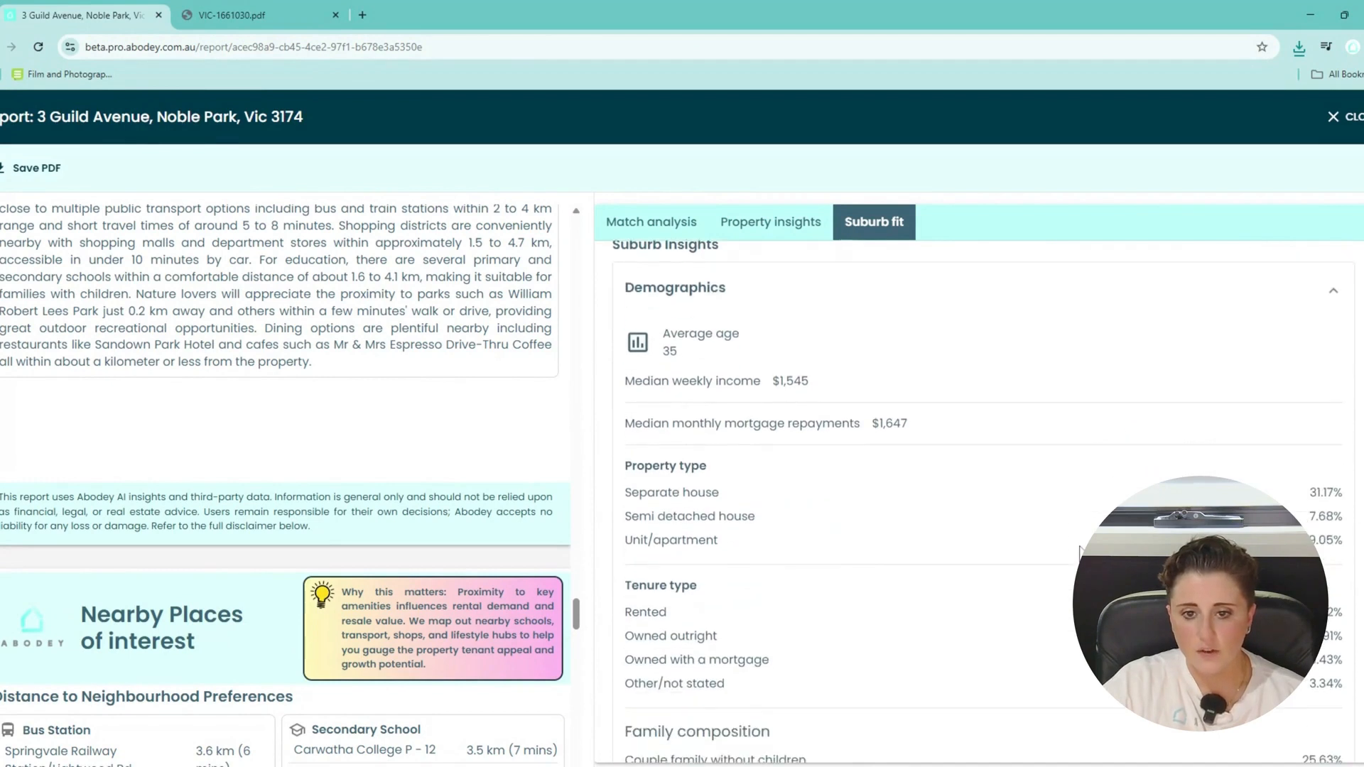
scroll(1079, 552, down, 1)
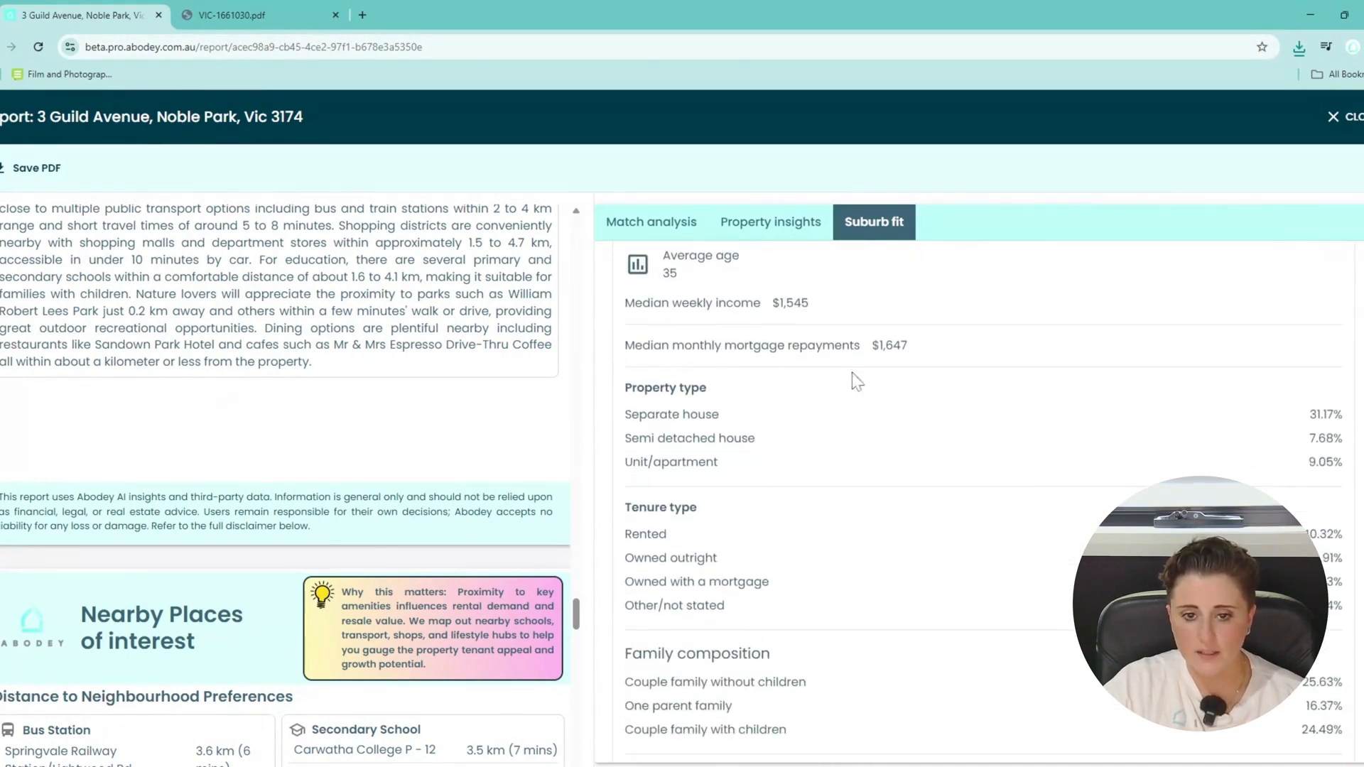
scroll(914, 469, down, 2)
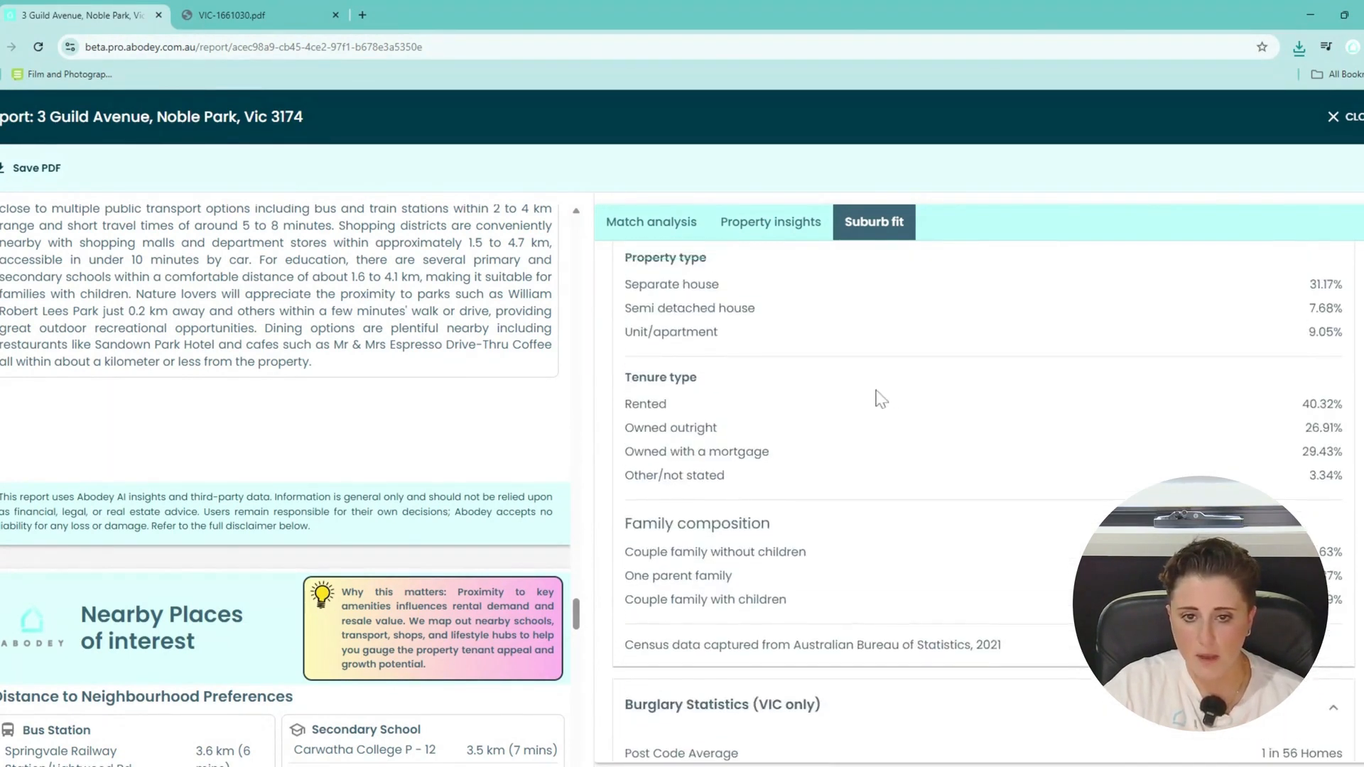
scroll(880, 408, down, 2)
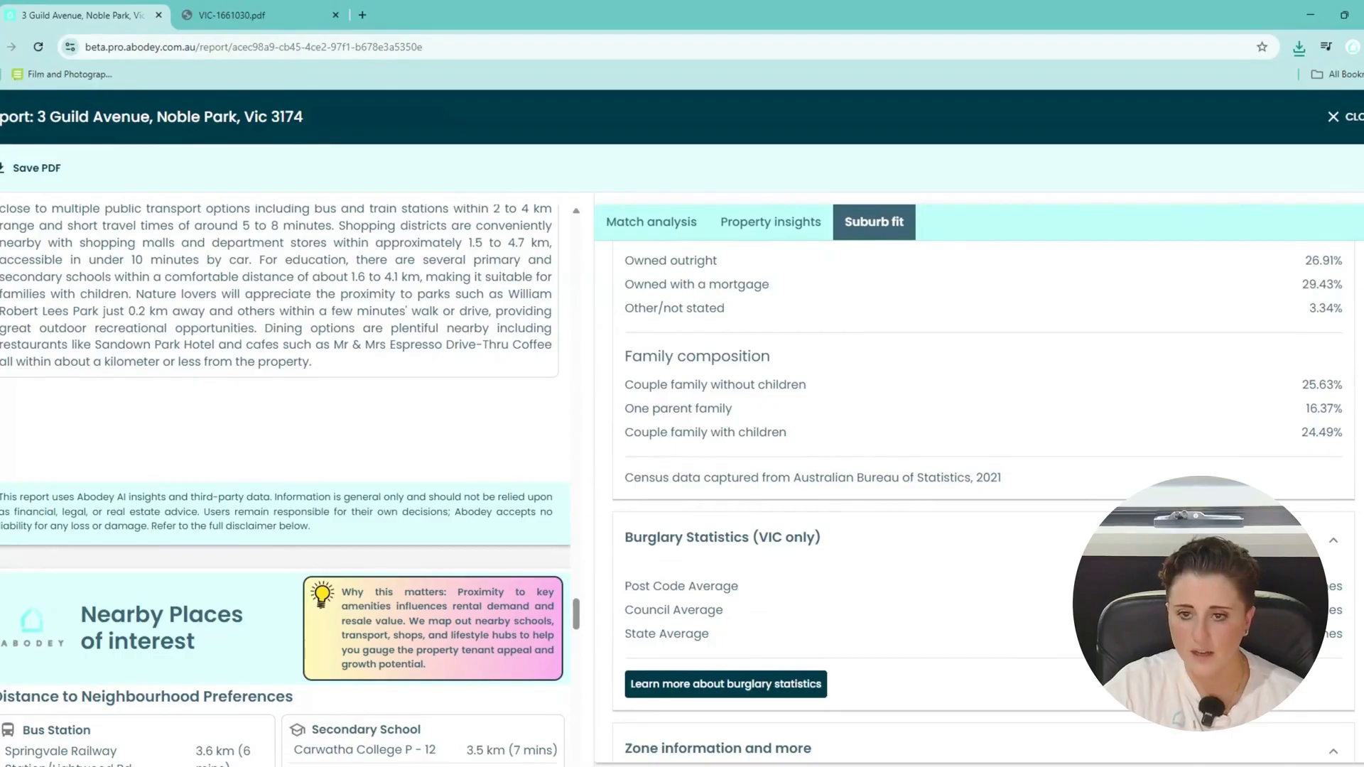
scroll(879, 435, down, 3)
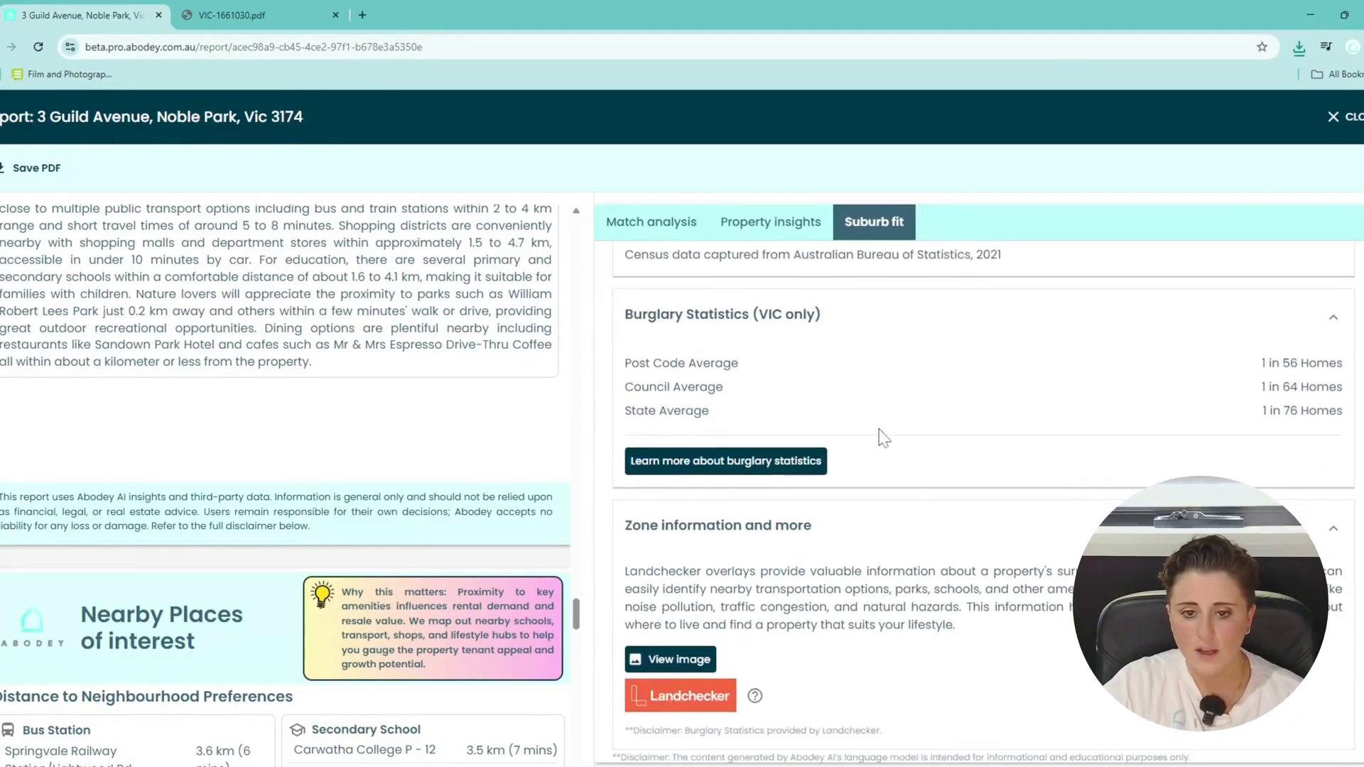
scroll(876, 429, down, 1)
scroll(495, 429, down, 10)
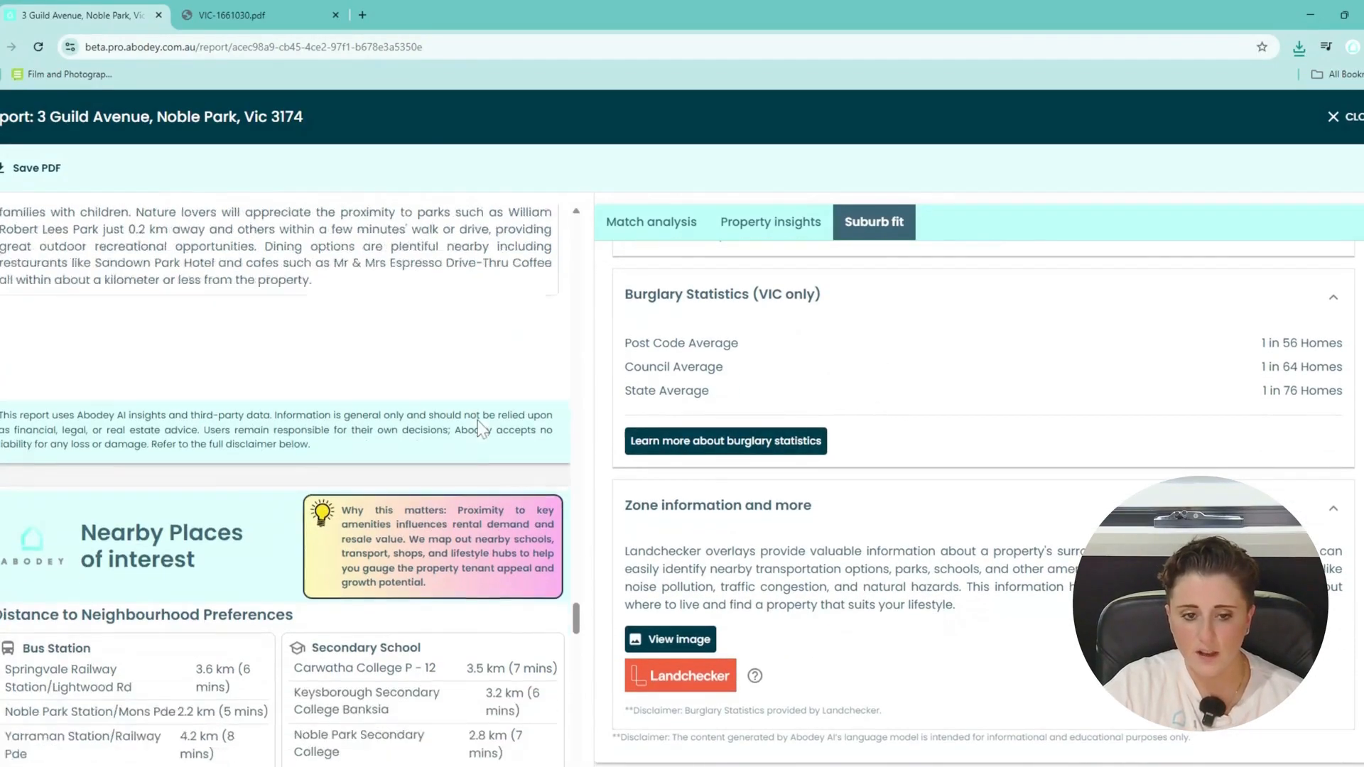
scroll(480, 426, down, 10)
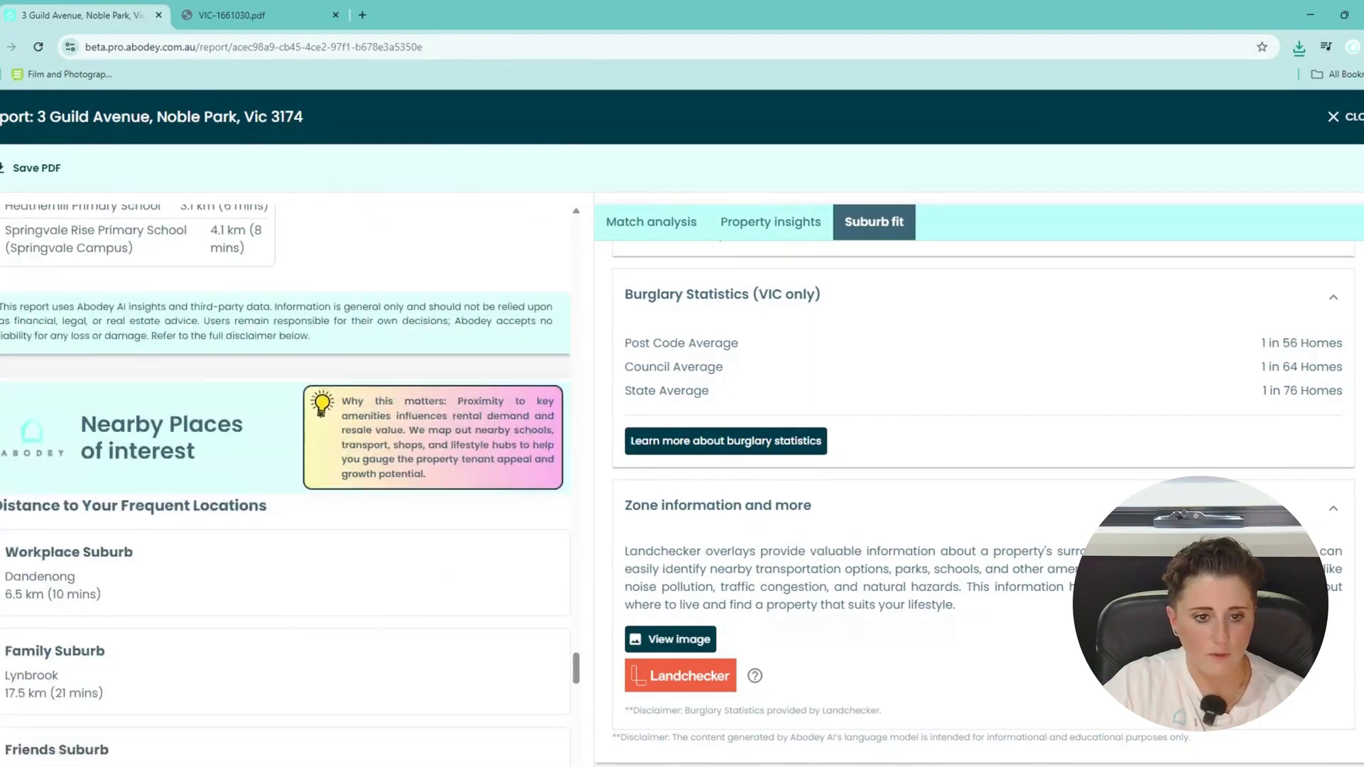
scroll(480, 426, down, 8)
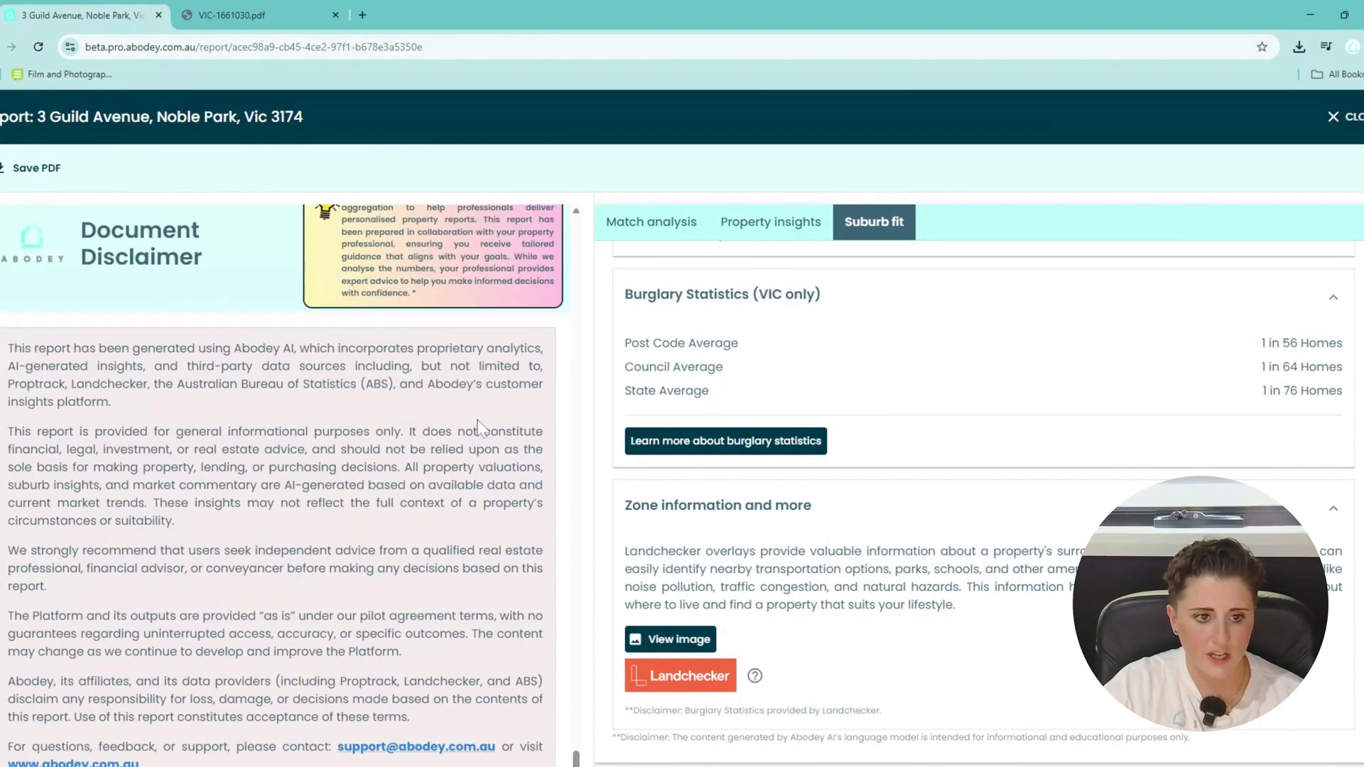
Write a short test note starting 'Hey' in A Note from your professional.
scroll(480, 426, up, 6)
drag(576, 739, 589, 339)
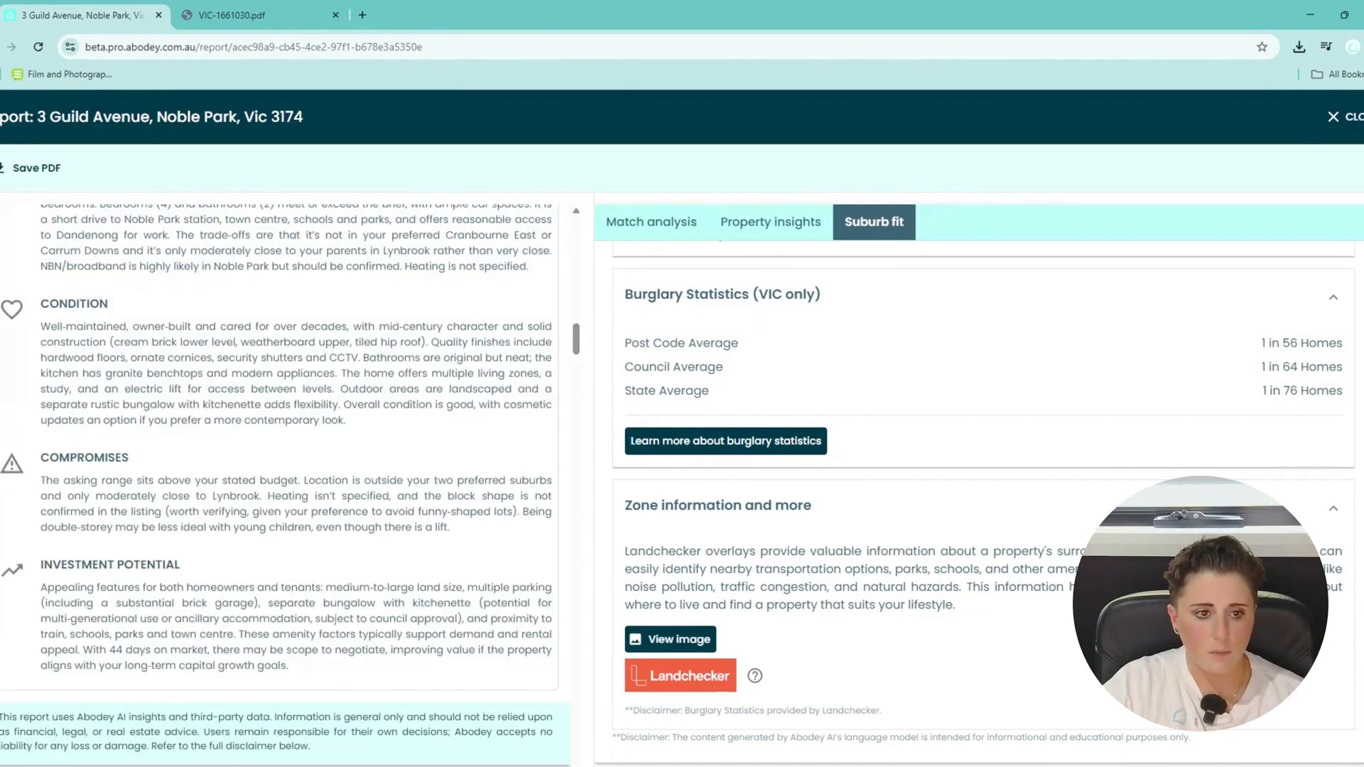
scroll(517, 423, down, 6)
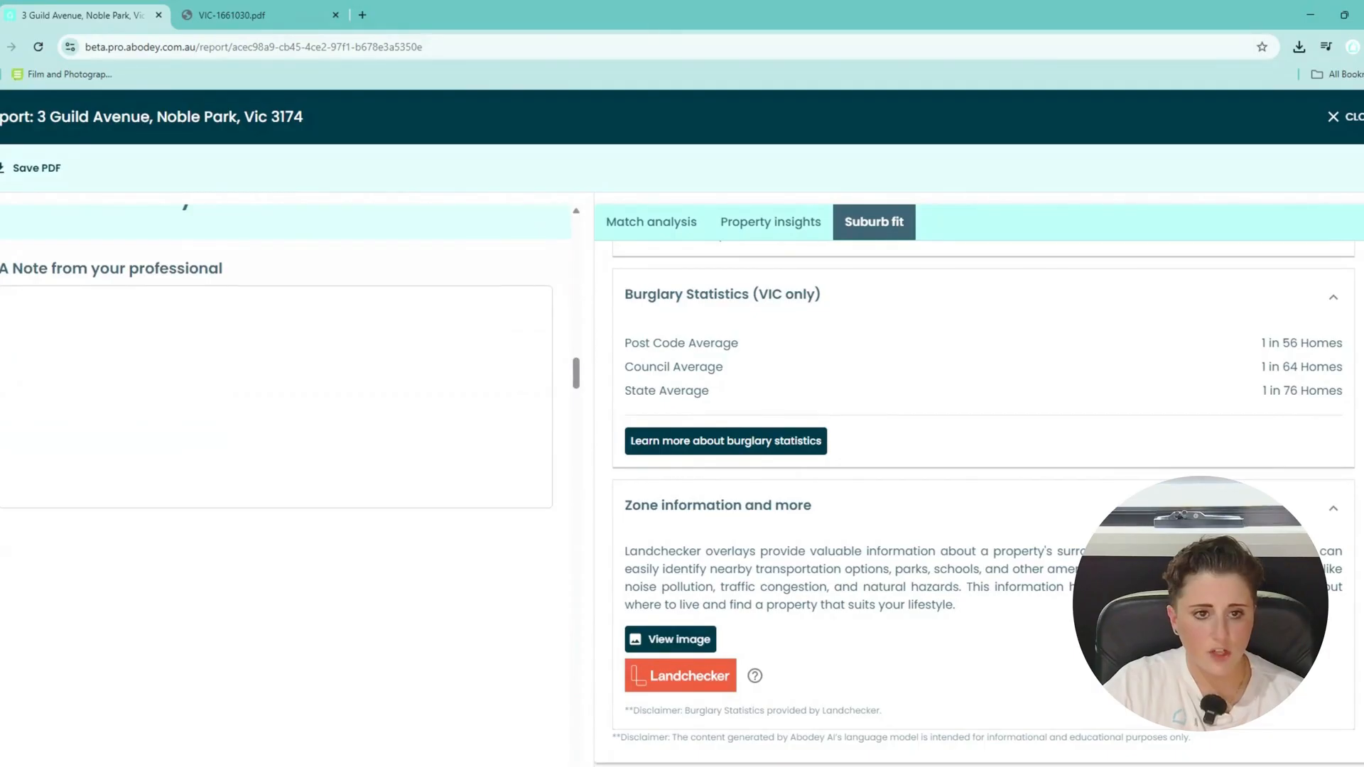
click(276, 396)
scroll(395, 396, up, 3)
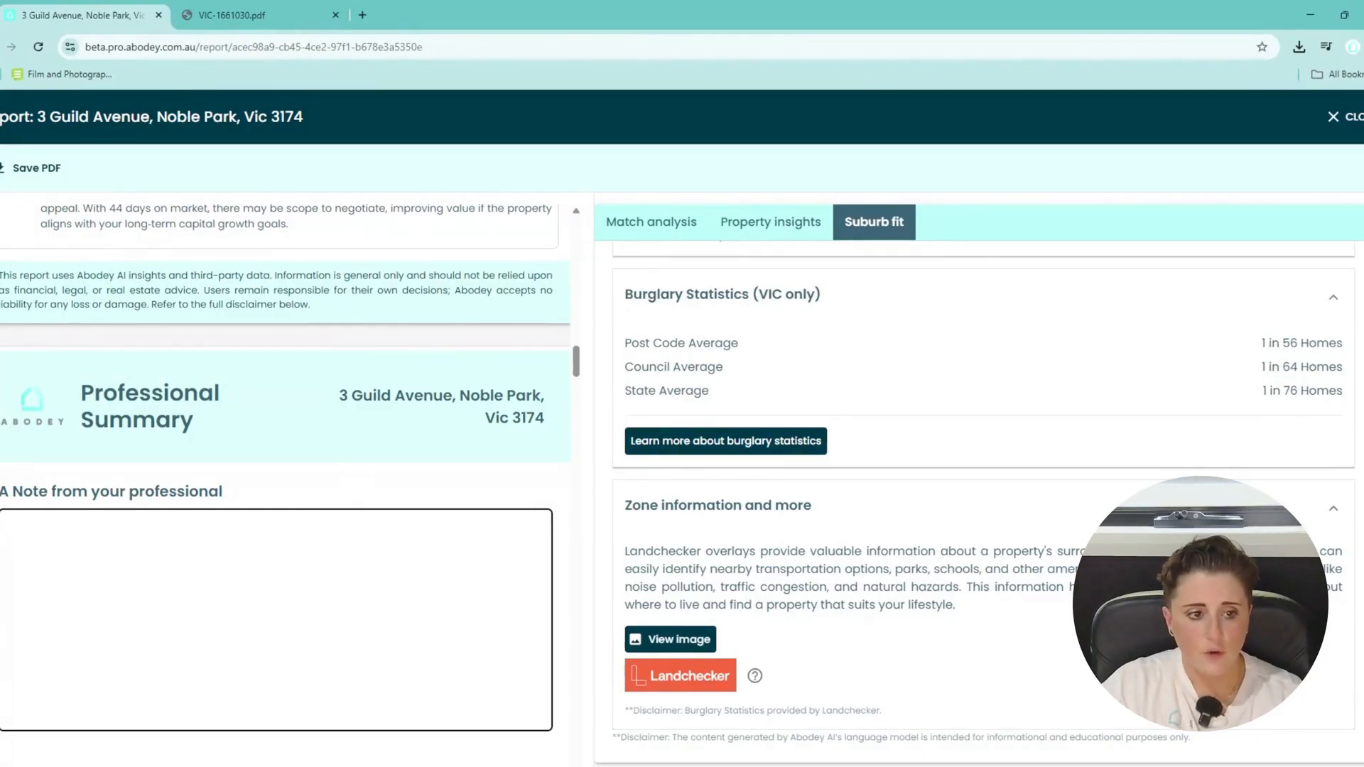
text(Hey here)
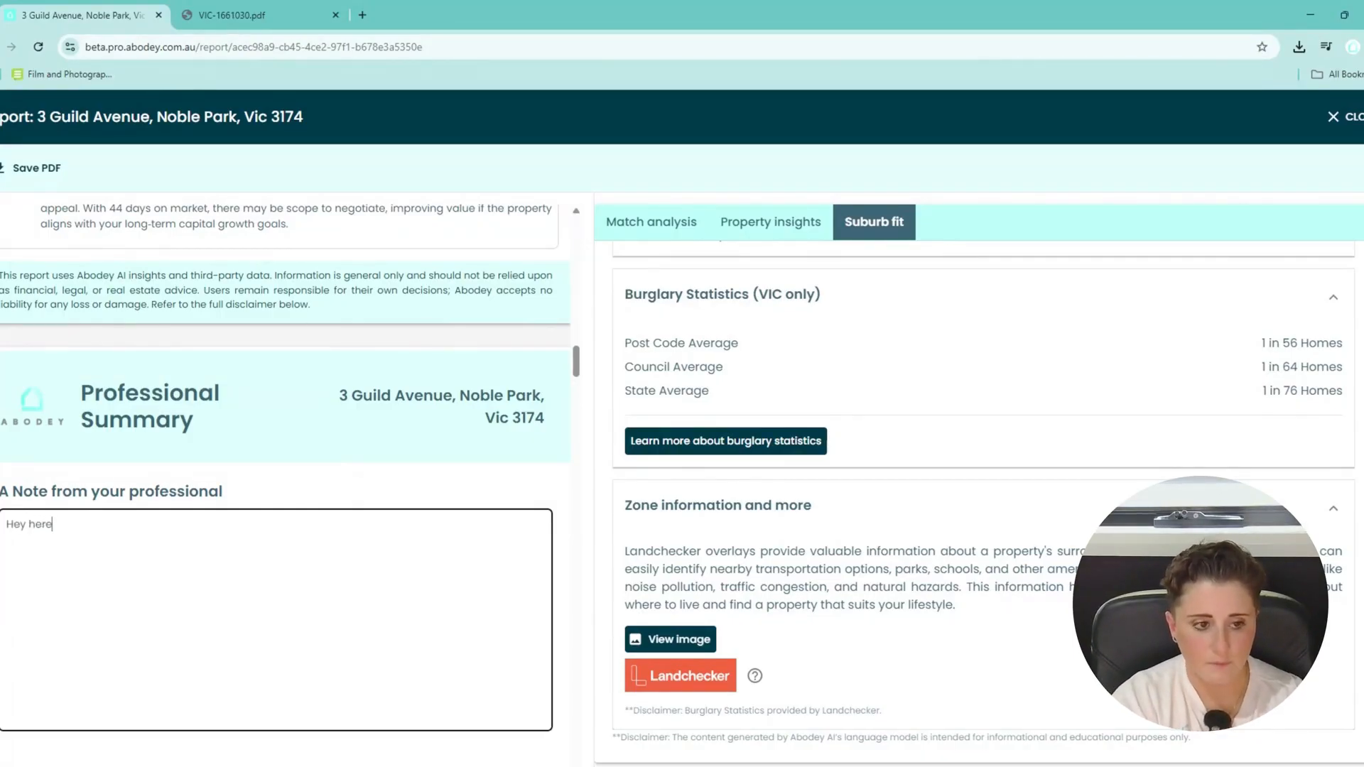
key(BackSpace)
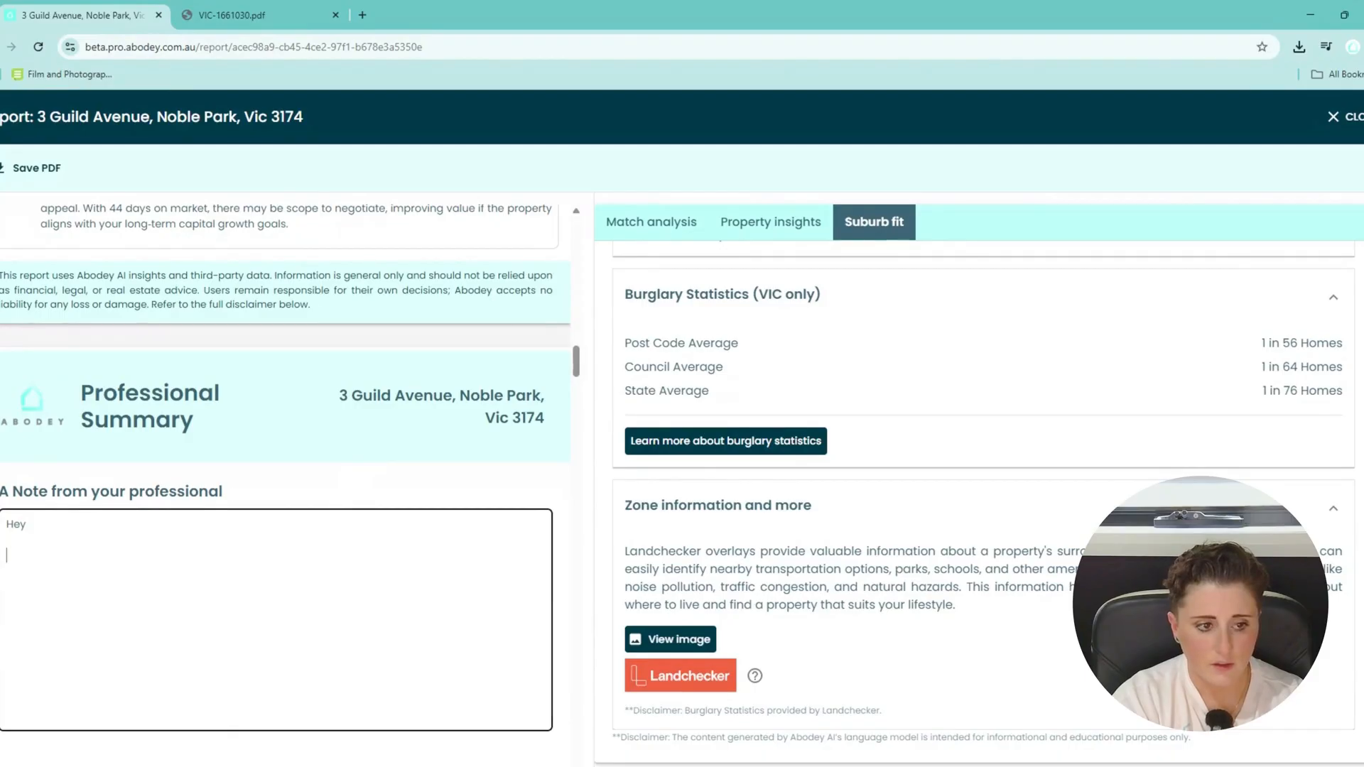
text(isd XYZ)
key(Return)
key(Return)
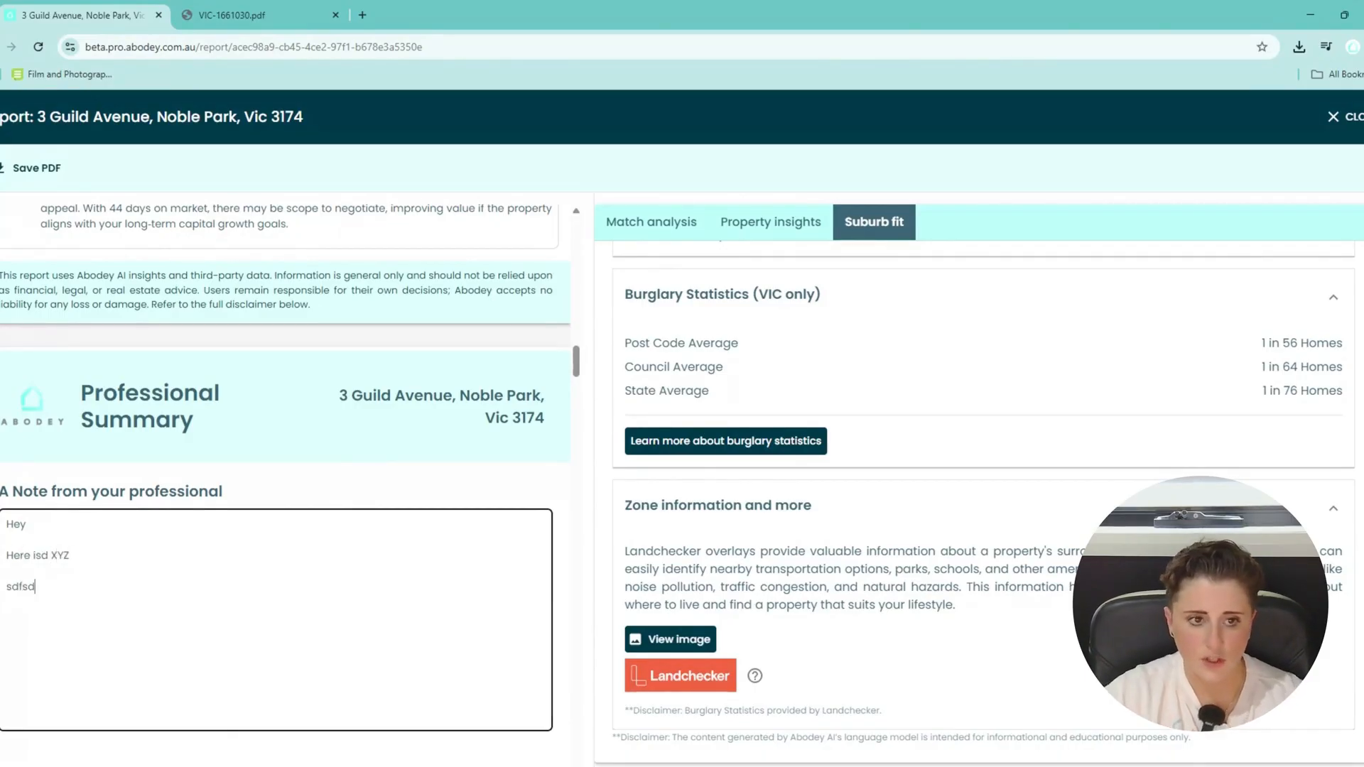
click(29, 171)
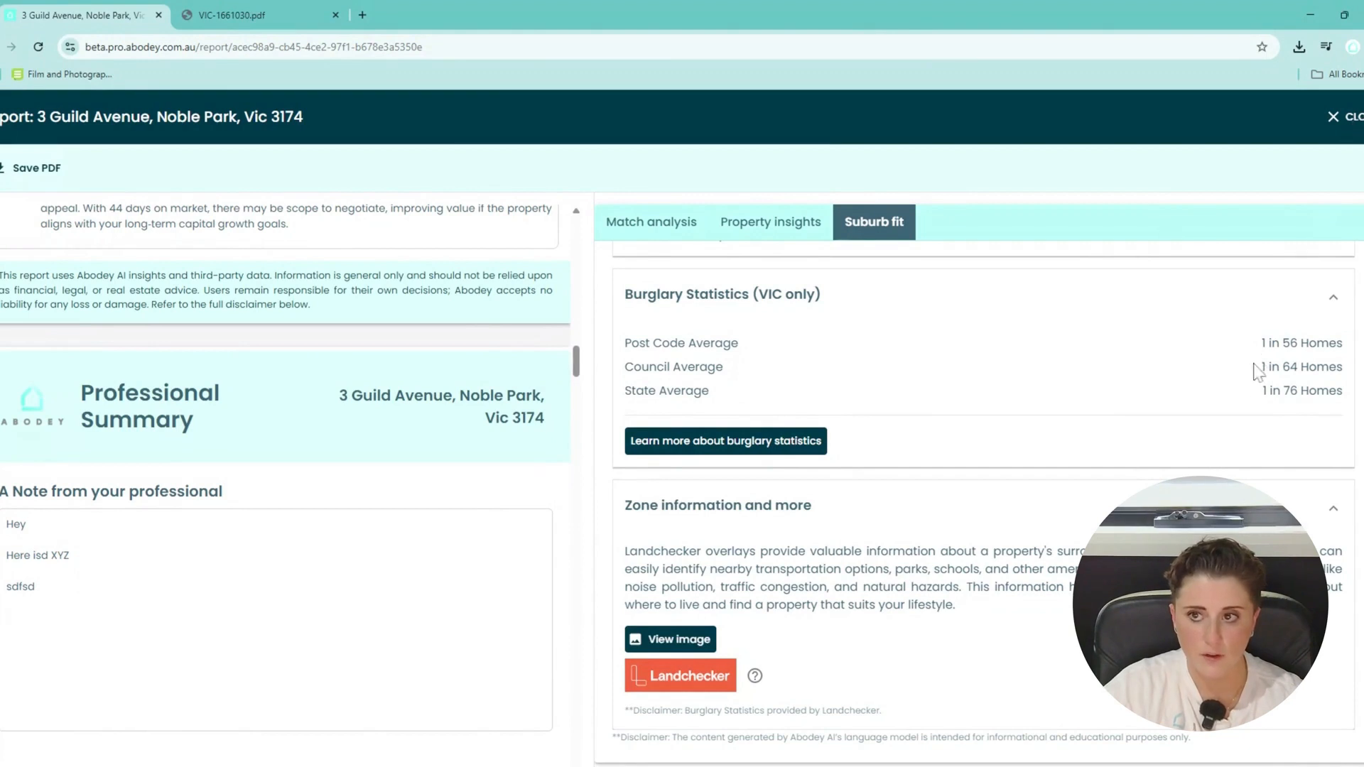
scroll(1137, 449, up, 4)
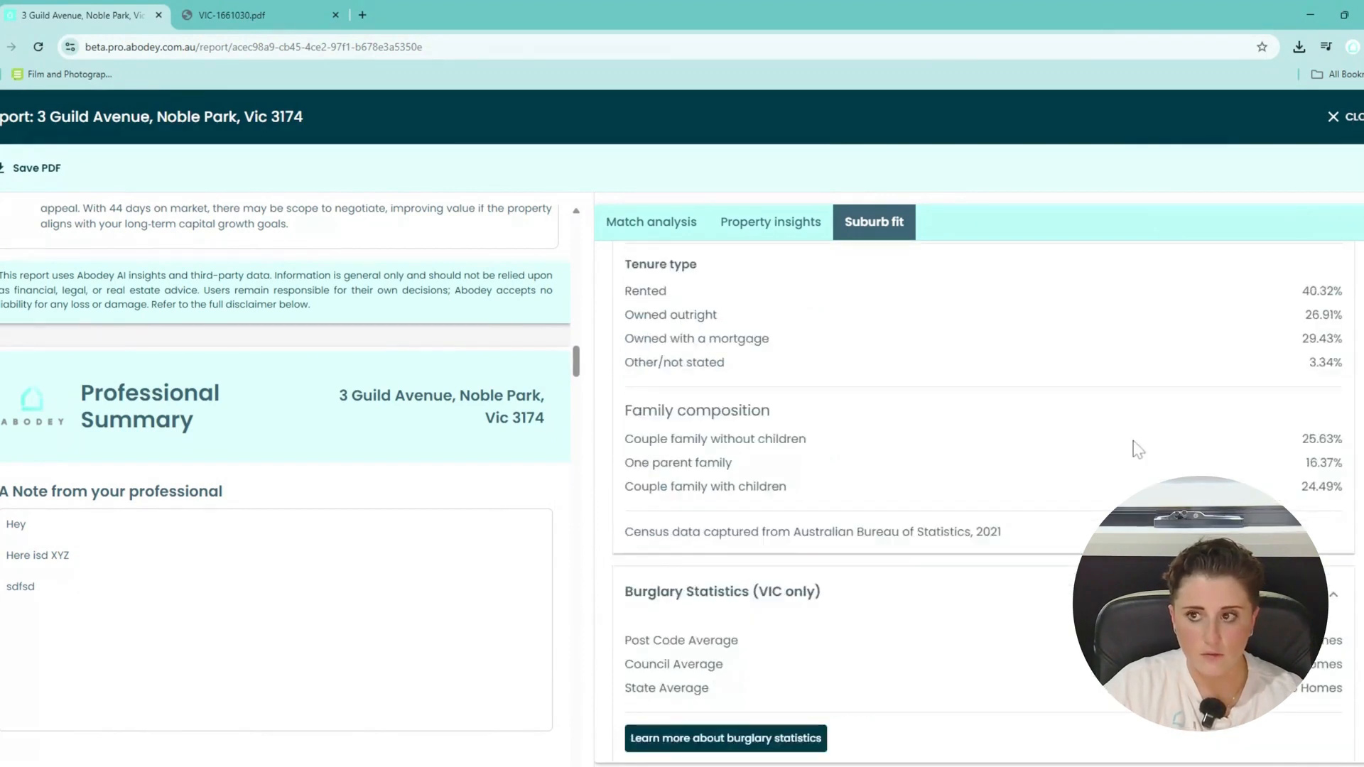
scroll(1144, 426, up, 6)
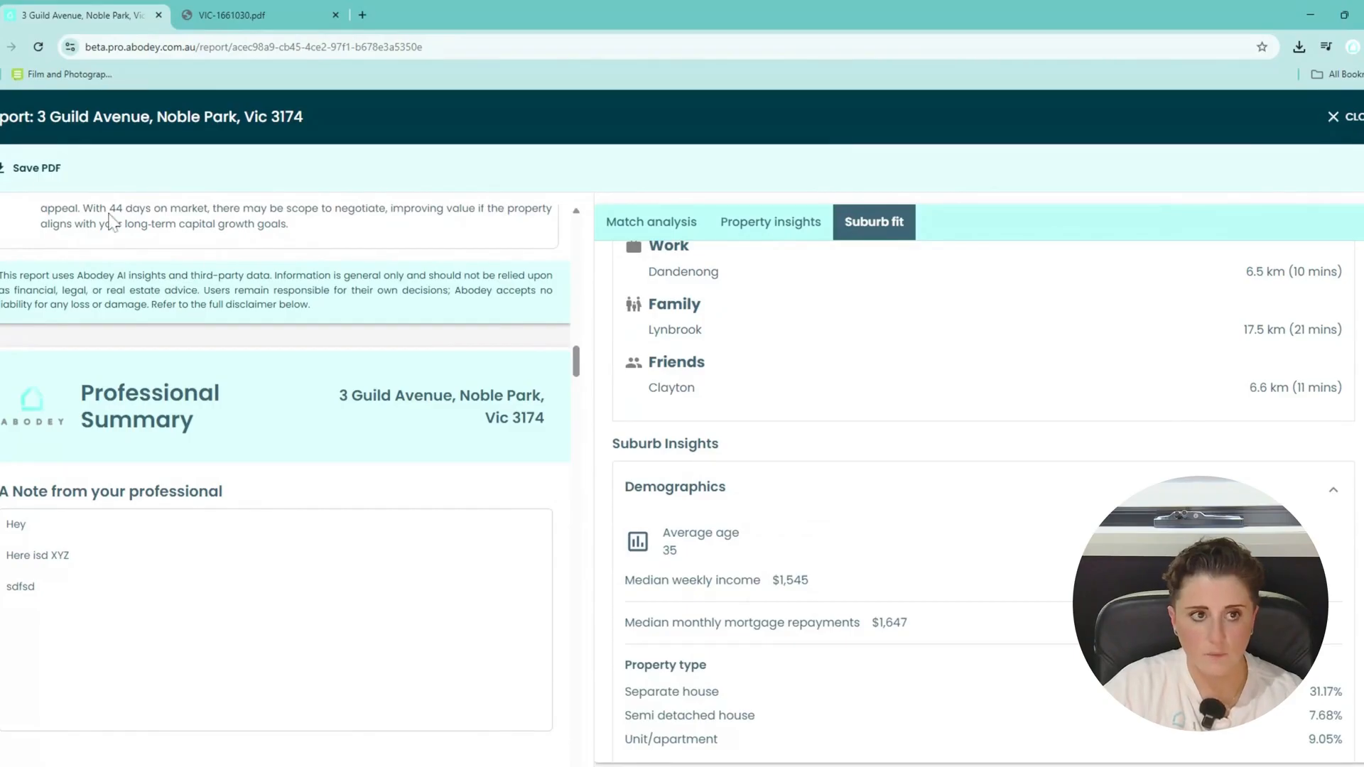
scroll(126, 202, up, 4)
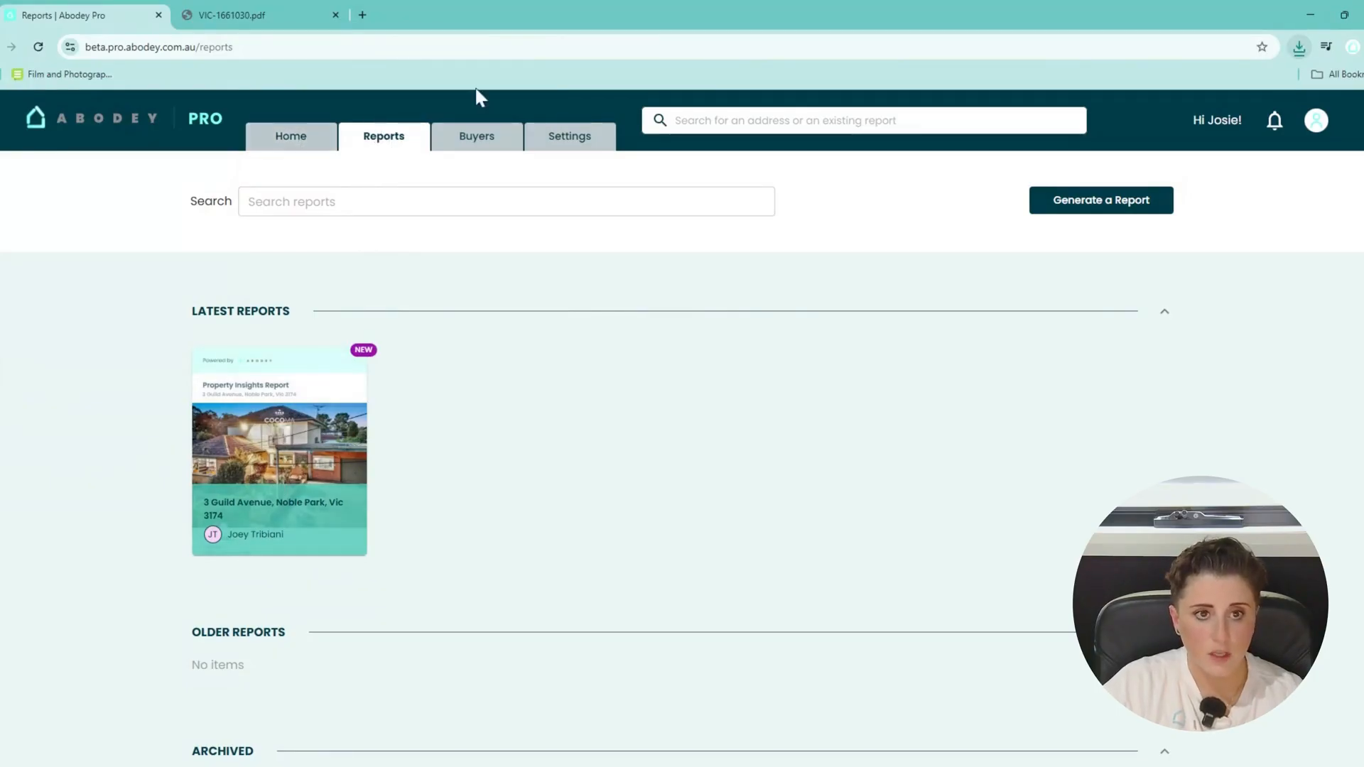
click(302, 139)
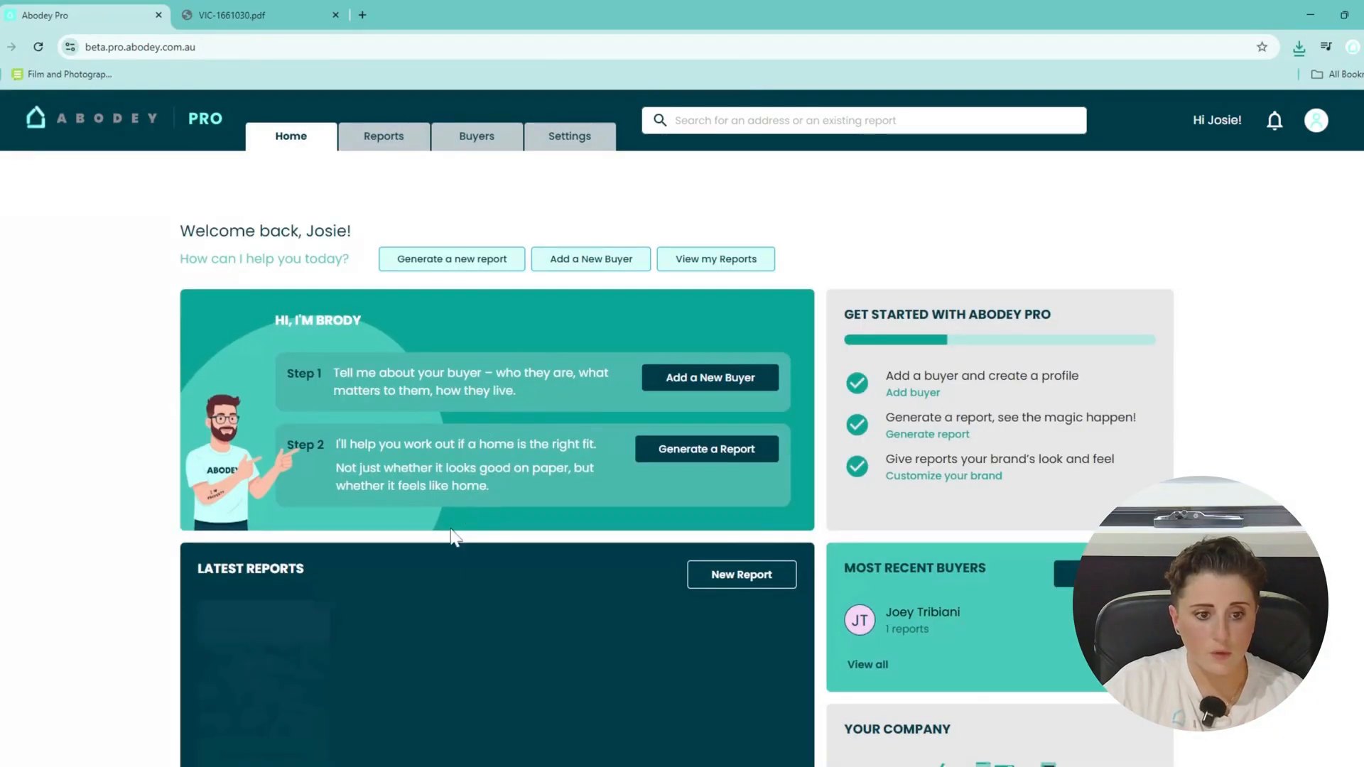
scroll(457, 574, down, 2)
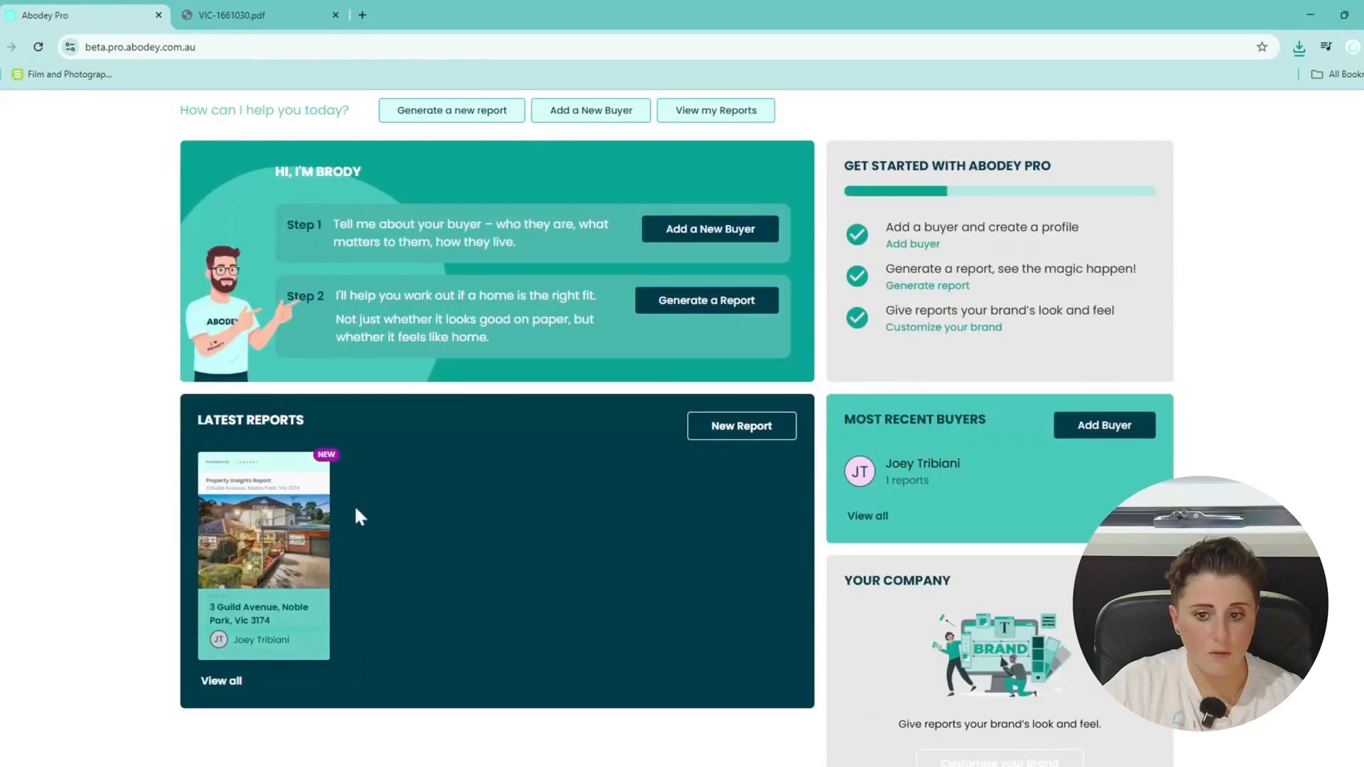
scroll(419, 583, up, 2)
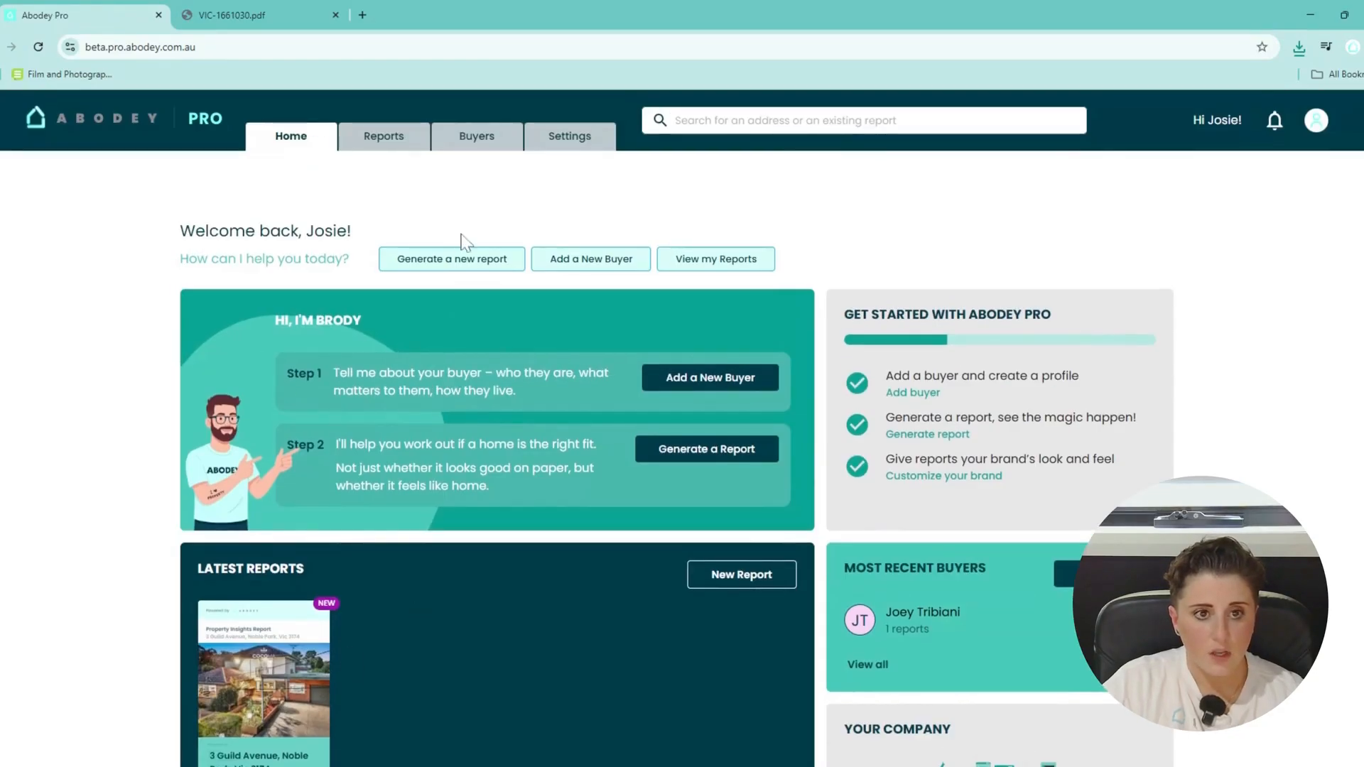
Start a new buyer profile with the buyer's first name, last name and e-mail.
click(572, 264)
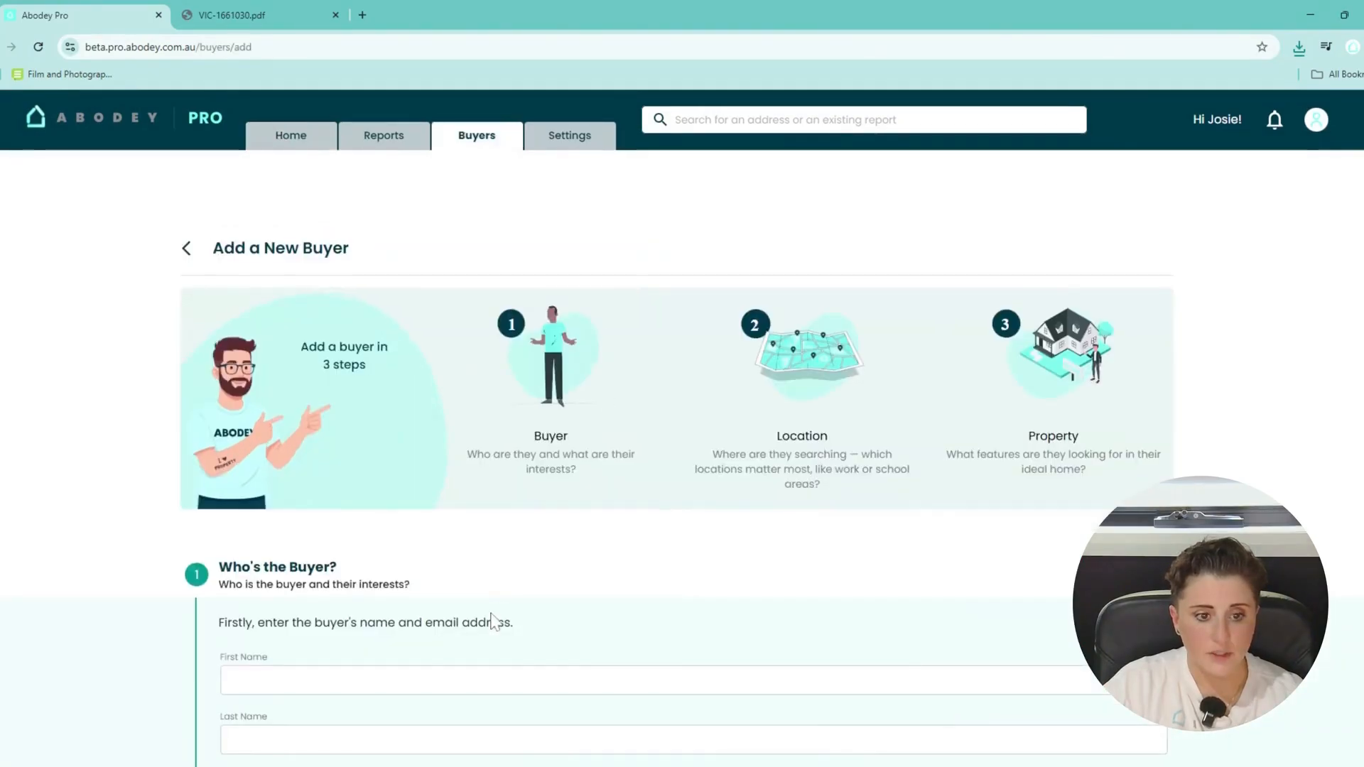
scroll(495, 622, down, 2)
click(468, 533)
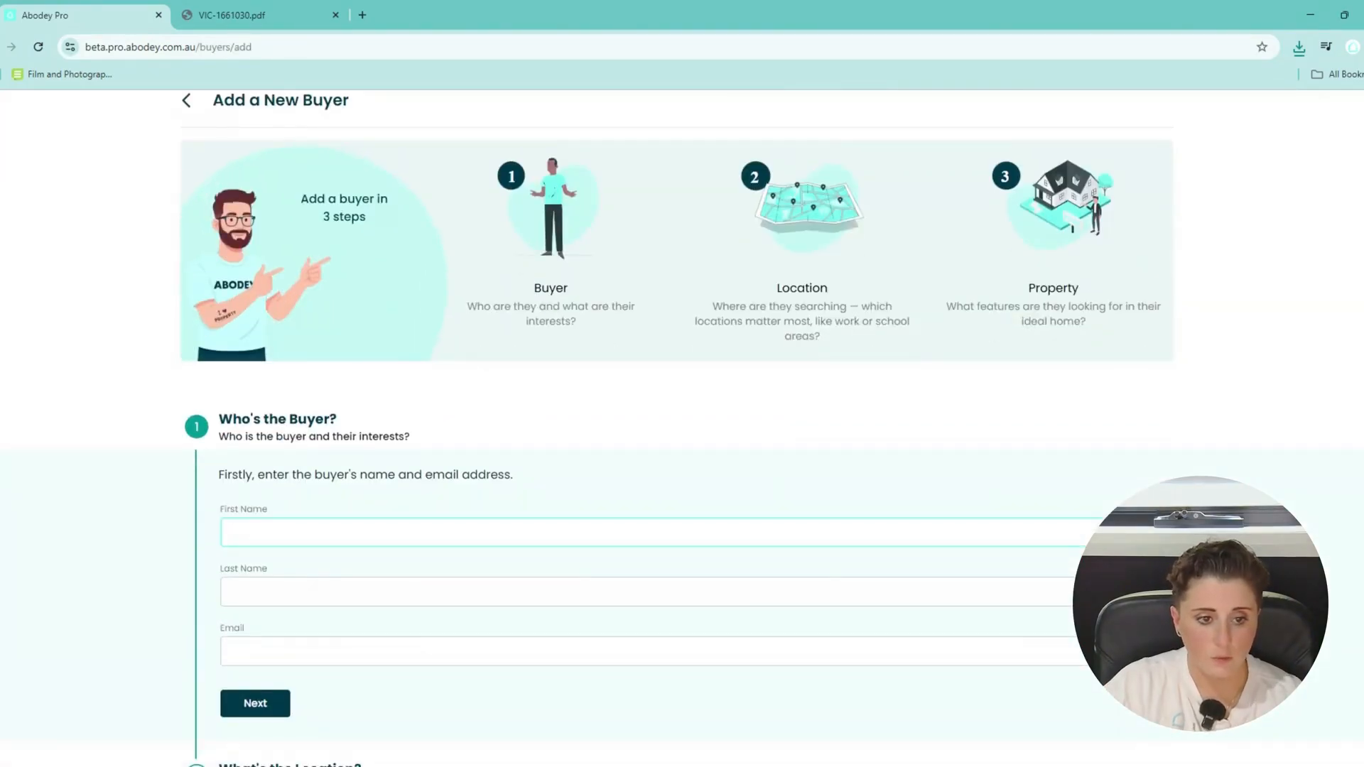
key(Tab)
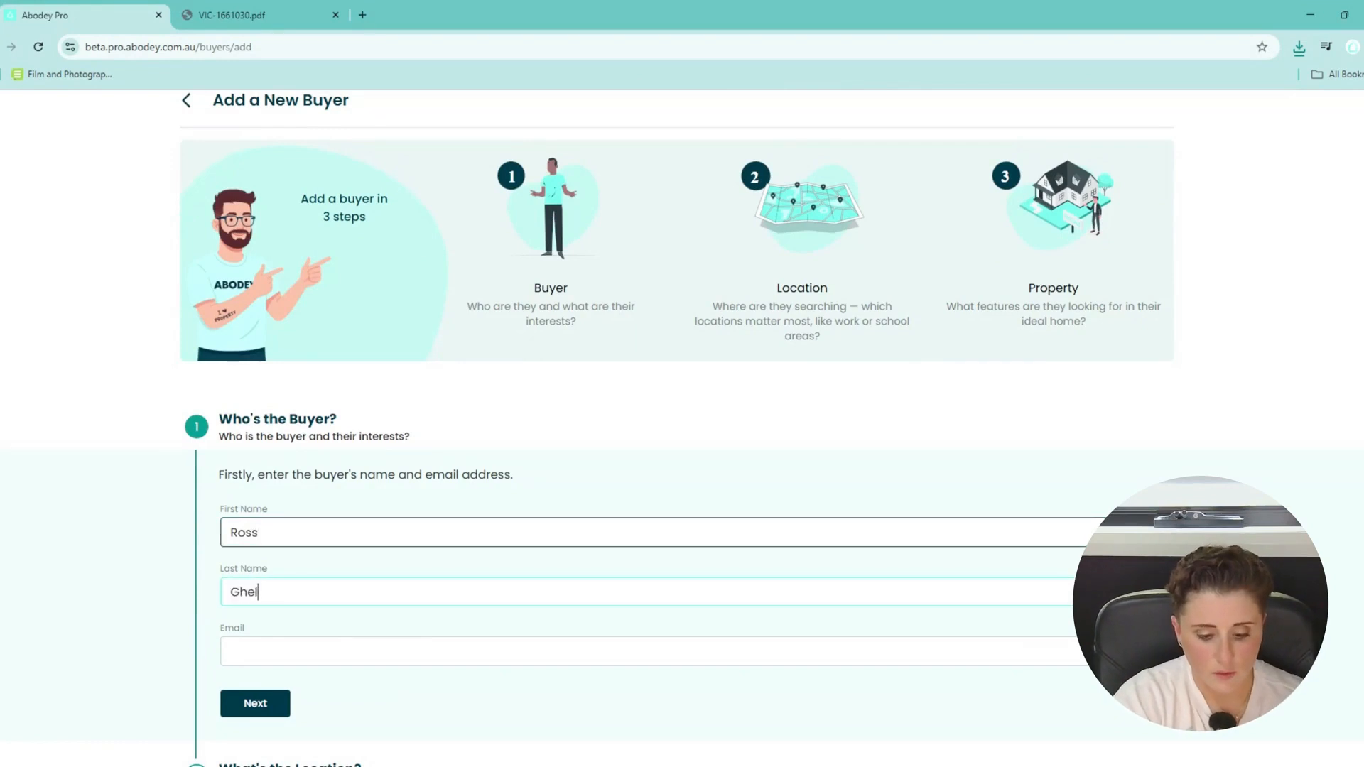
key(Tab)
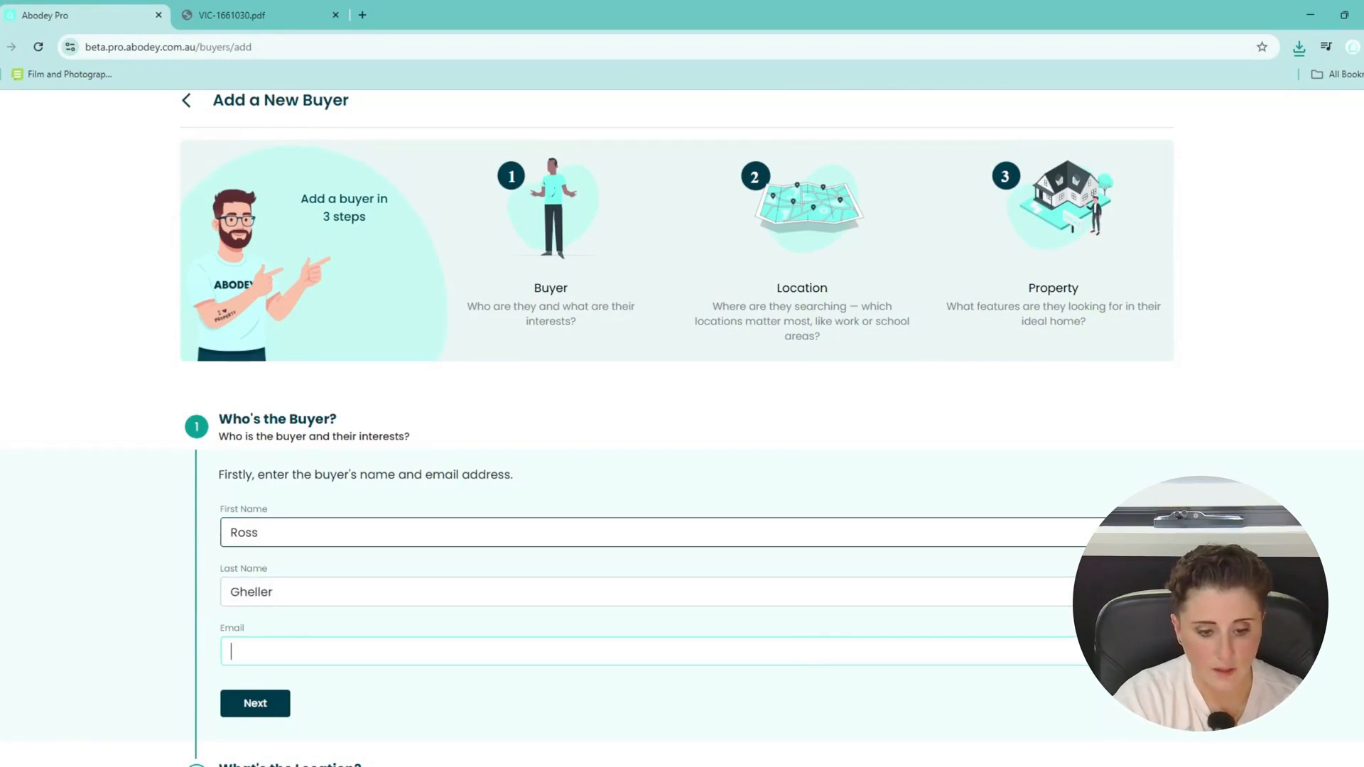
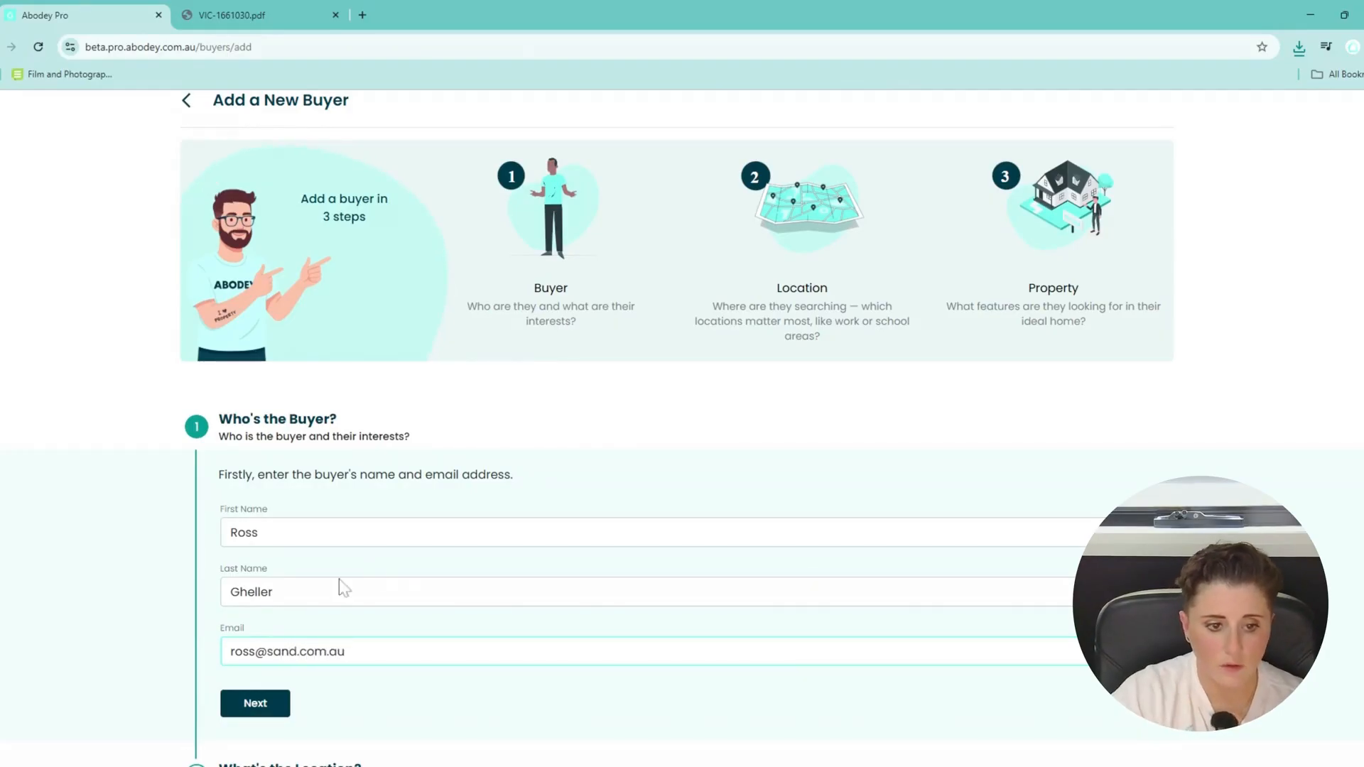
click(242, 715)
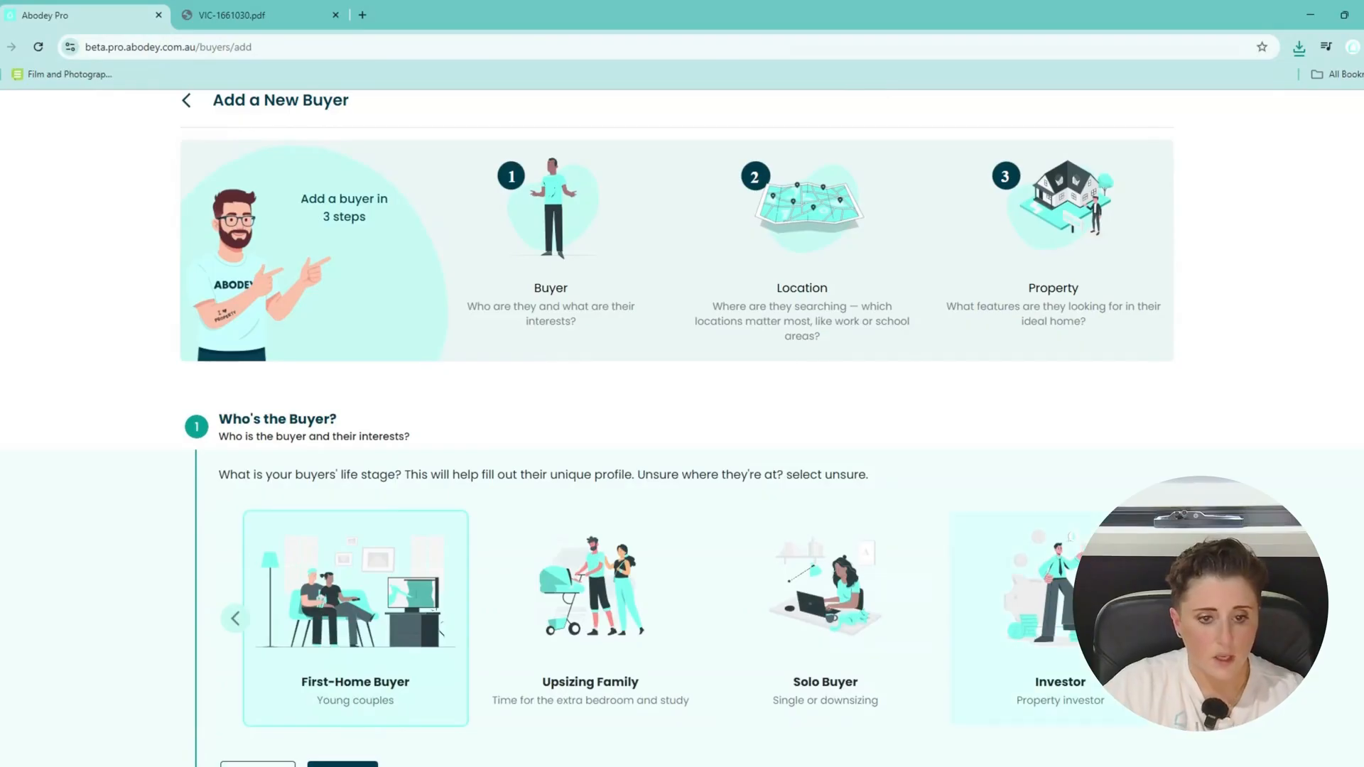
Mark the buyer as an Investor with investment goals and Second time investor experience.
click(1037, 675)
scroll(830, 450, down, 2)
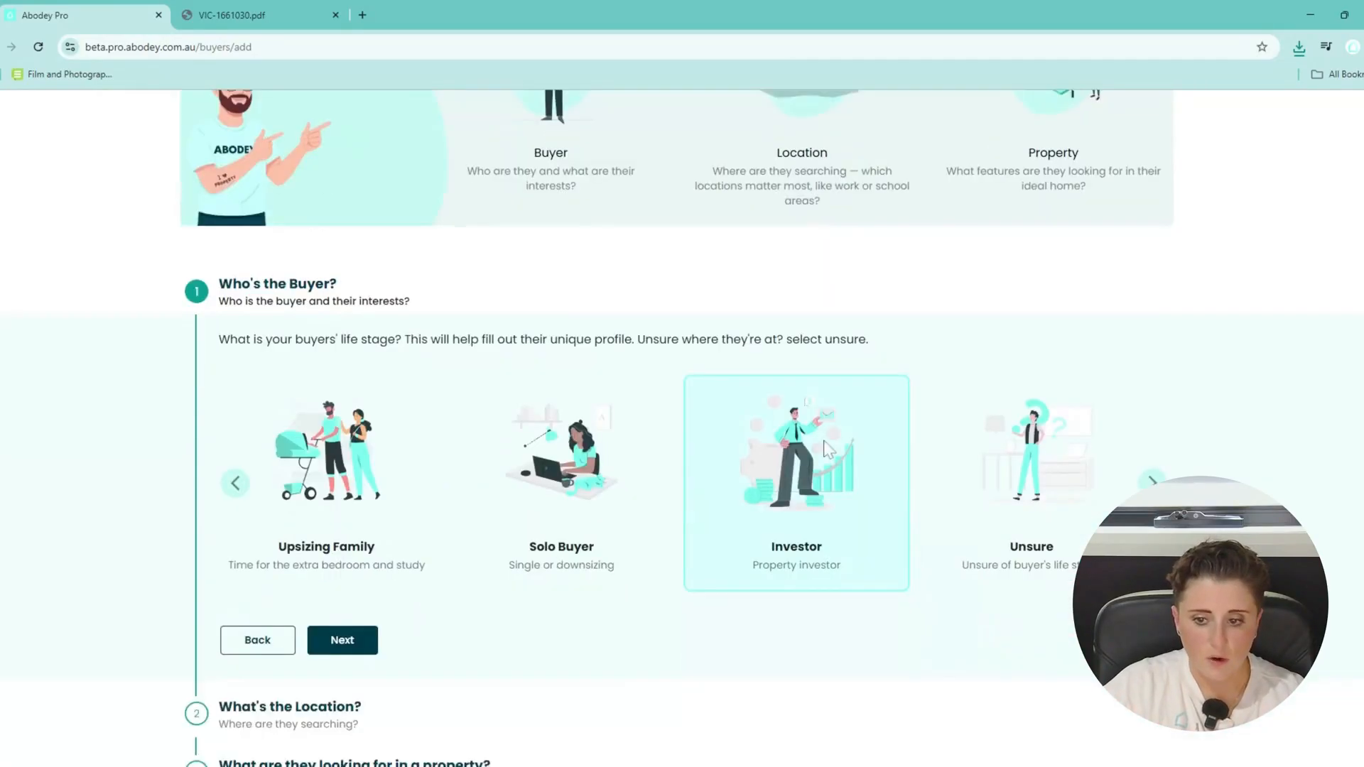
click(359, 634)
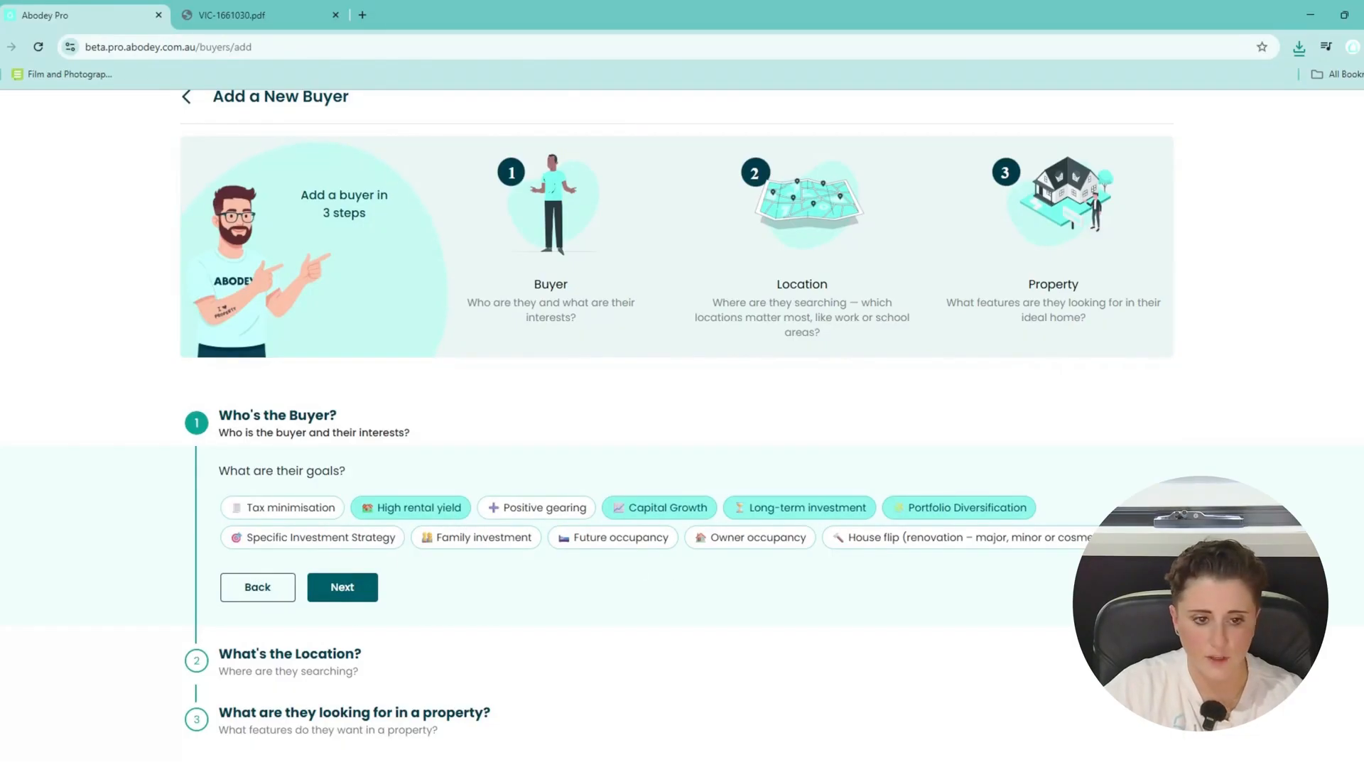
click(345, 594)
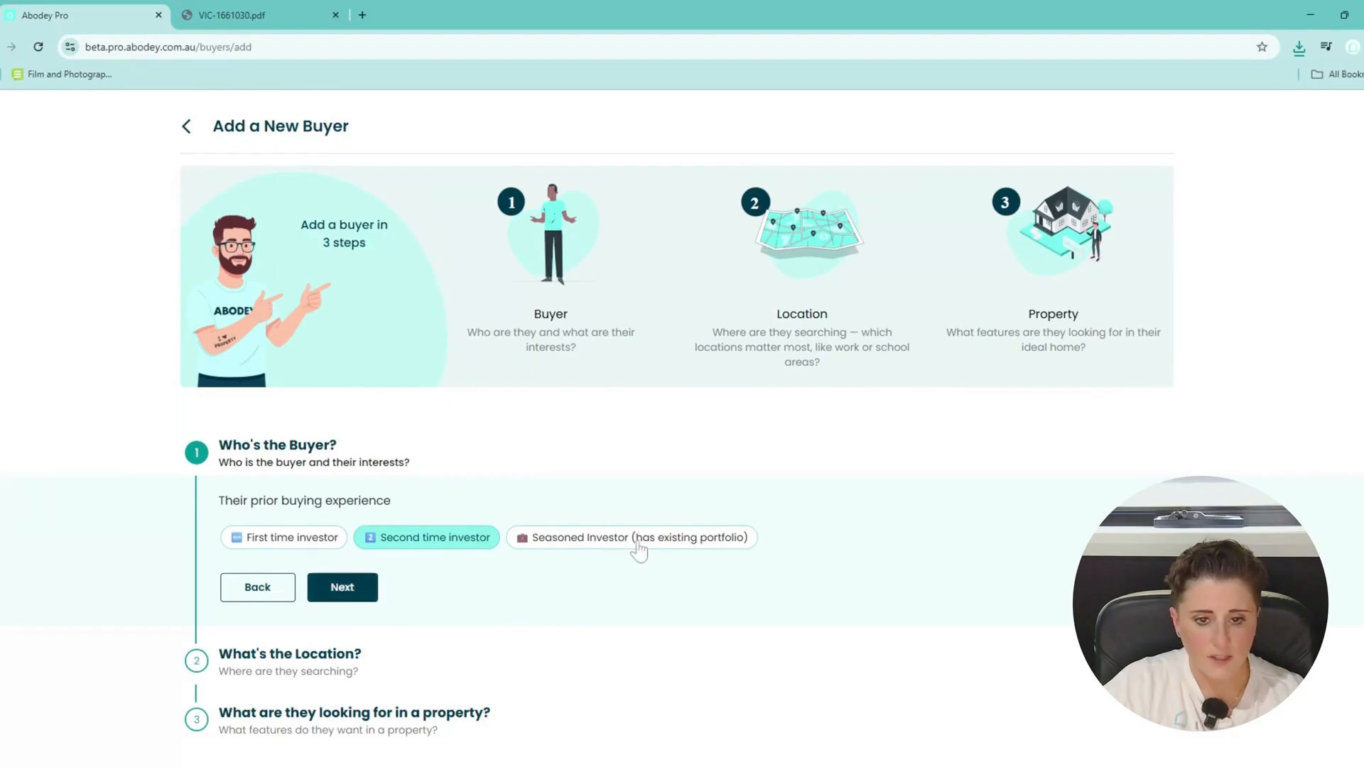
click(345, 588)
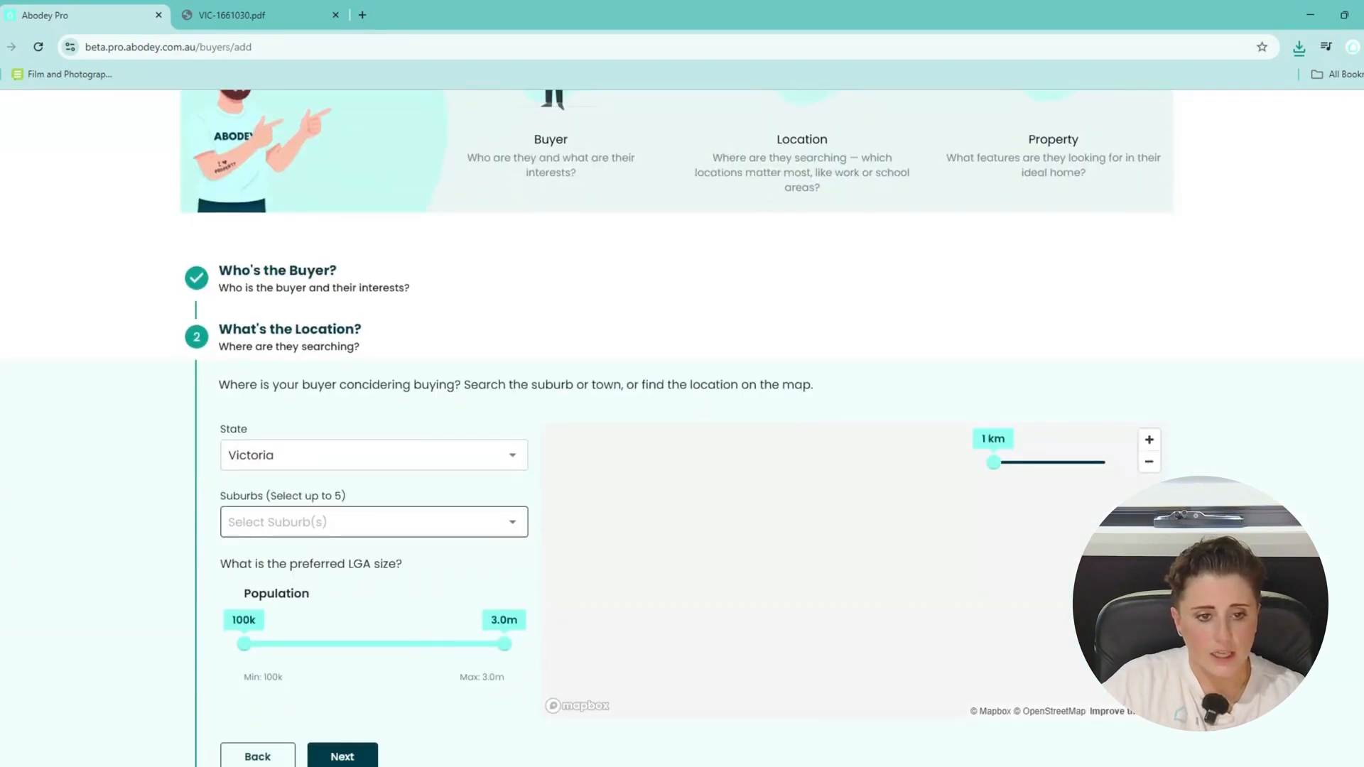
Add Bendigo as the buyer's preferred suburb.
click(370, 522)
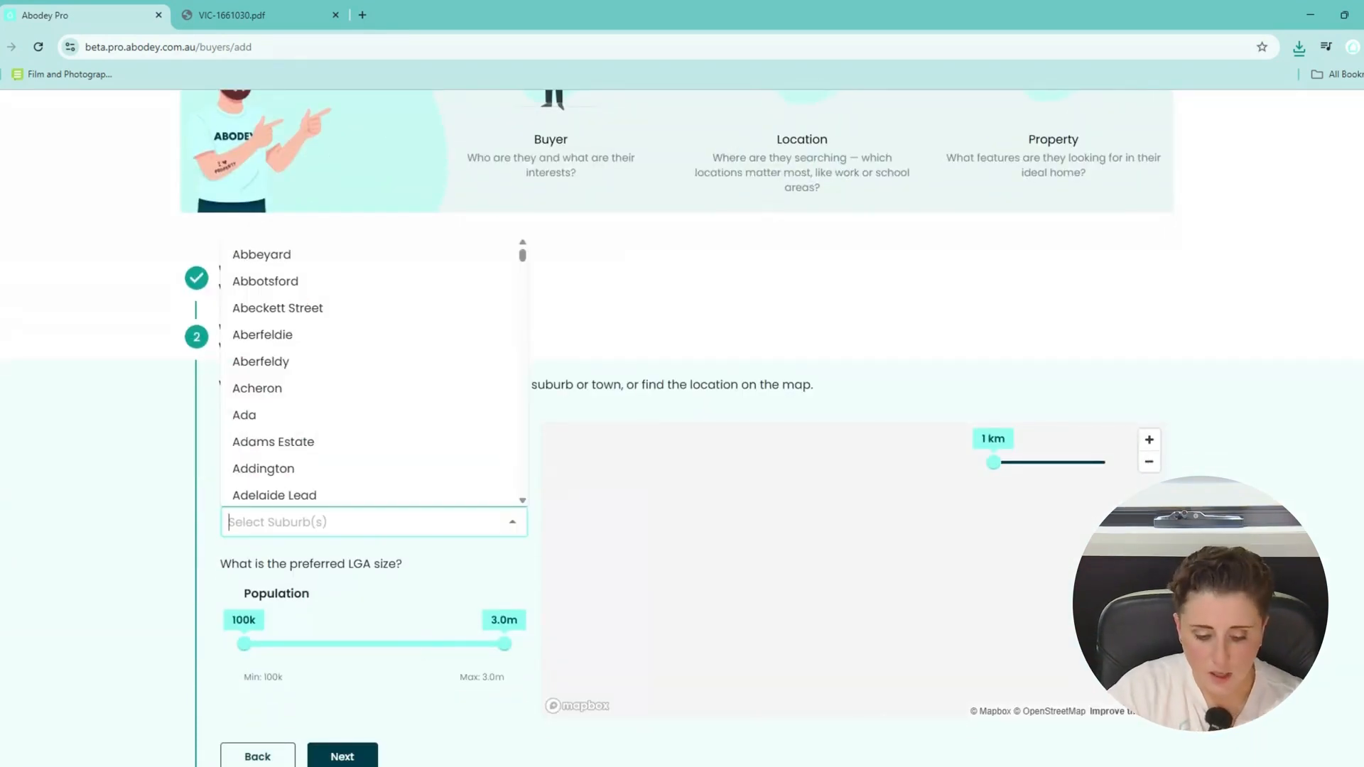
text(bendigo)
key(Return)
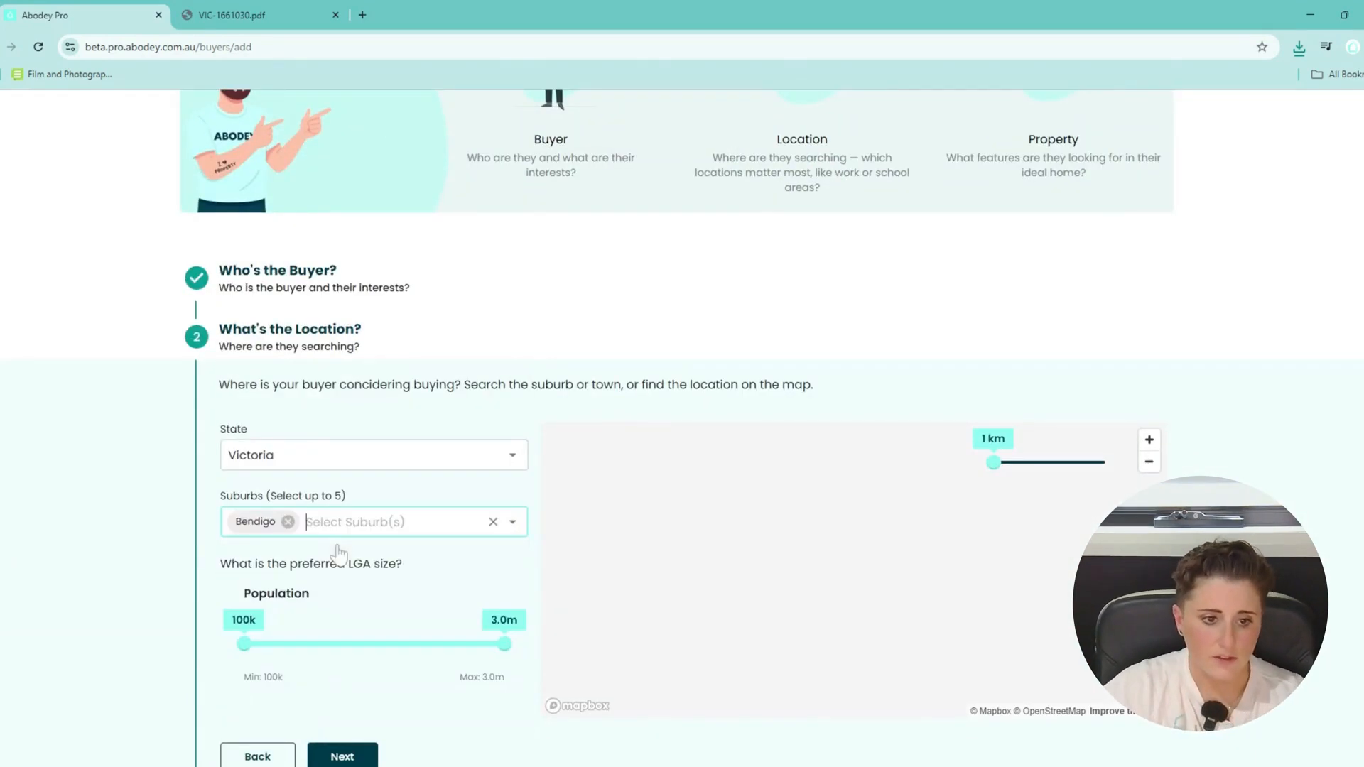
scroll(348, 600, down, 1)
mouse_move(250, 579)
mouse_down()
mouse_move(269, 579)
mouse_move(245, 579)
mouse_up()
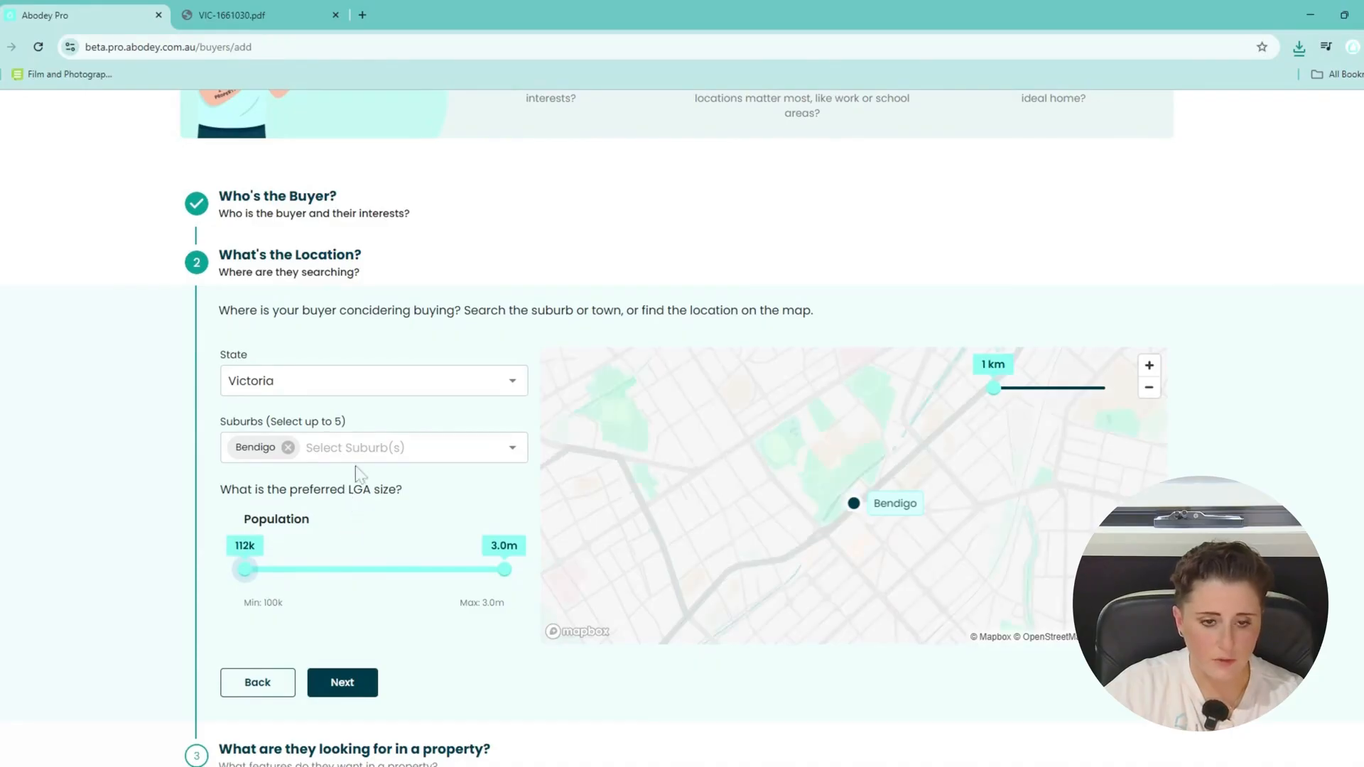
Add Jackass Flat, set the radius to 4 km and minimum population back to 100k.
click(369, 448)
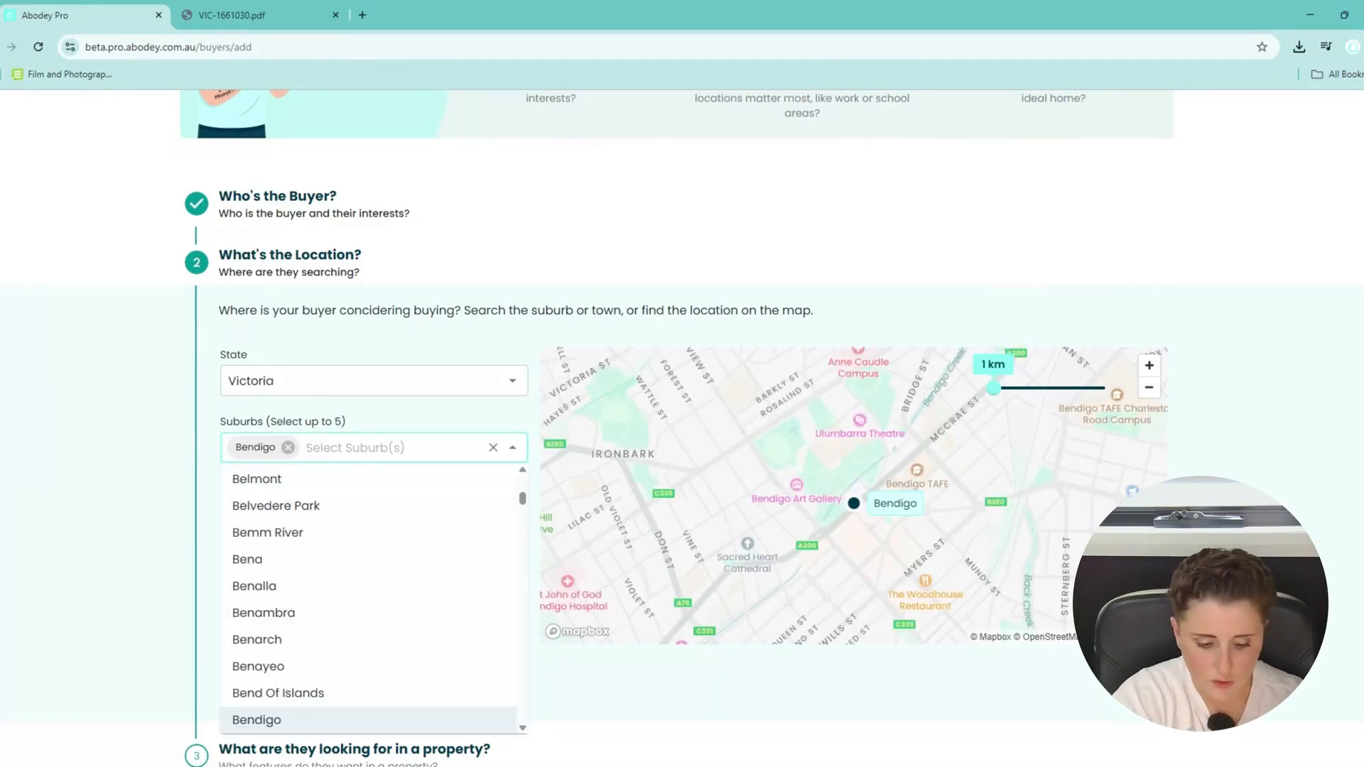
text(jack)
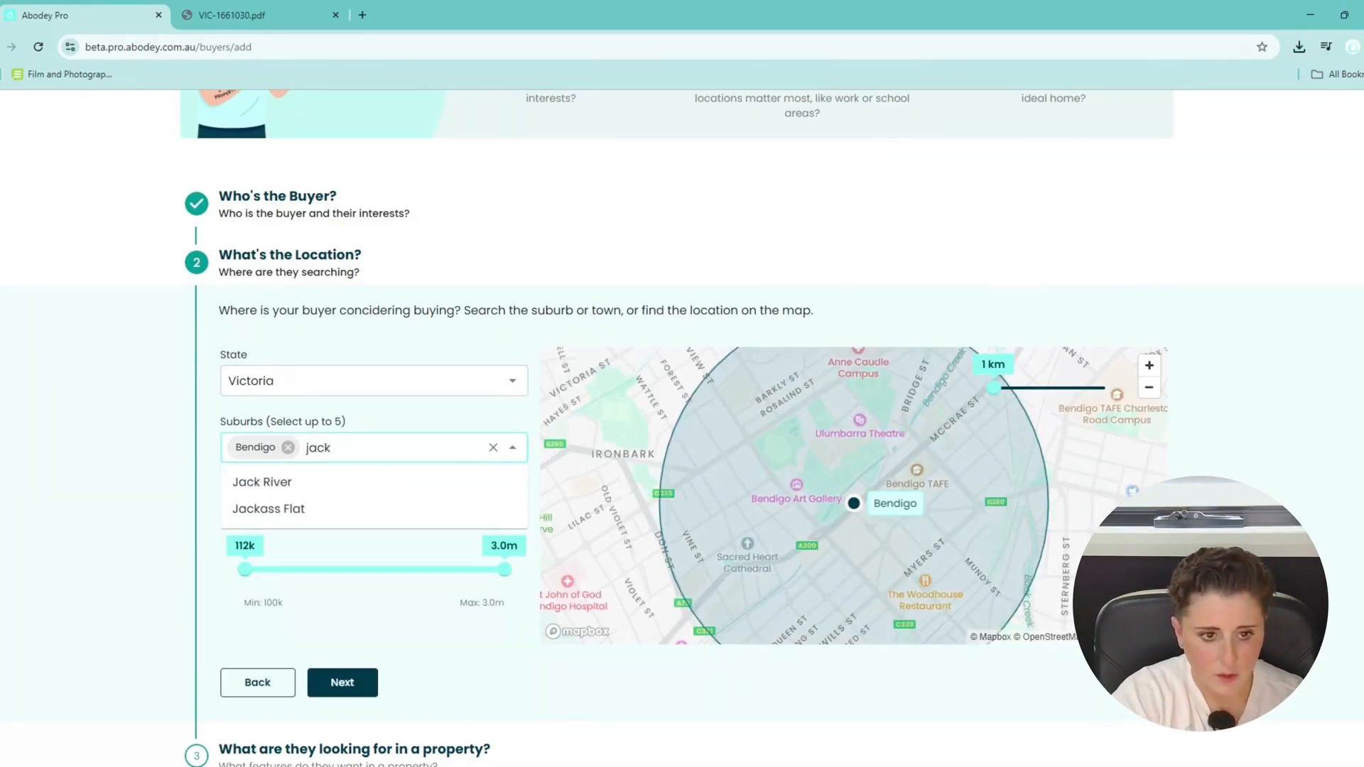
click(328, 508)
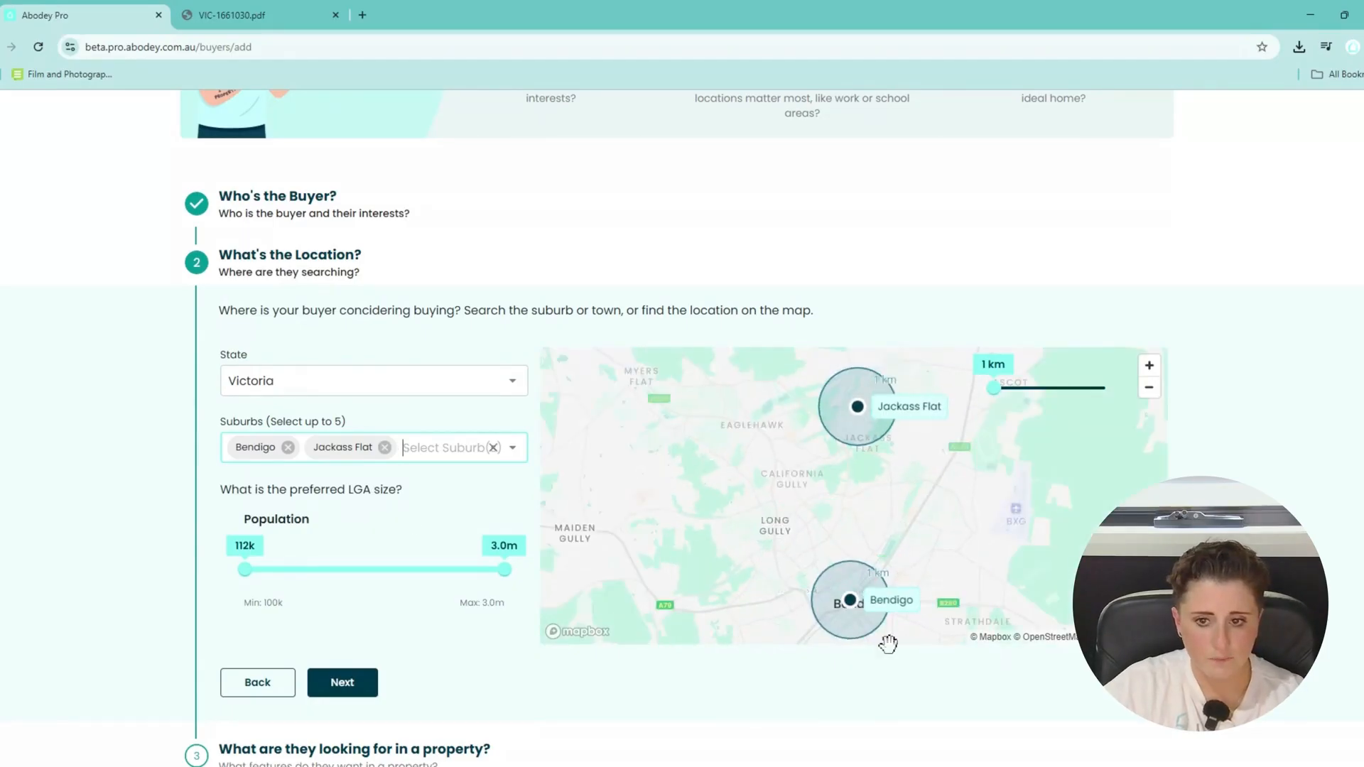
mouse_move(1004, 409)
mouse_down()
mouse_move(1059, 401)
mouse_move(1013, 398)
mouse_up()
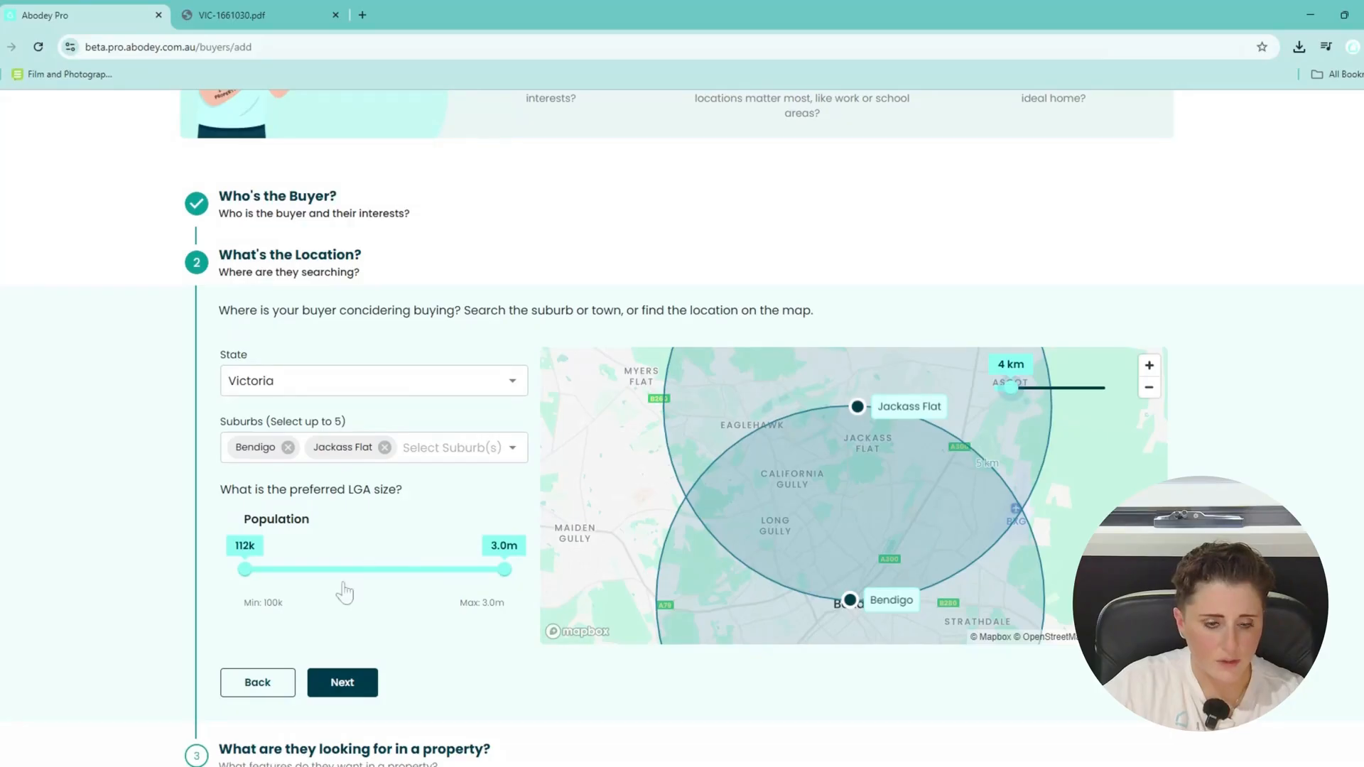
drag(244, 568, 211, 573)
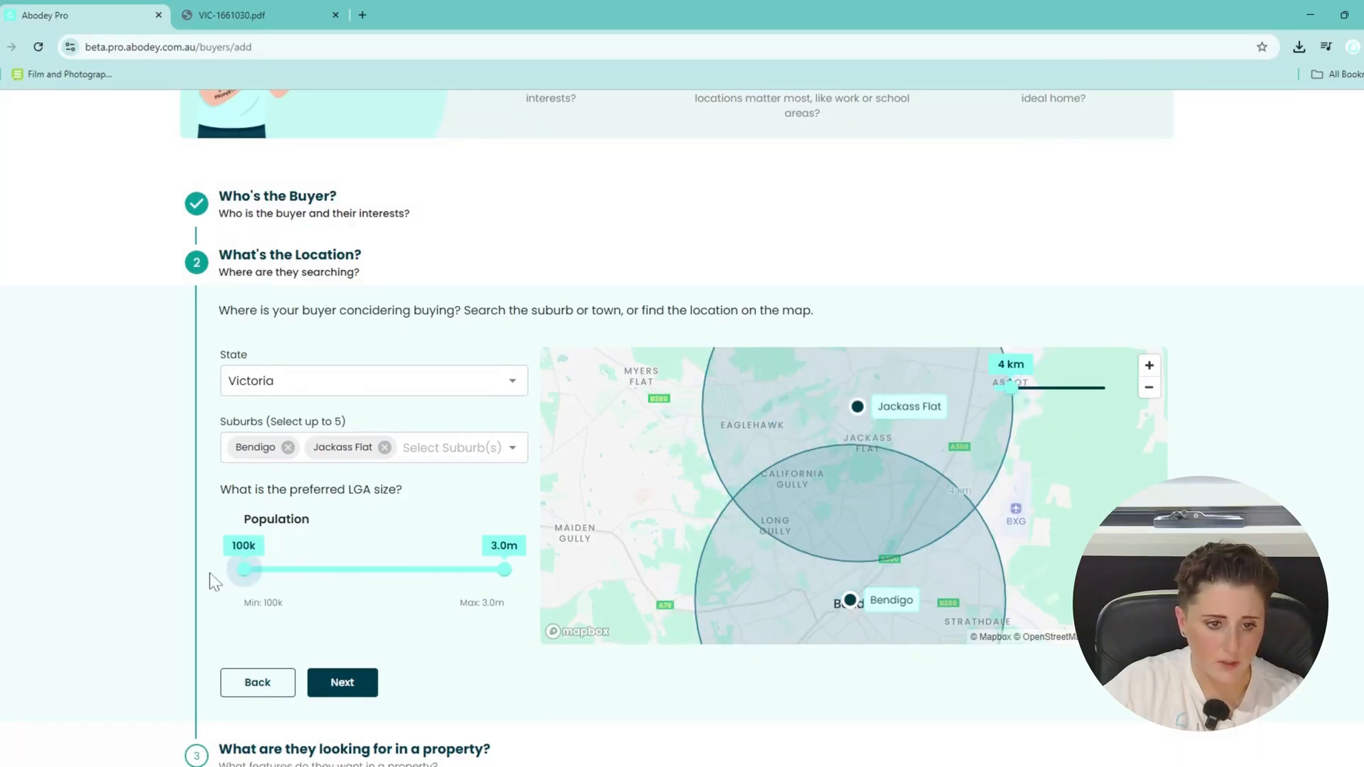
click(355, 688)
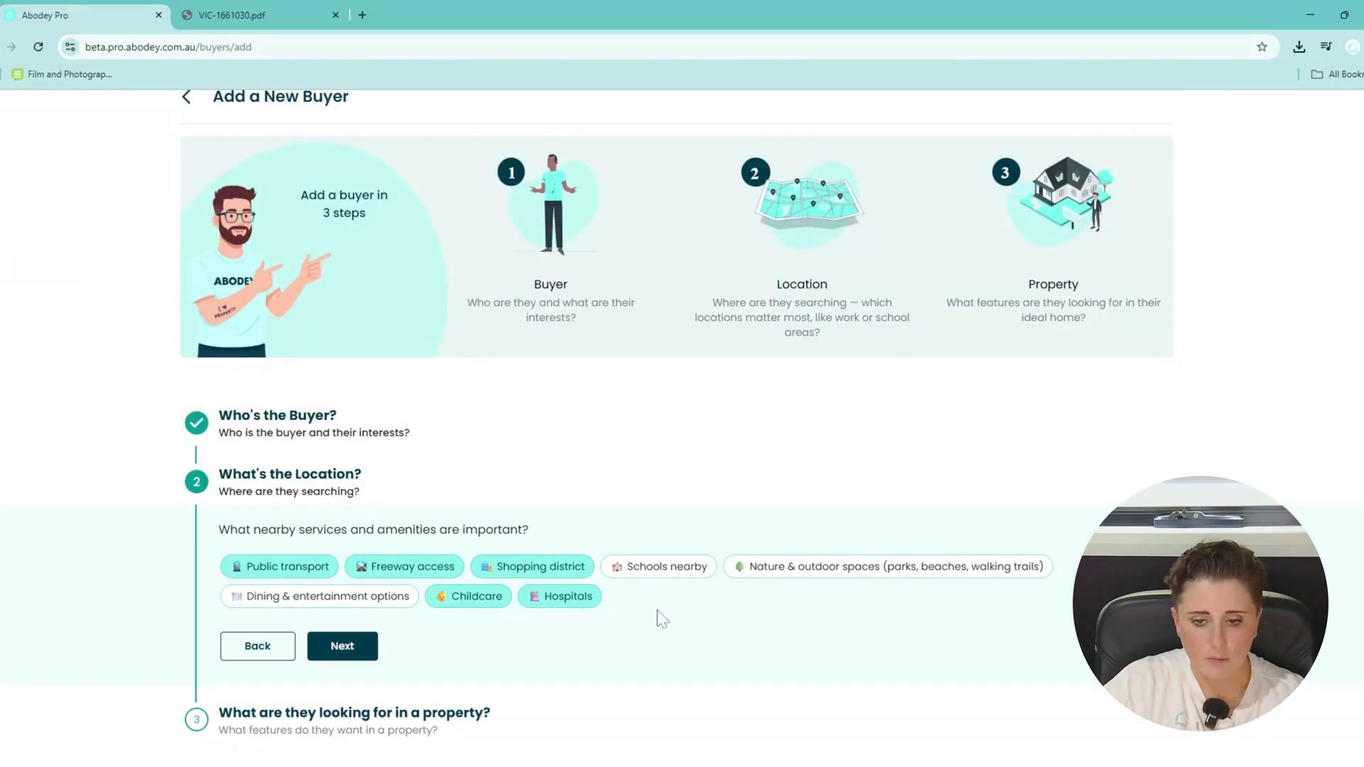
Add Schools nearby to the buyer's important amenities.
click(652, 568)
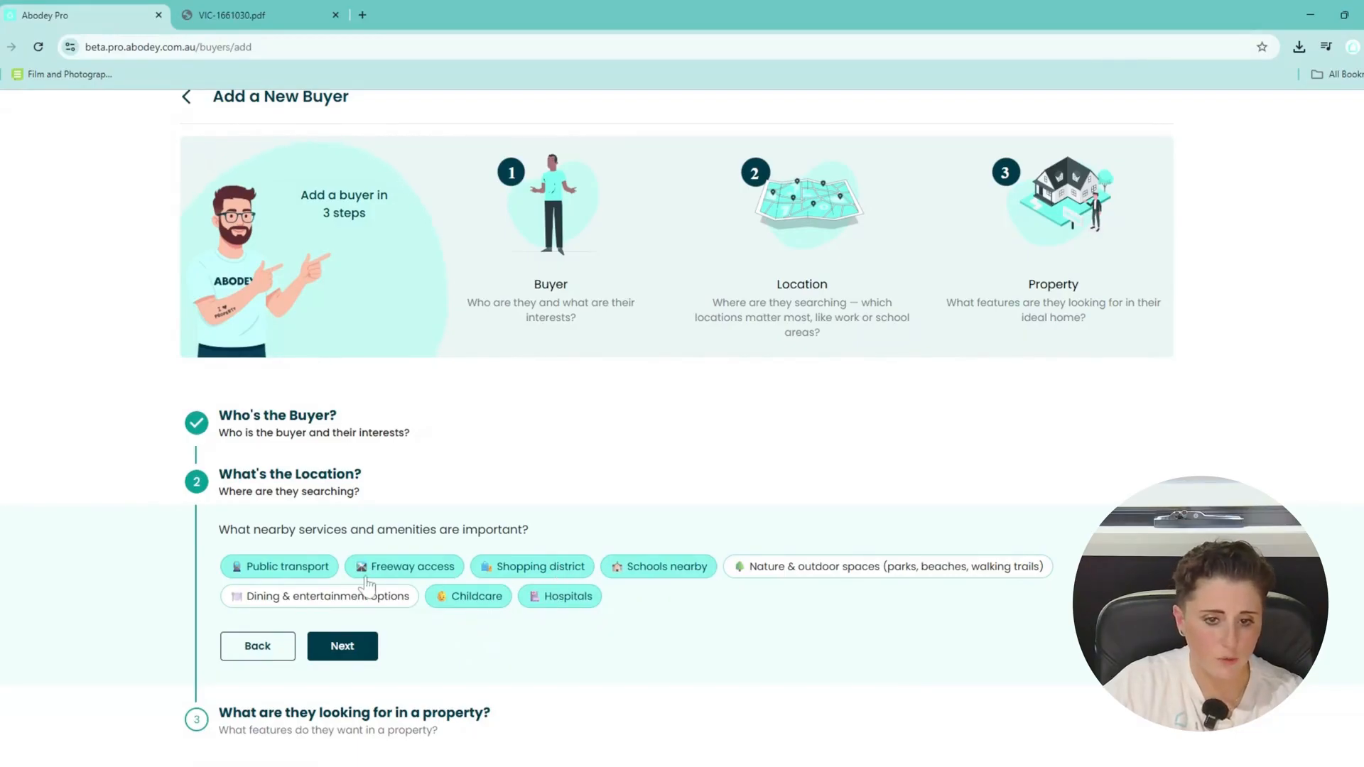
click(344, 646)
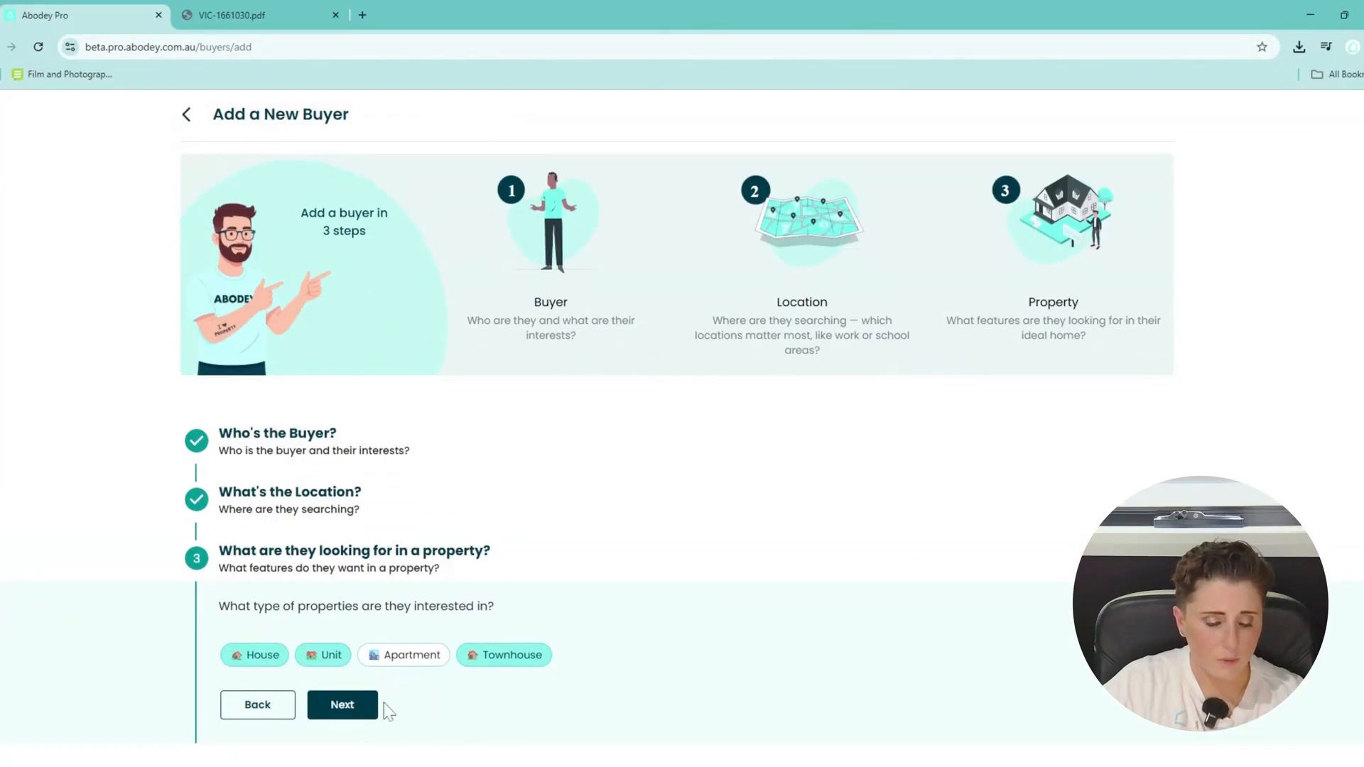
Set the buyer's minimum land size to 400 m².
click(341, 705)
scroll(381, 633, down, 2)
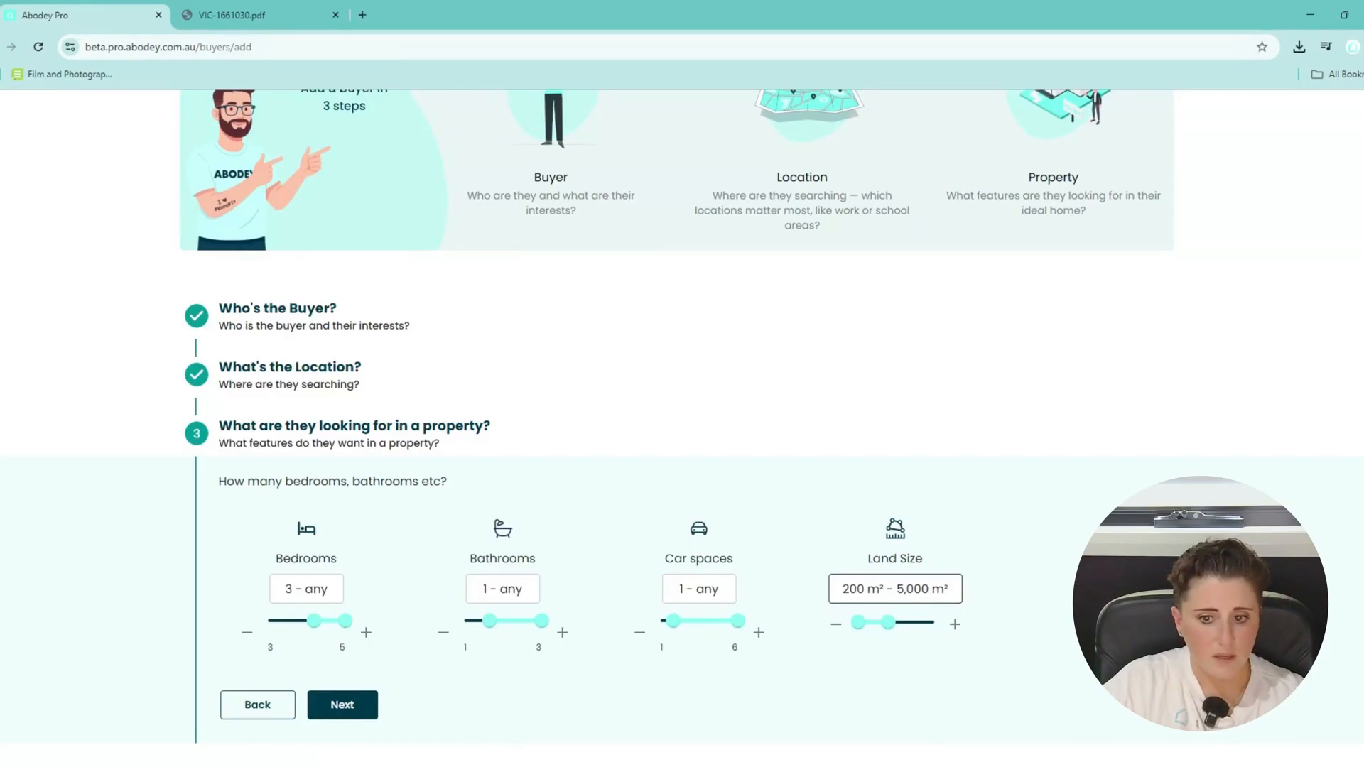
drag(859, 623, 945, 636)
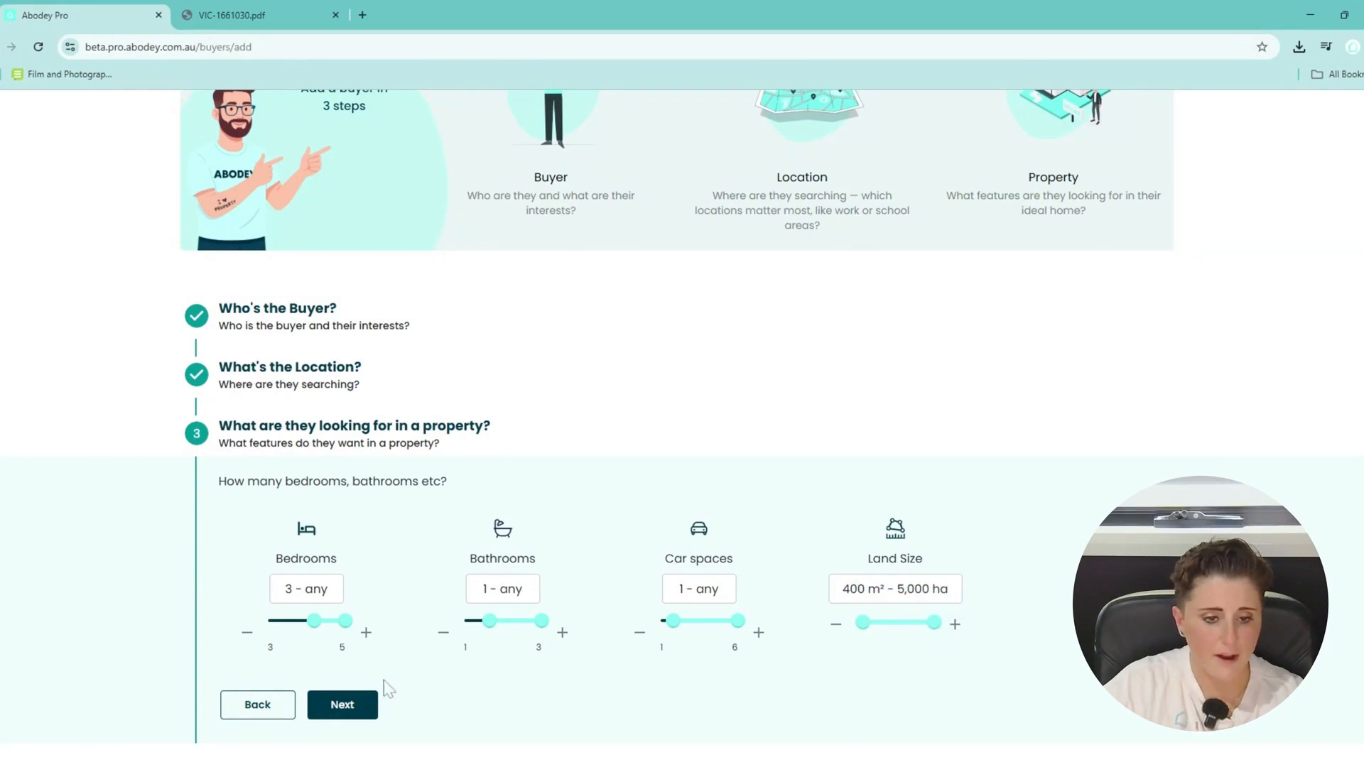
click(342, 703)
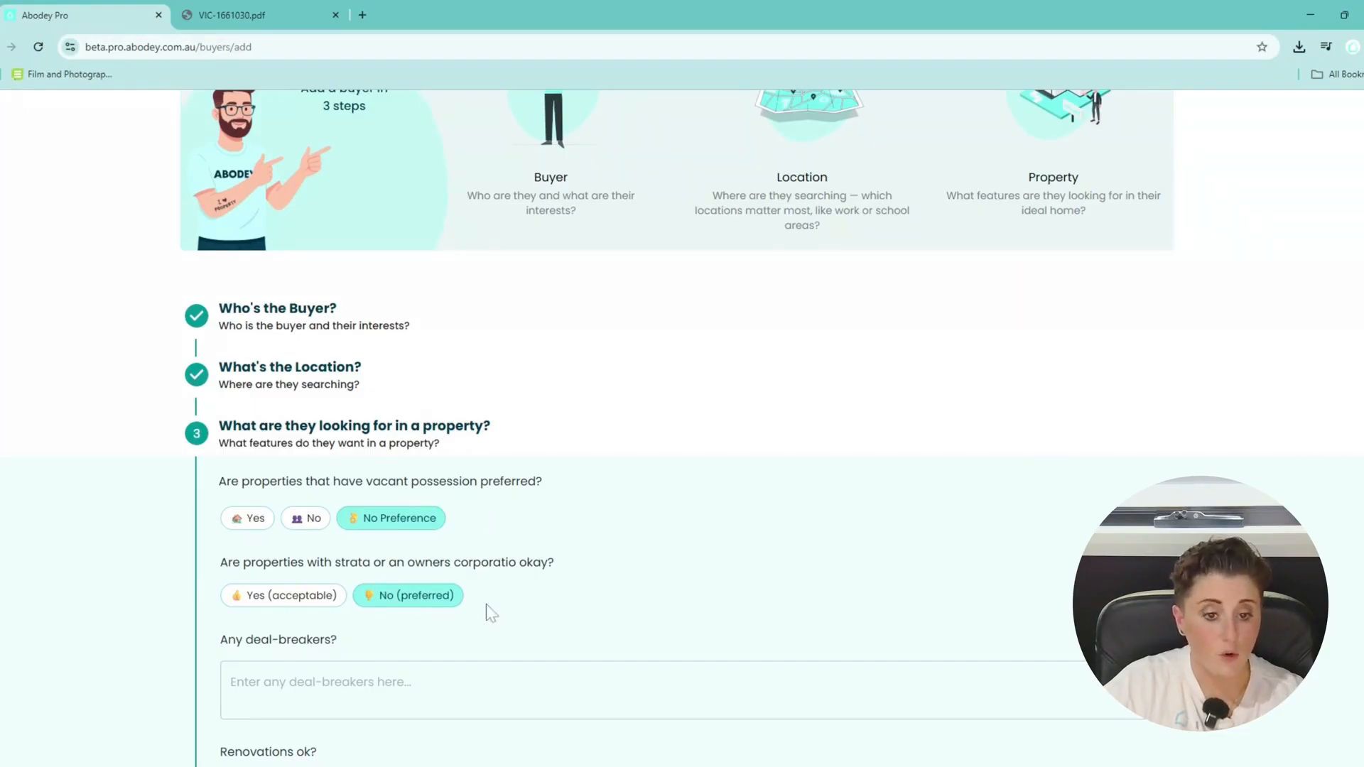
Write the deal-breakers note: minimum 4.5% rental yield, decent tenant appeal, lower vacancy, no busy roads.
scroll(459, 625, down, 1)
click(467, 628)
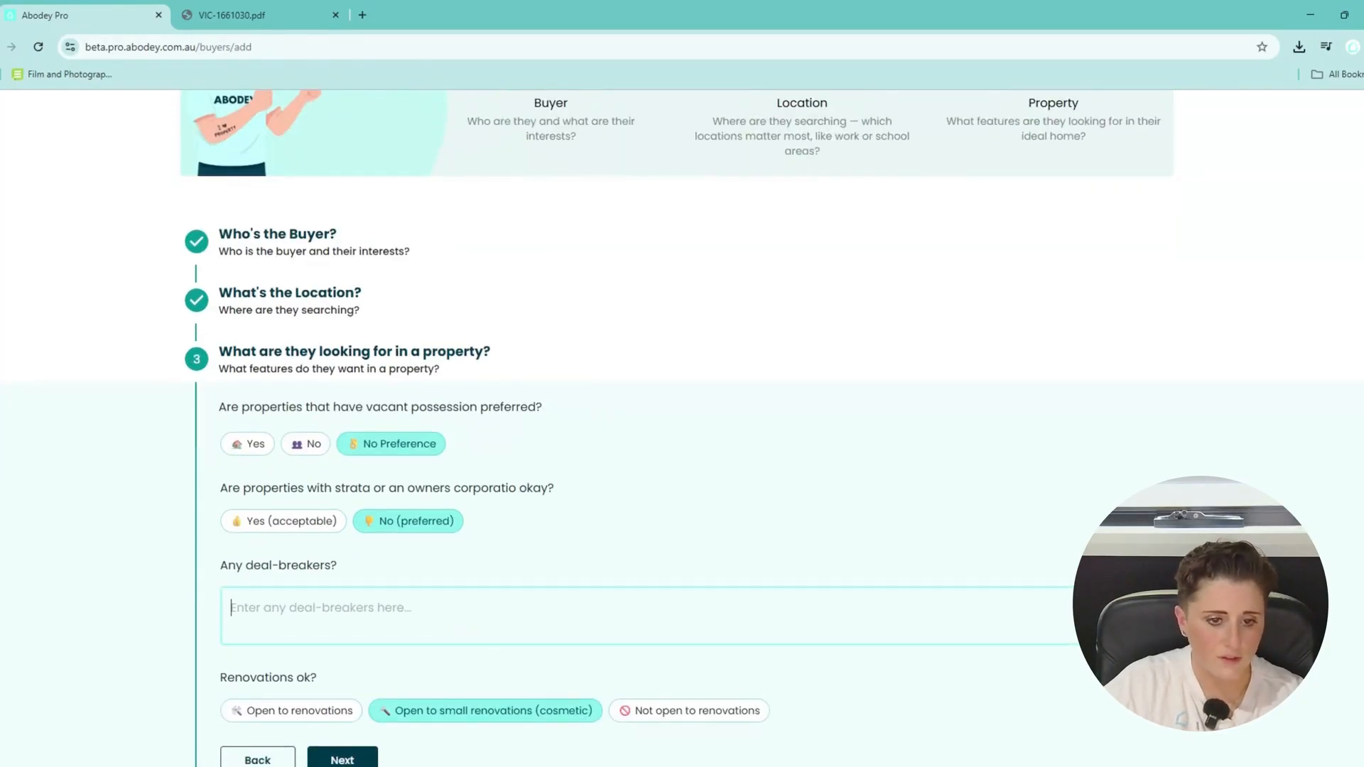
scroll(466, 628, down, 1)
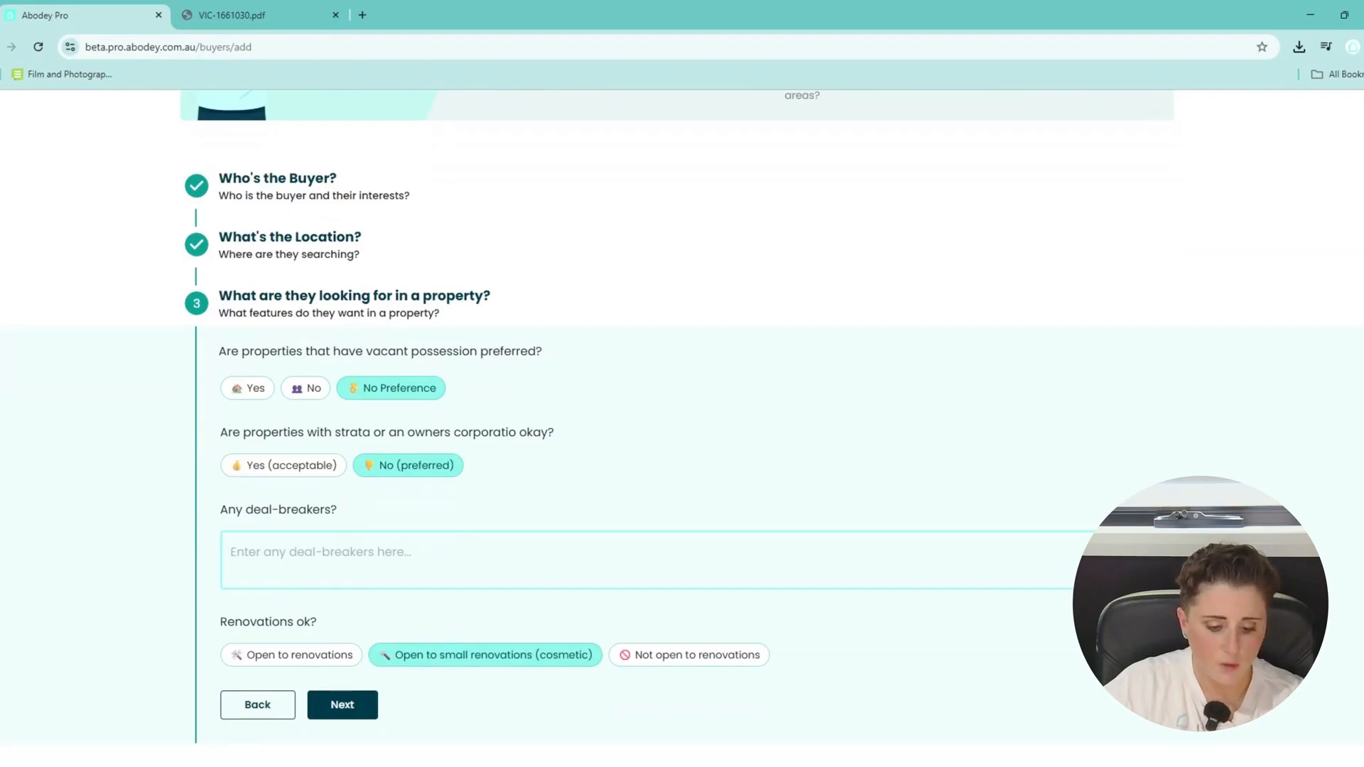
text(My client)
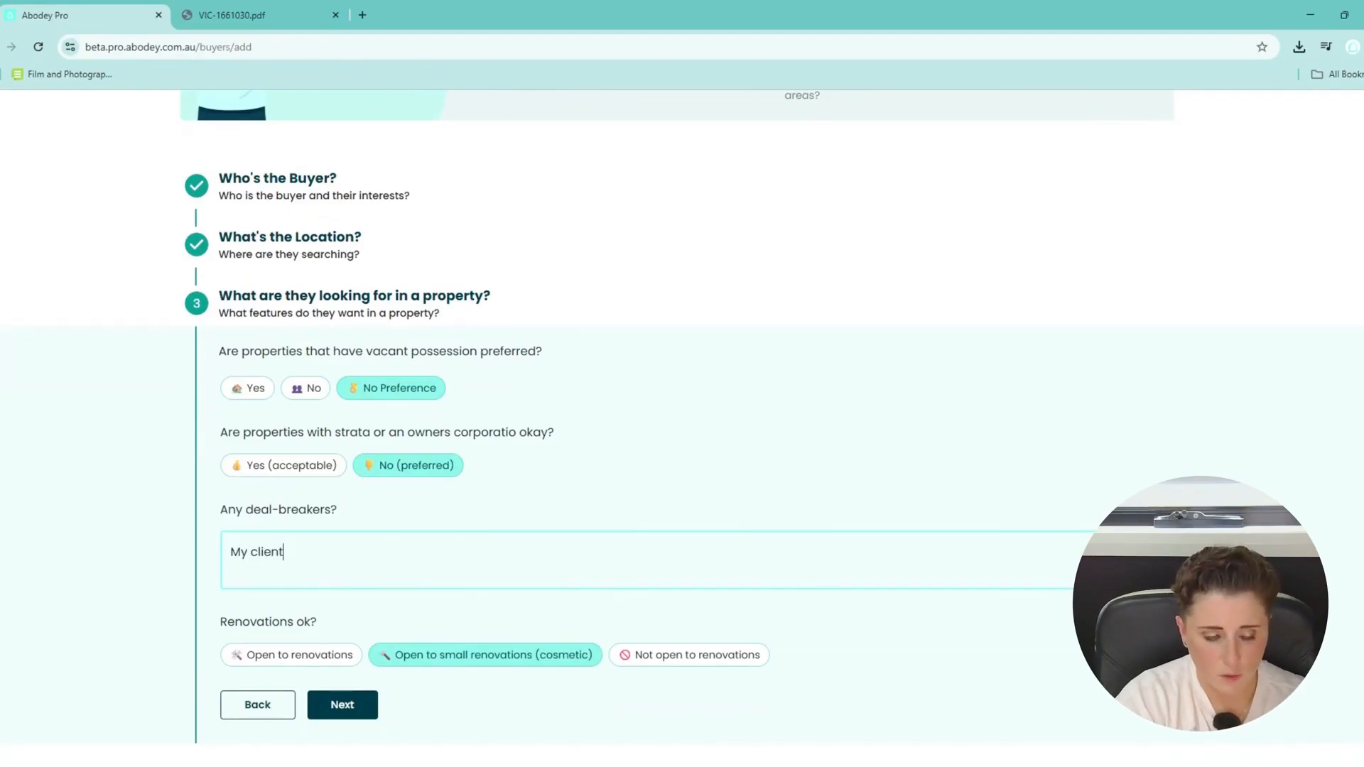
text( prer)
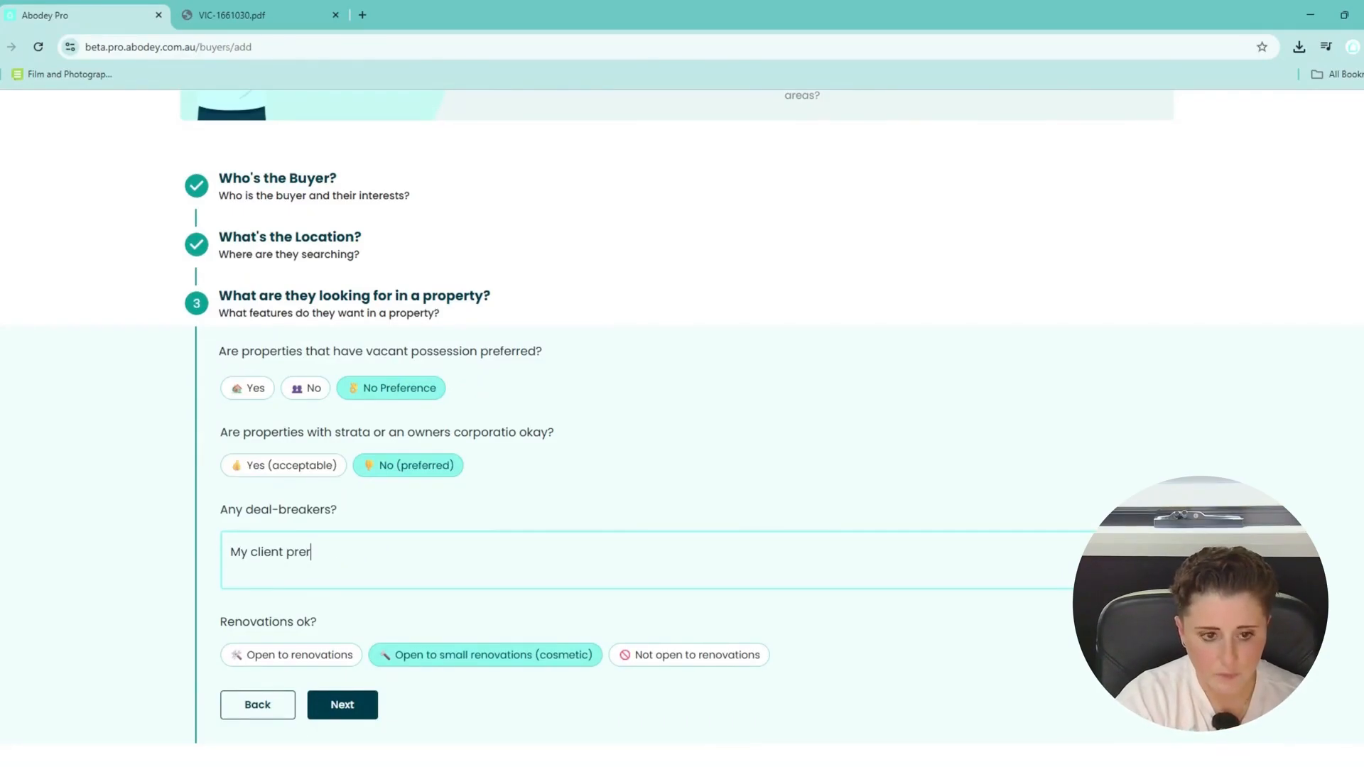
key(BackSpace)
text(fers rental )
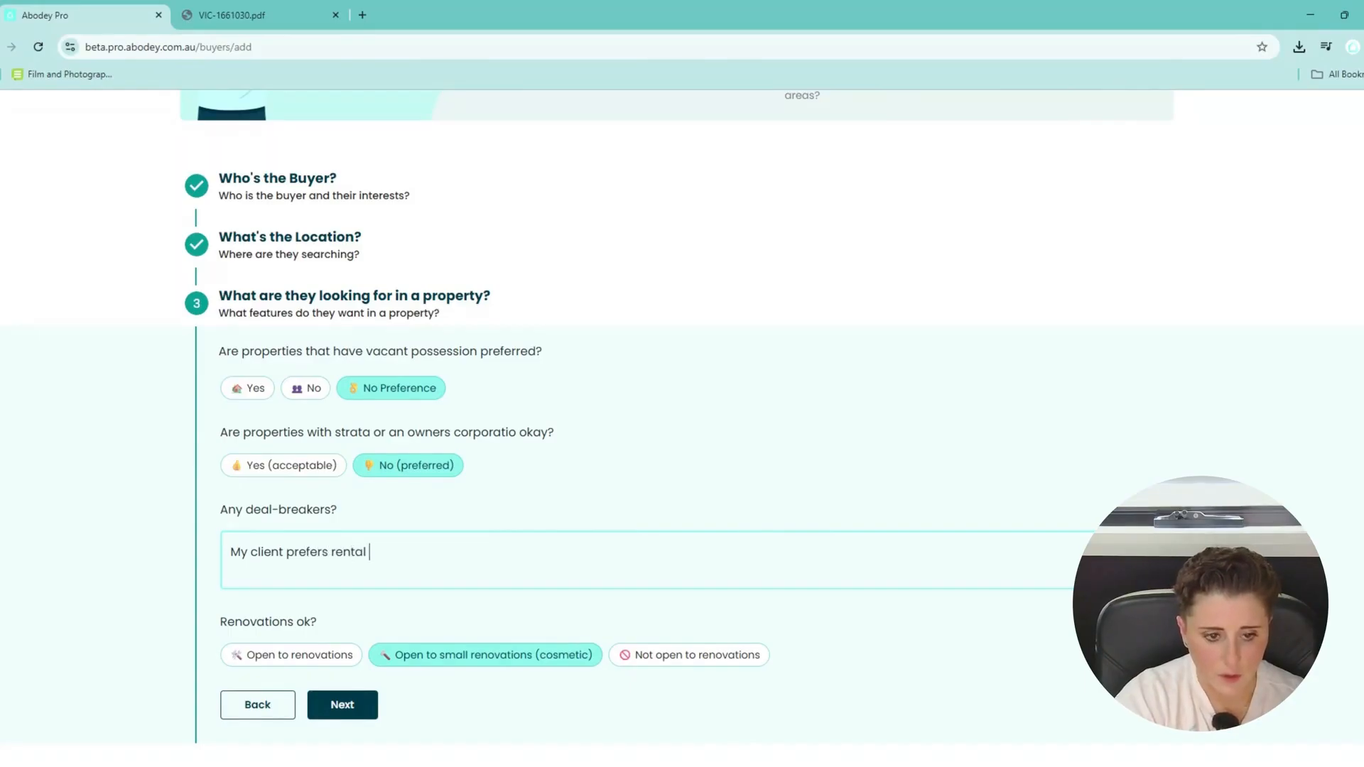
text(yields siti)
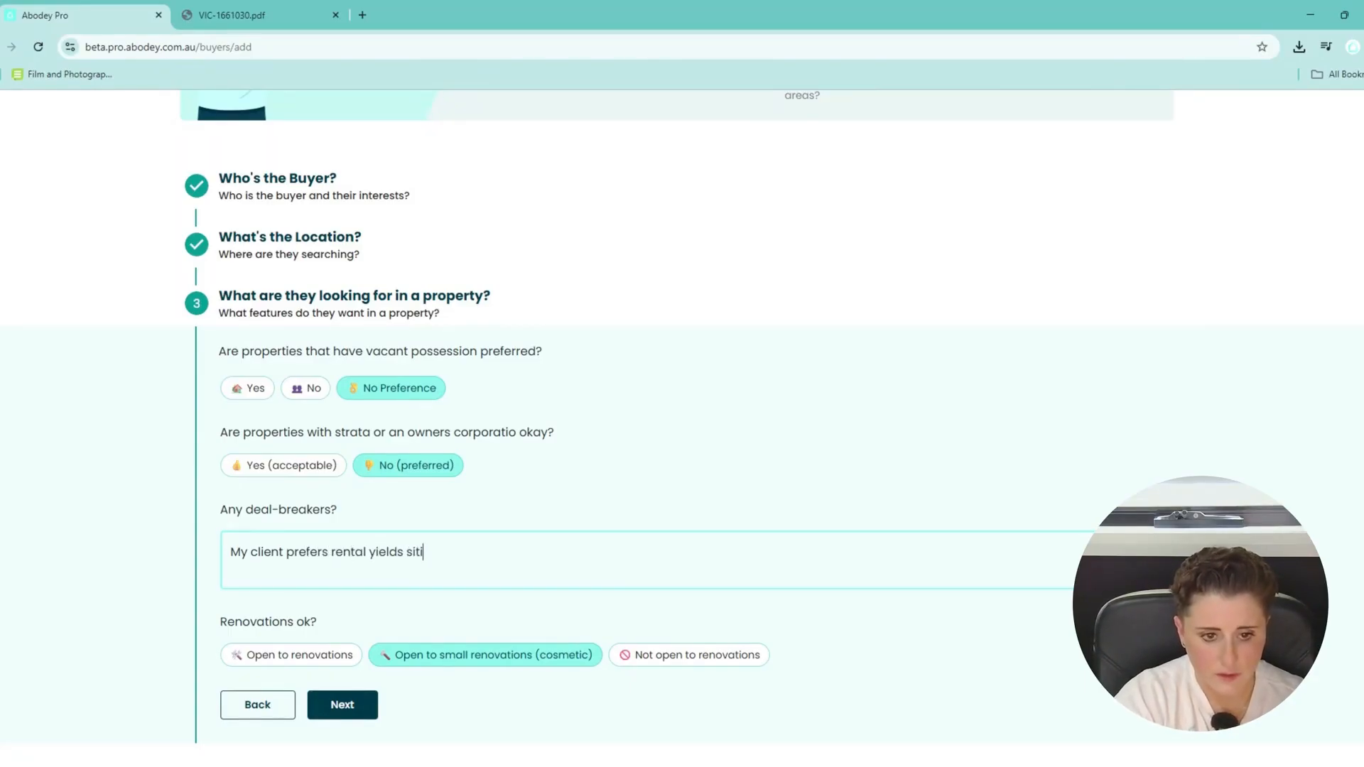
key(BackSpace)
text(ting at a min o)
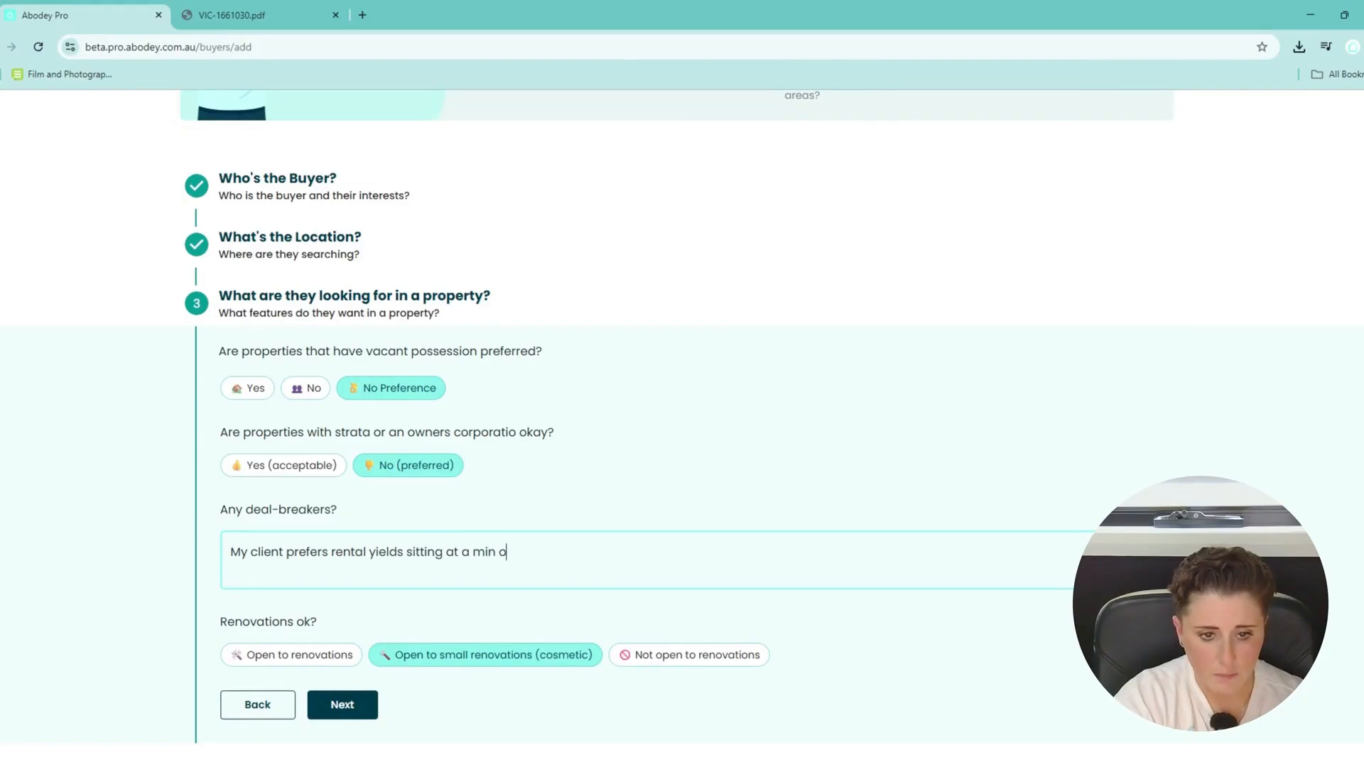
text(f)
text( 4/5)
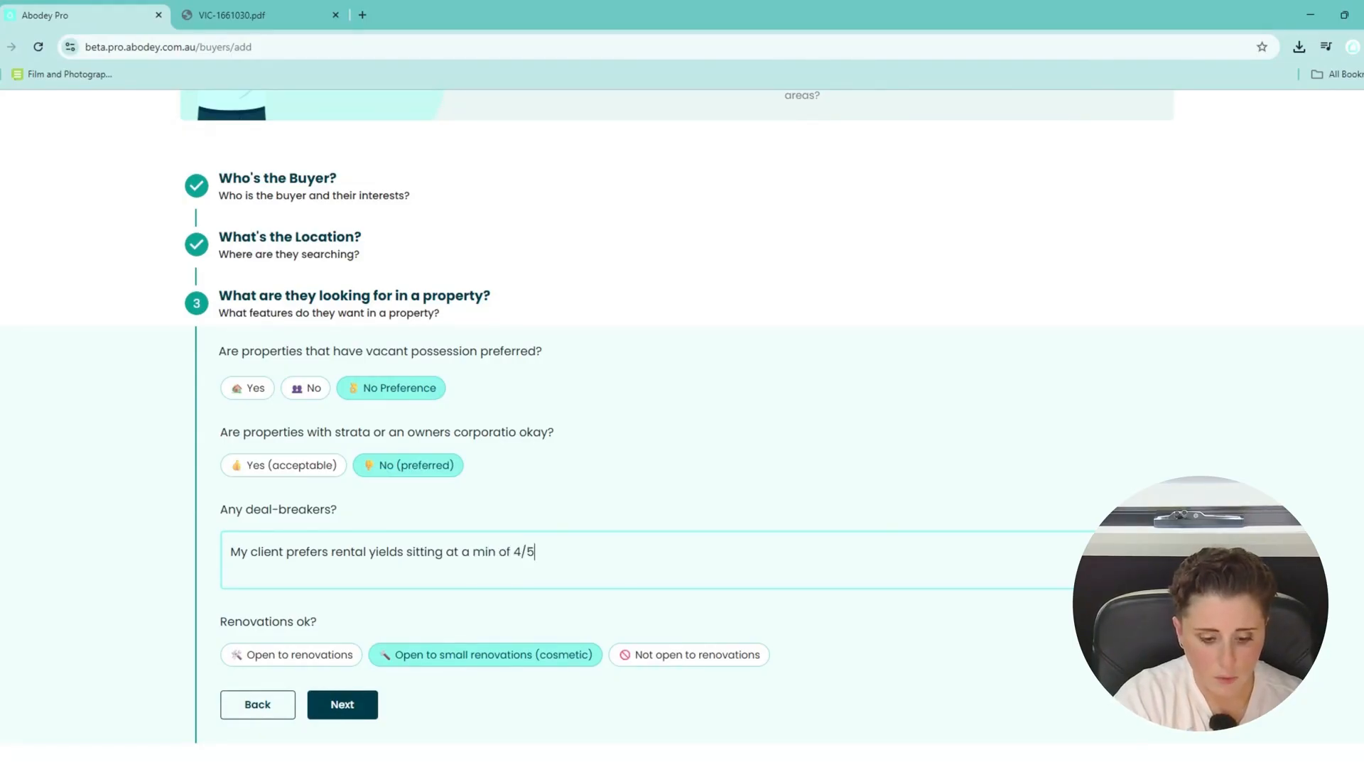
key(BackSpace)
text(.5)
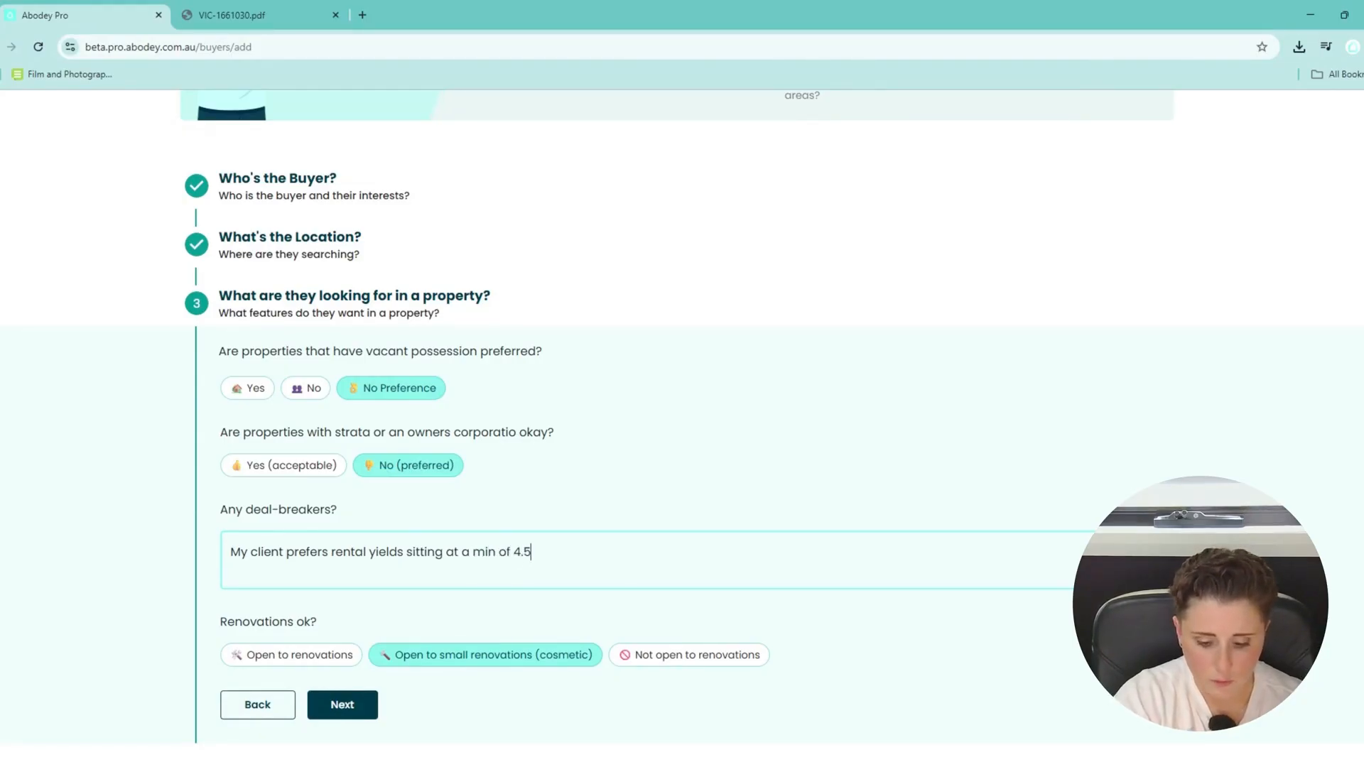
text(%)
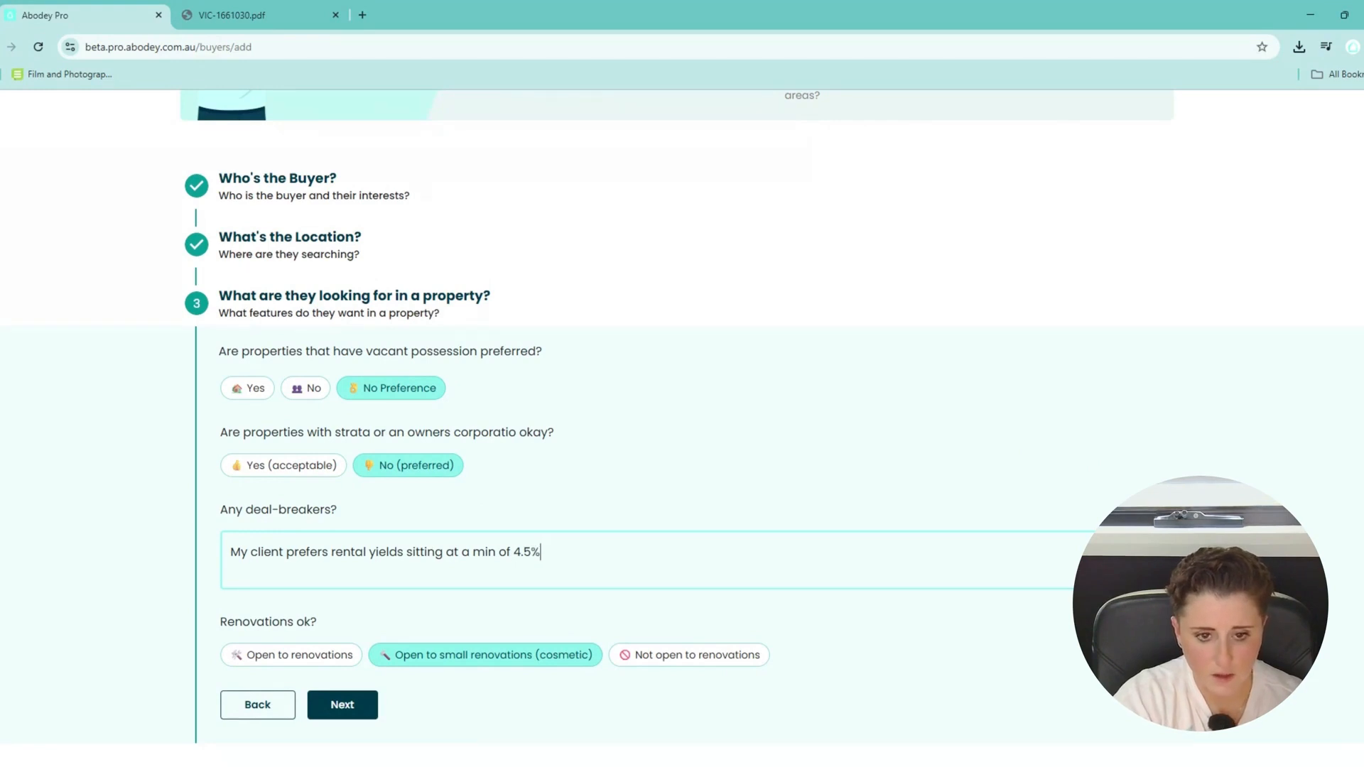
text(, they want dec)
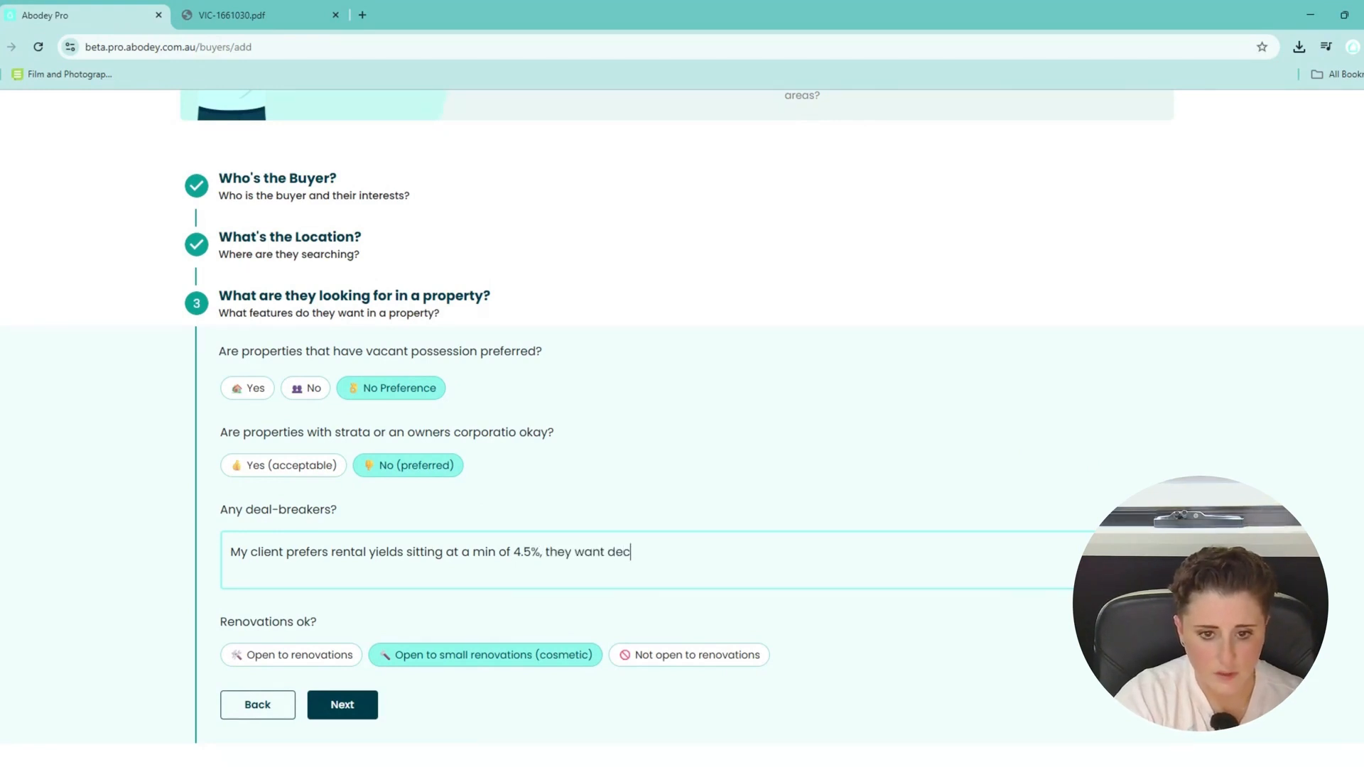
text(ent tenant appea)
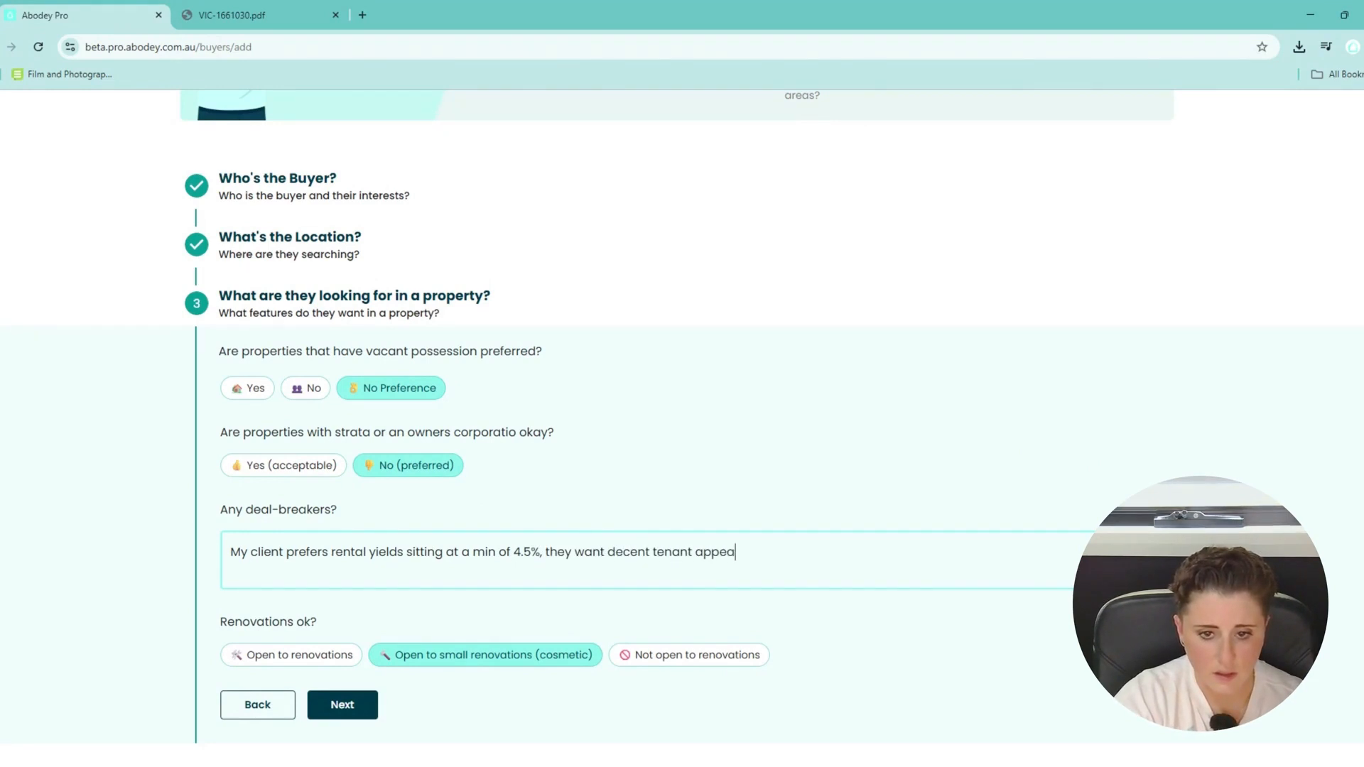
text(l and lower vac)
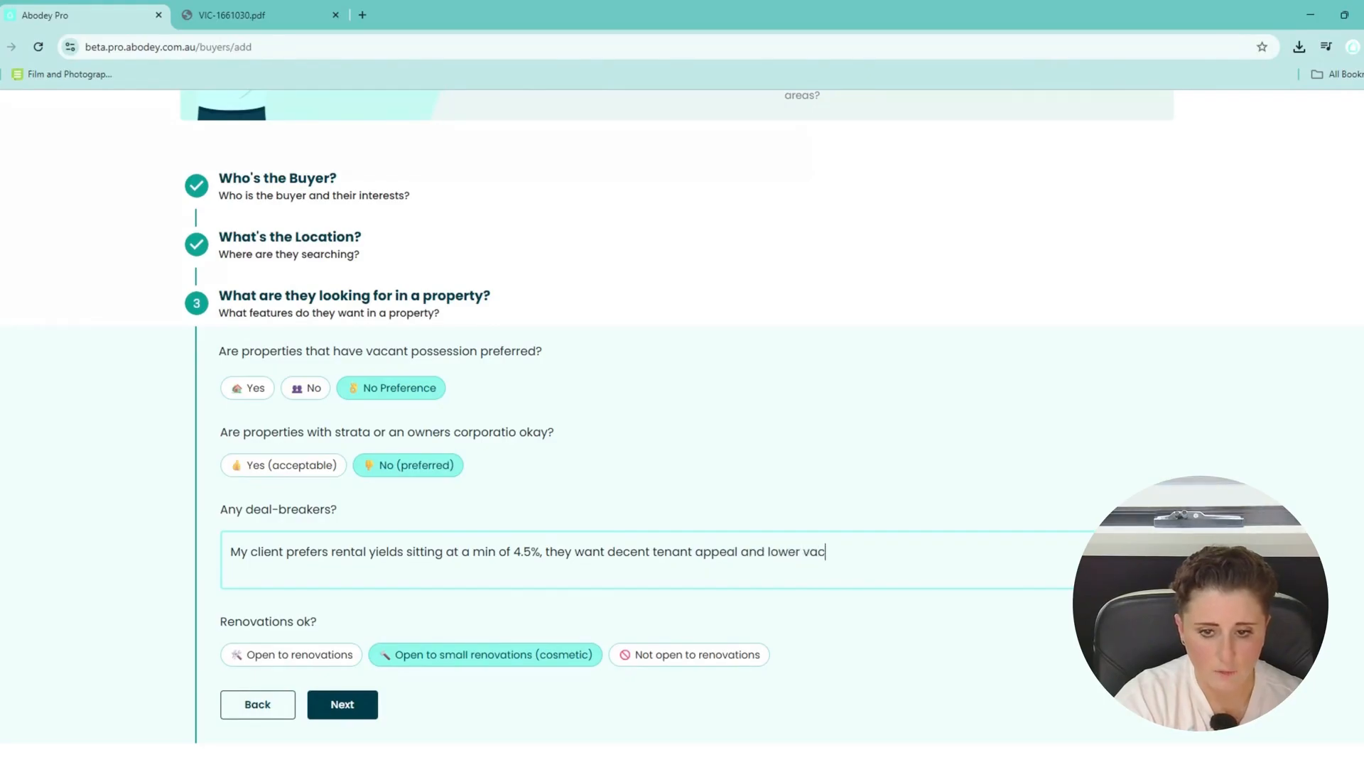
text(ancy rates and )
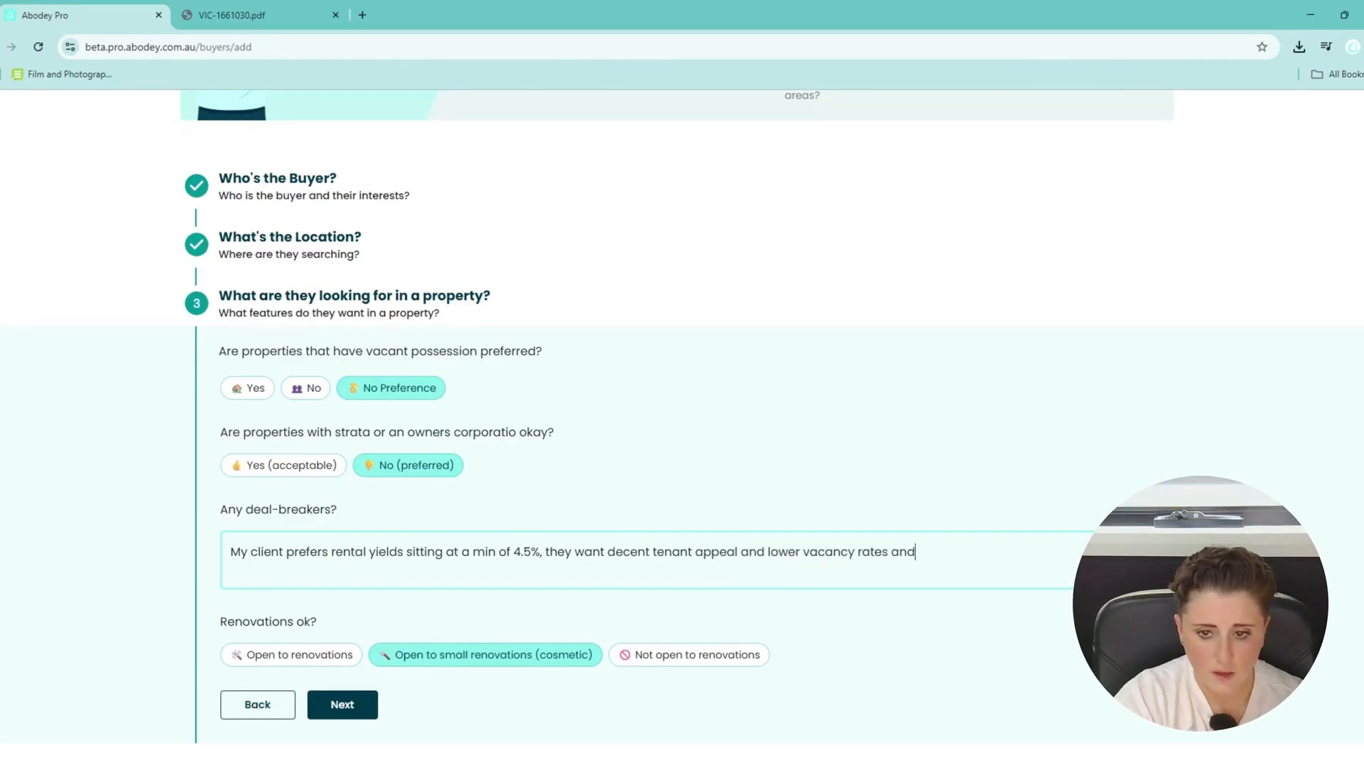
text(no )
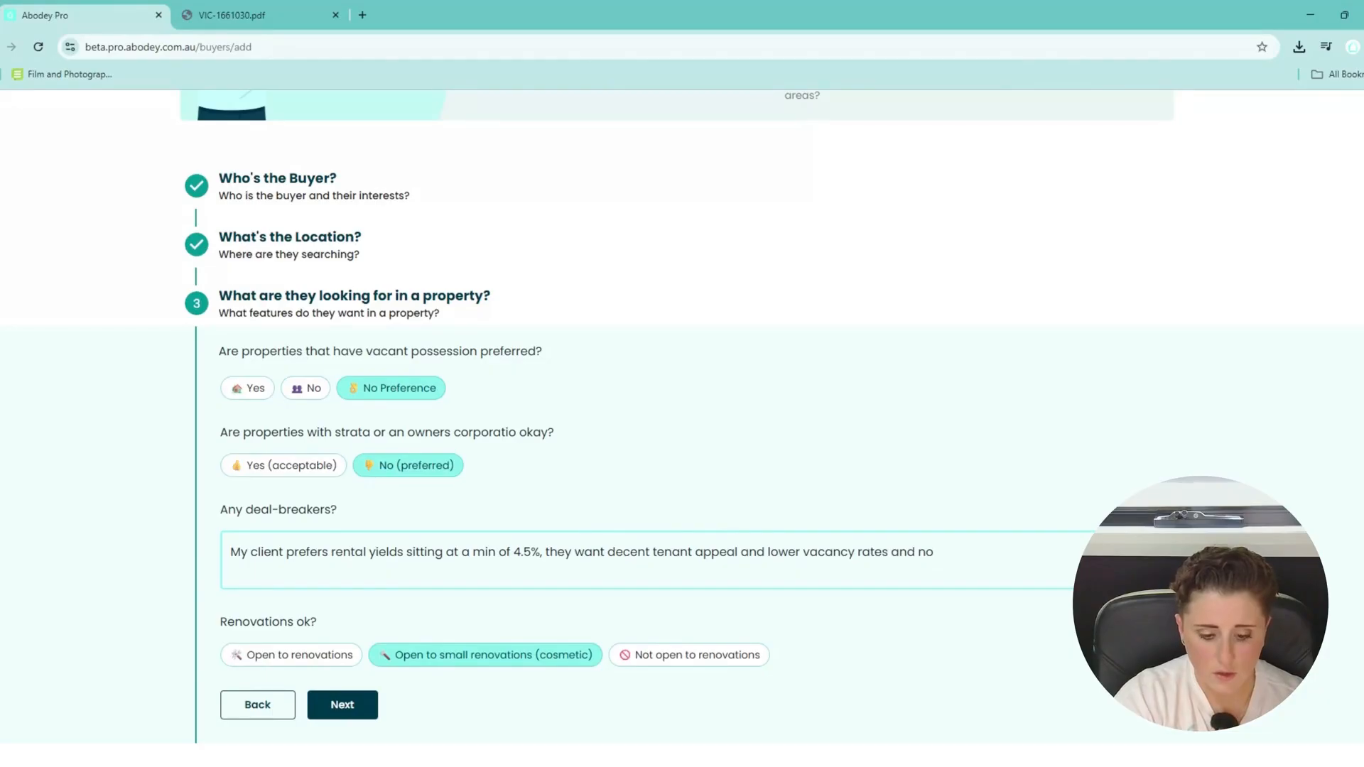
text(built u)
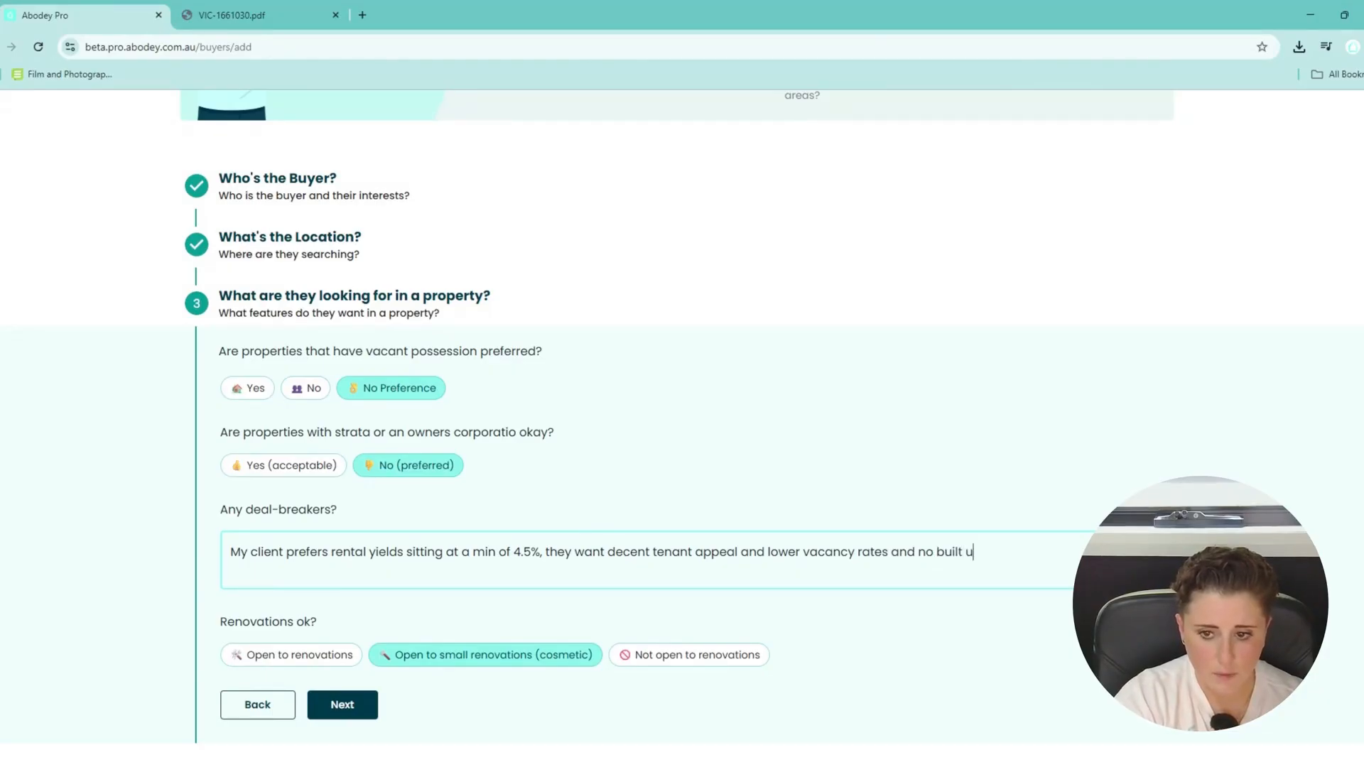
text(p/busy )
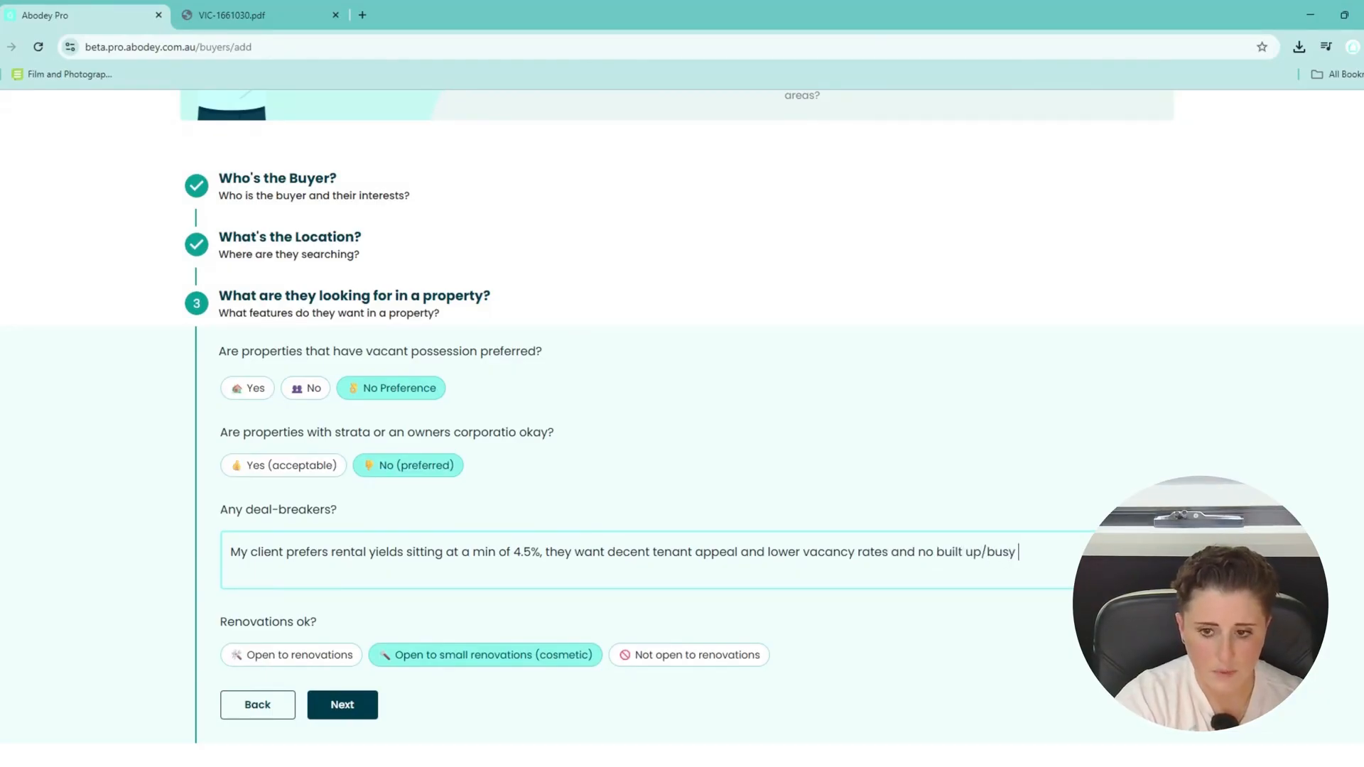
text(roads)
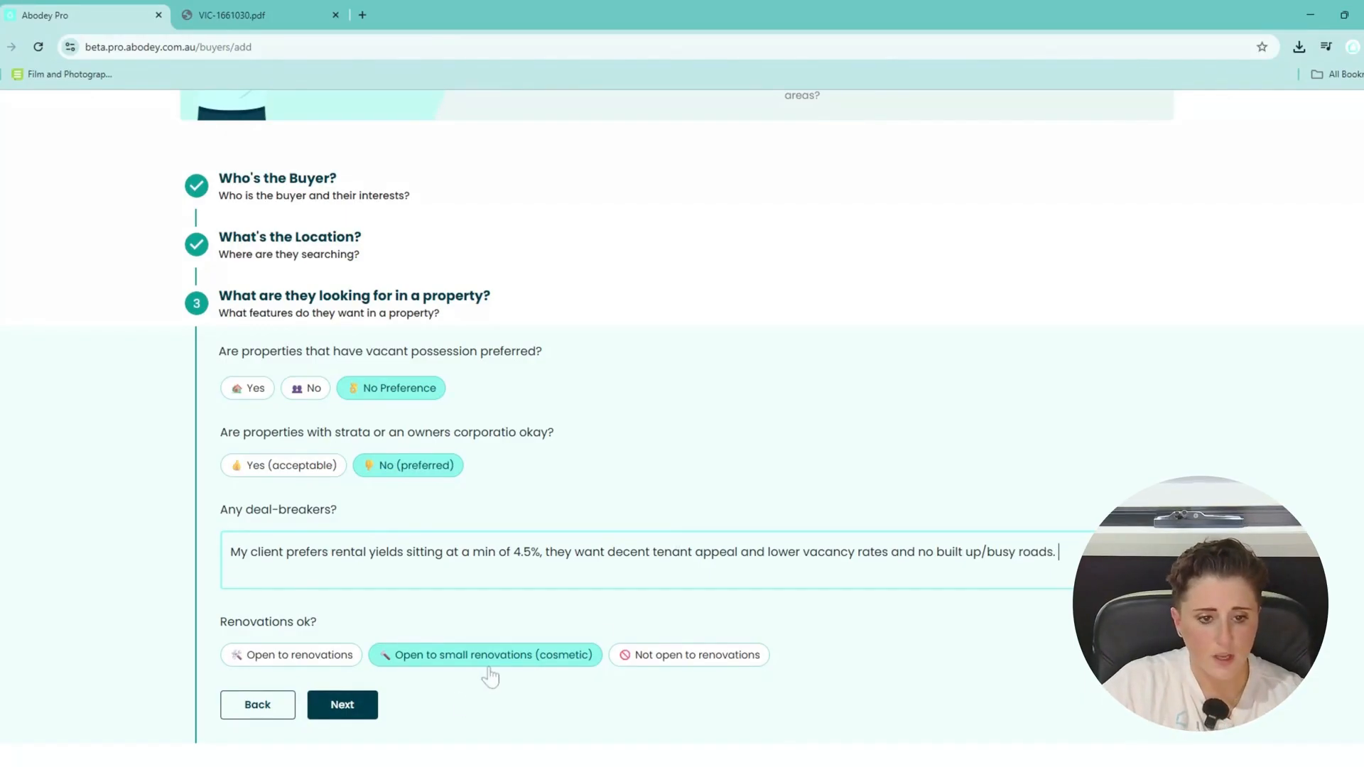
Lower the budget's upper limit to about $597,283 and save the new investor buyer.
click(333, 705)
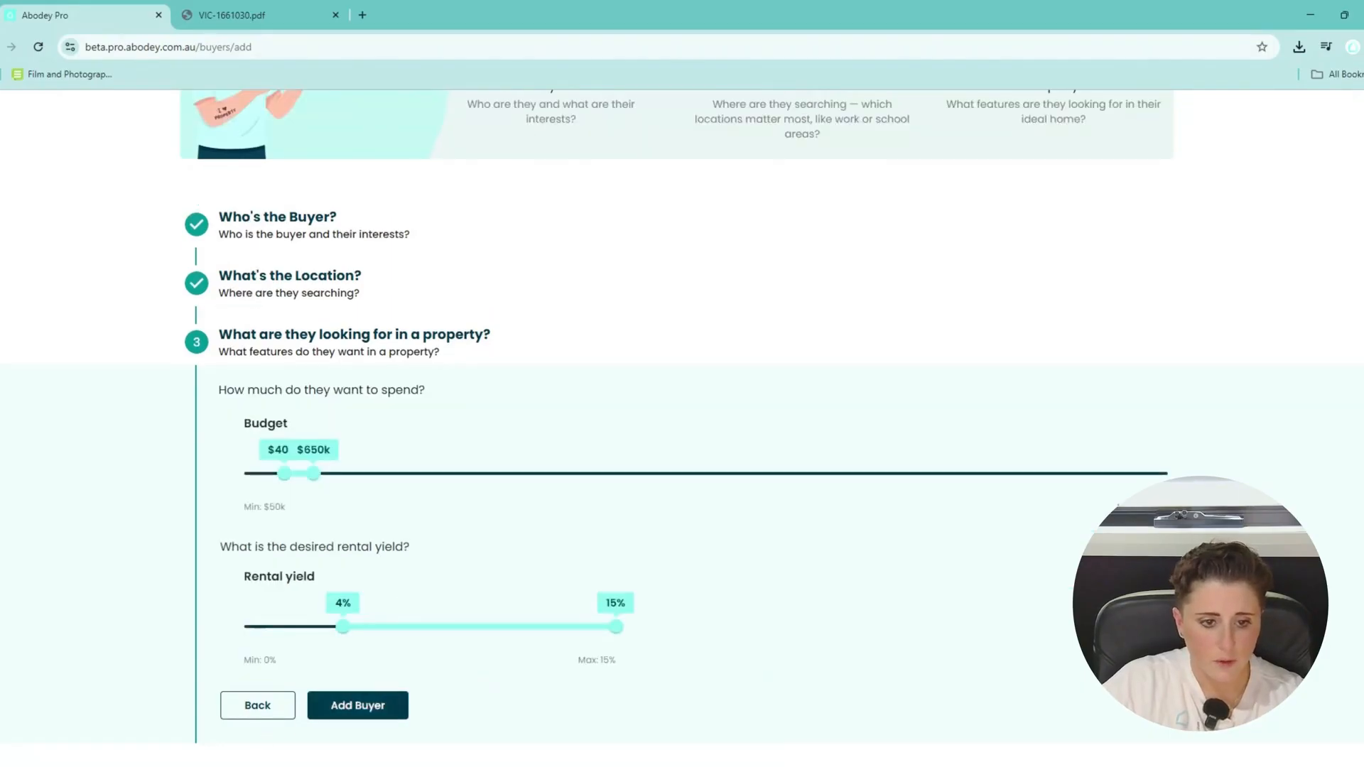
mouse_move(313, 474)
mouse_down()
mouse_move(328, 489)
mouse_move(311, 485)
mouse_up()
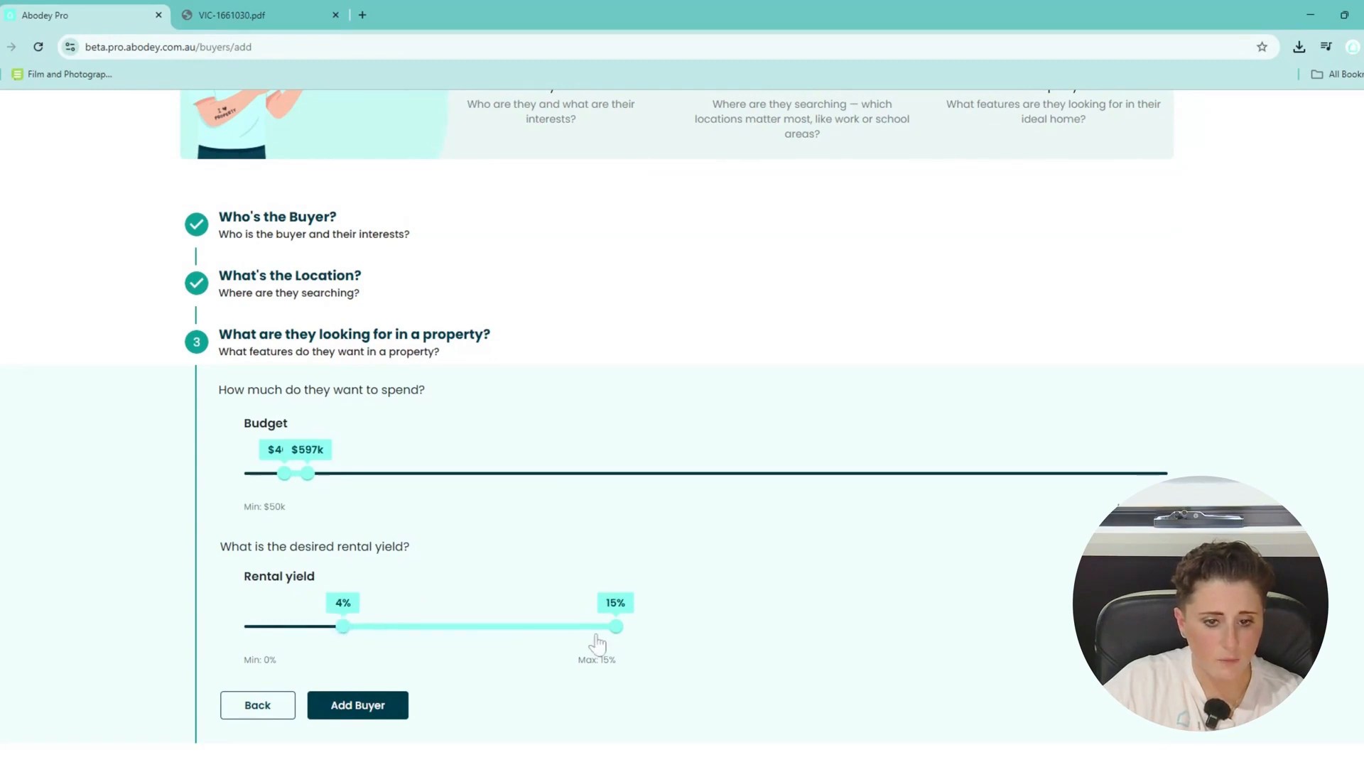
click(383, 708)
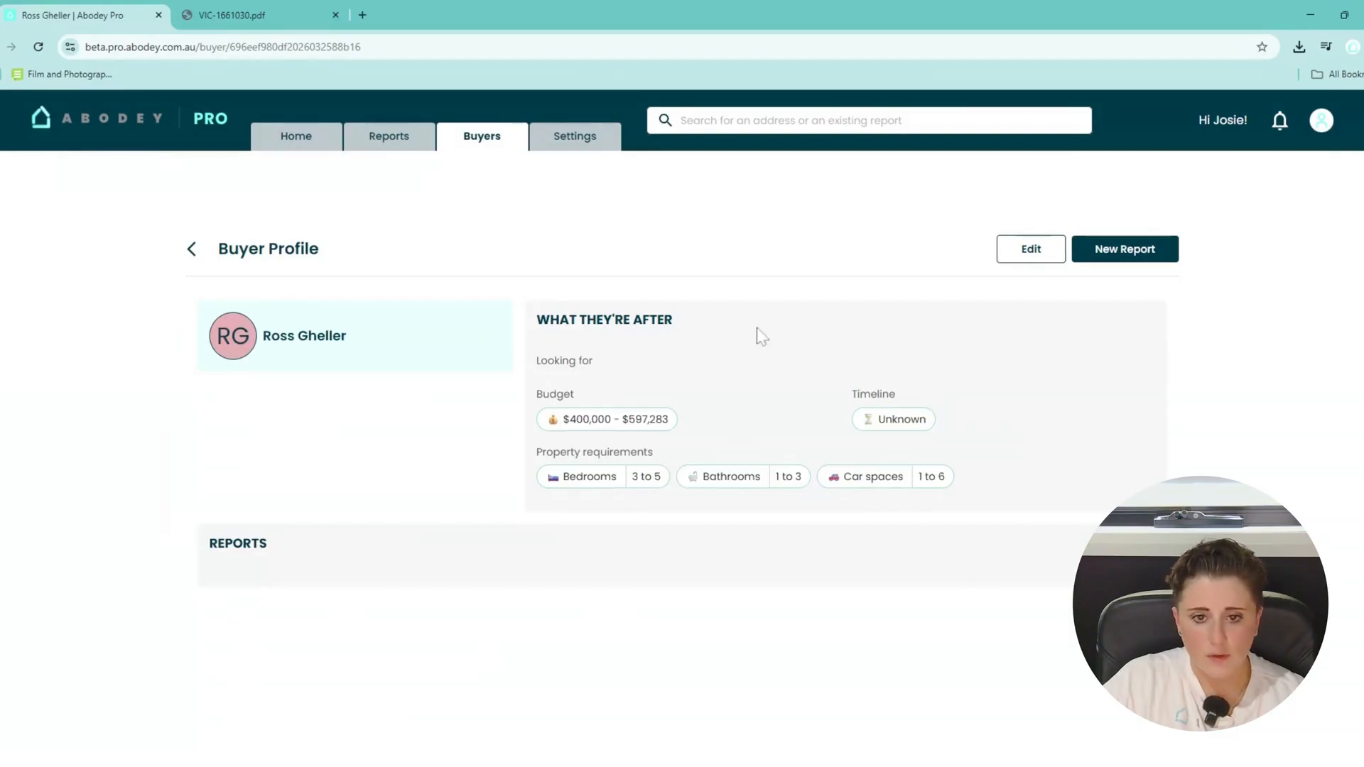
click(1134, 254)
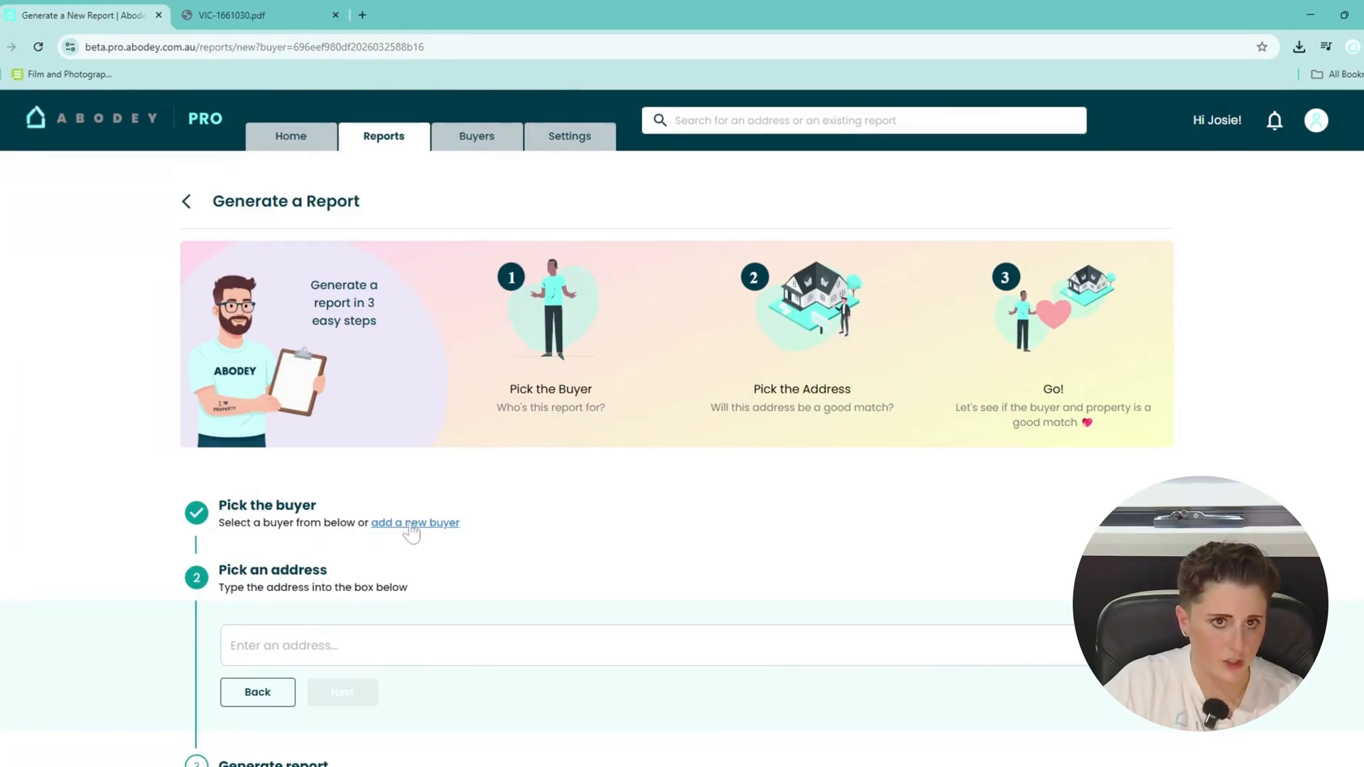
scroll(411, 531, down, 1)
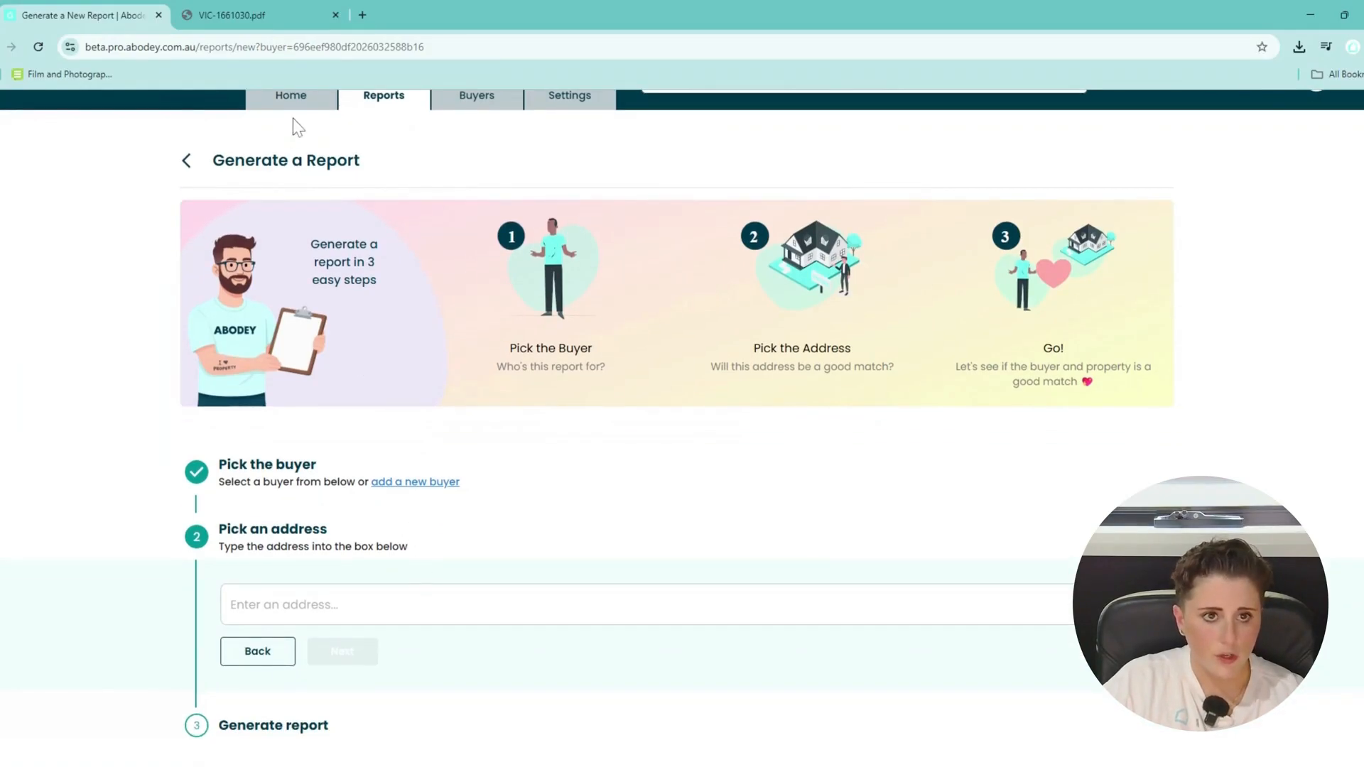
click(380, 603)
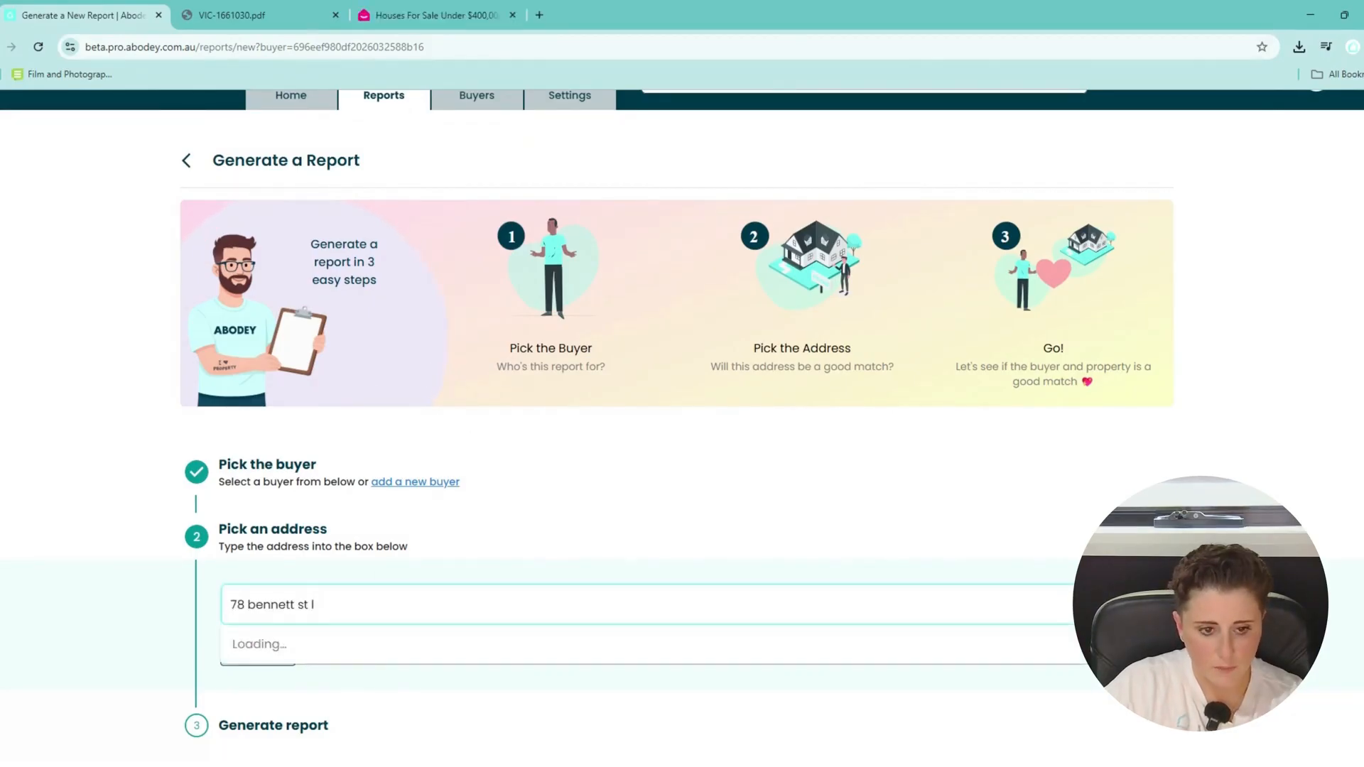
key(BackSpace)
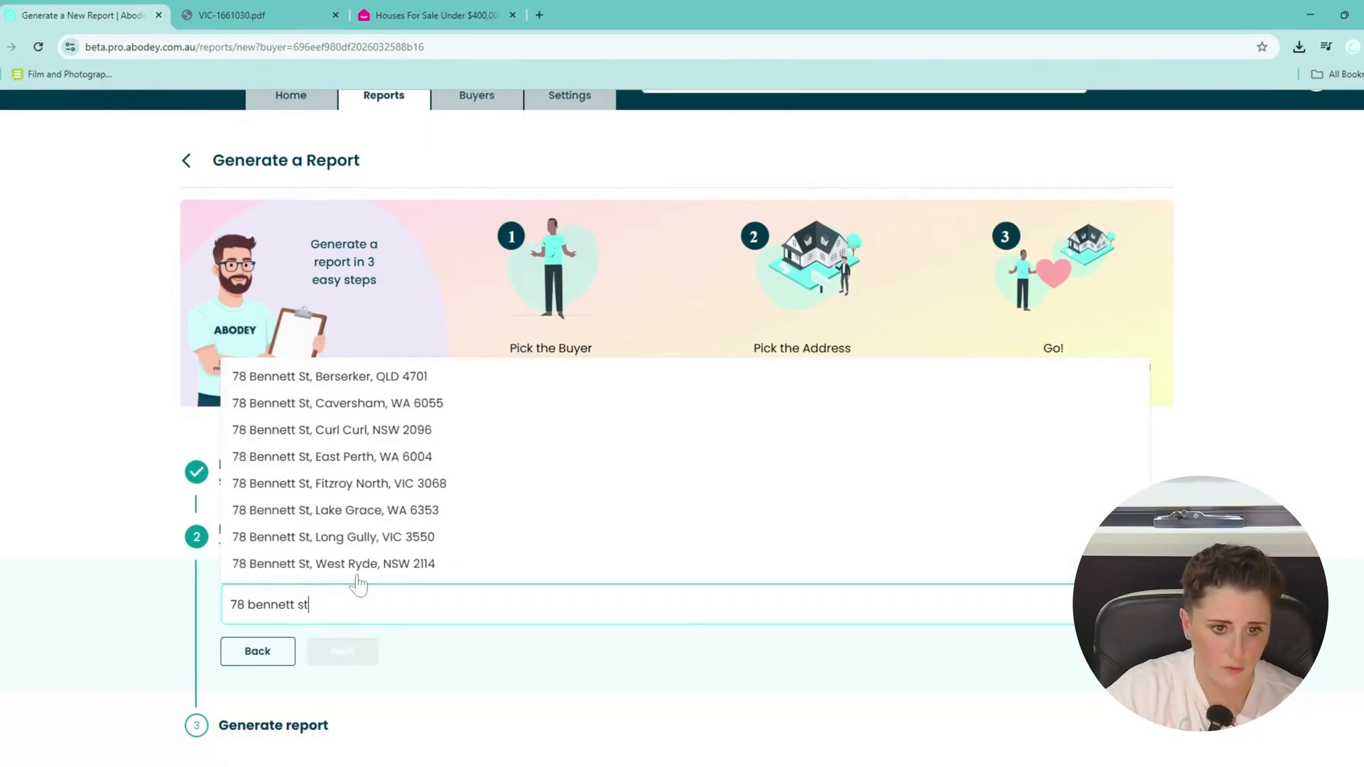
click(373, 544)
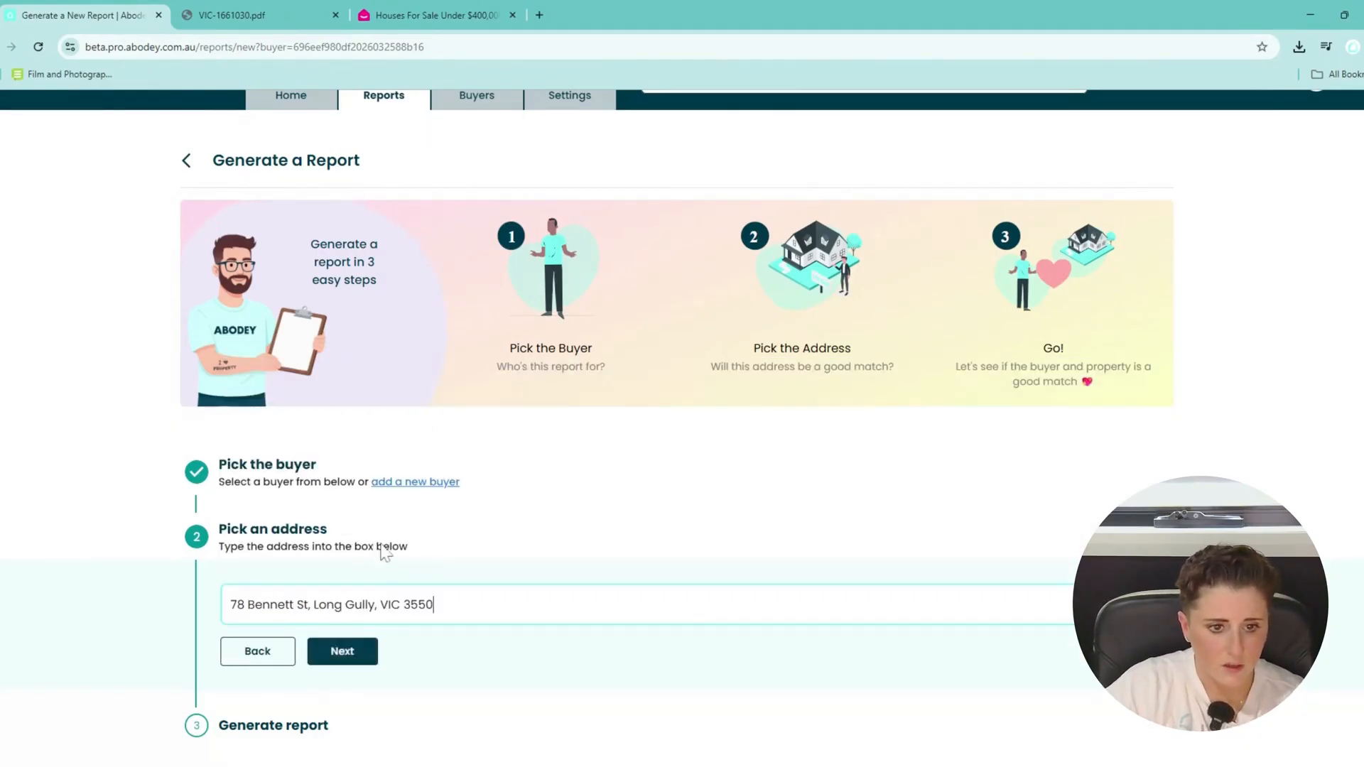
click(369, 660)
scroll(510, 586, down, 1)
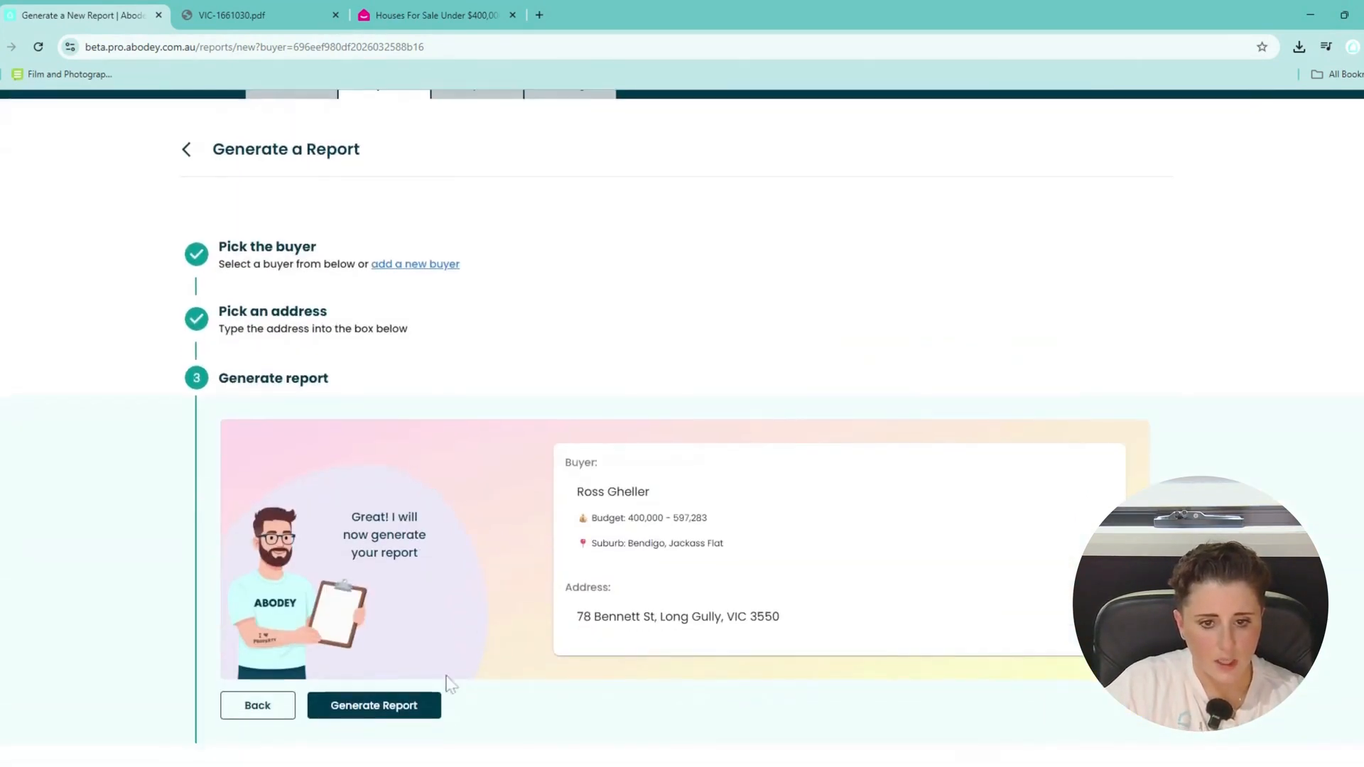
click(374, 705)
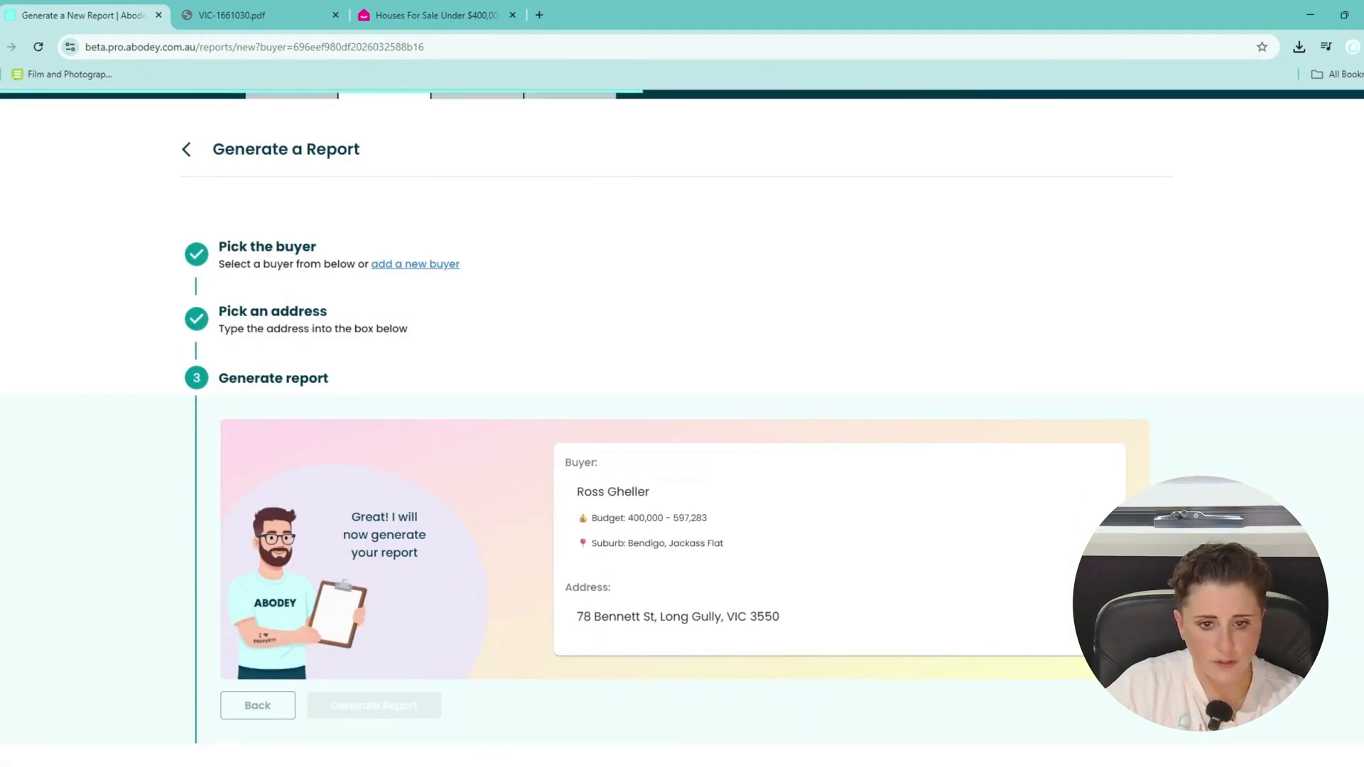
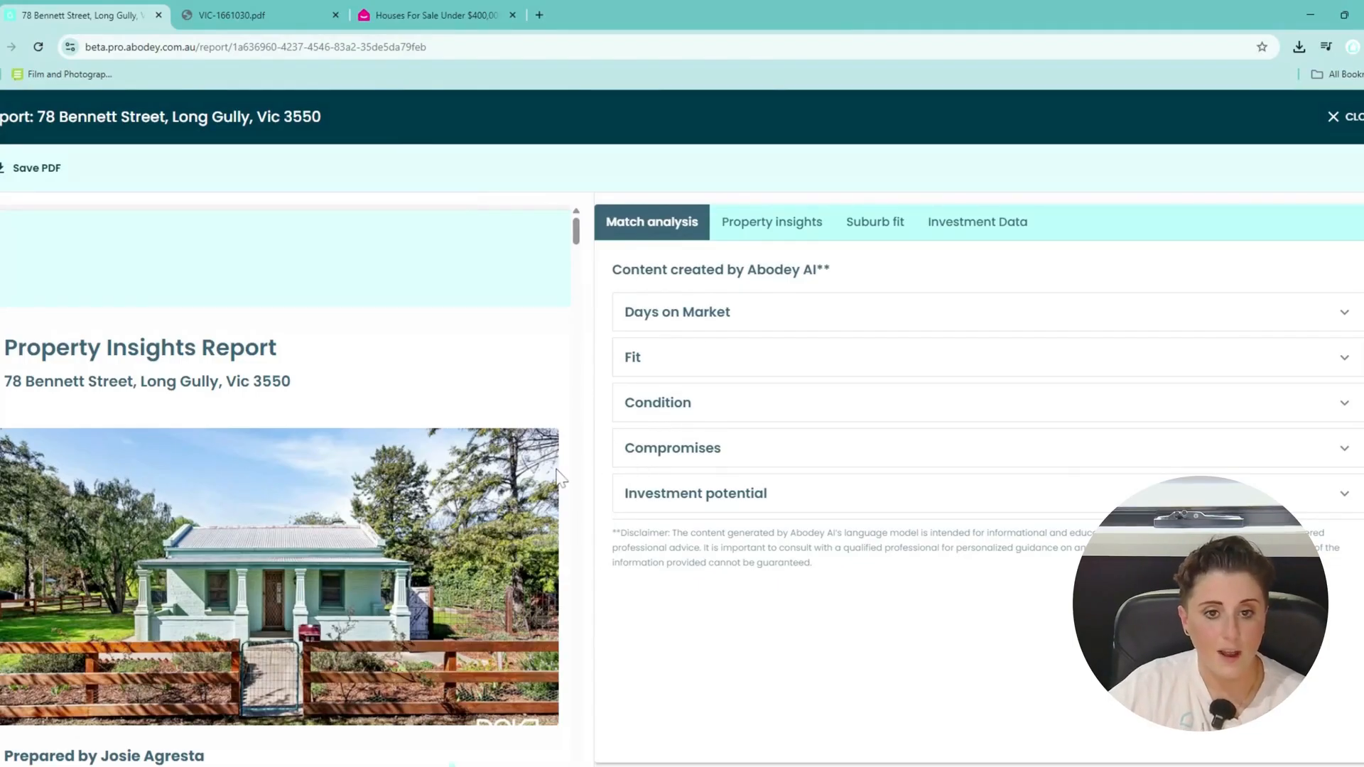
Expand the Days on Market, Fit and Condition analyses in the Match analysis tab.
scroll(555, 479, down, 4)
scroll(544, 491, down, 10)
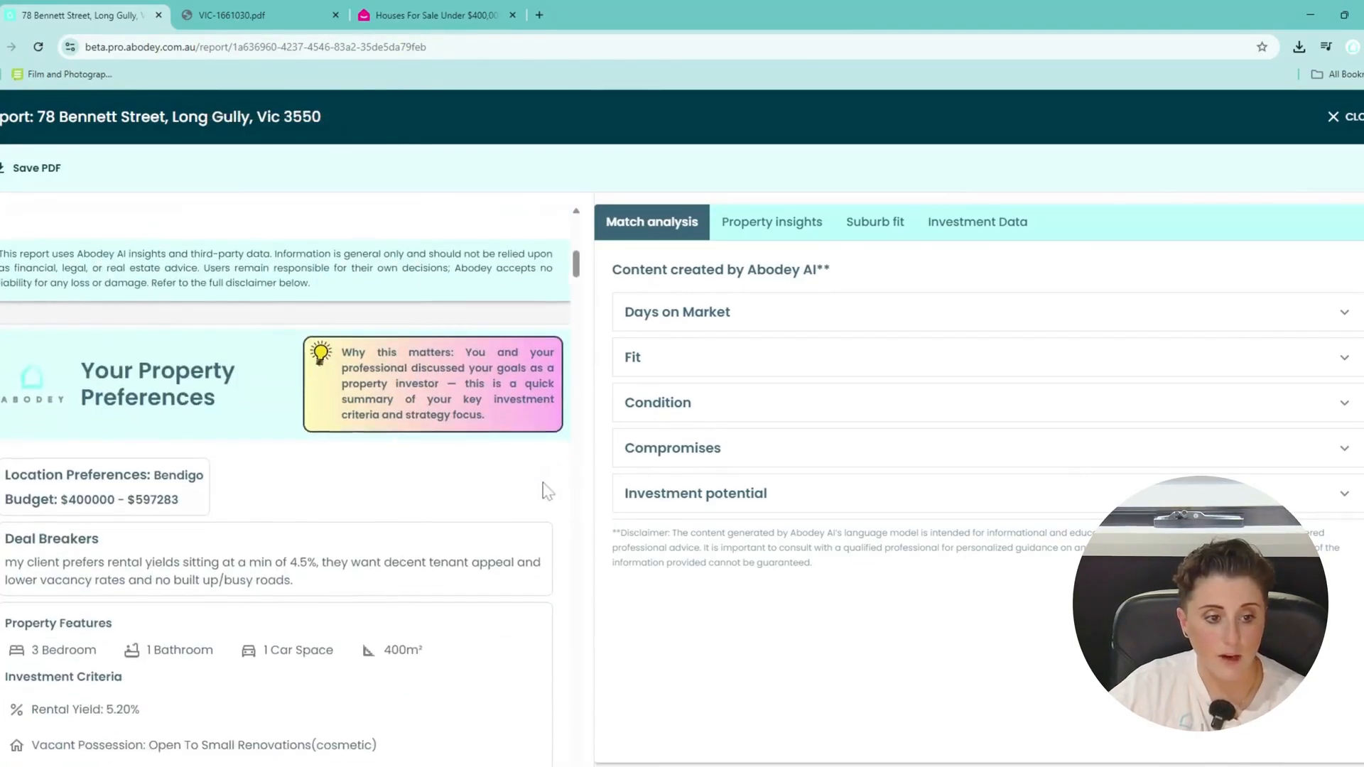
scroll(547, 490, down, 12)
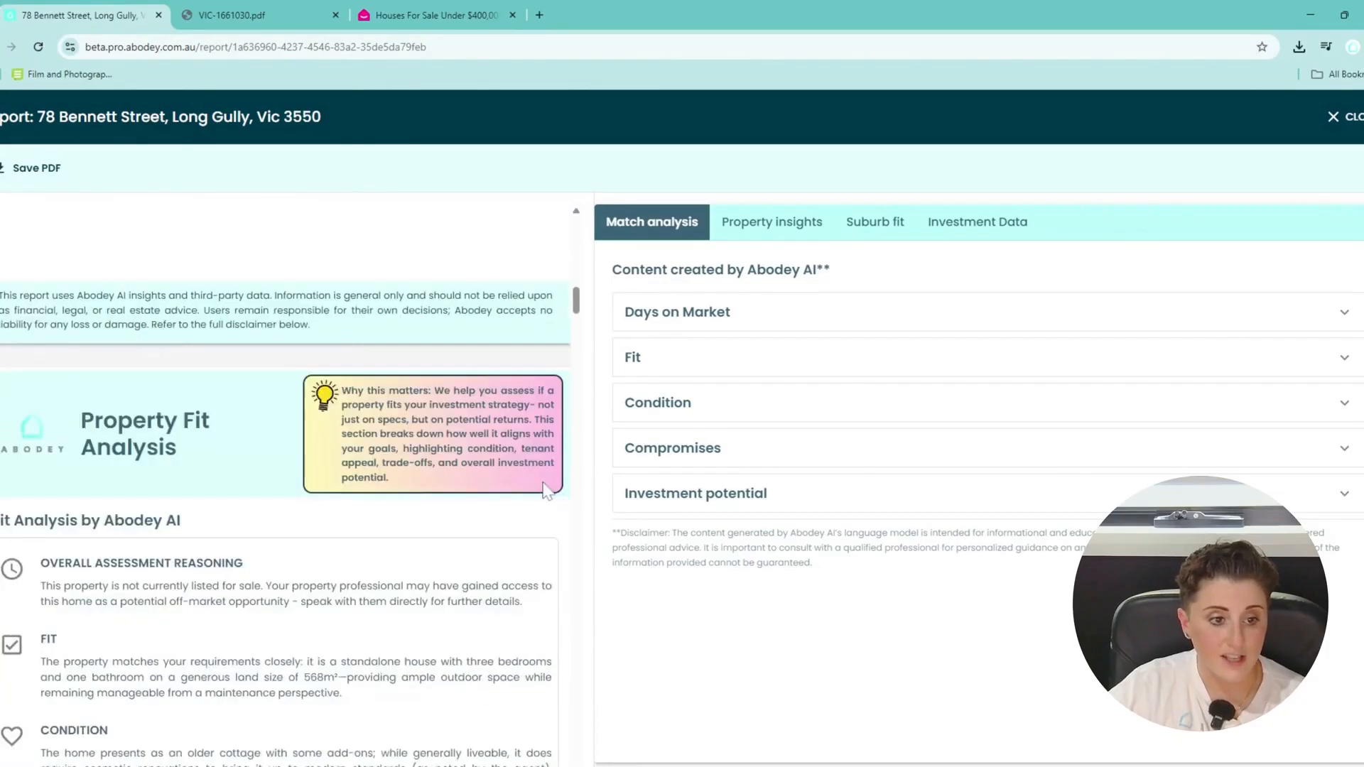
scroll(547, 490, up, 20)
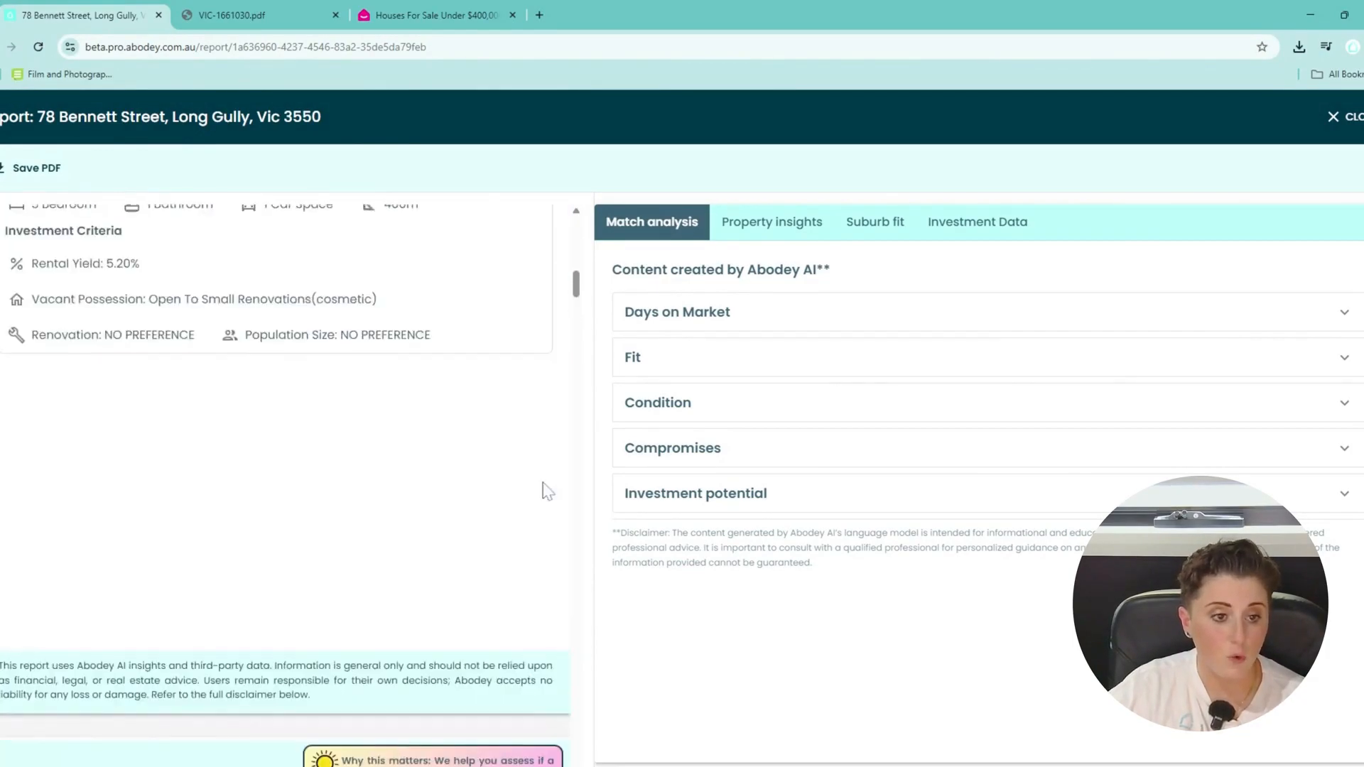
scroll(547, 490, up, 4)
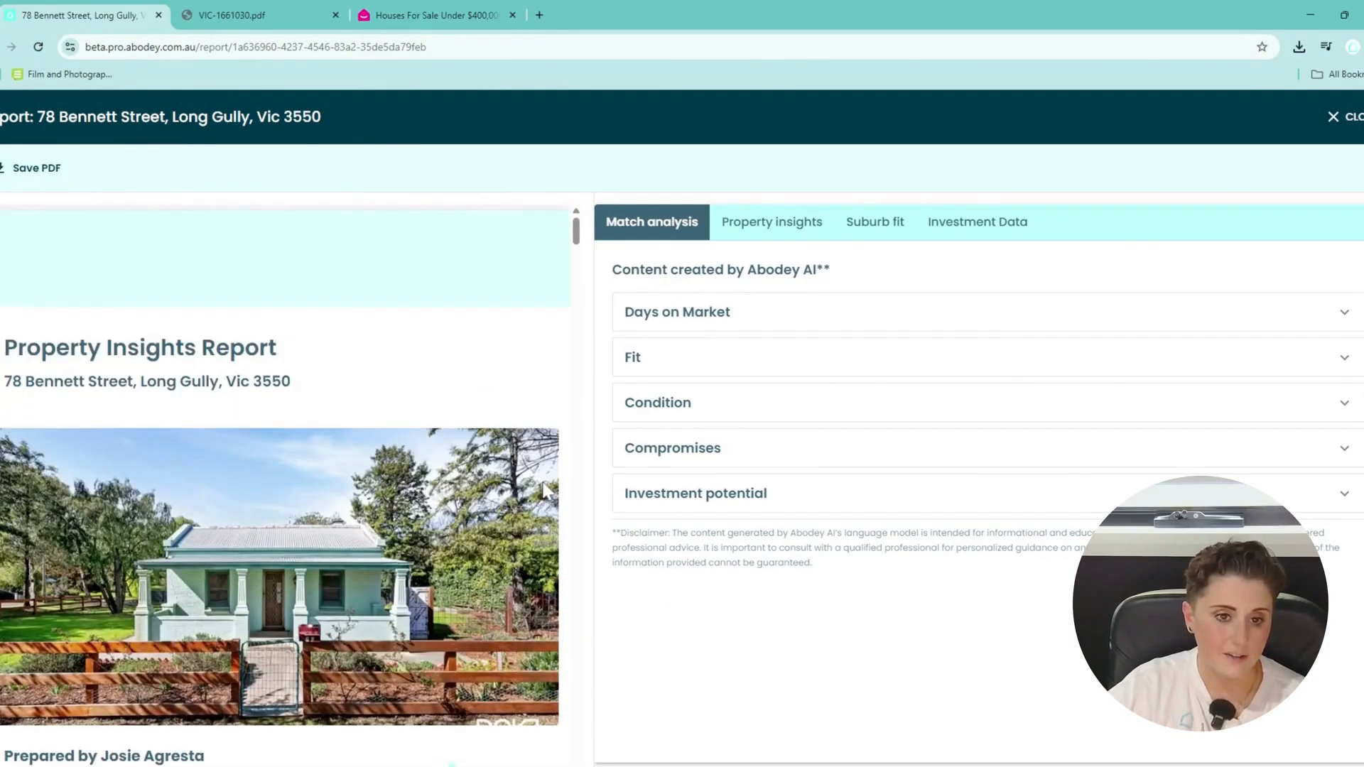
click(815, 329)
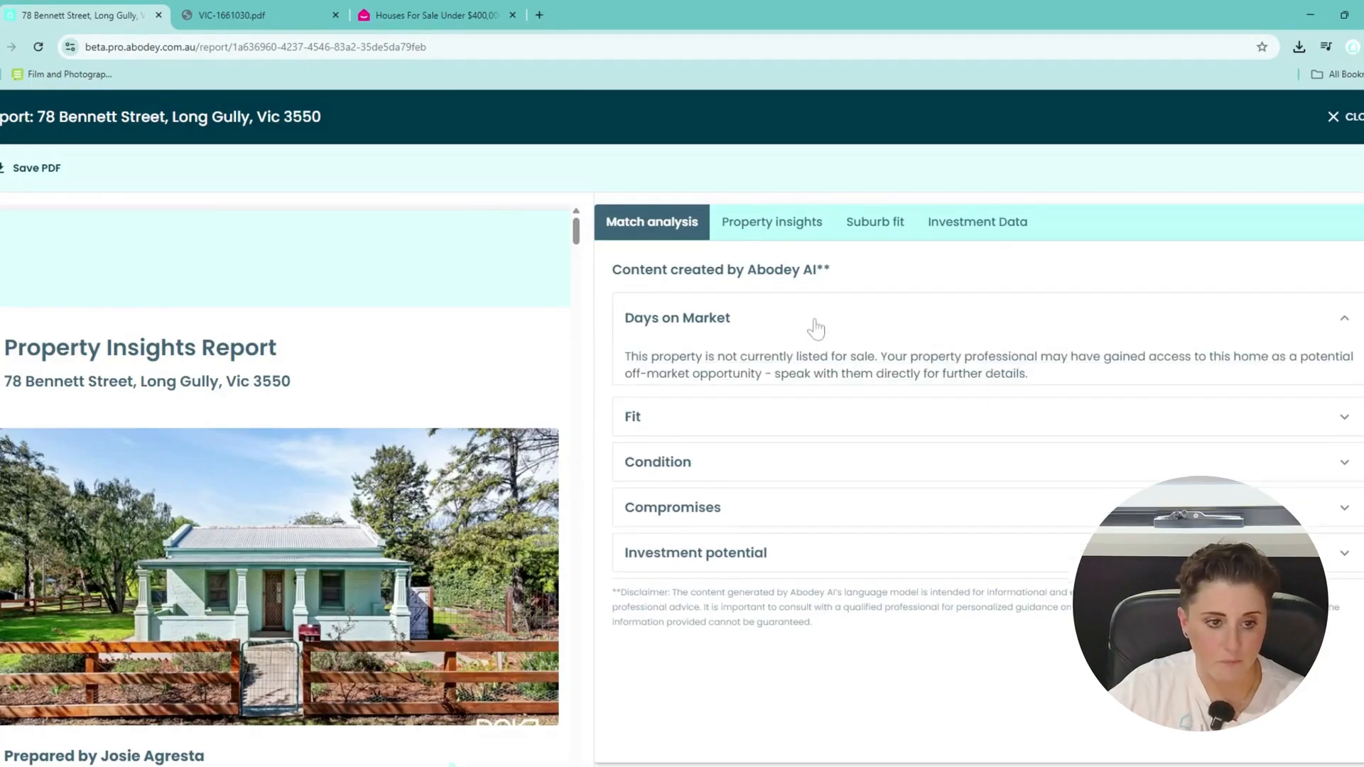
click(788, 445)
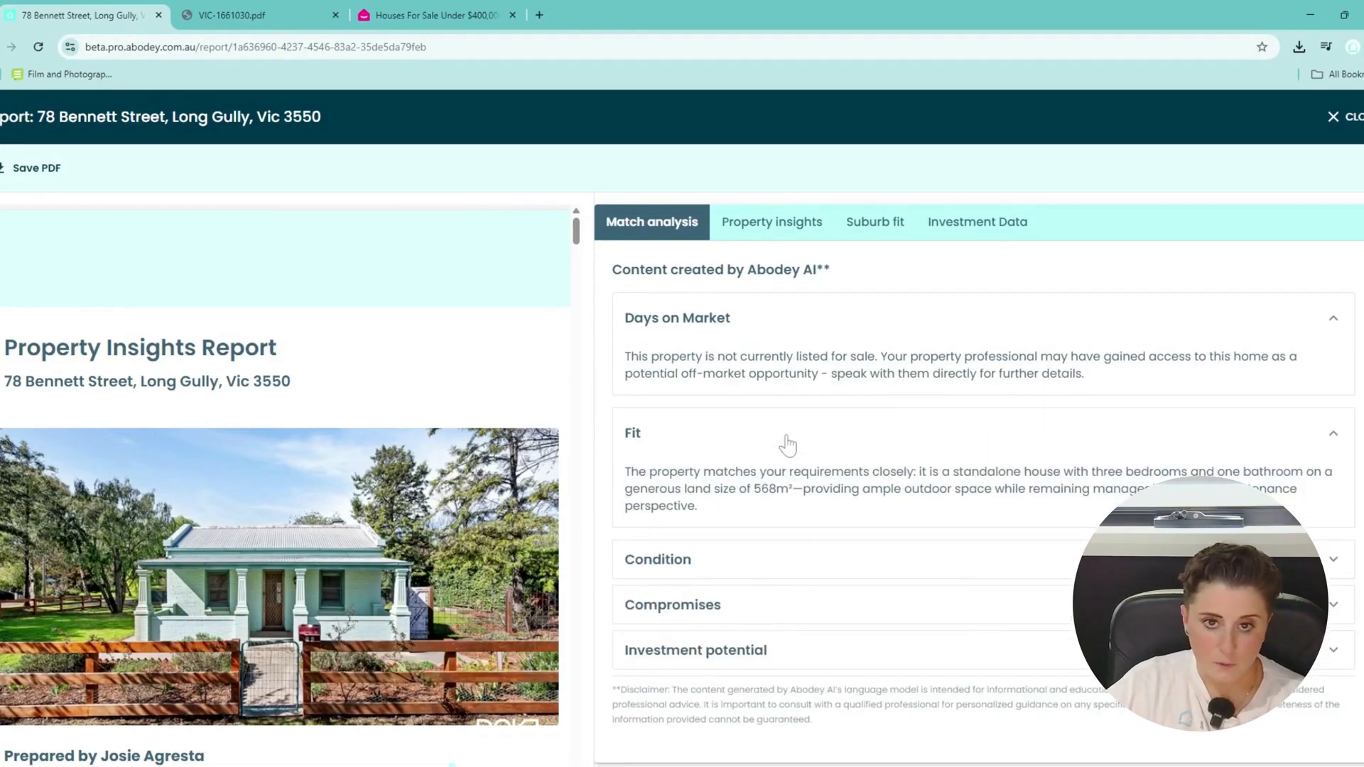
click(811, 572)
Expand the Compromises and Investment potential analyses and read through all five notes.
scroll(849, 550, down, 3)
click(844, 561)
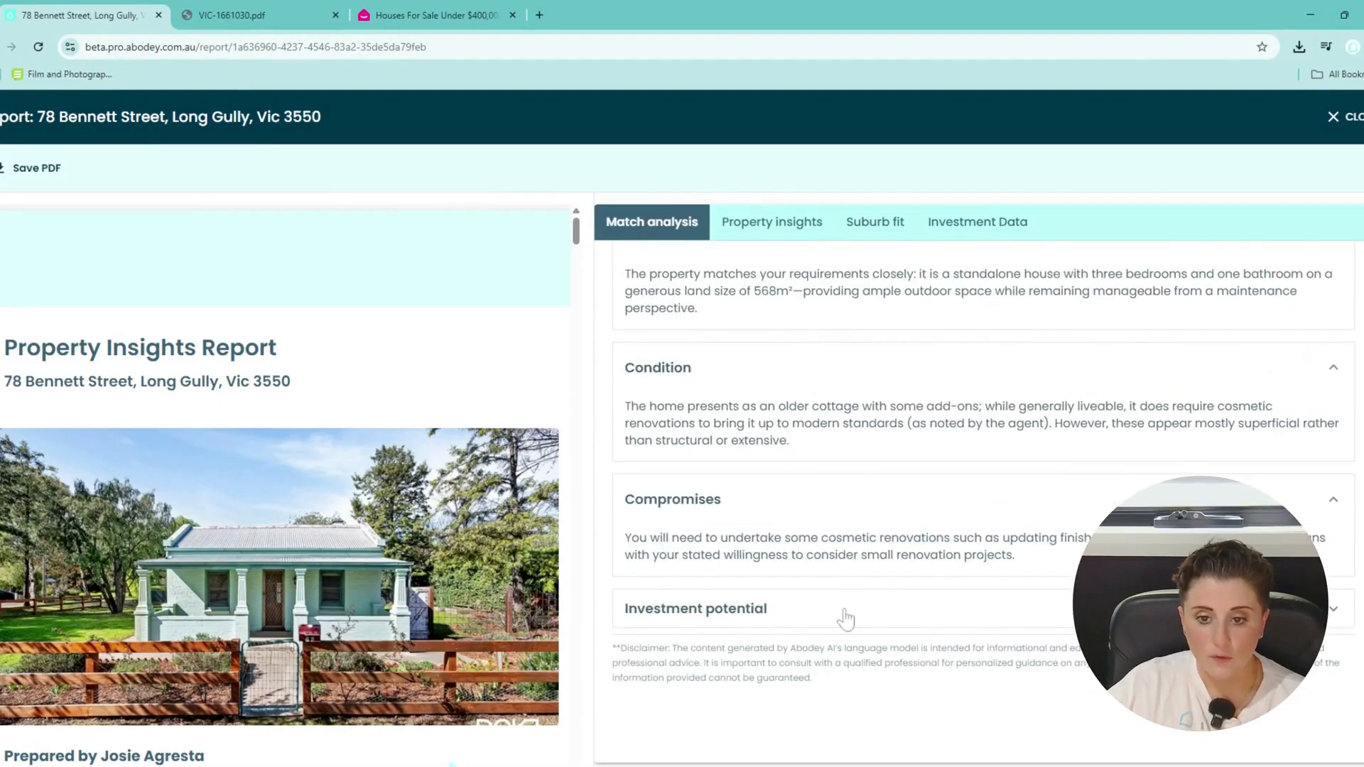
click(846, 615)
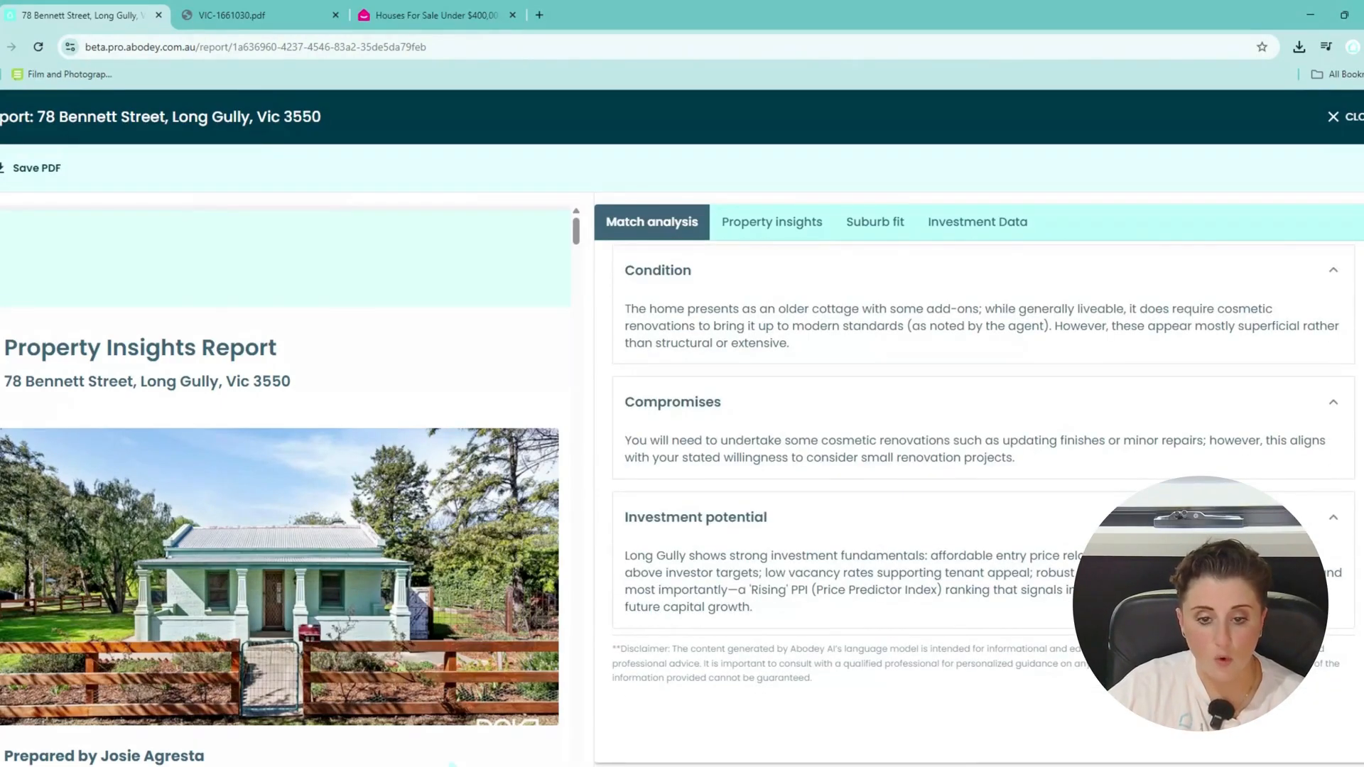
scroll(797, 526, up, 4)
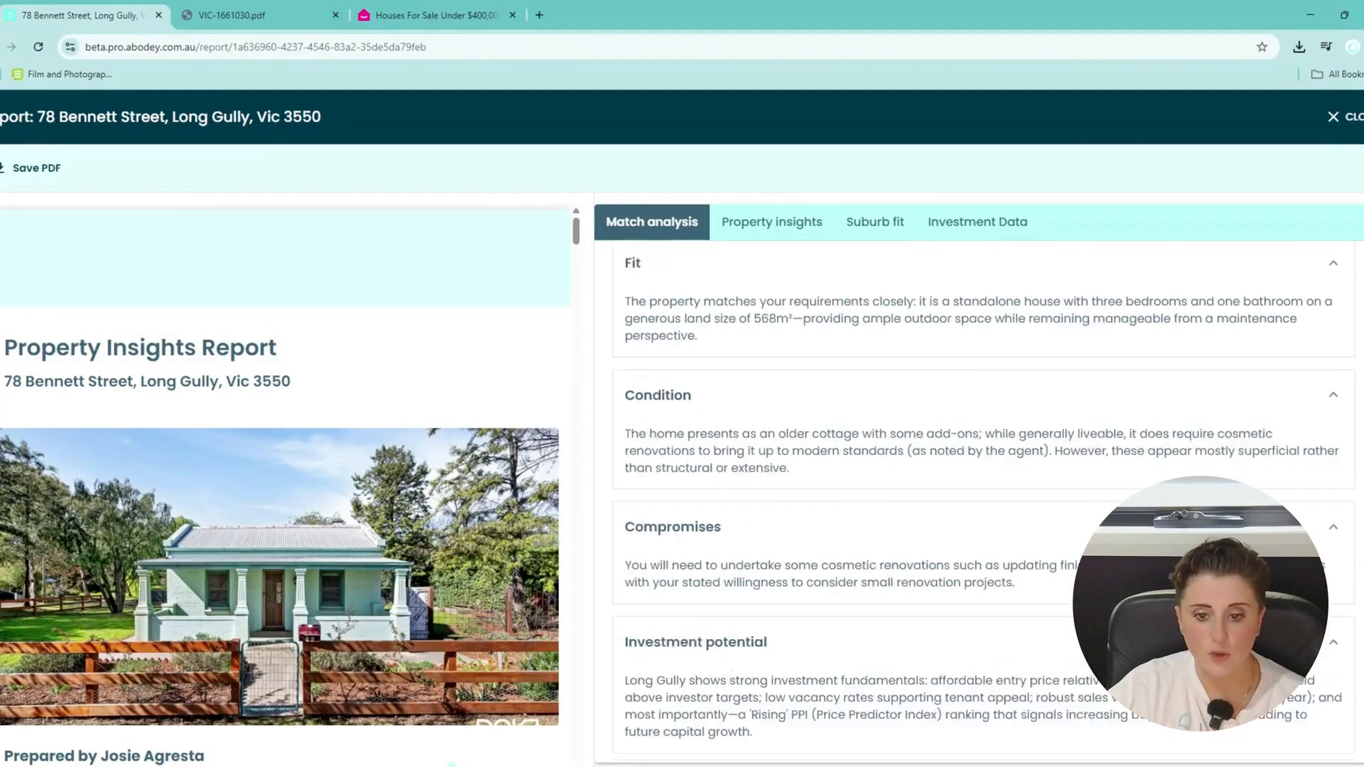
scroll(850, 448, up, 1)
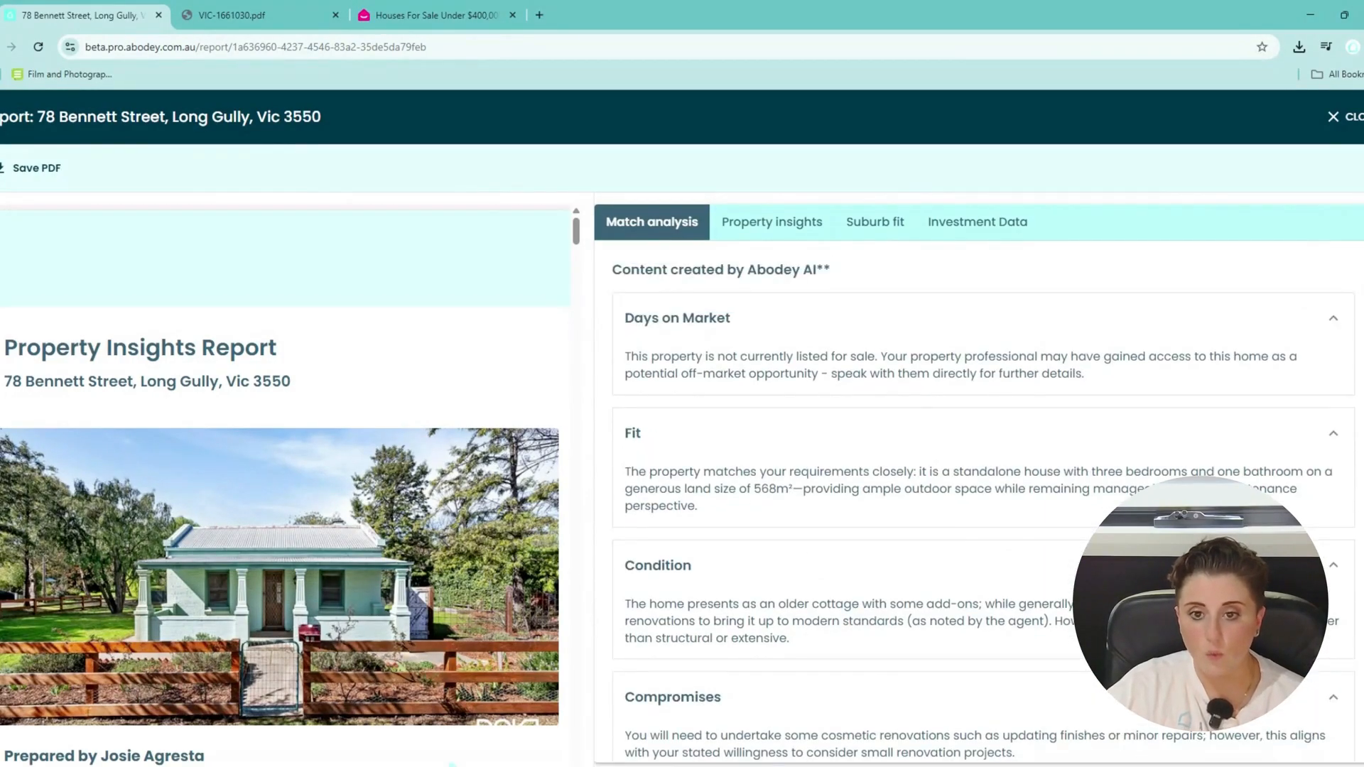
scroll(451, 551, down, 9)
scroll(451, 551, down, 3)
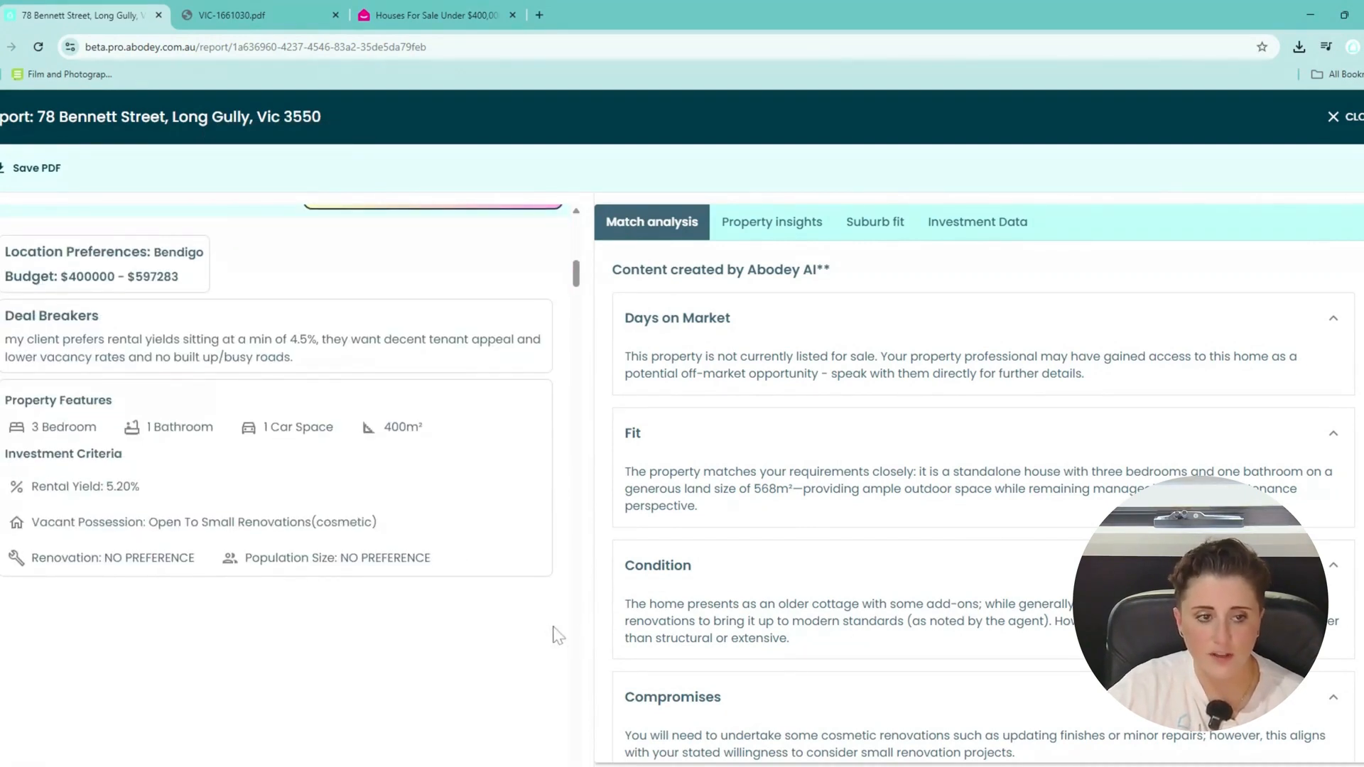
scroll(581, 619, up, 5)
Switch to Property insights and review the estimate and sales history, including the $373,000 sale.
click(768, 226)
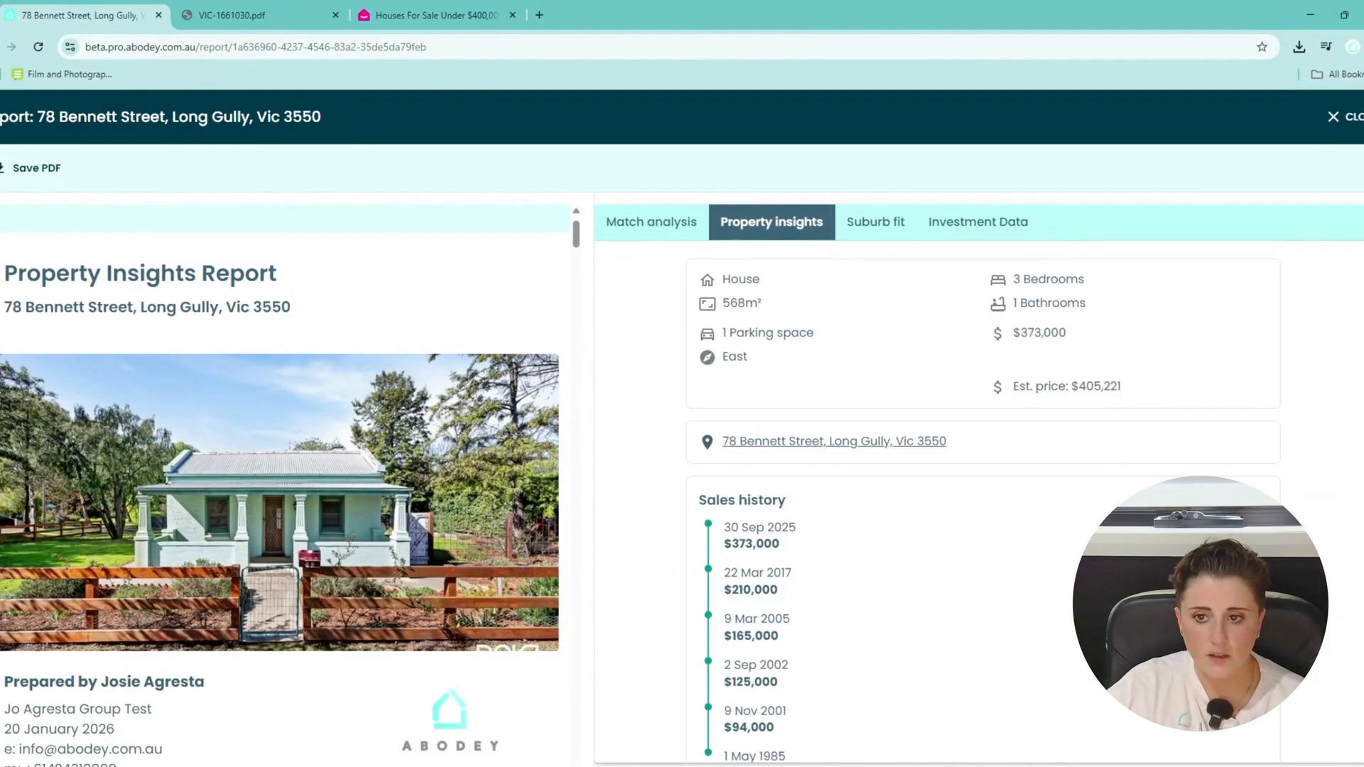
scroll(366, 565, down, 15)
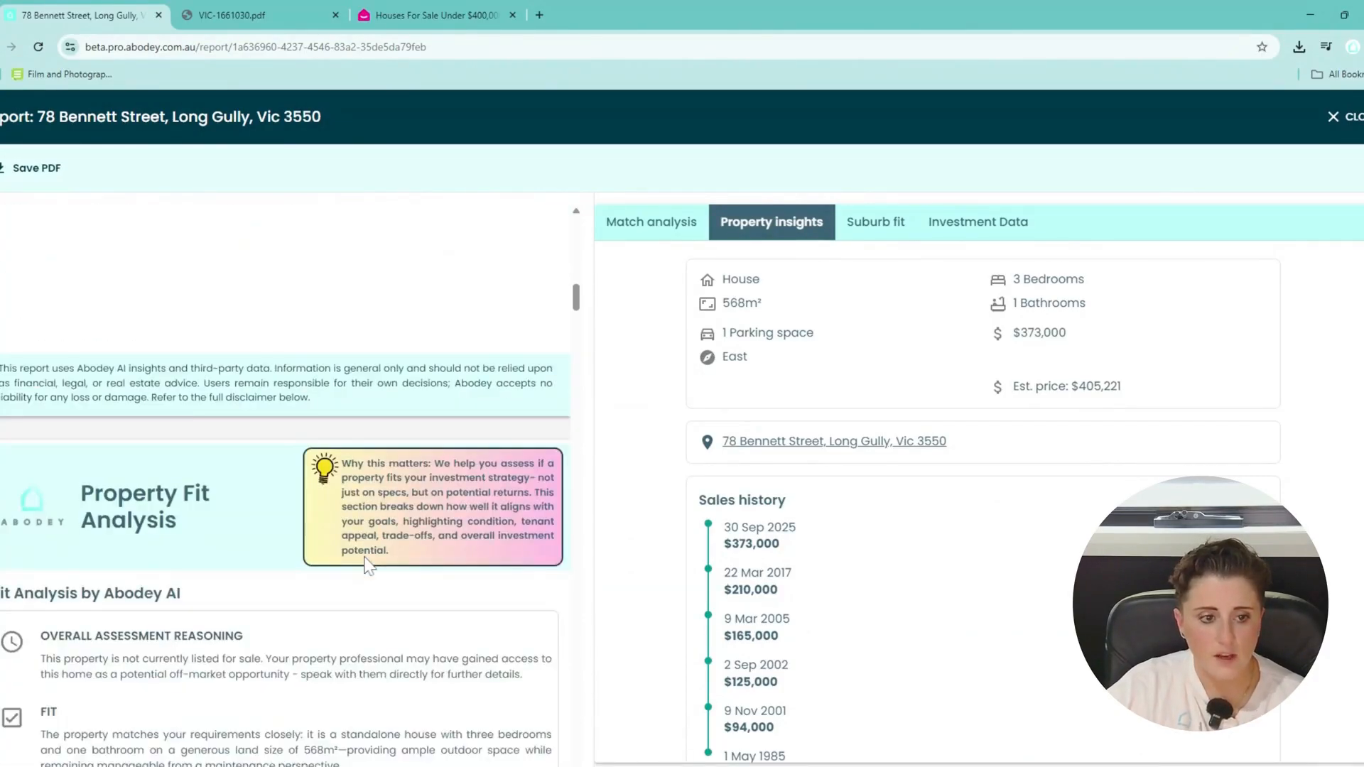
scroll(365, 565, down, 15)
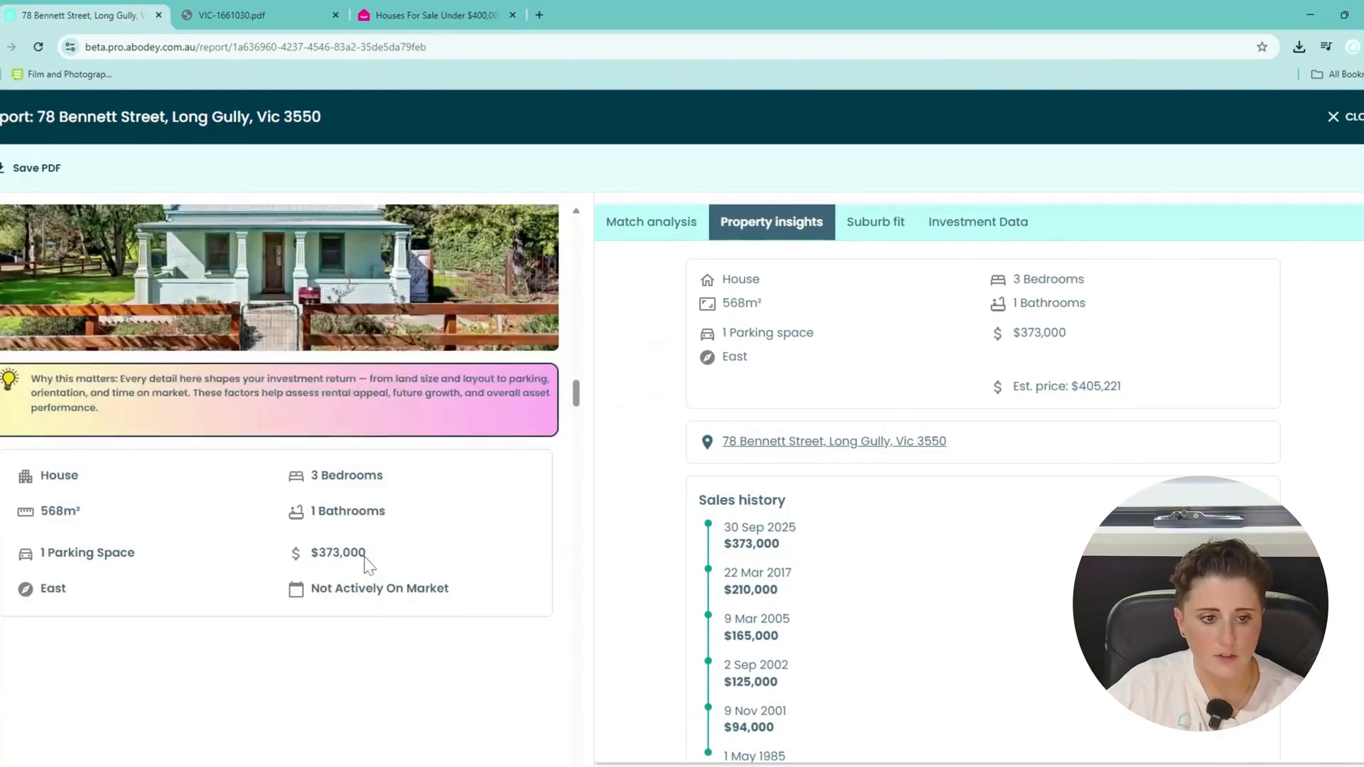
scroll(368, 565, down, 10)
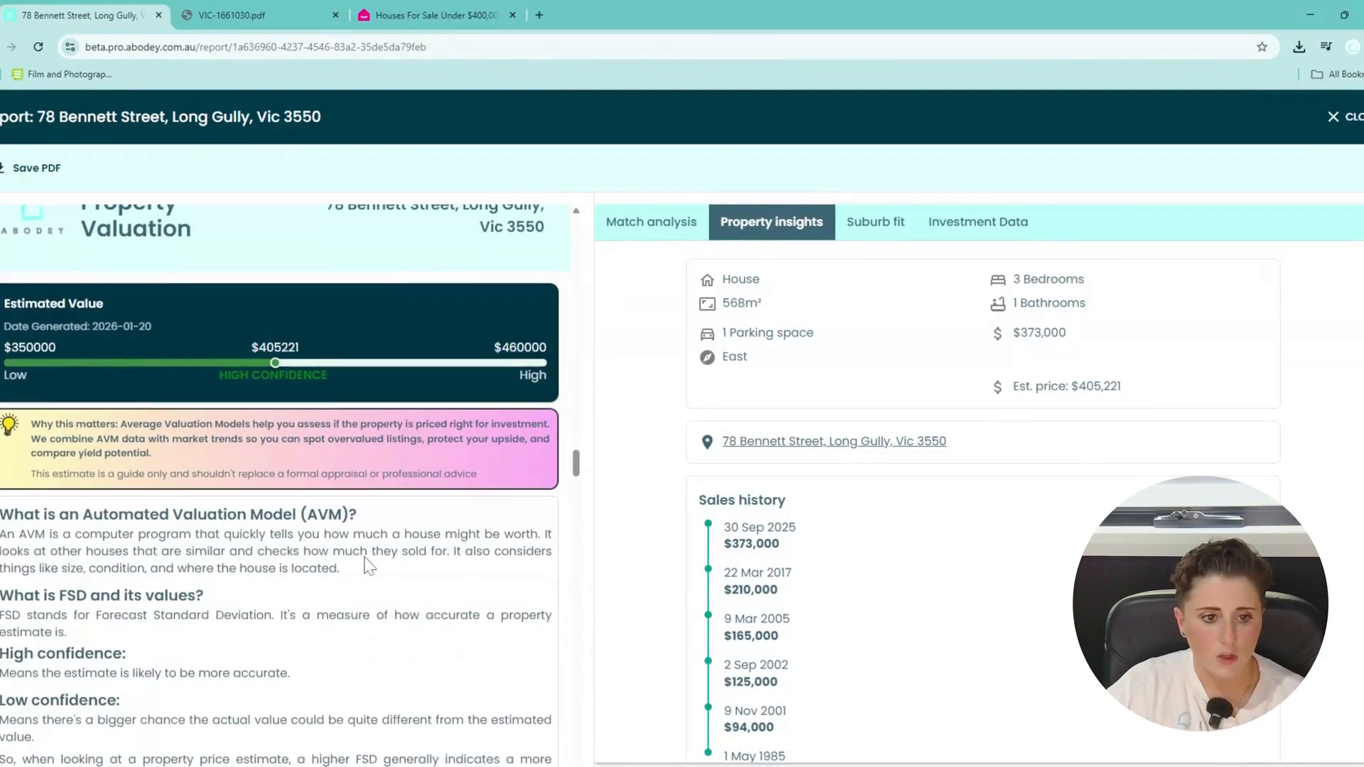
scroll(281, 483, up, 1)
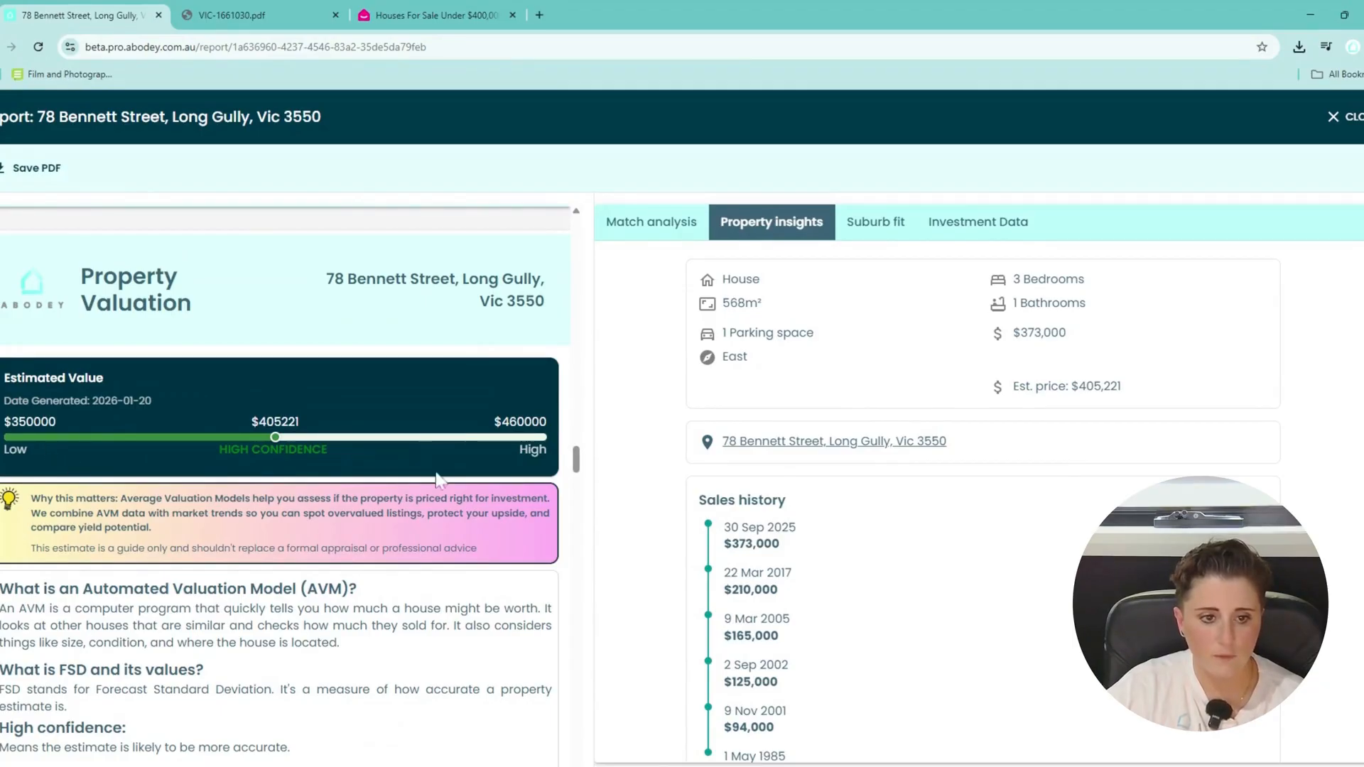
scroll(387, 454, down, 1)
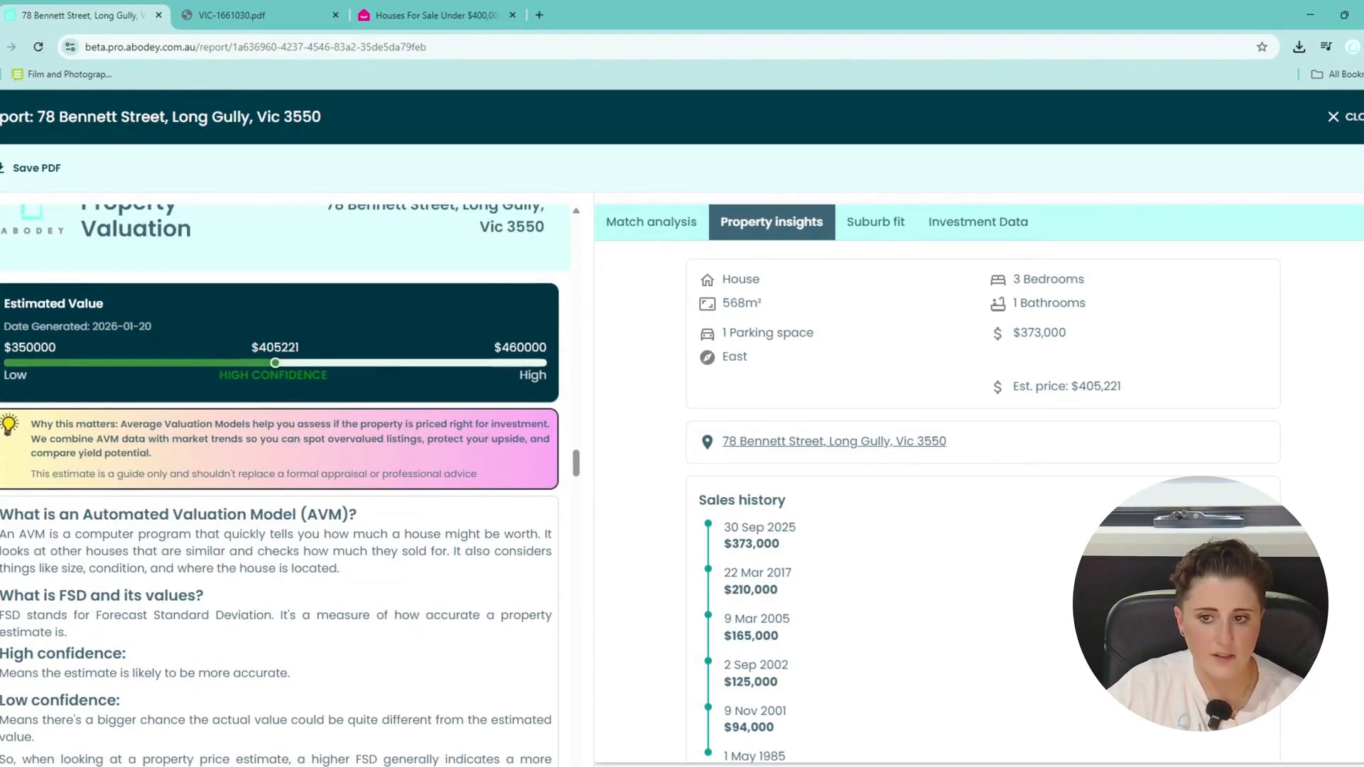
drag(1066, 334, 1013, 333)
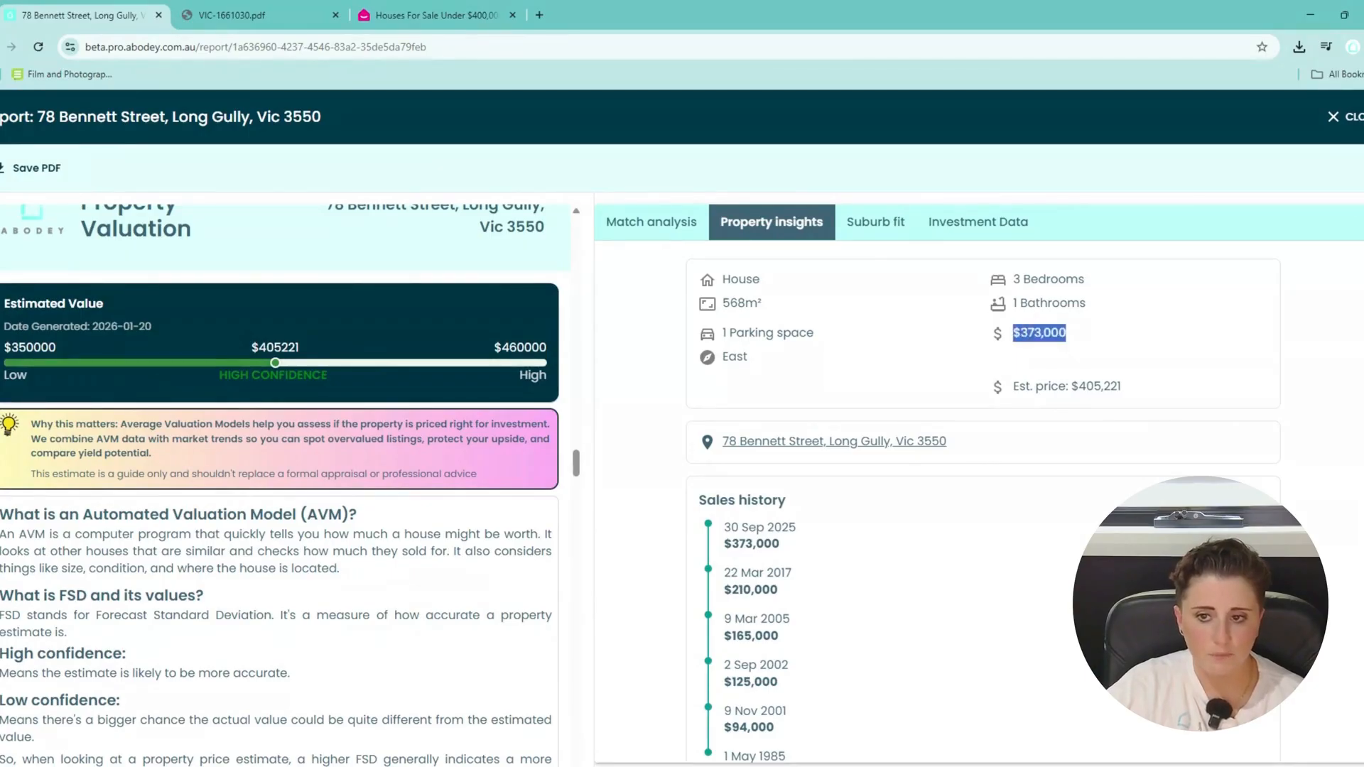
click(1012, 341)
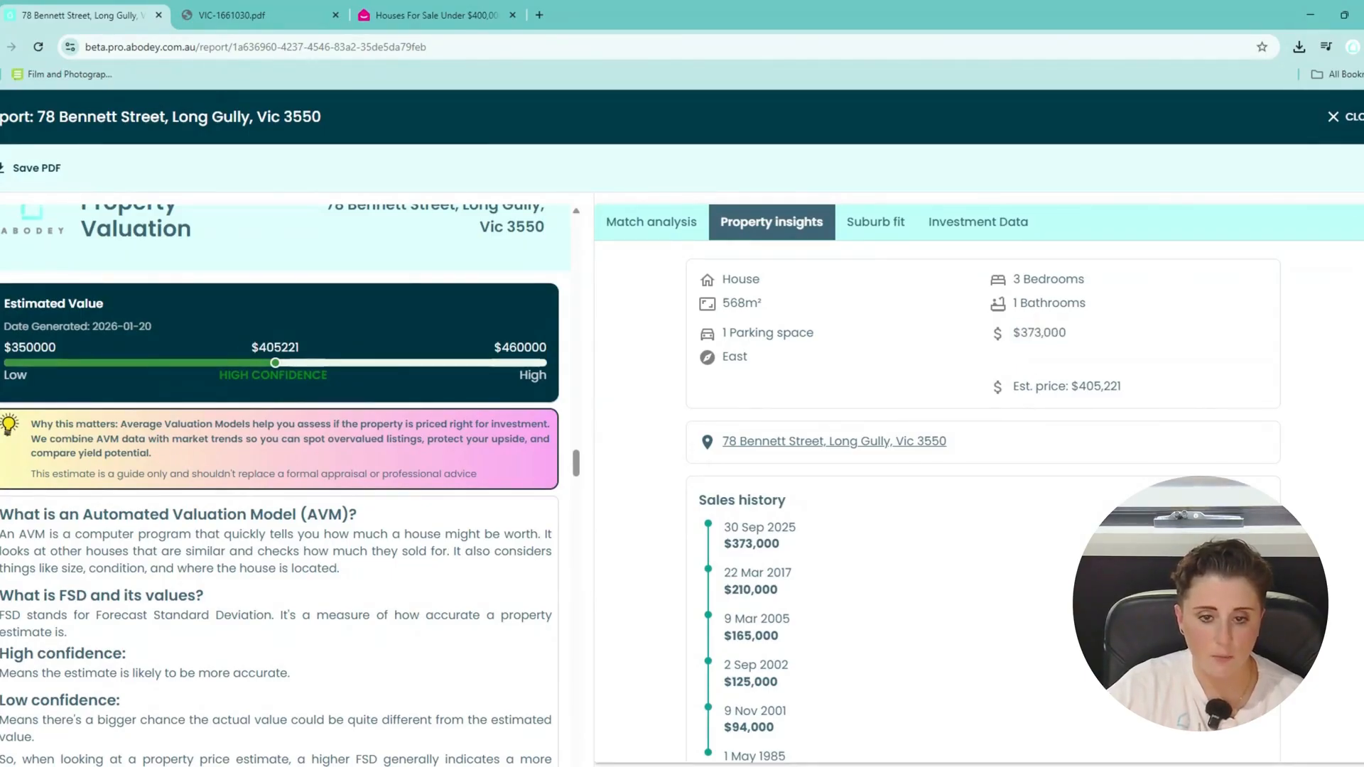
scroll(284, 483, up, 2)
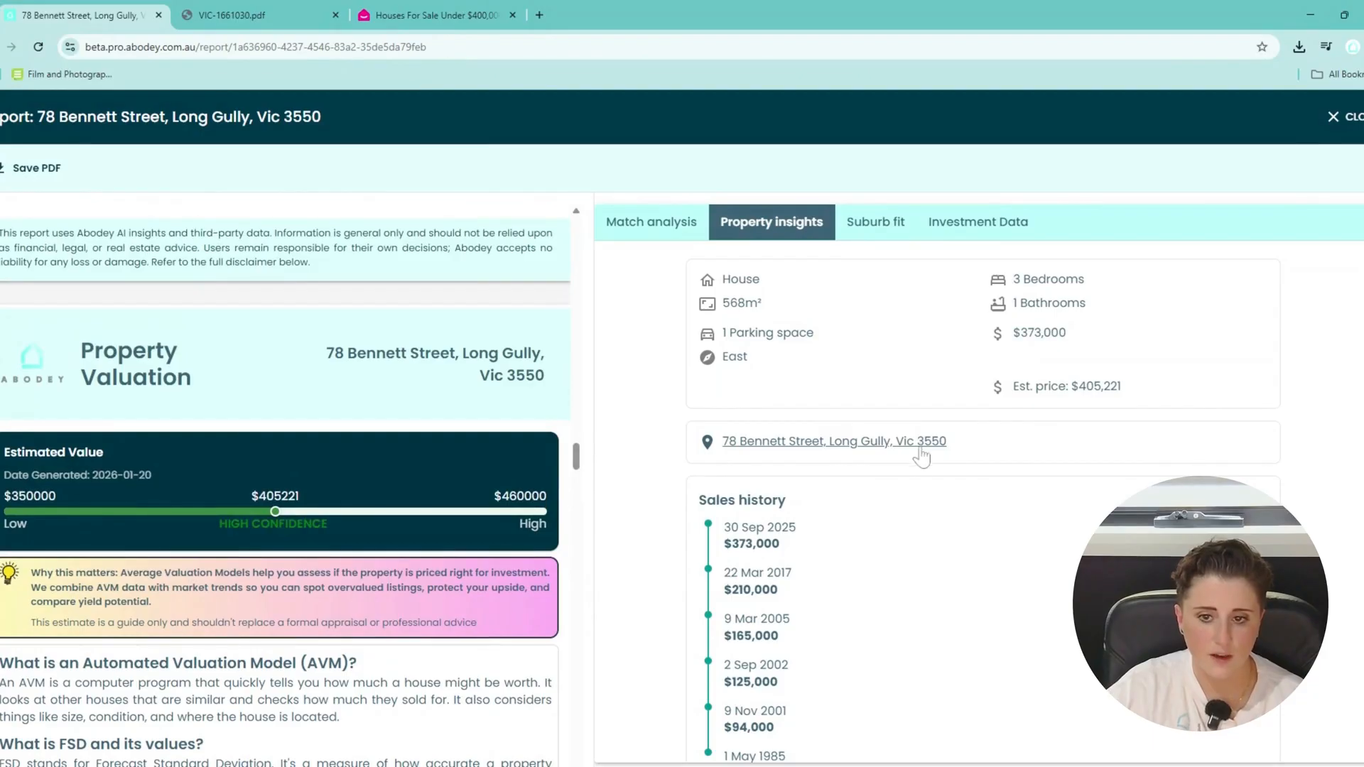
scroll(923, 471, down, 1)
scroll(925, 479, down, 3)
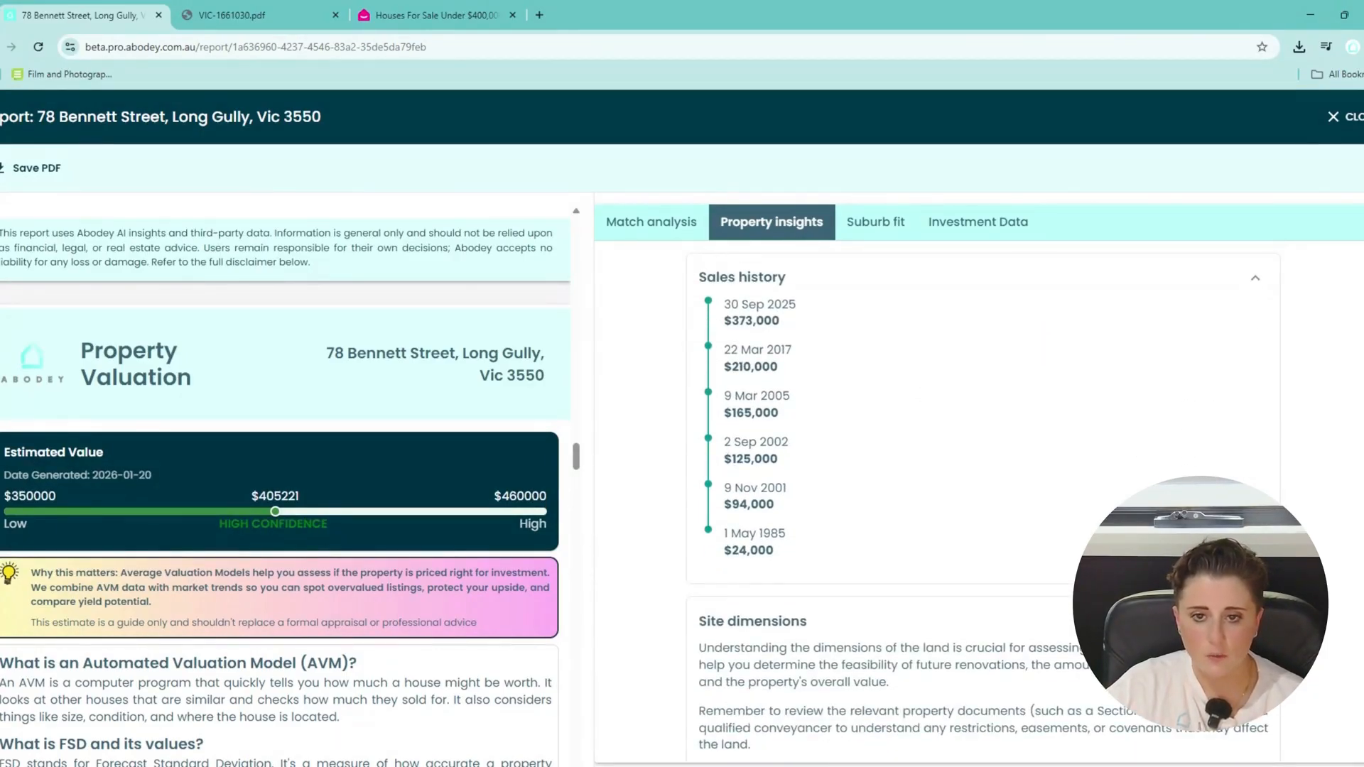
scroll(788, 328, down, 4)
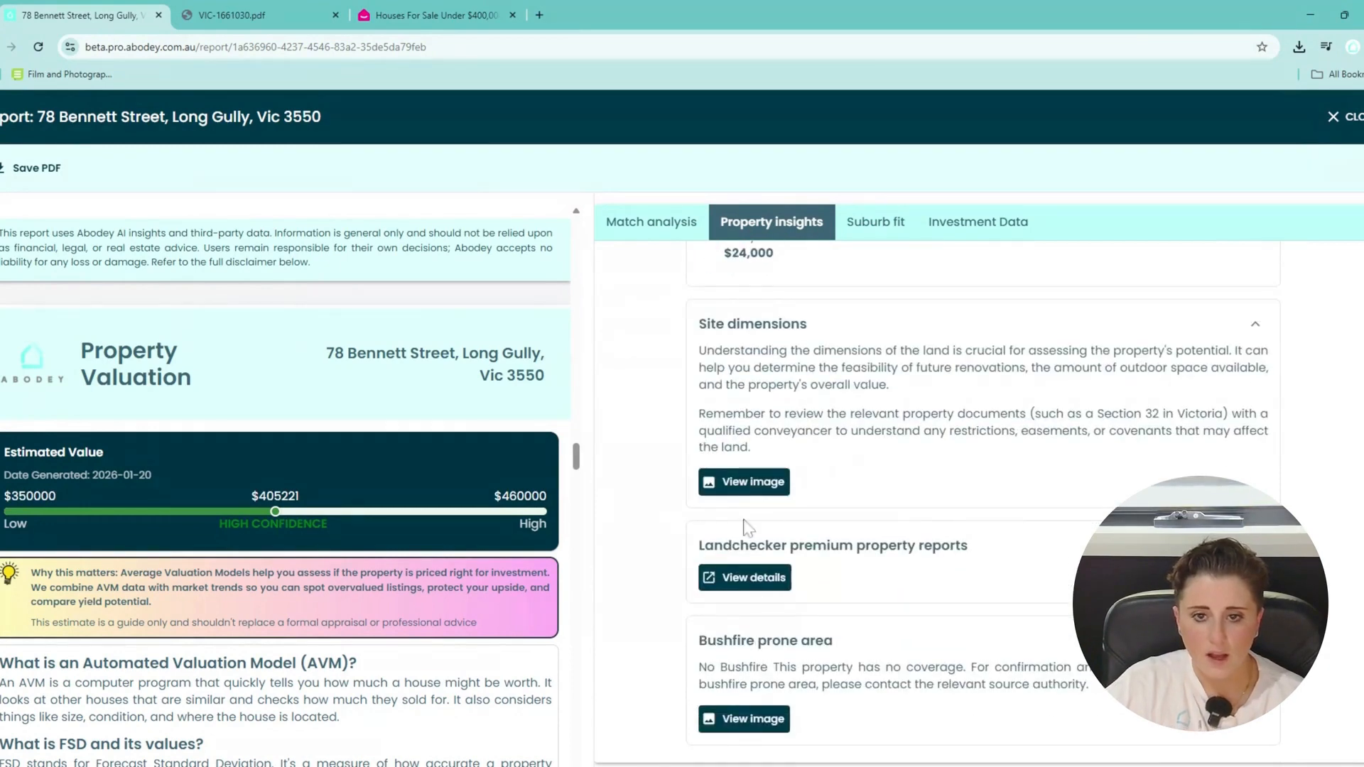
View and close the Site dimensions image and the Bushfire prone area map.
click(746, 481)
click(984, 213)
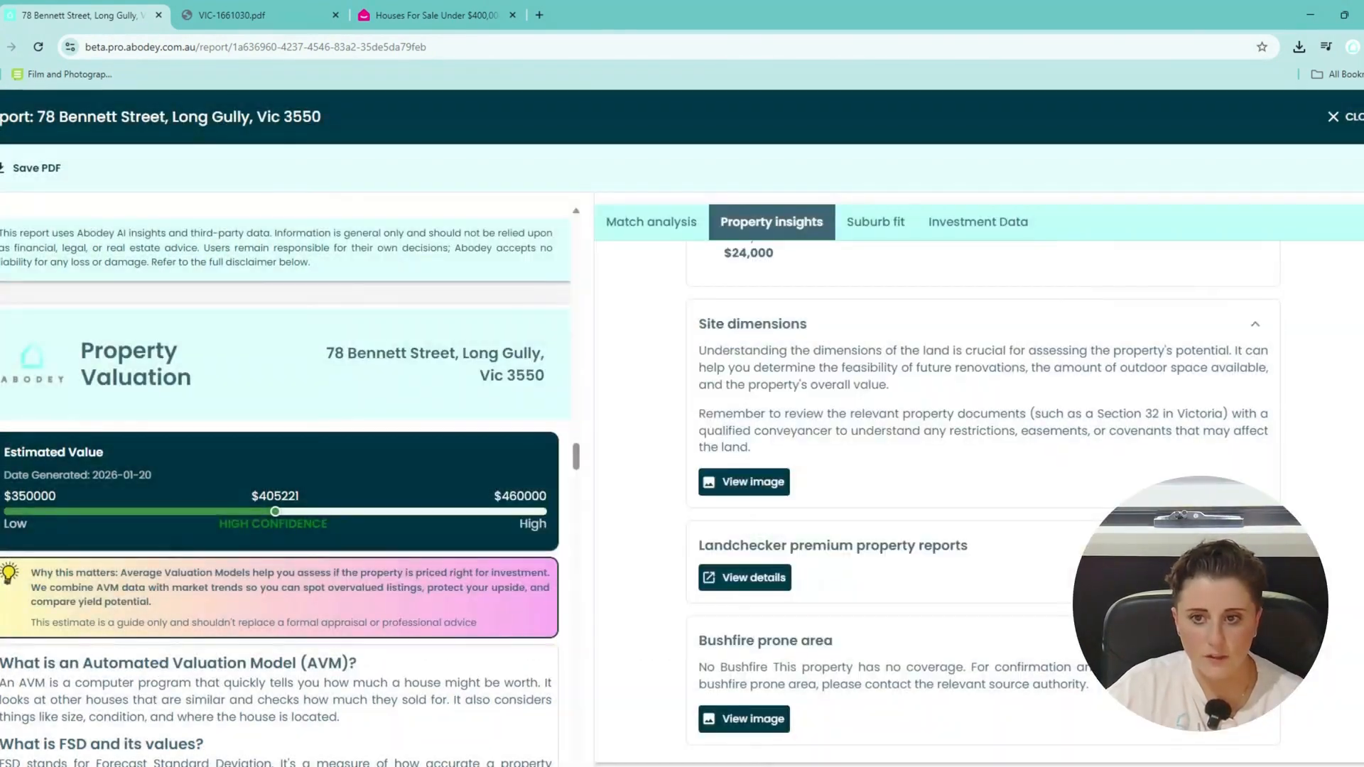
click(742, 718)
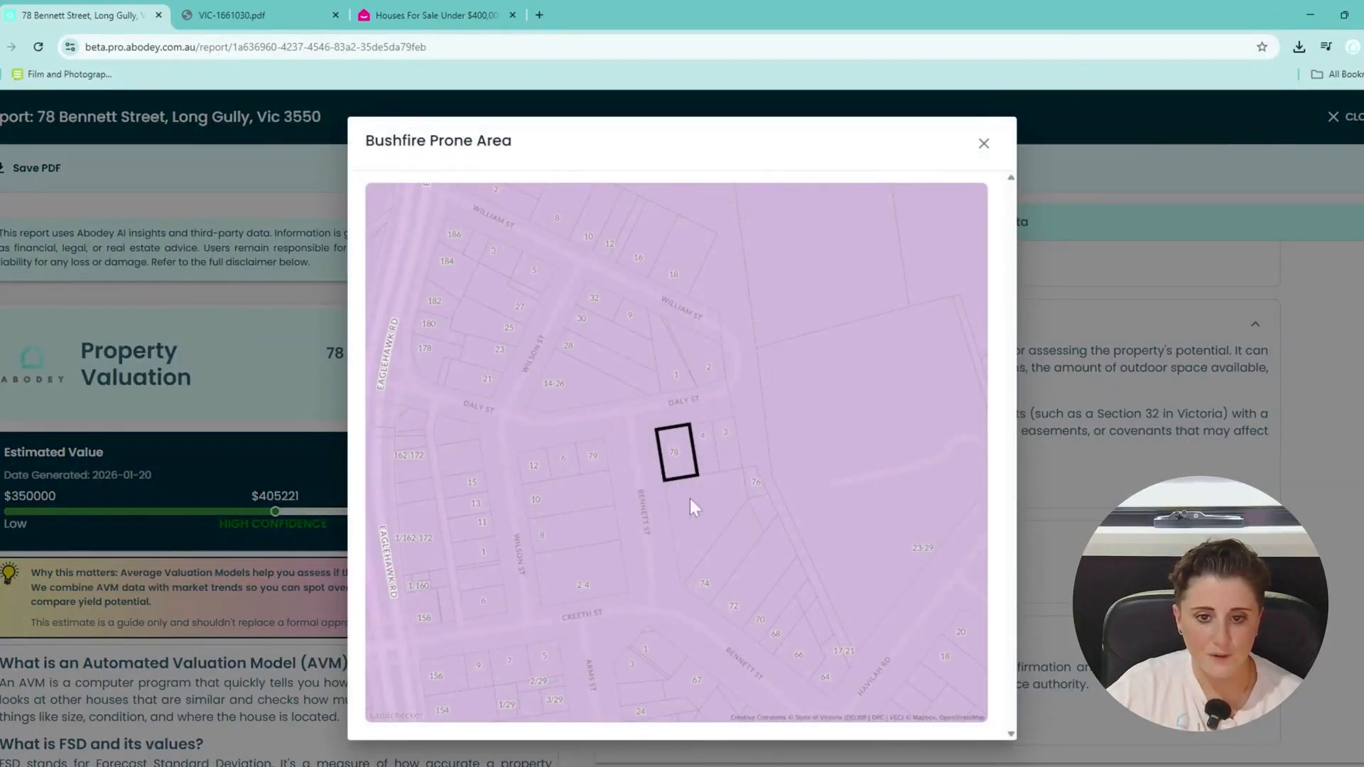
click(983, 142)
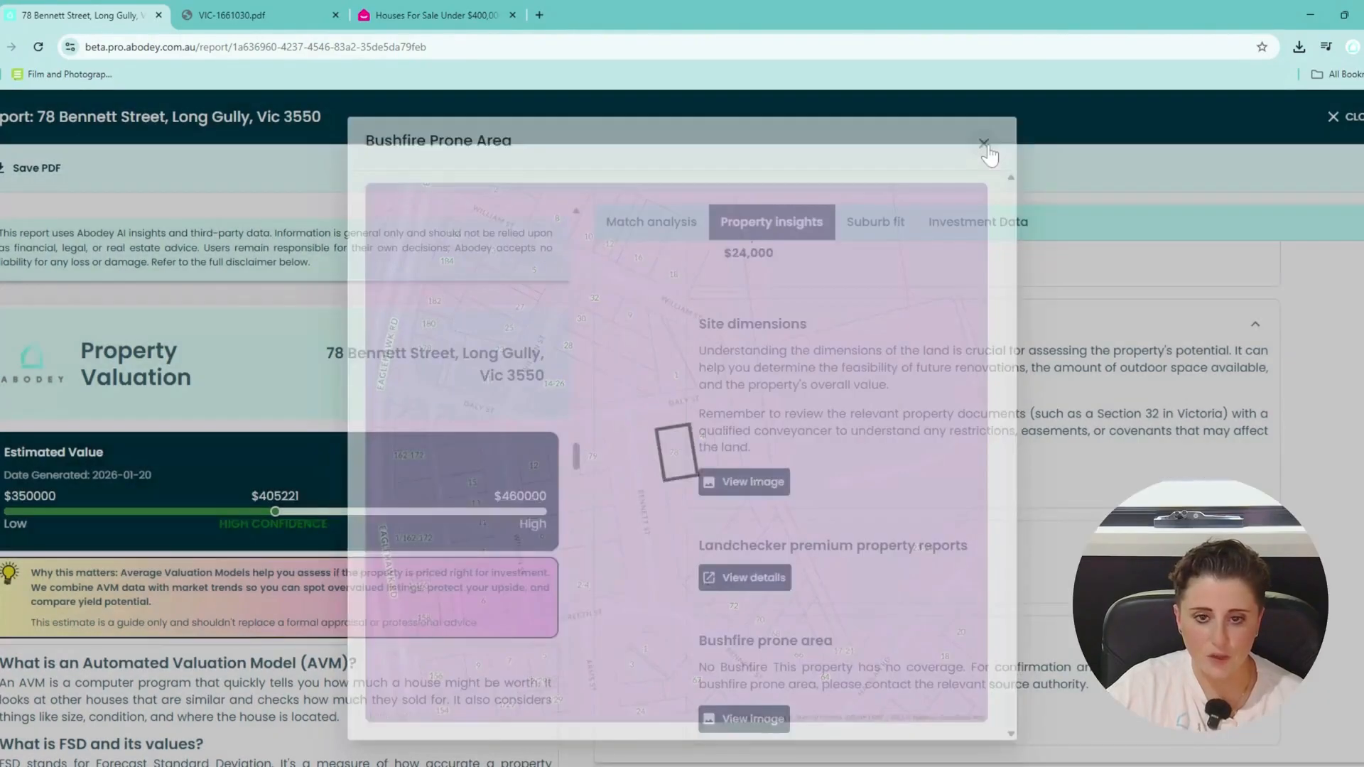
scroll(975, 263, up, 3)
click(894, 222)
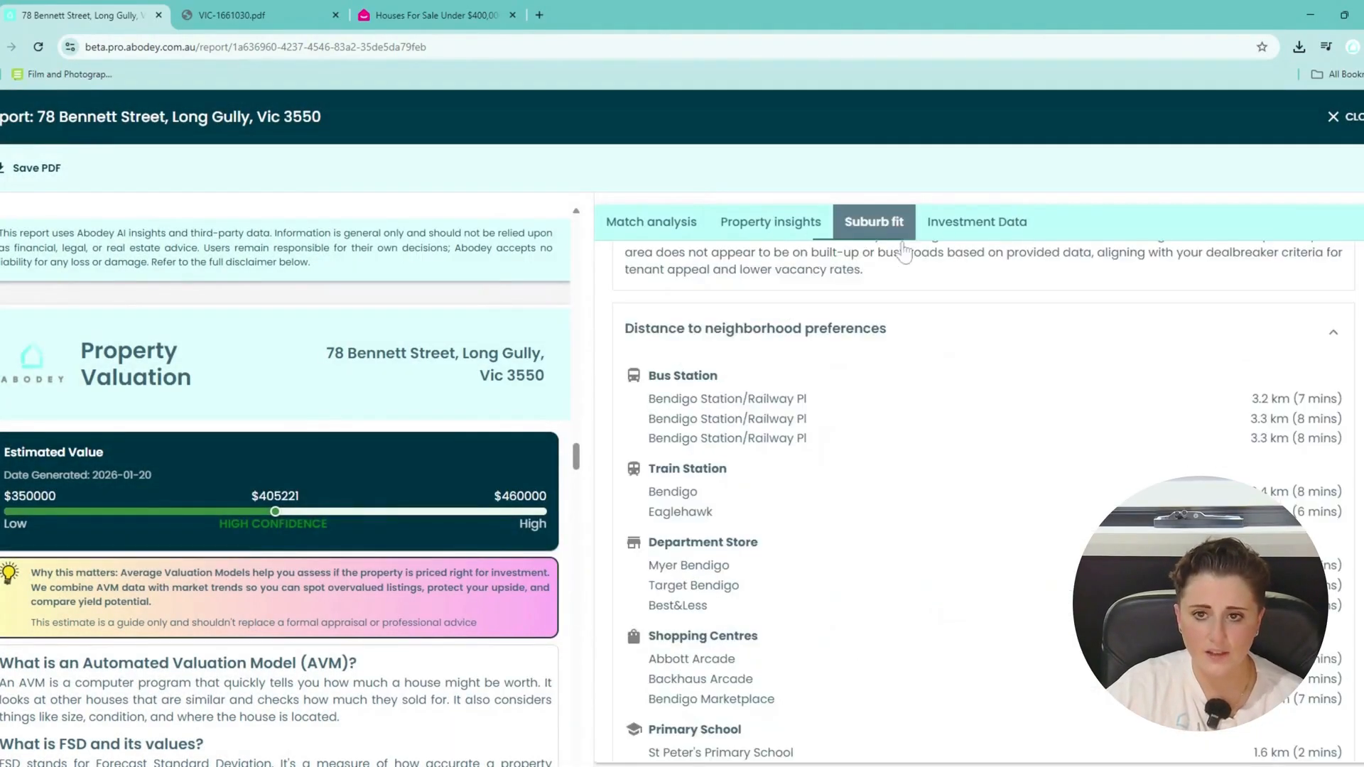
scroll(919, 387, up, 2)
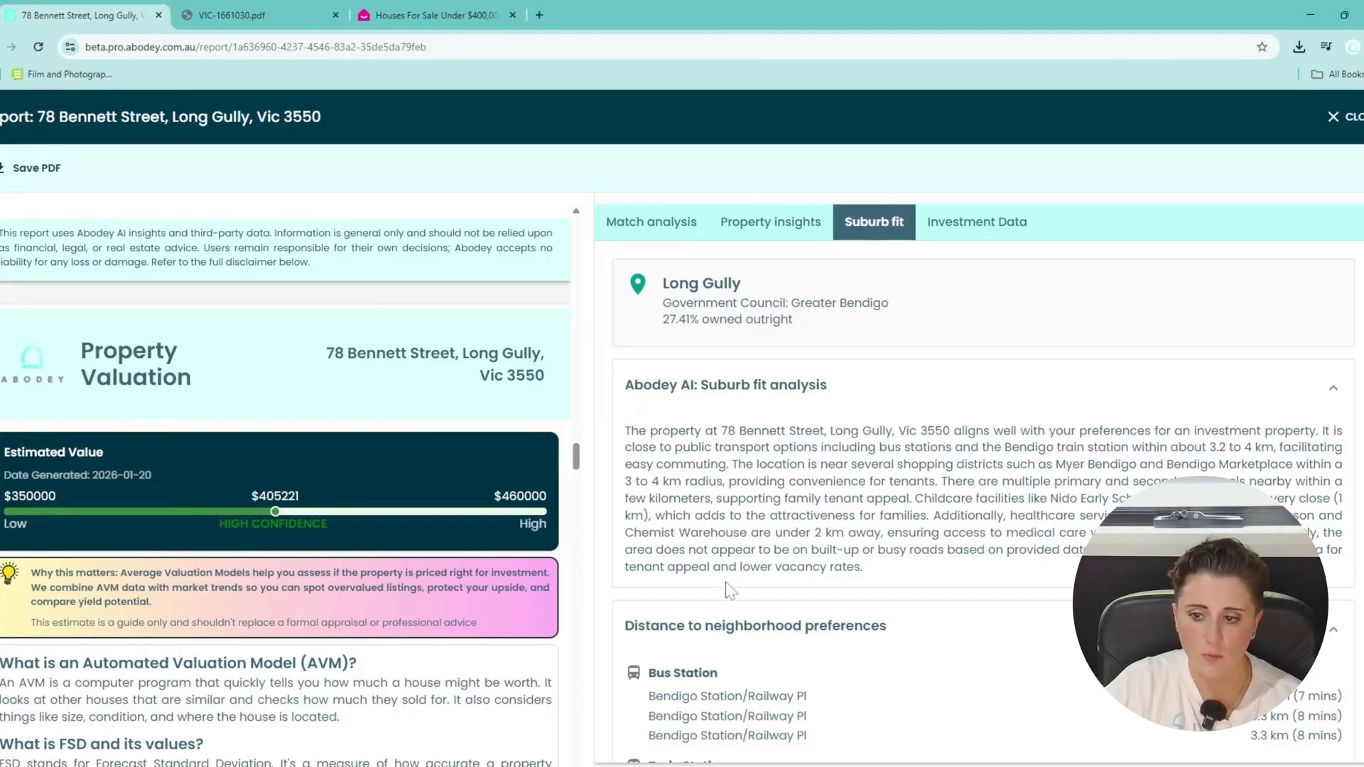
scroll(911, 564, down, 8)
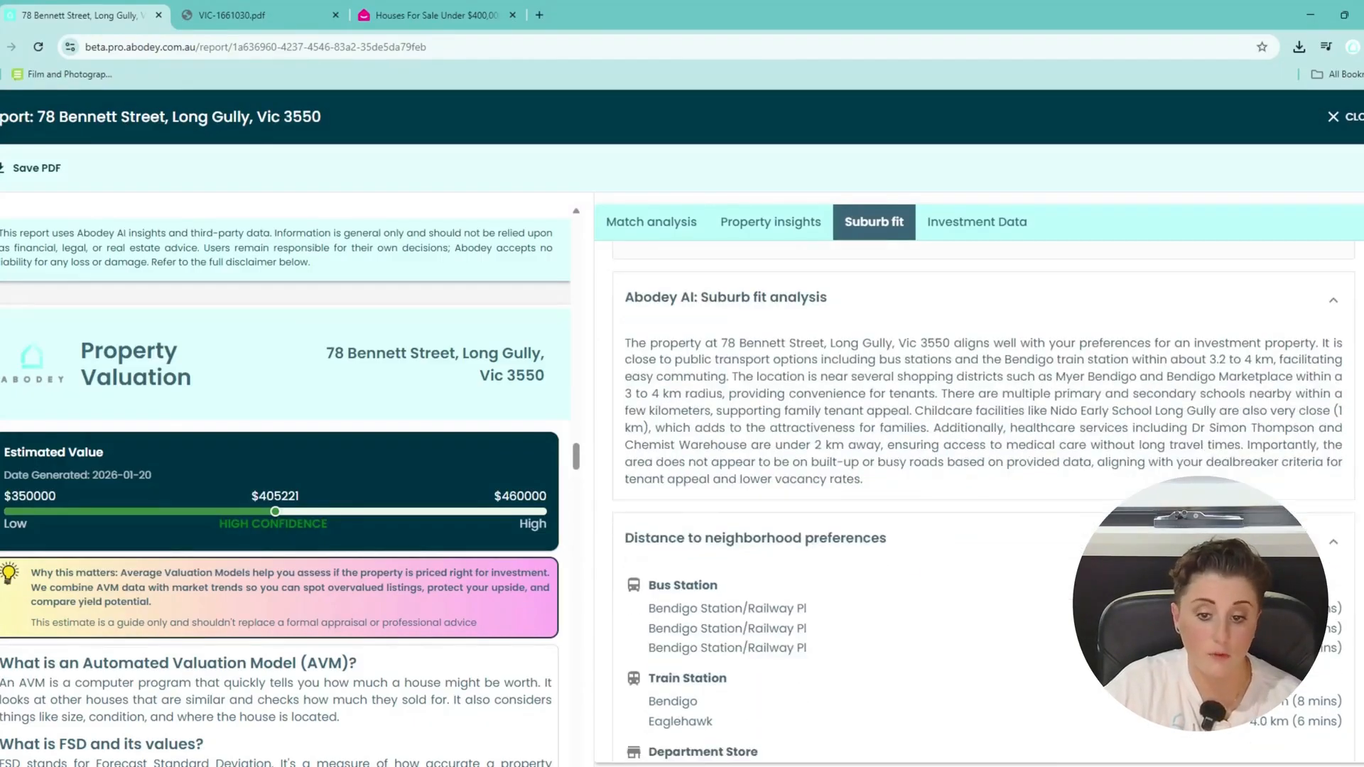
scroll(914, 555, down, 5)
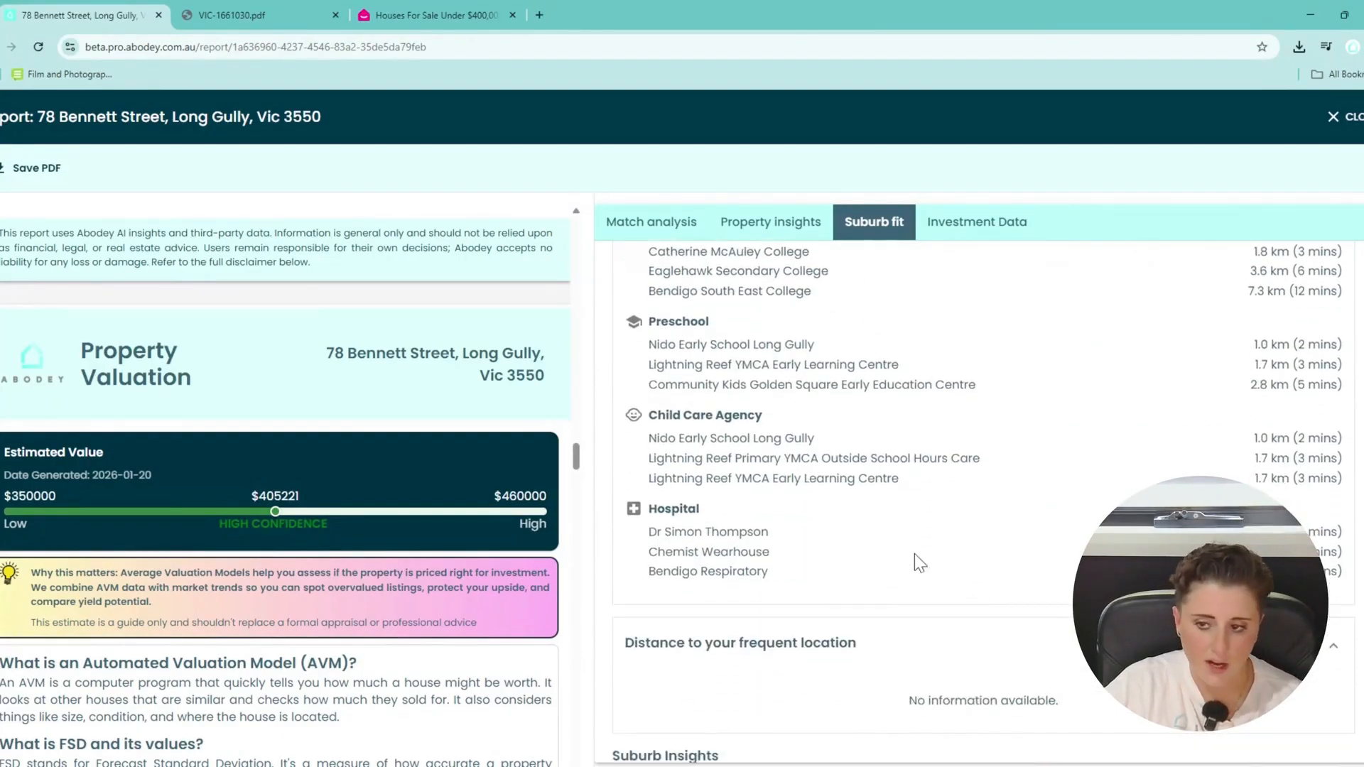
scroll(915, 554, down, 5)
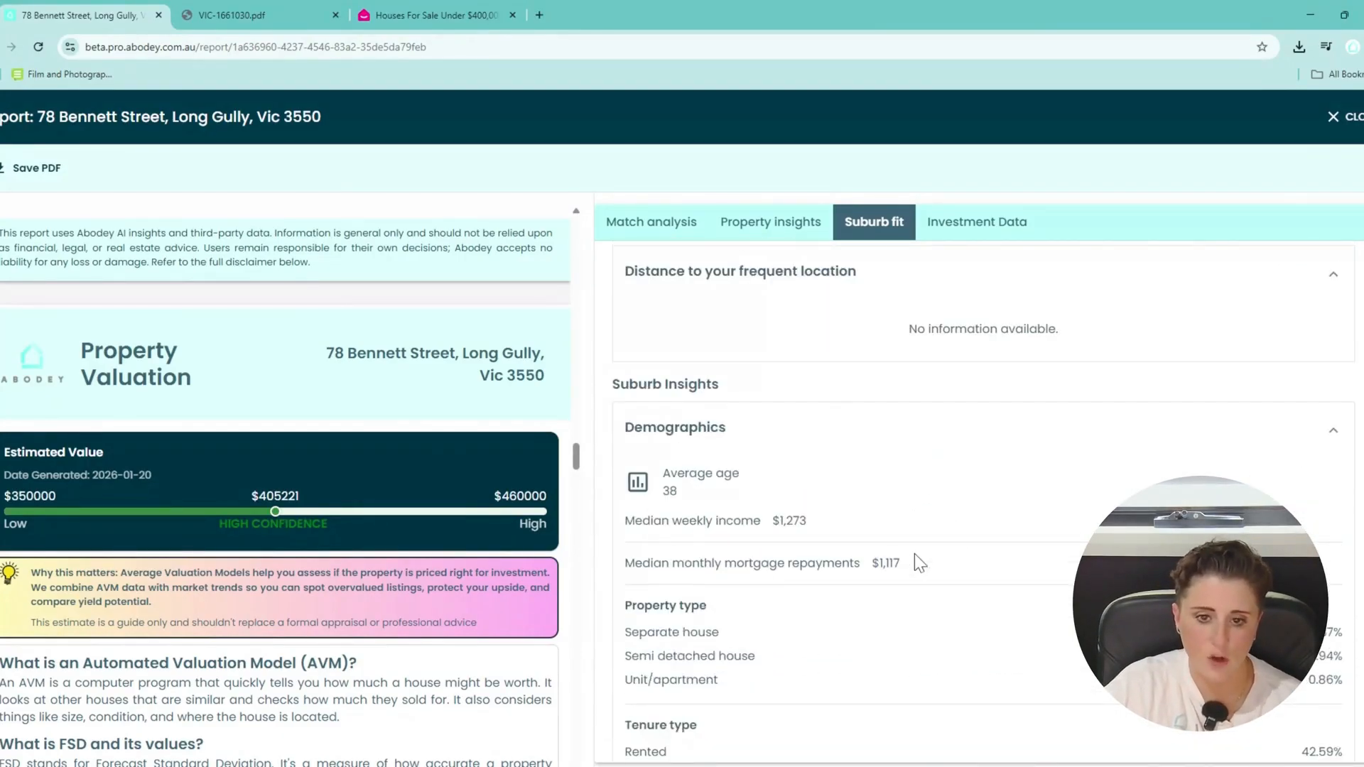
scroll(915, 555, down, 5)
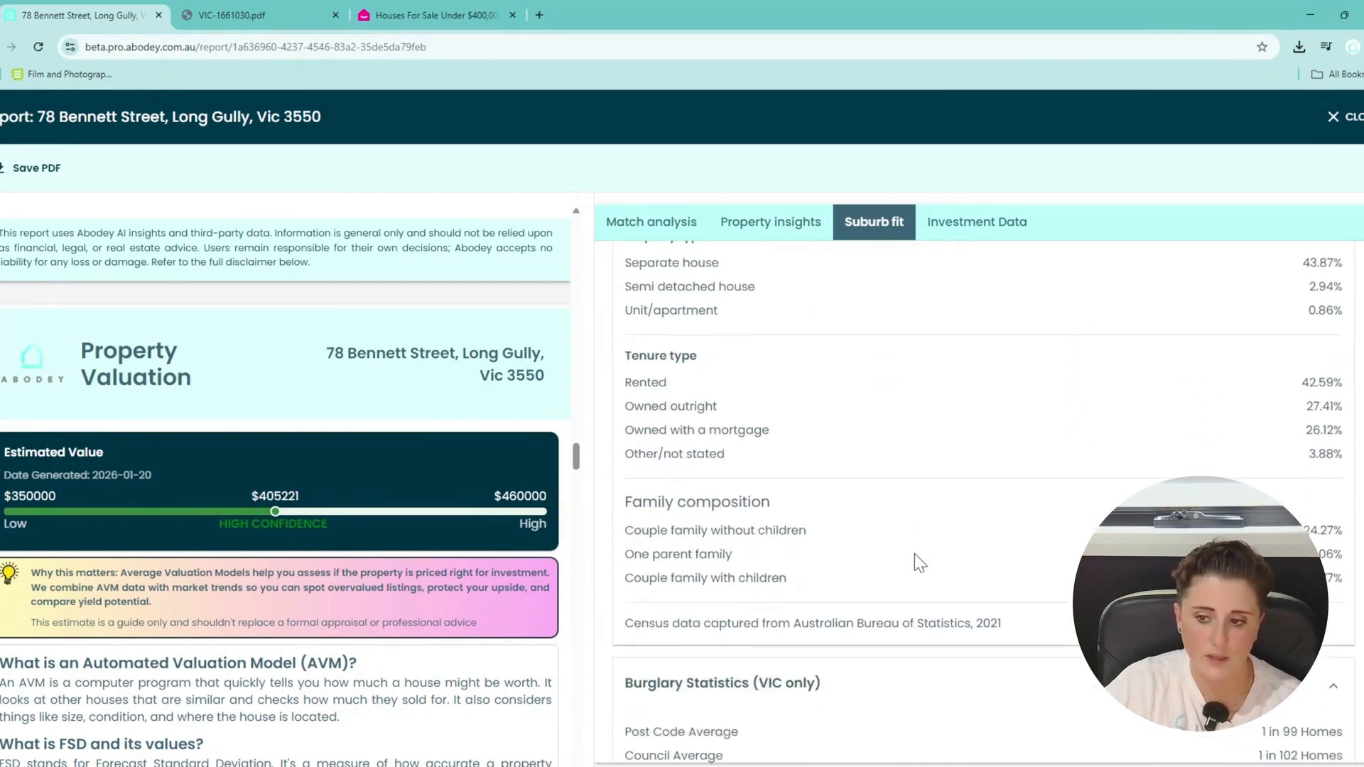
scroll(914, 552, down, 2)
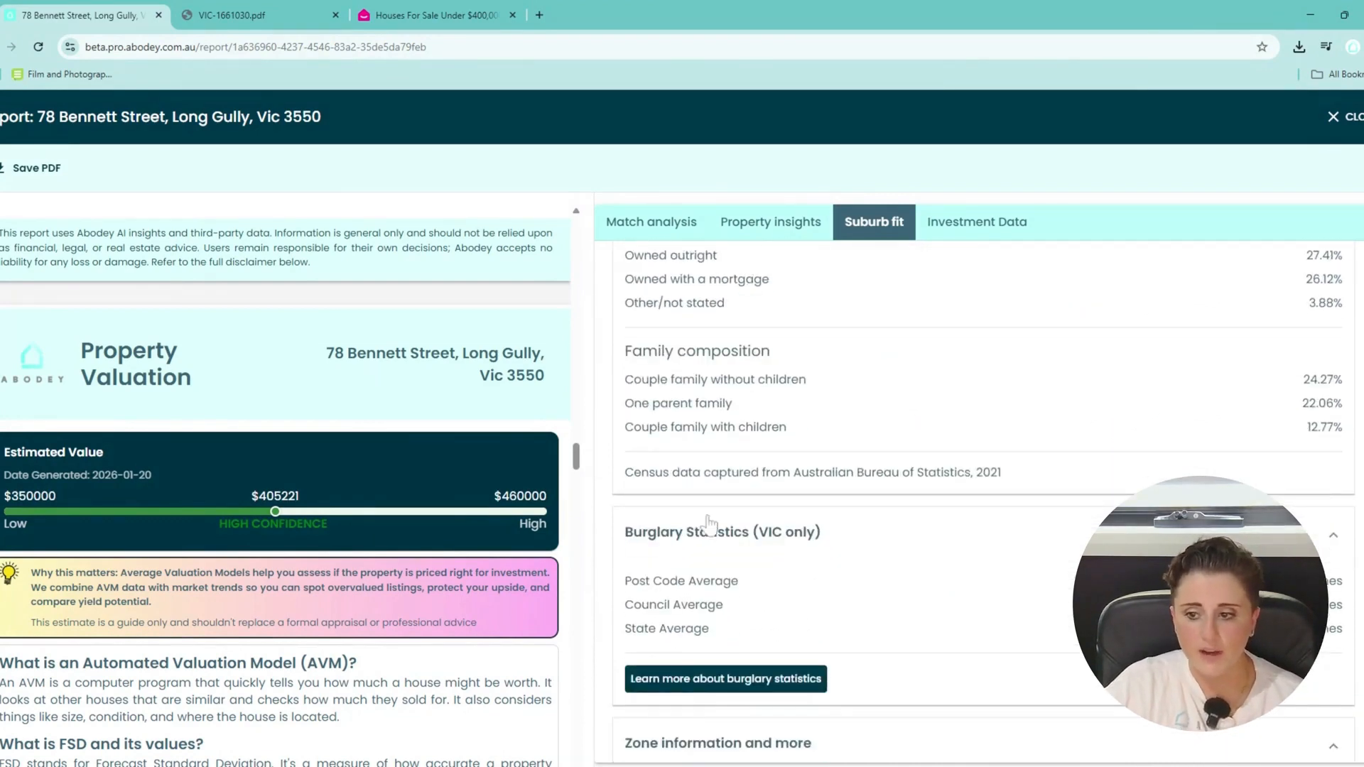
scroll(904, 517, up, 5)
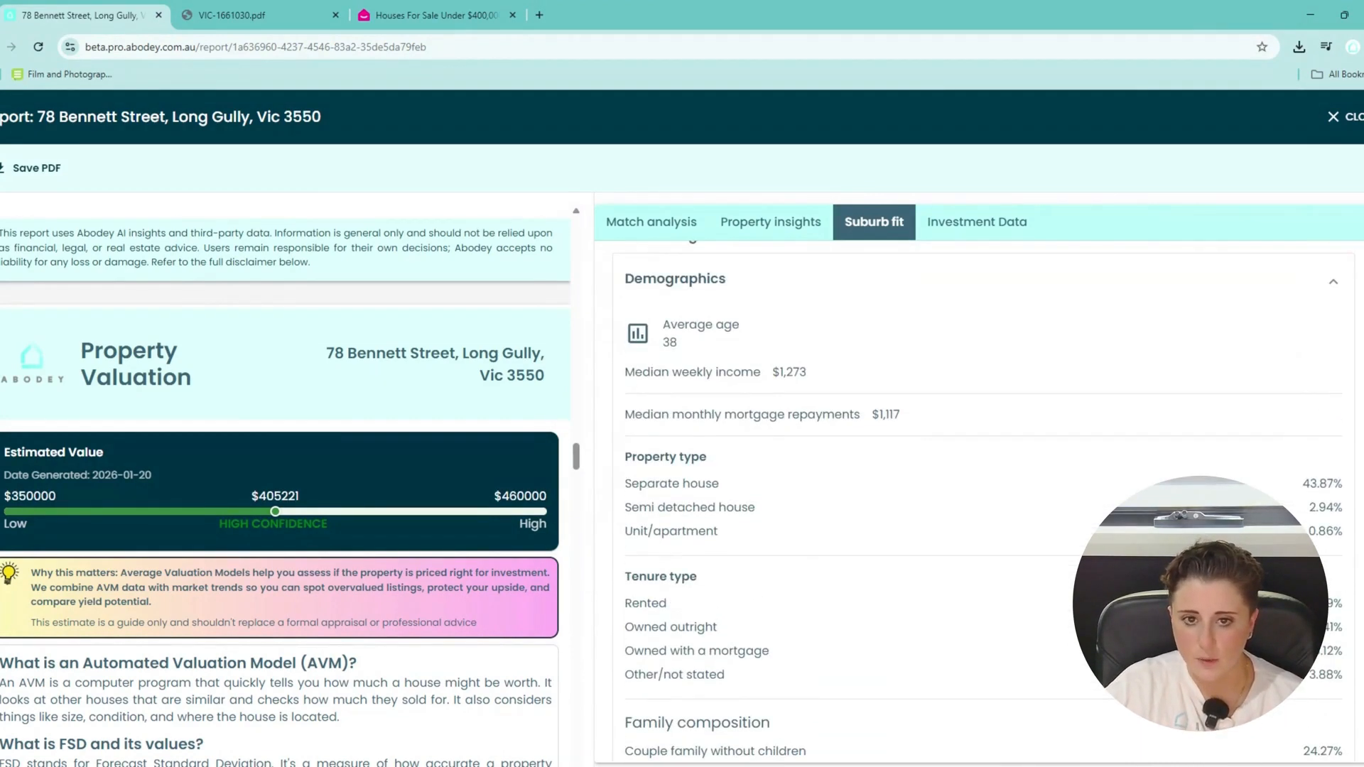
Show the Investment Data and scroll through the summary, Rising price index, market and rental cards.
click(936, 233)
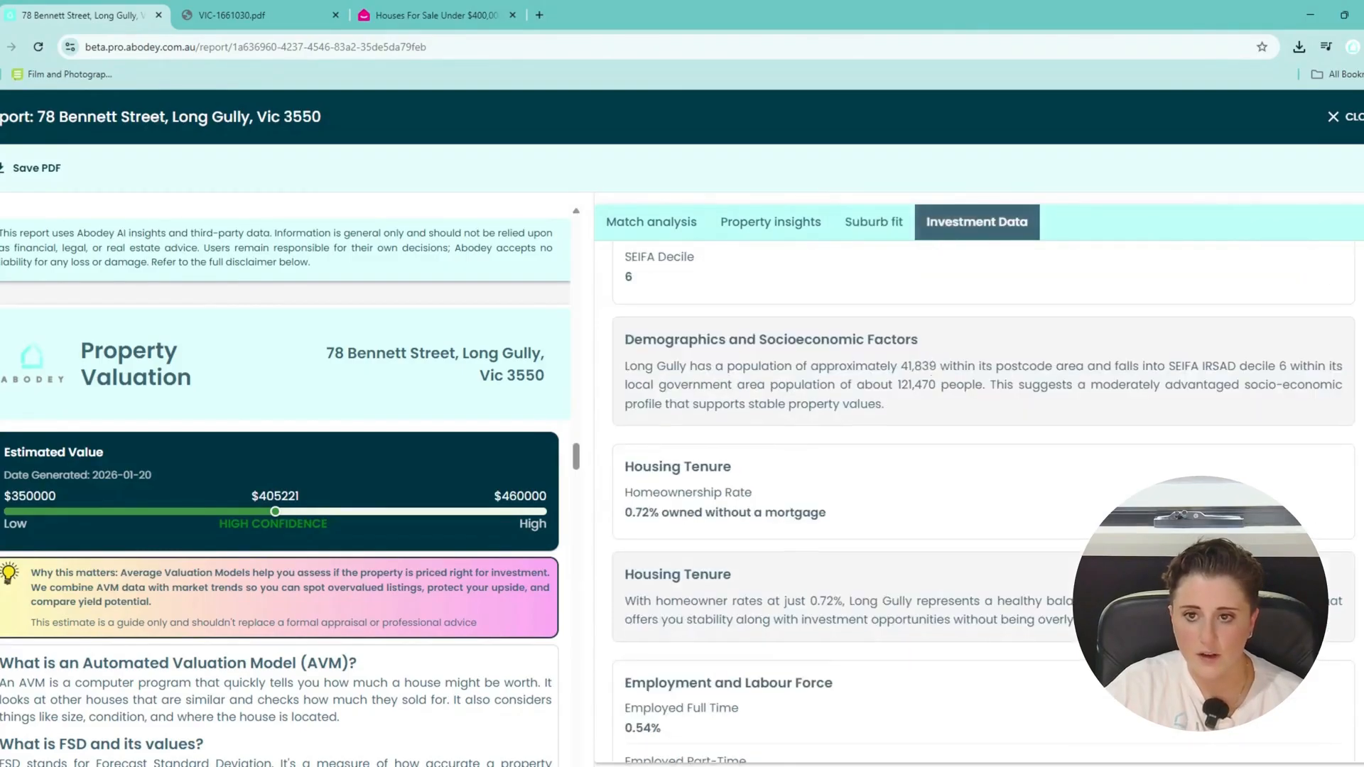
scroll(936, 386, up, 19)
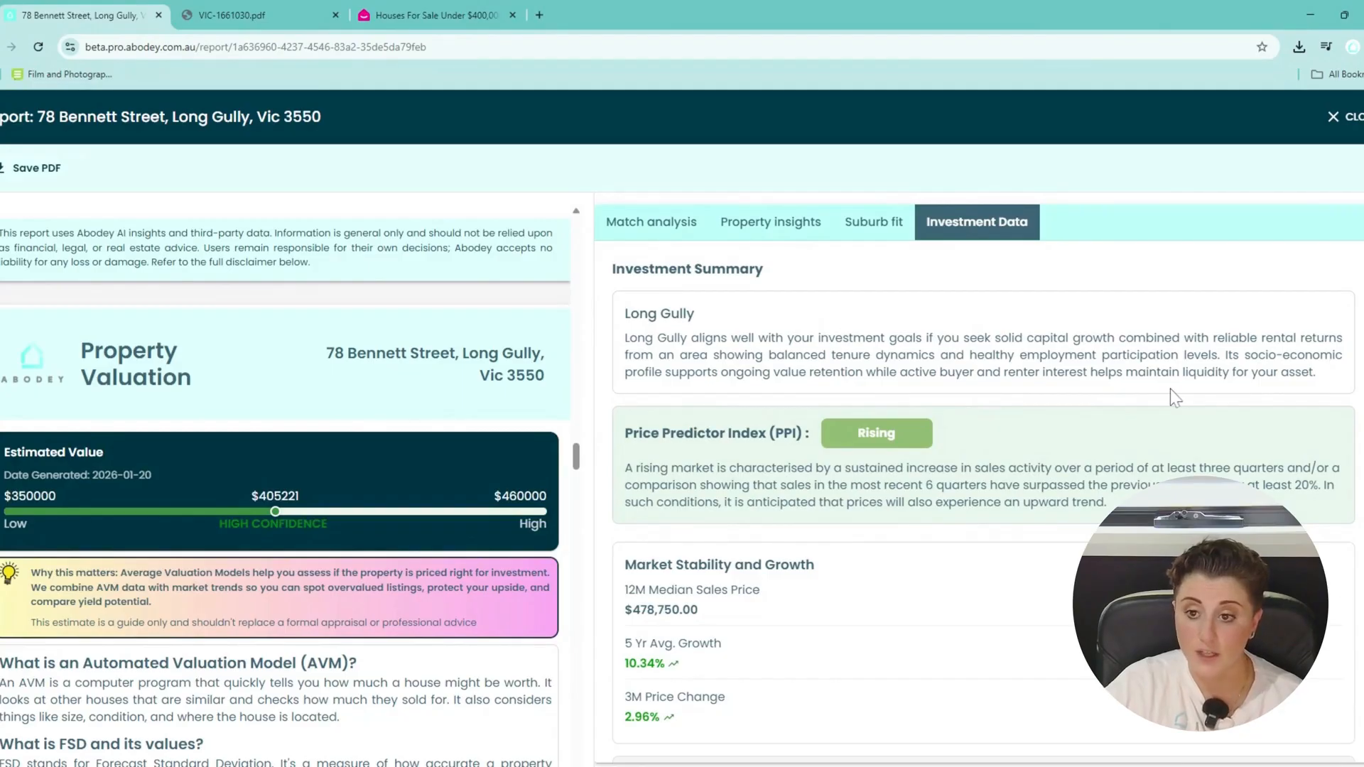
scroll(1170, 389, down, 1)
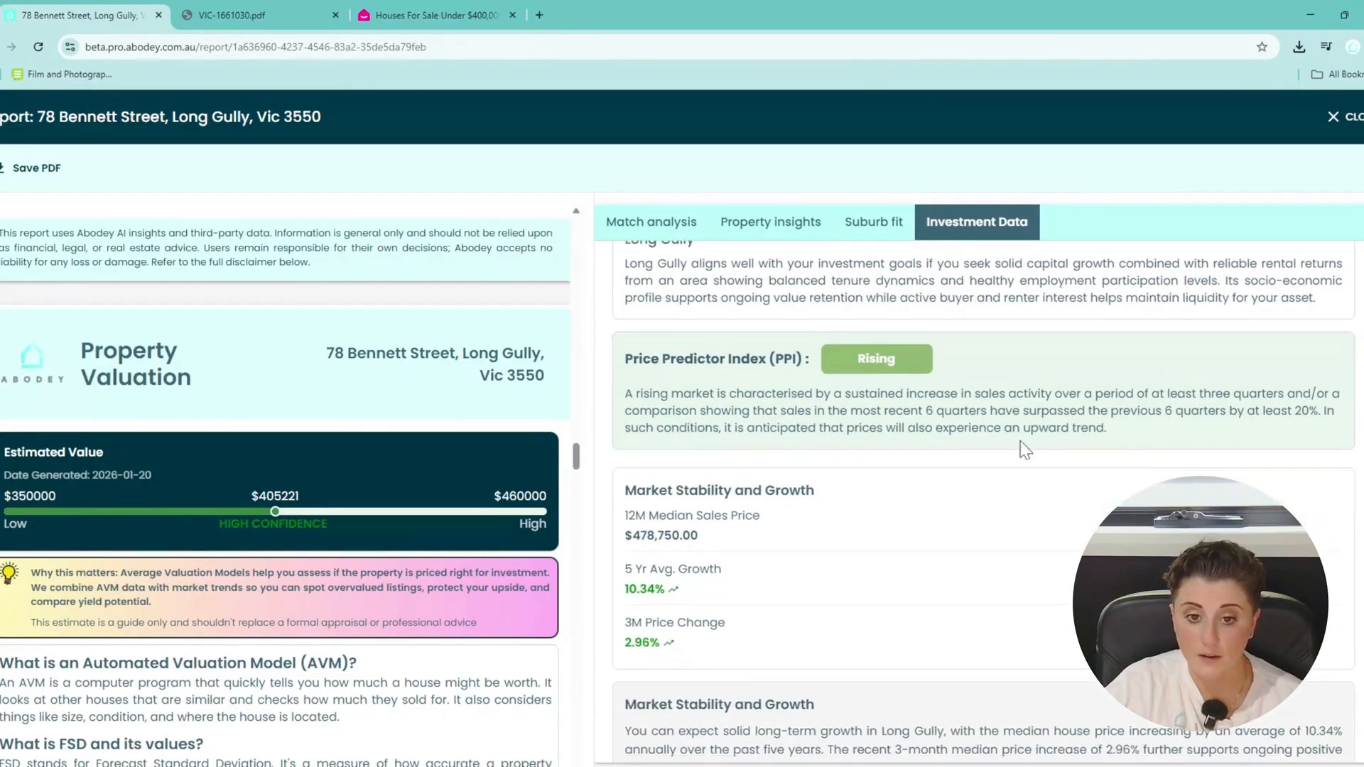
scroll(983, 497, down, 1)
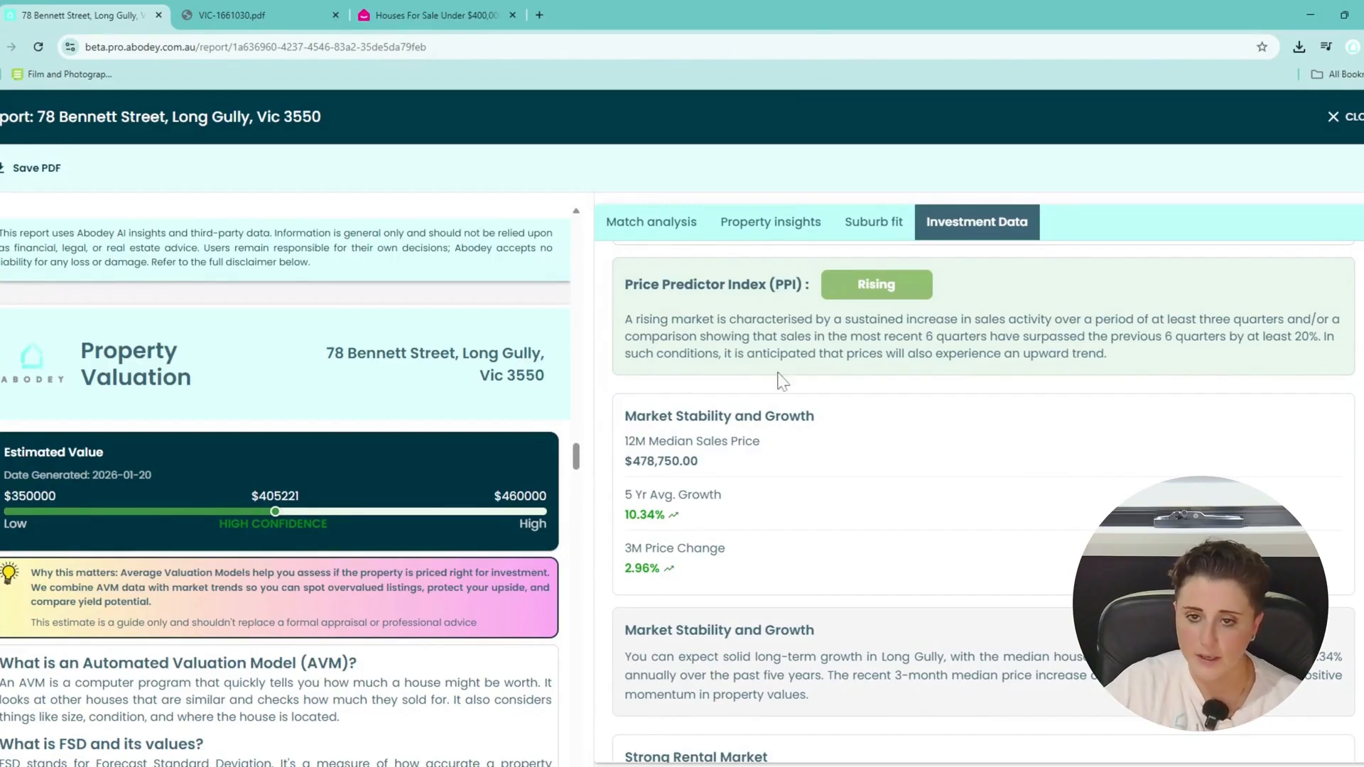
scroll(784, 443, down, 1)
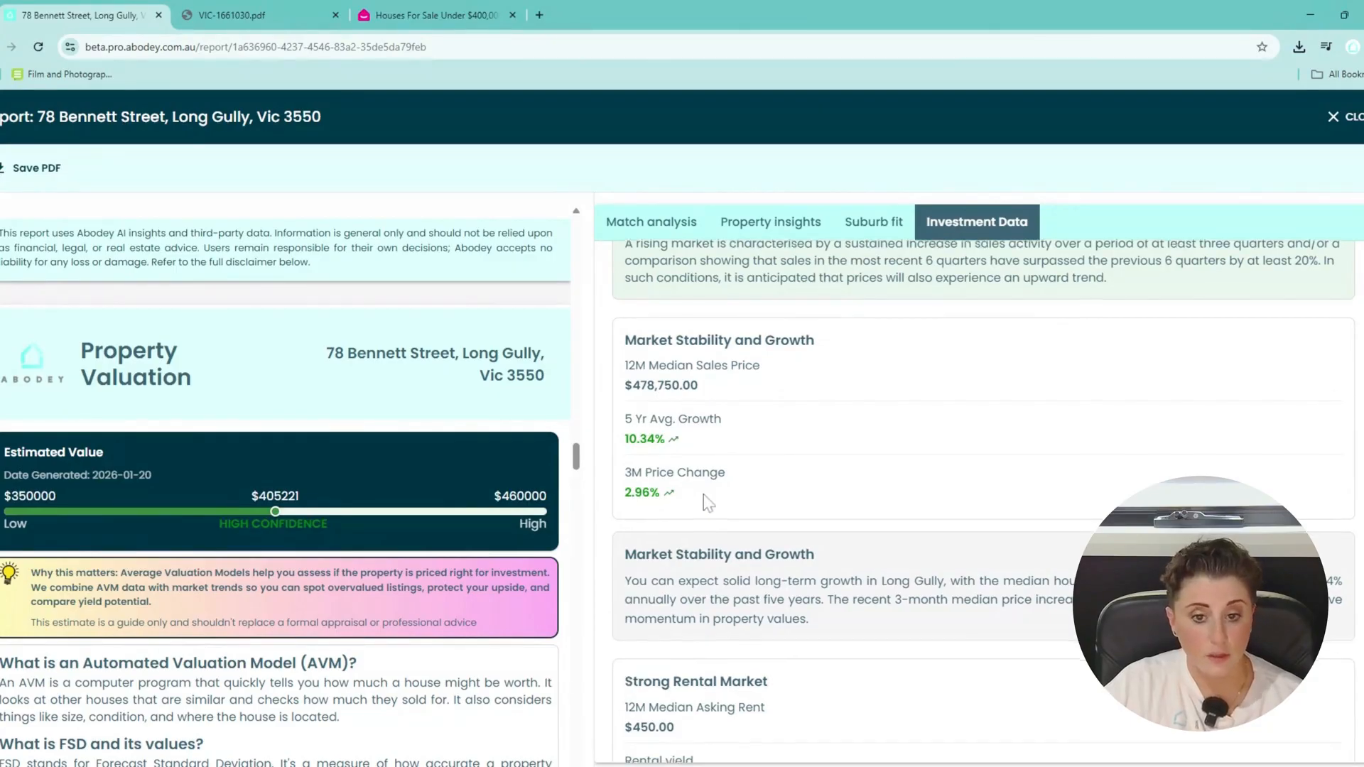
scroll(696, 507, down, 3)
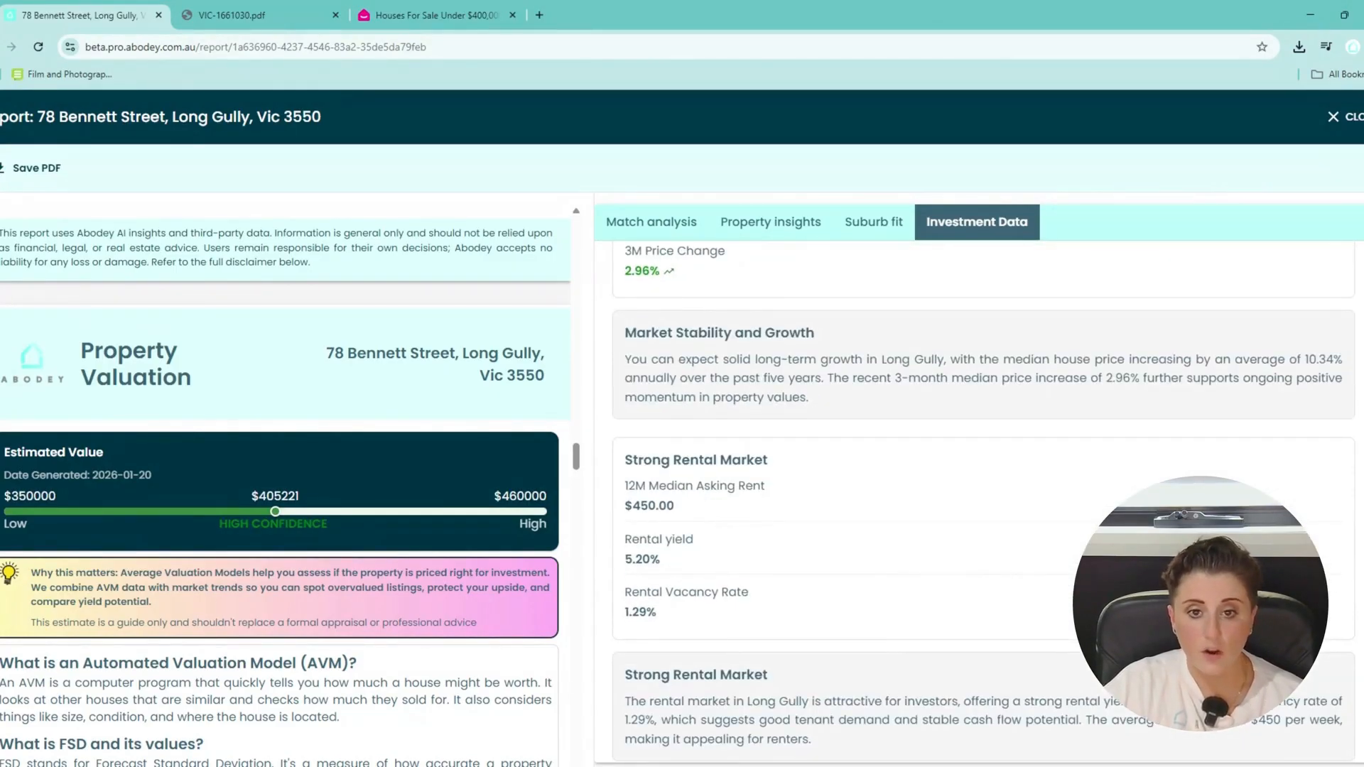
scroll(736, 503, down, 1)
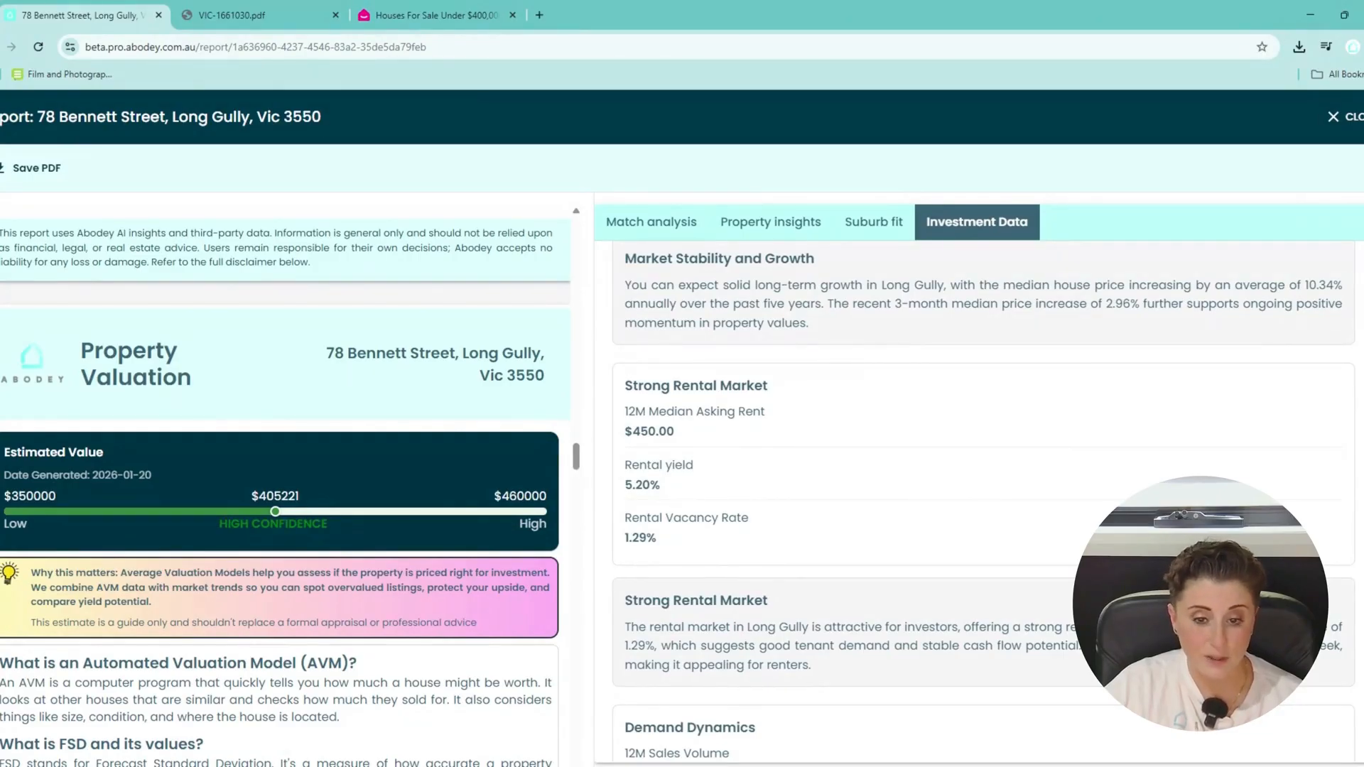
scroll(718, 548, down, 3)
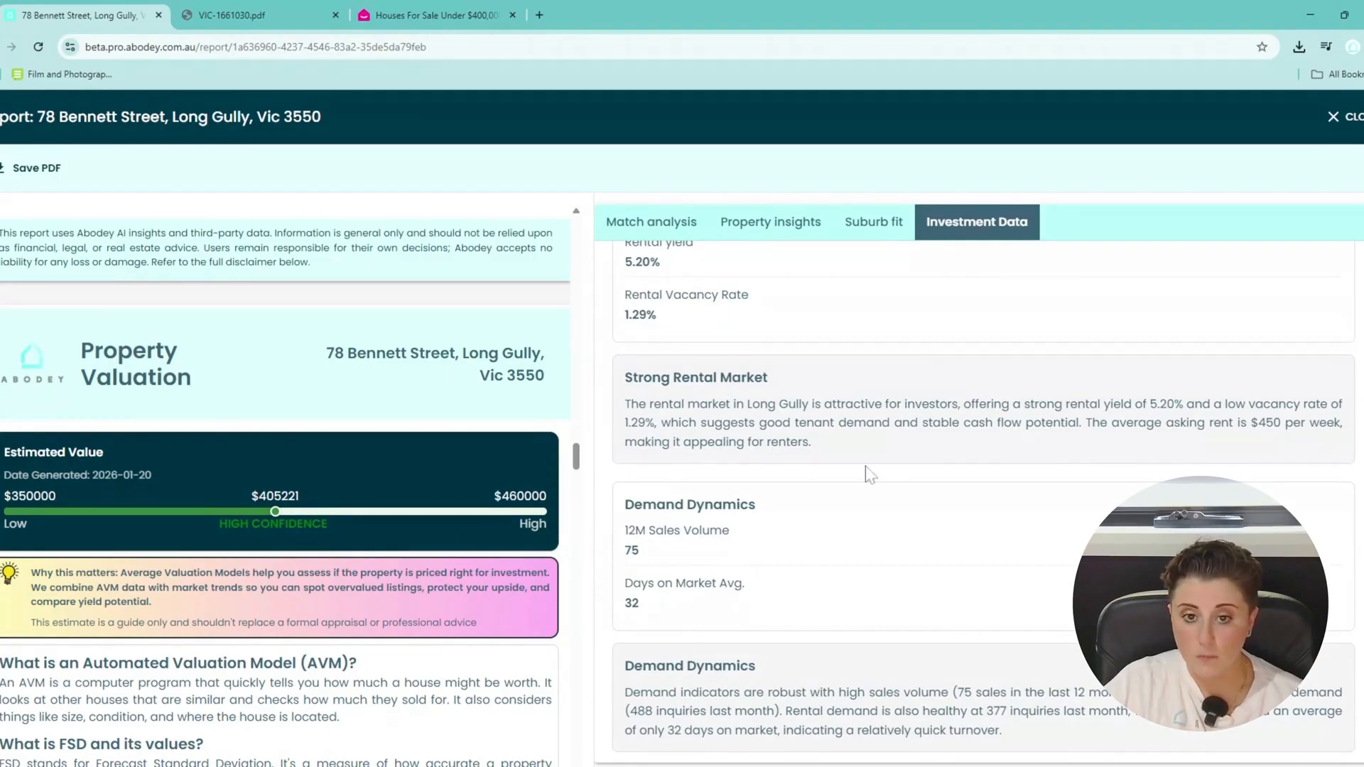
scroll(857, 472, down, 3)
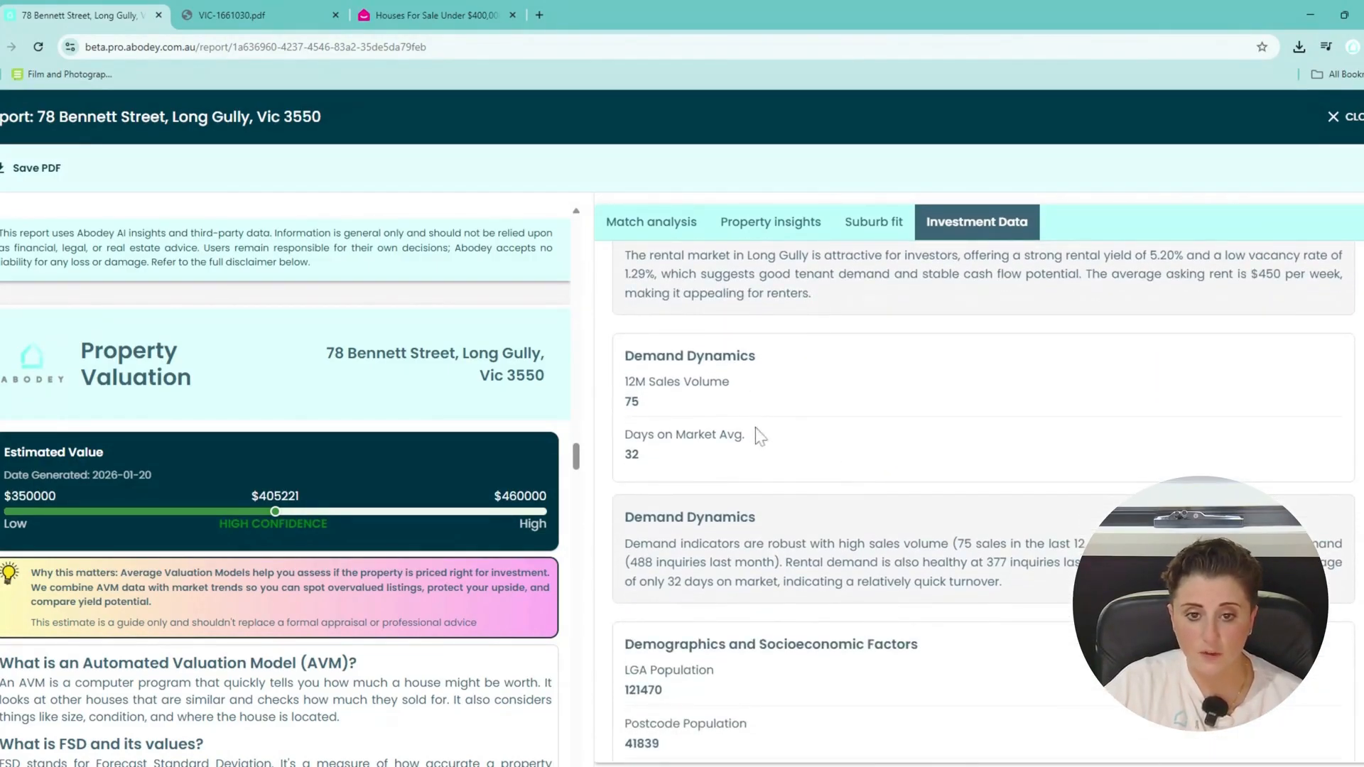
scroll(760, 519, up, 1)
scroll(852, 497, down, 1)
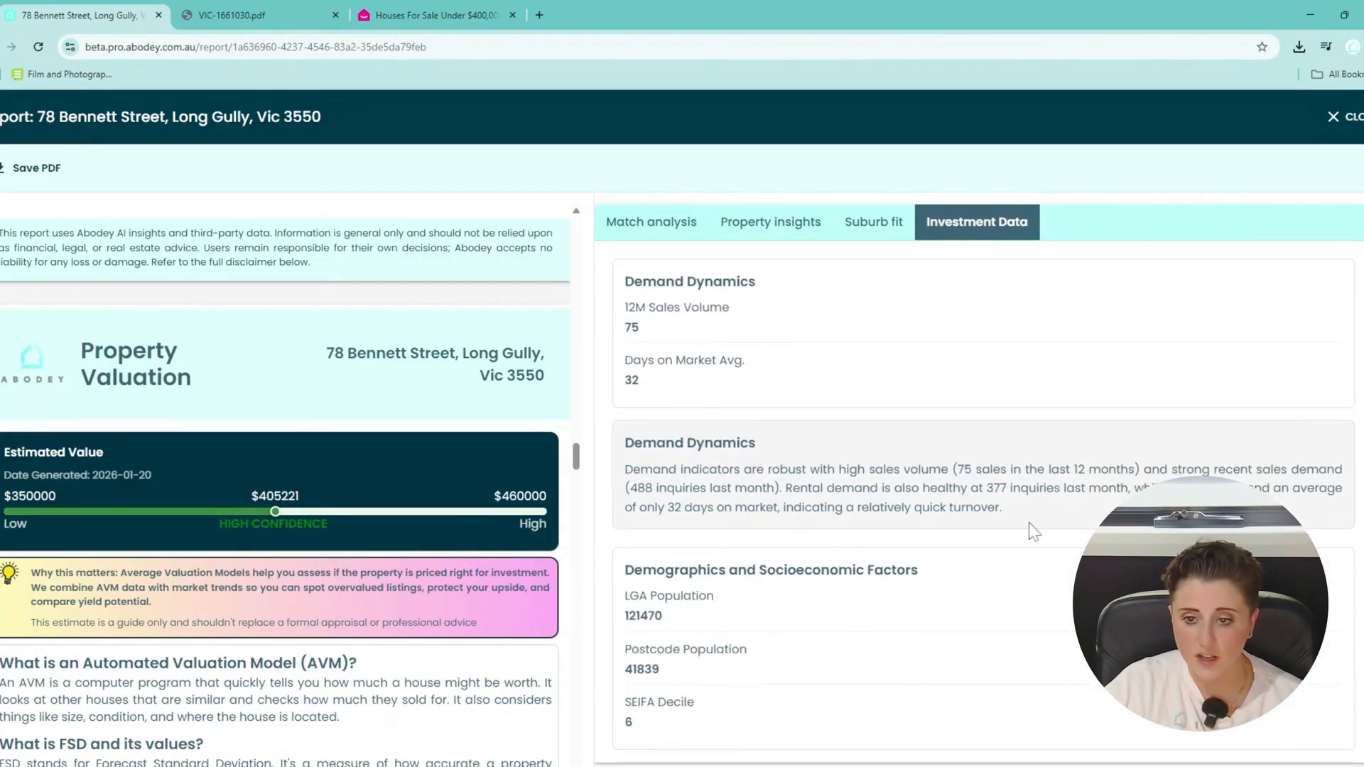
Read the Demand Dynamics description, then the demographics and employment figures.
drag(1030, 529, 641, 470)
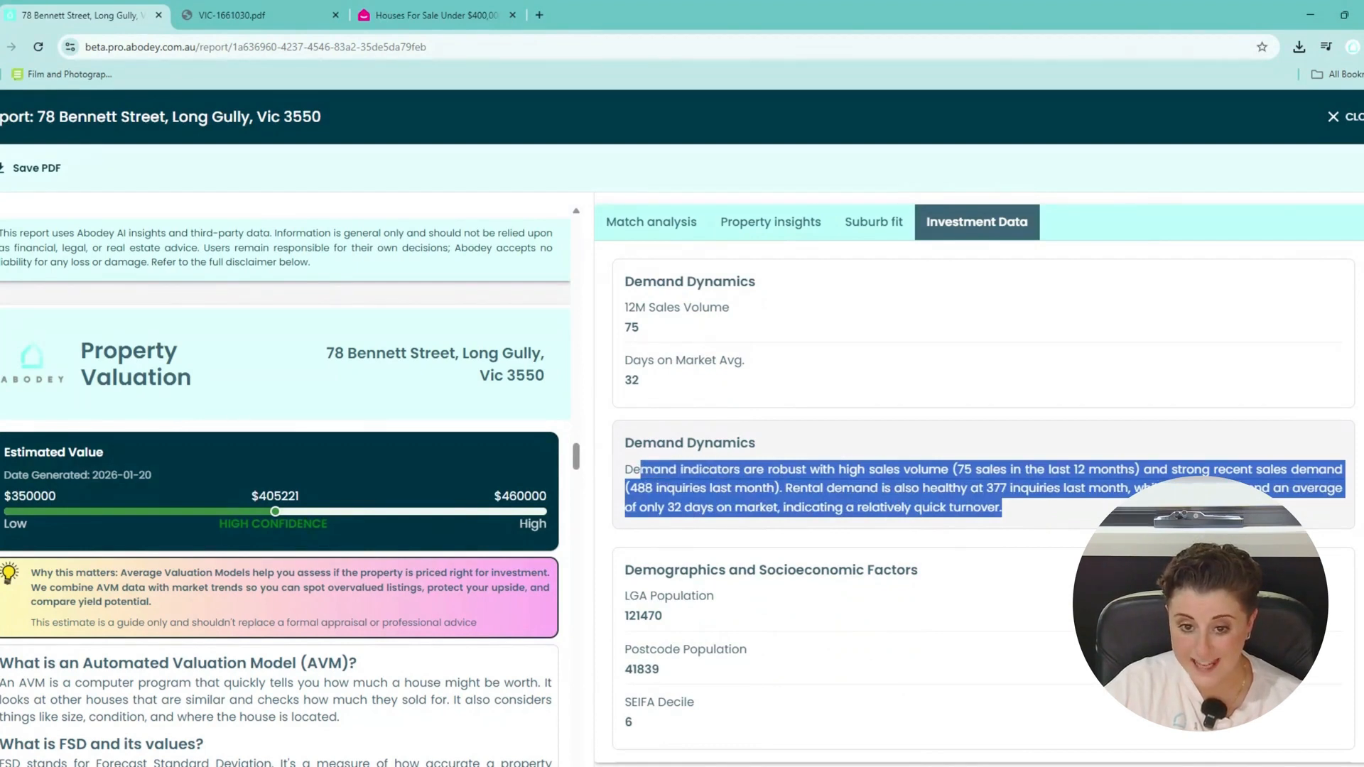
click(641, 470)
scroll(968, 496, down, 3)
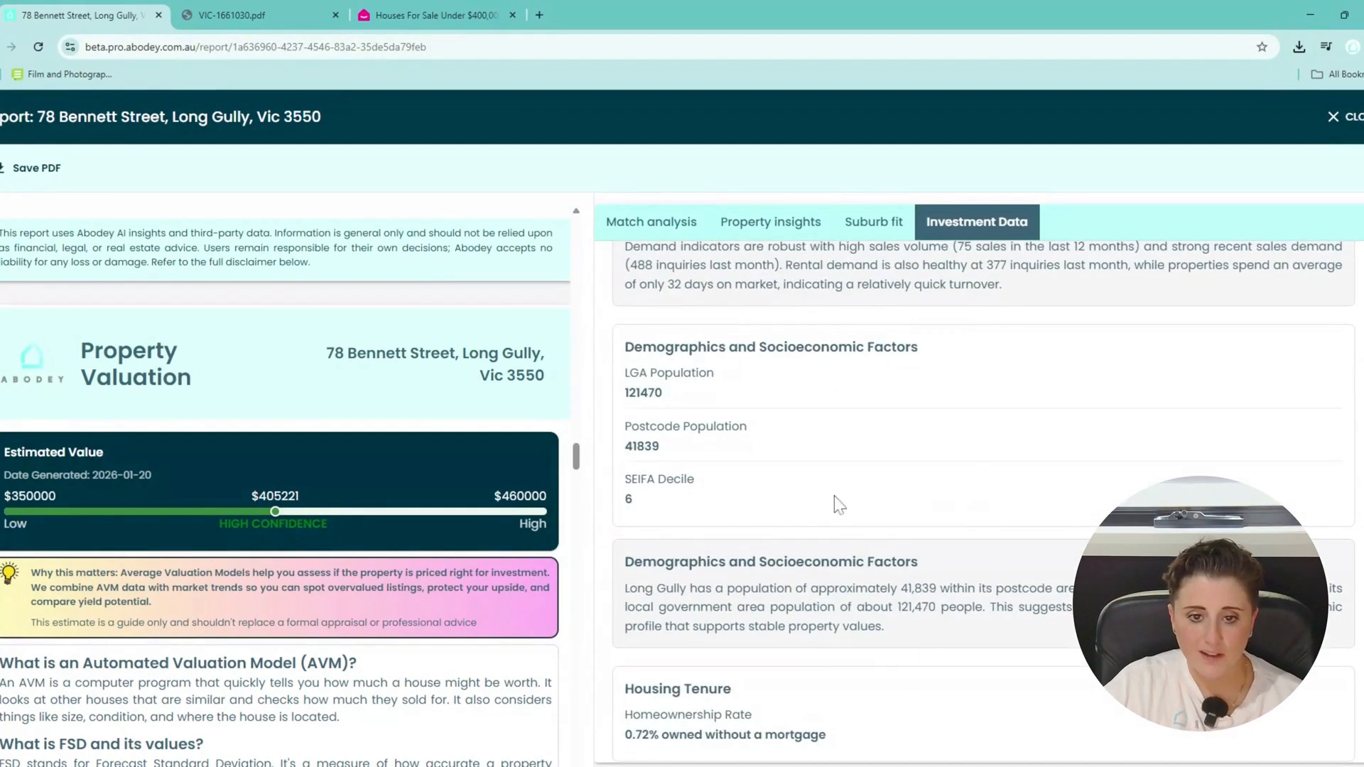
scroll(884, 492, down, 3)
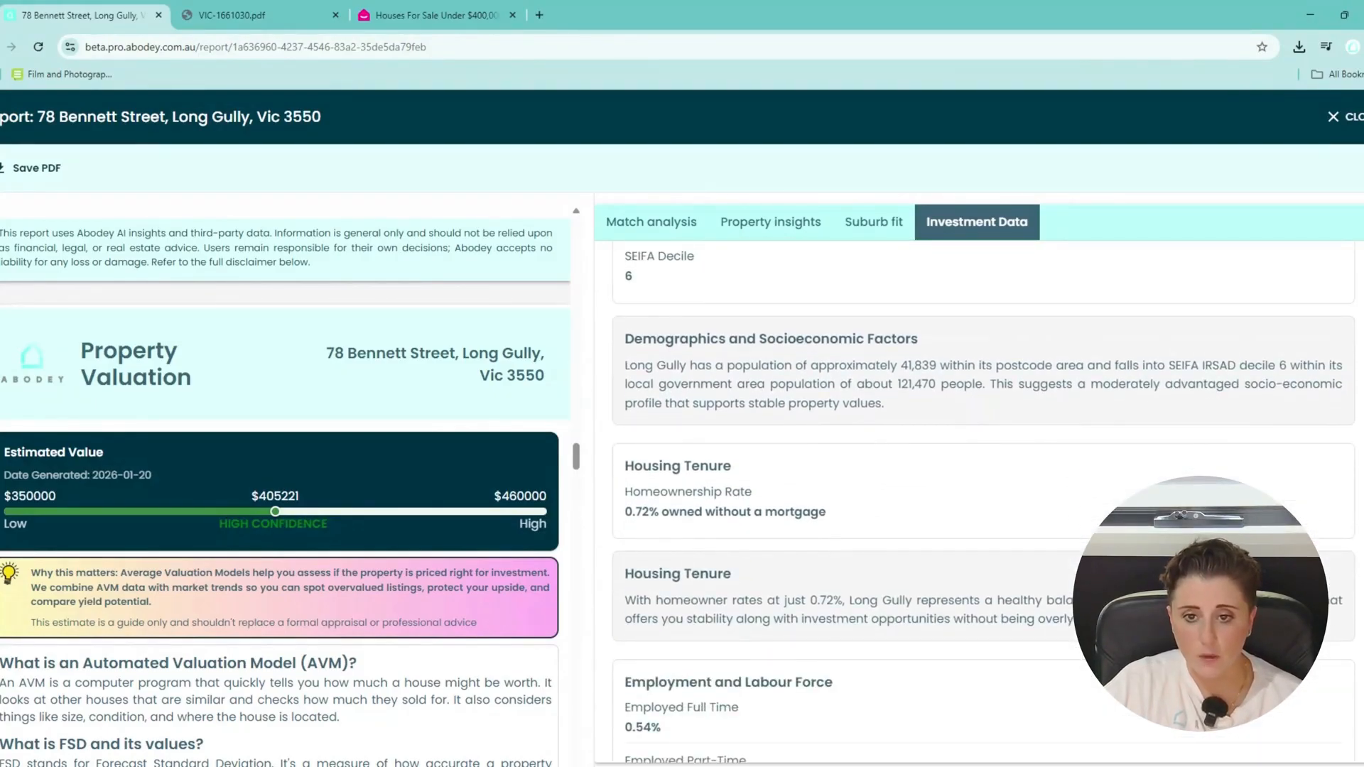
scroll(763, 330, up, 1)
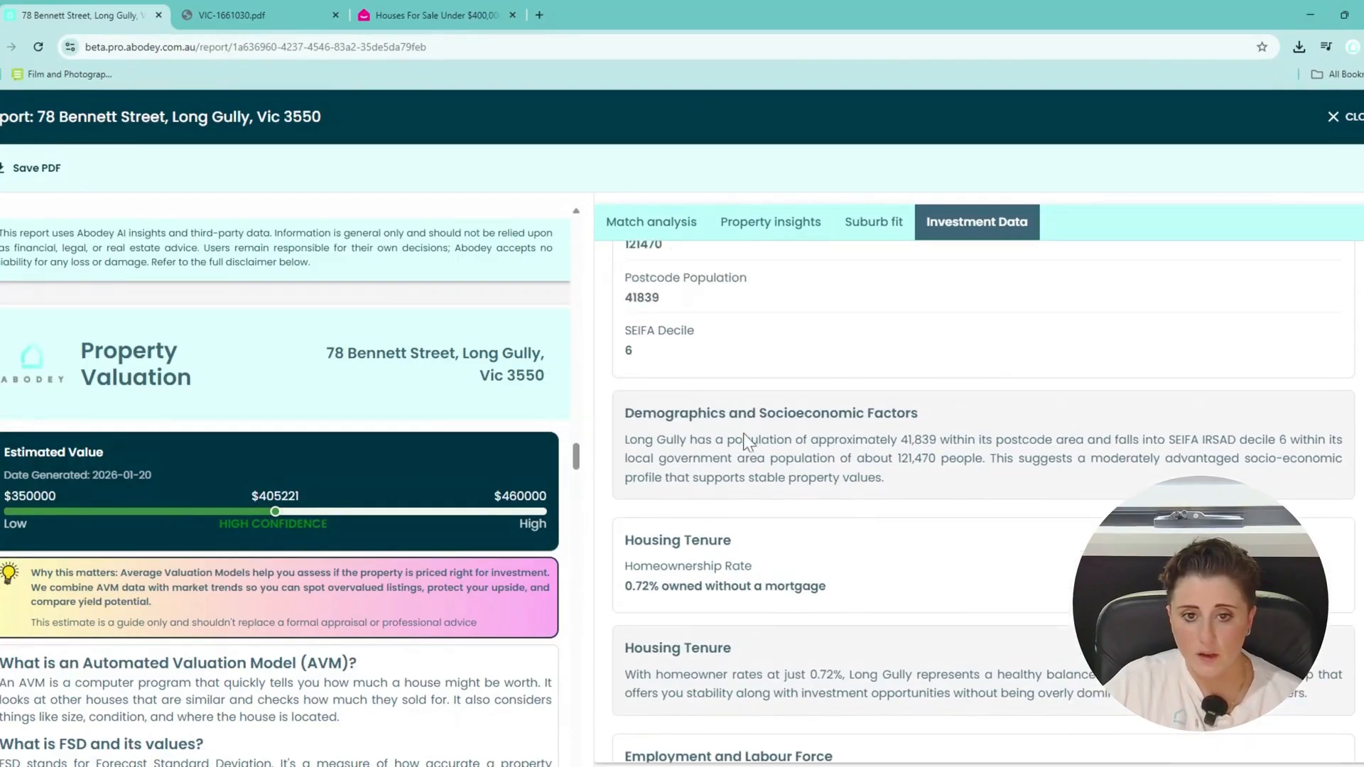
scroll(767, 328, up, 1)
scroll(896, 544, down, 3)
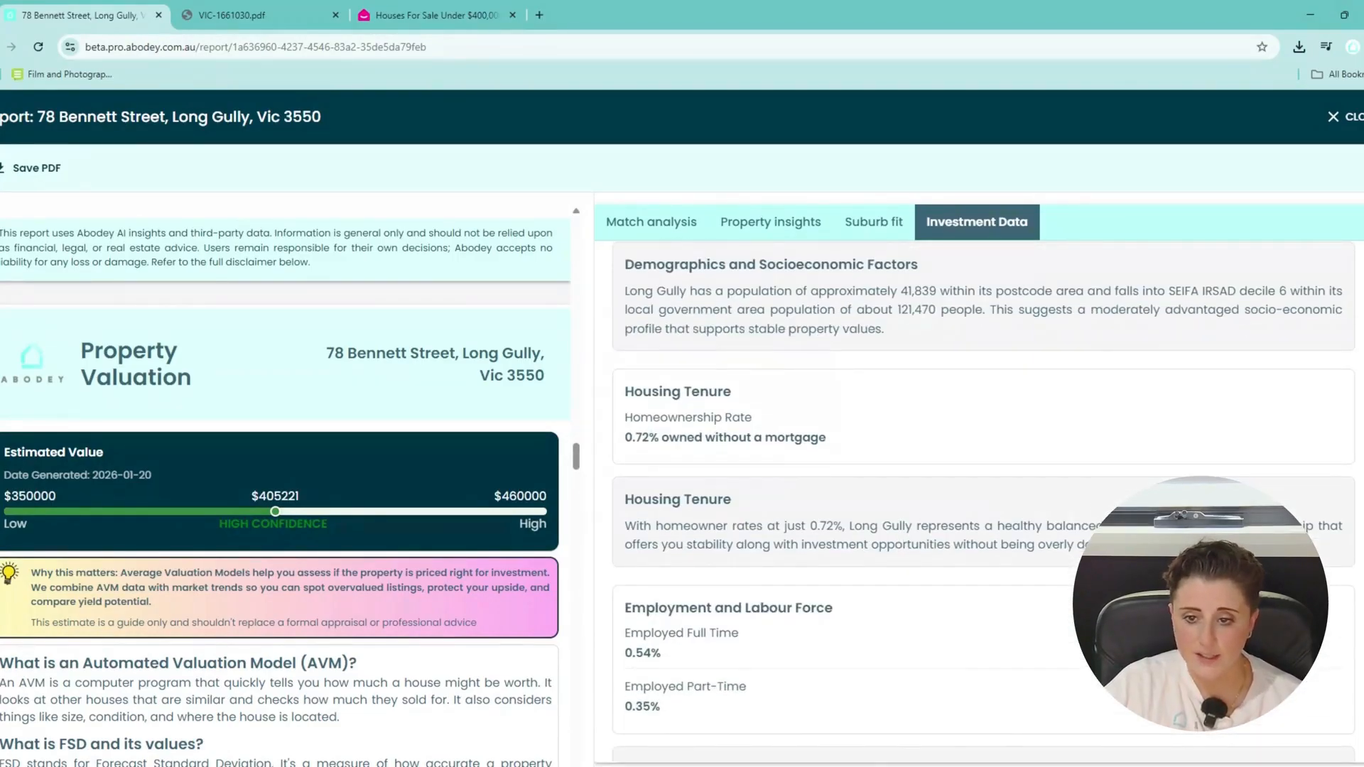
scroll(1034, 549, down, 4)
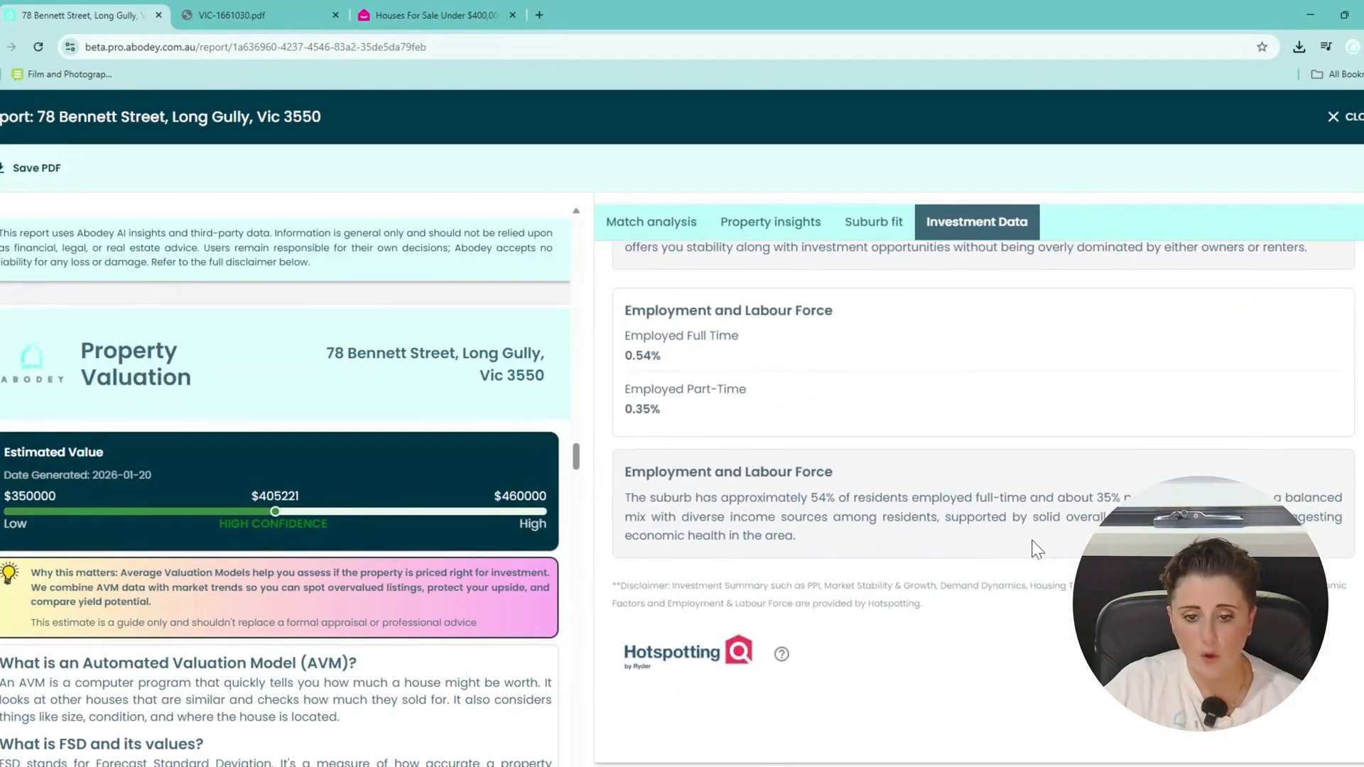
scroll(379, 553, down, 1)
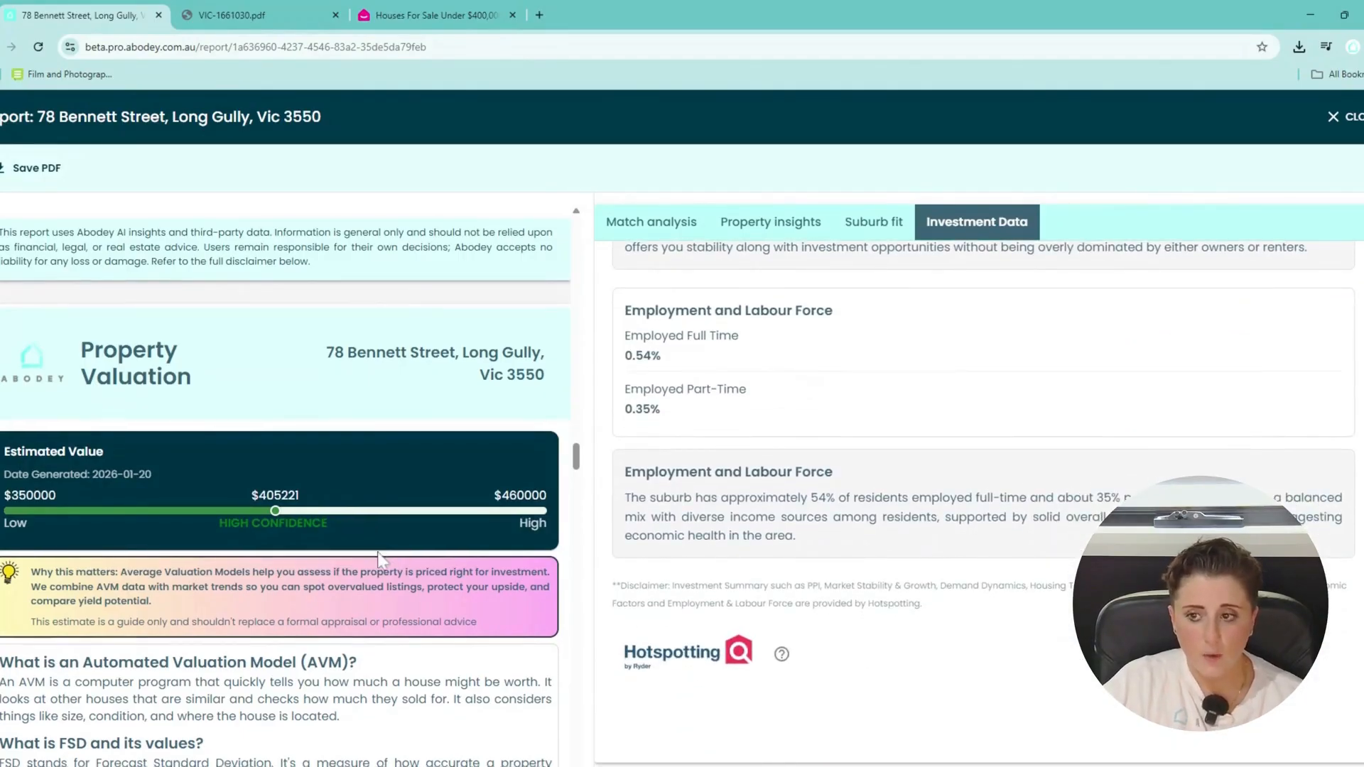
Read through the Investment Insights section, then close the report to return to the Reports list.
scroll(379, 557, down, 20)
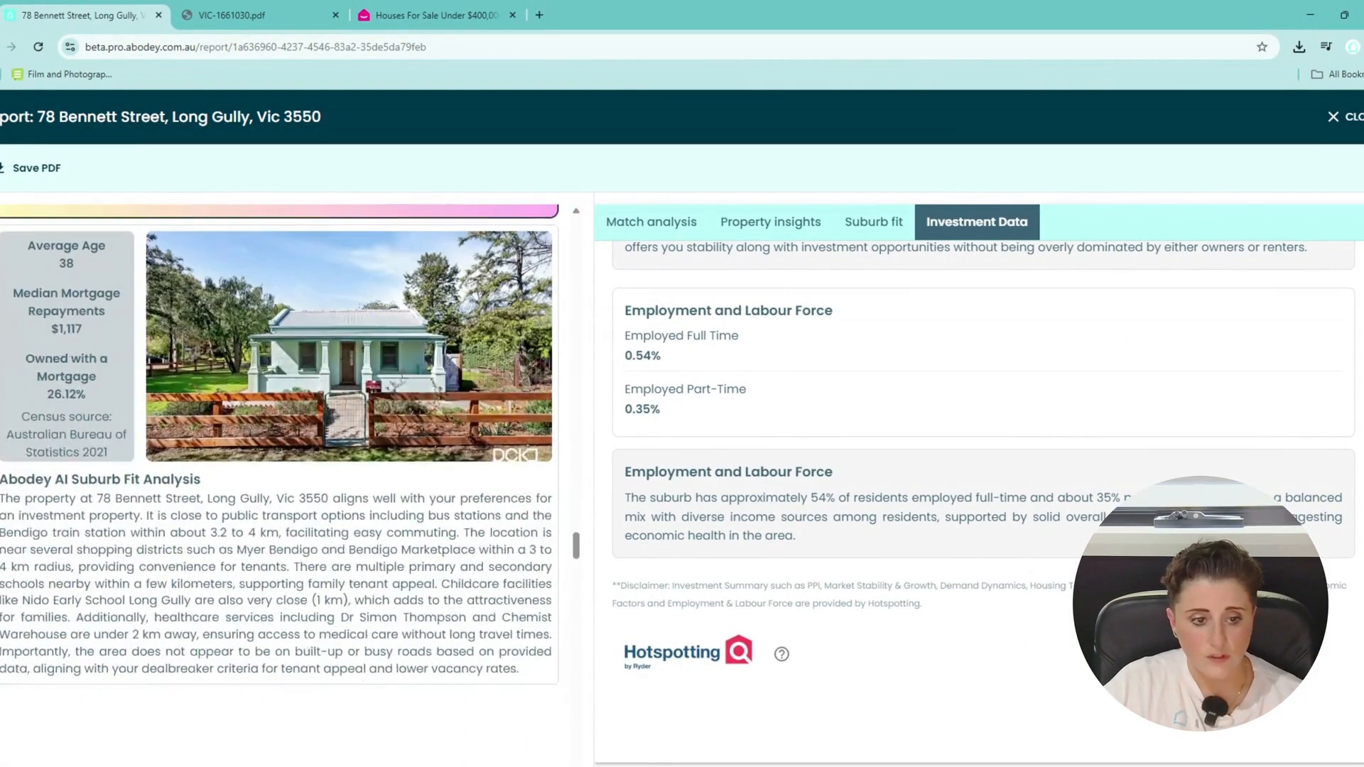
scroll(285, 440, down, 10)
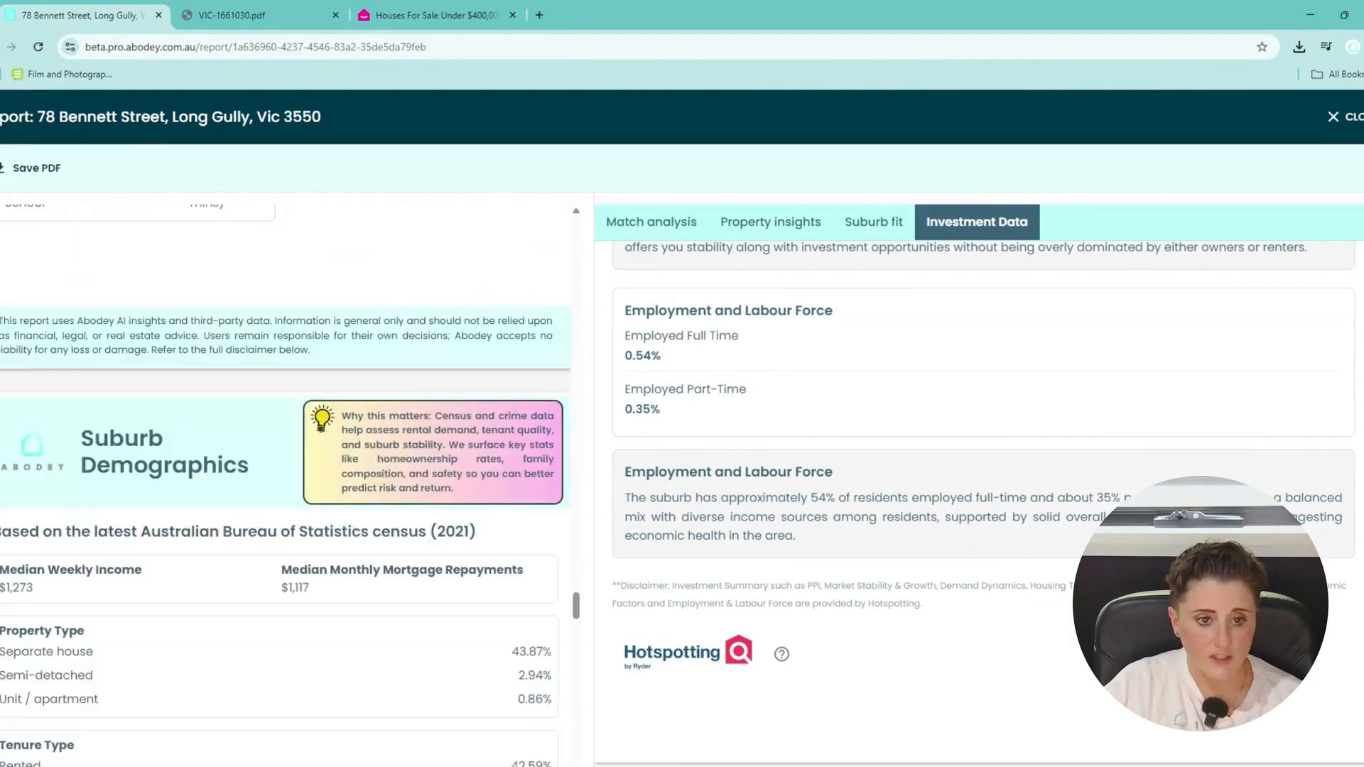
scroll(380, 559, down, 12)
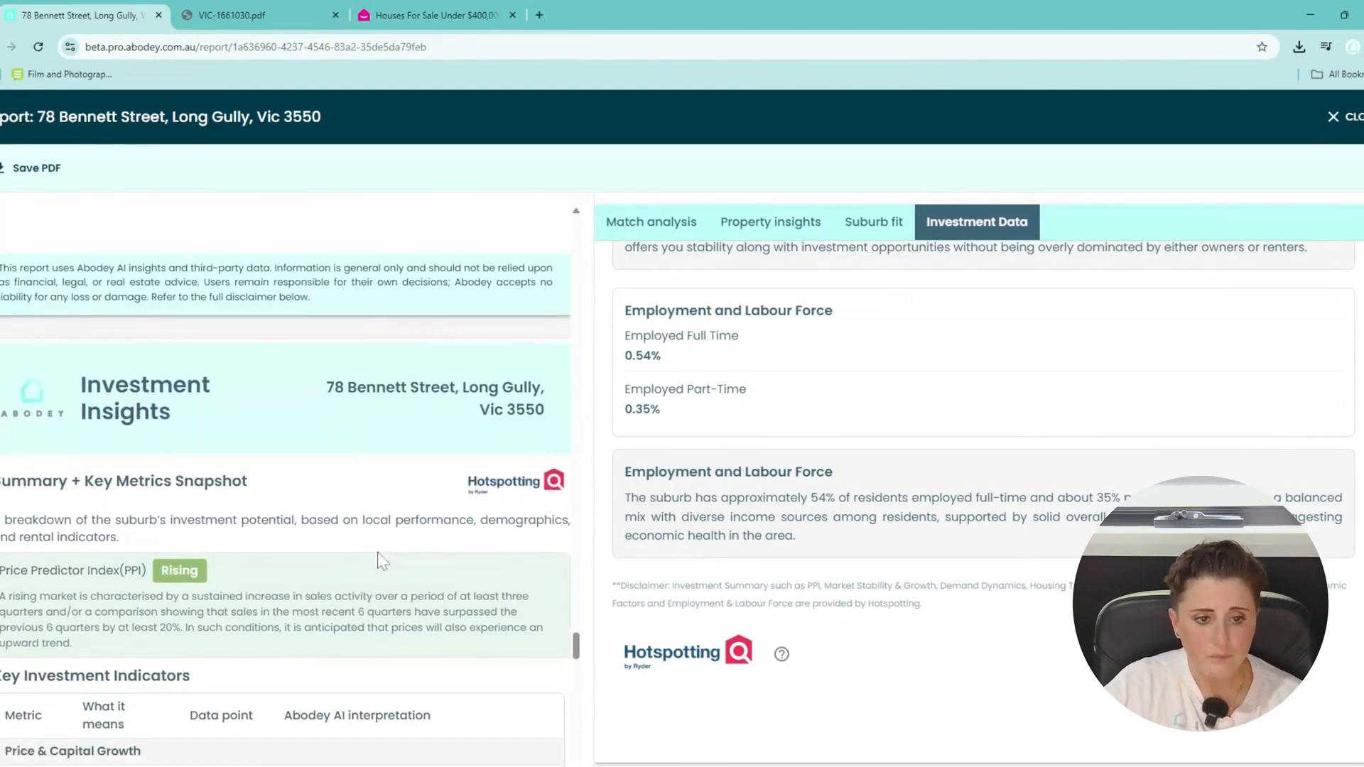
scroll(382, 561, down, 3)
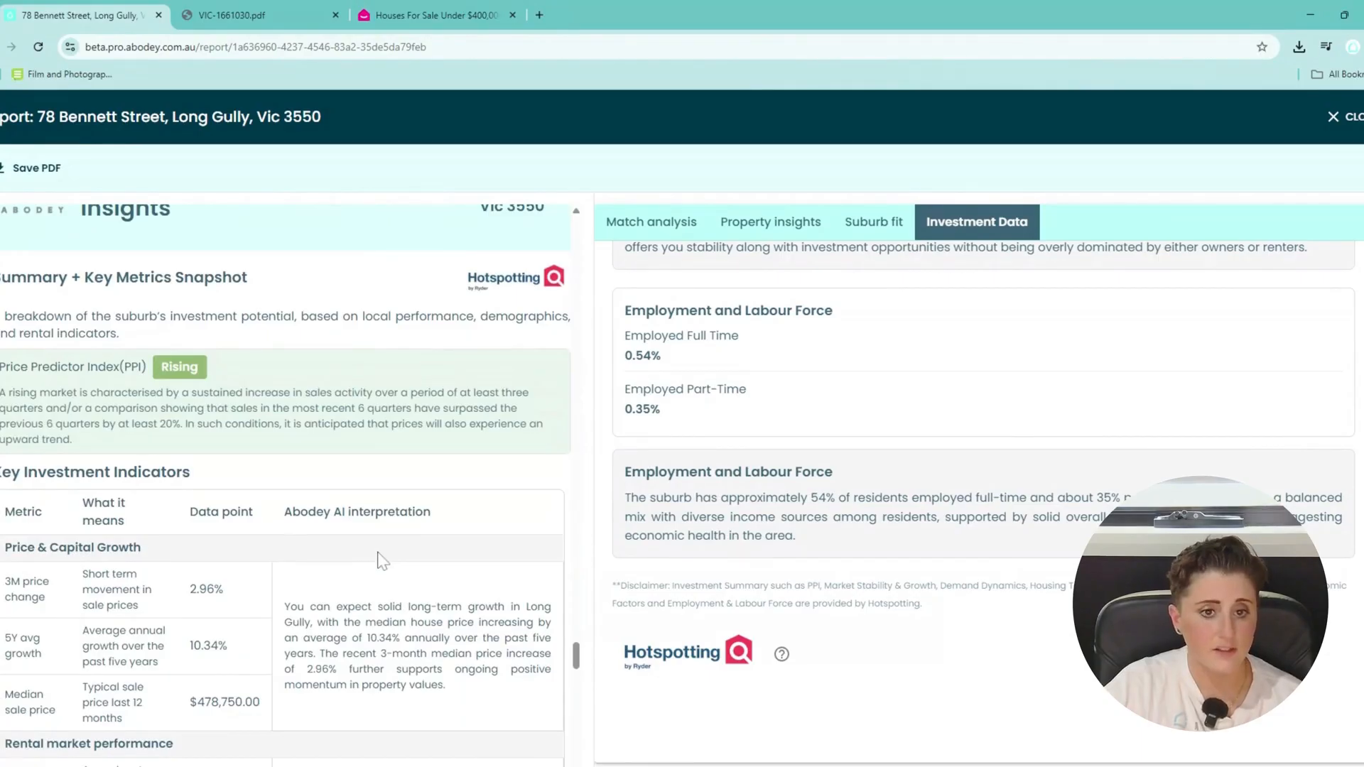
scroll(382, 561, down, 5)
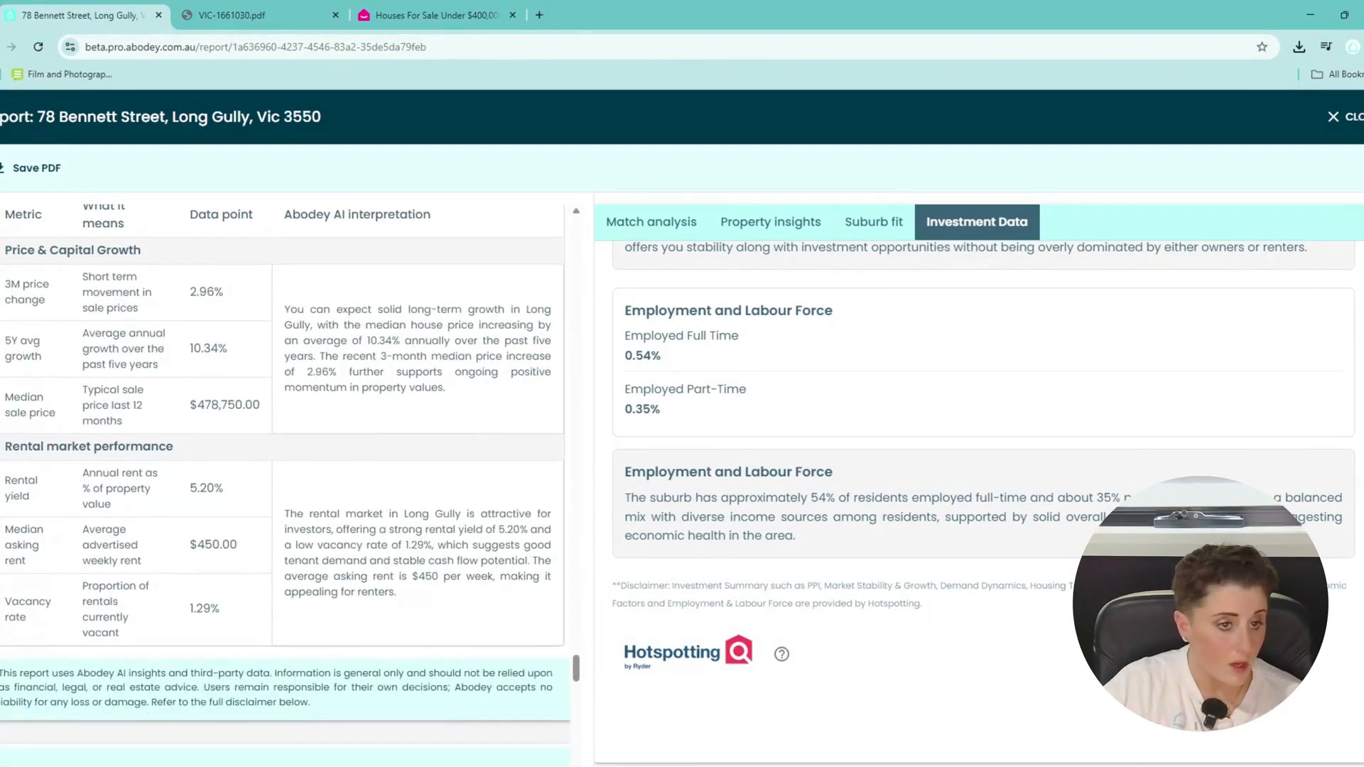
scroll(339, 605, down, 8)
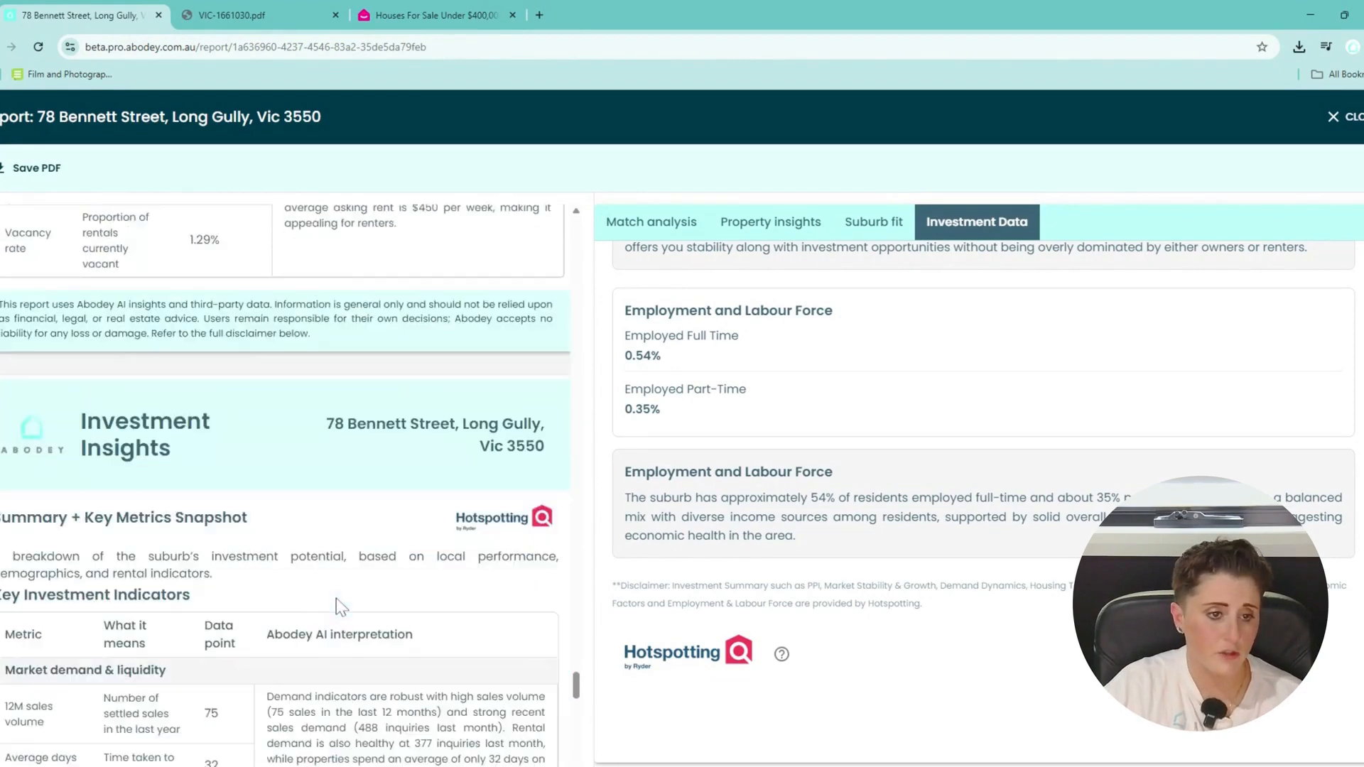
scroll(338, 606, down, 10)
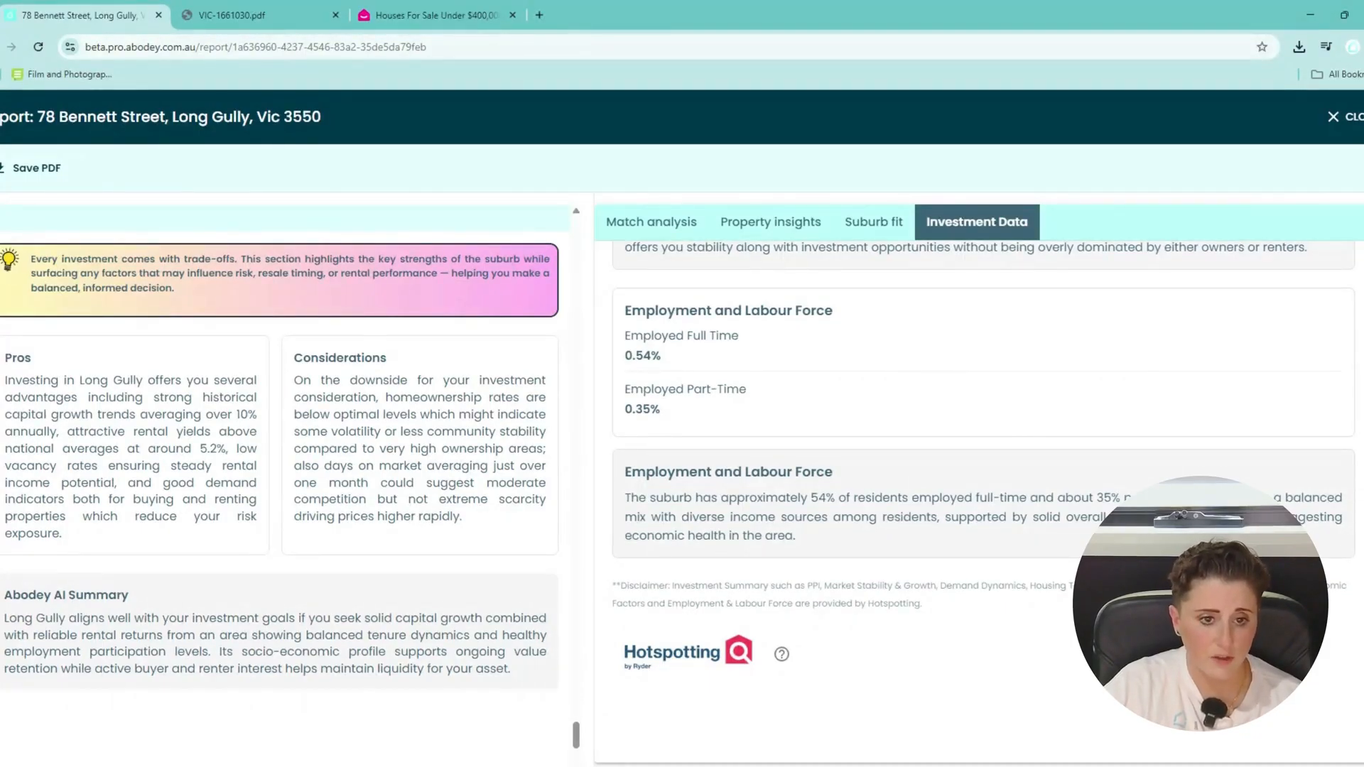
scroll(284, 462, down, 7)
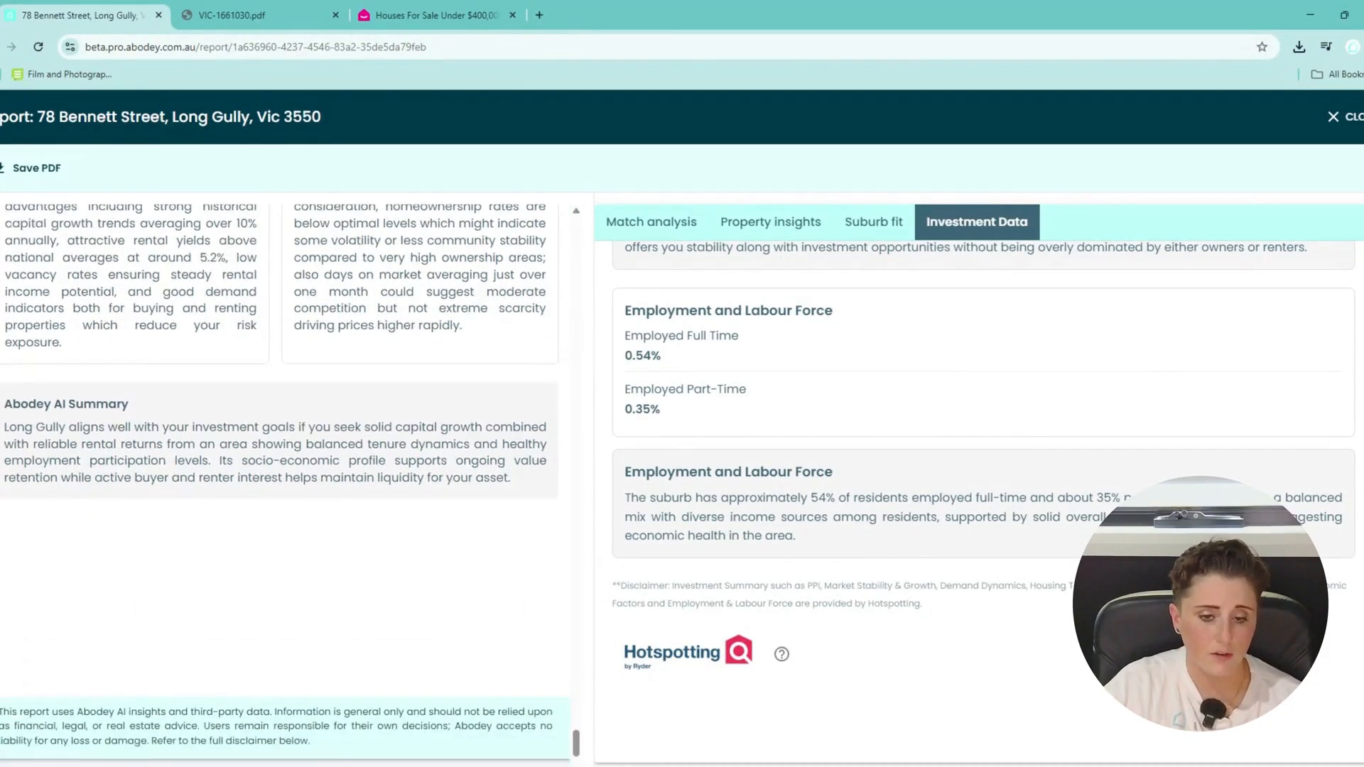
scroll(284, 461, up, 8)
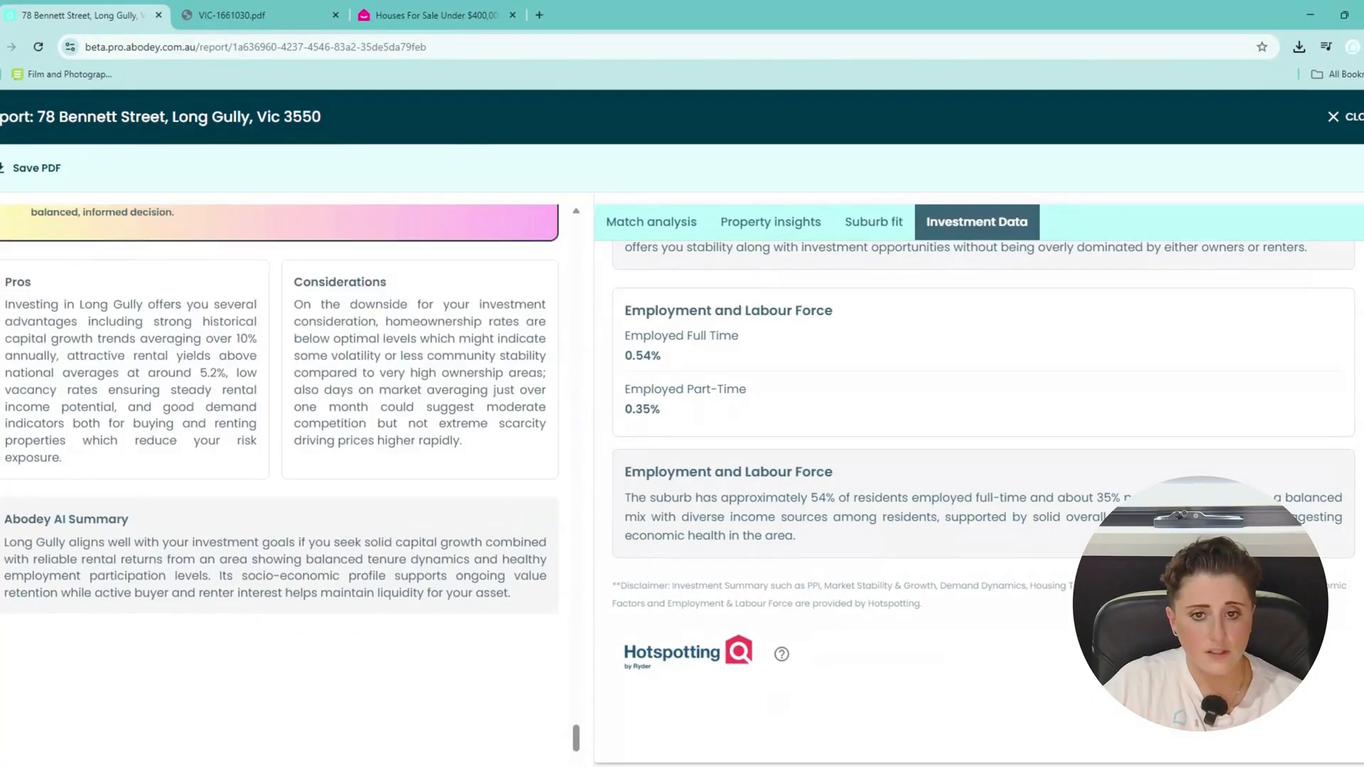
scroll(284, 462, up, 10)
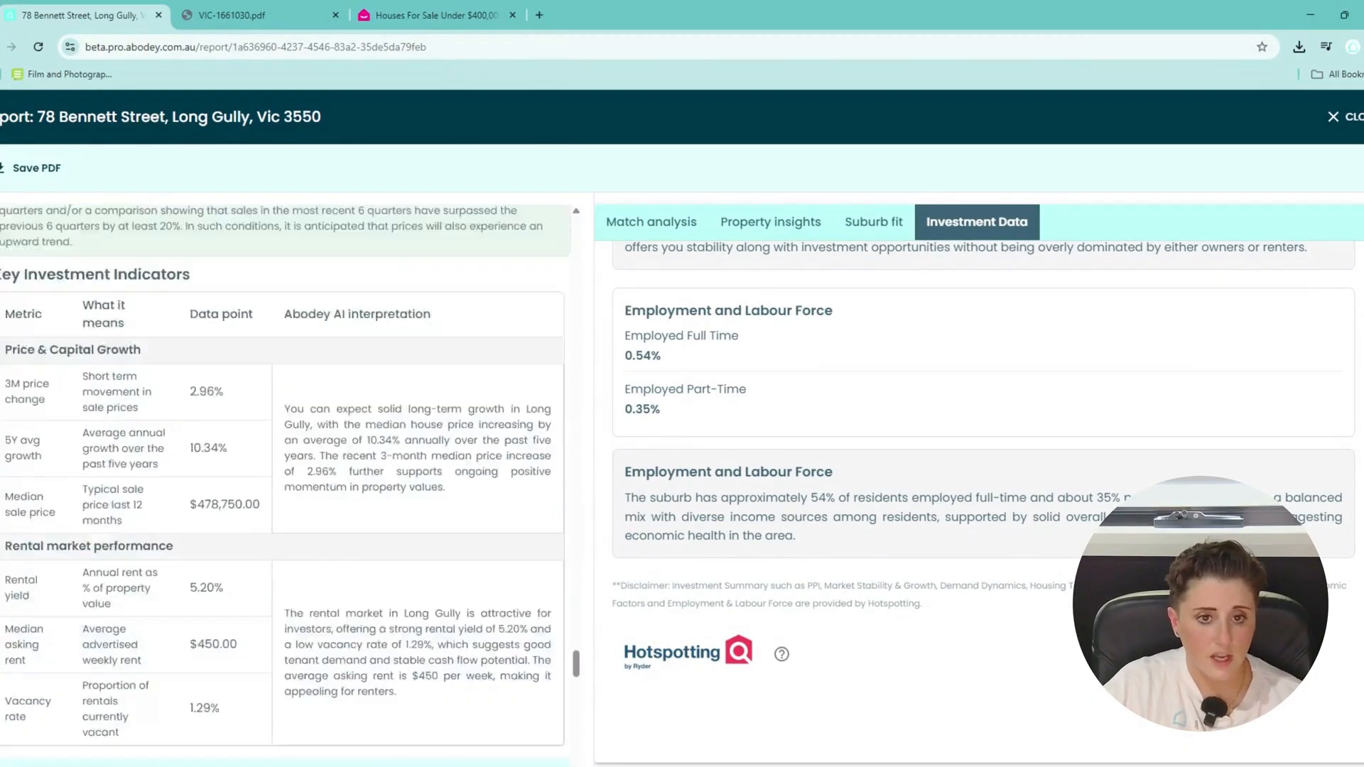
scroll(284, 462, up, 12)
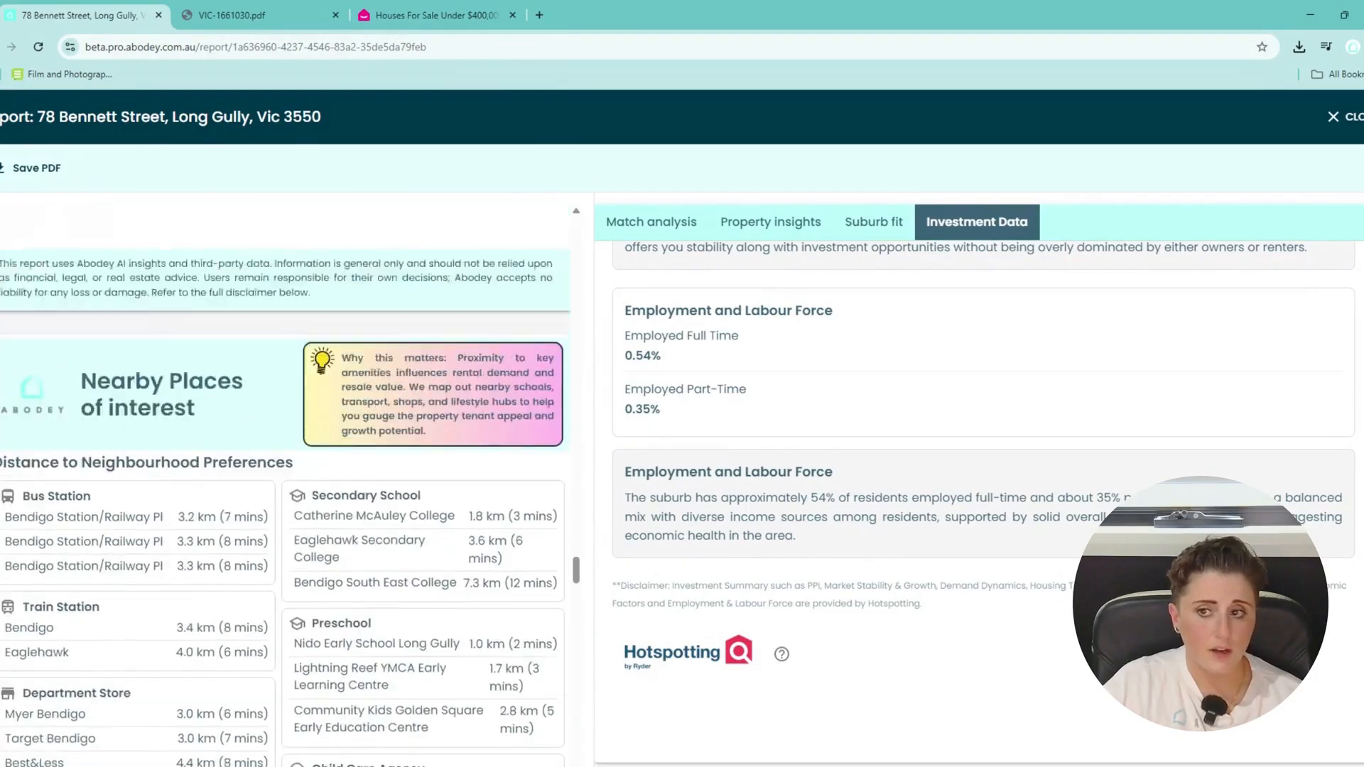
click(1357, 123)
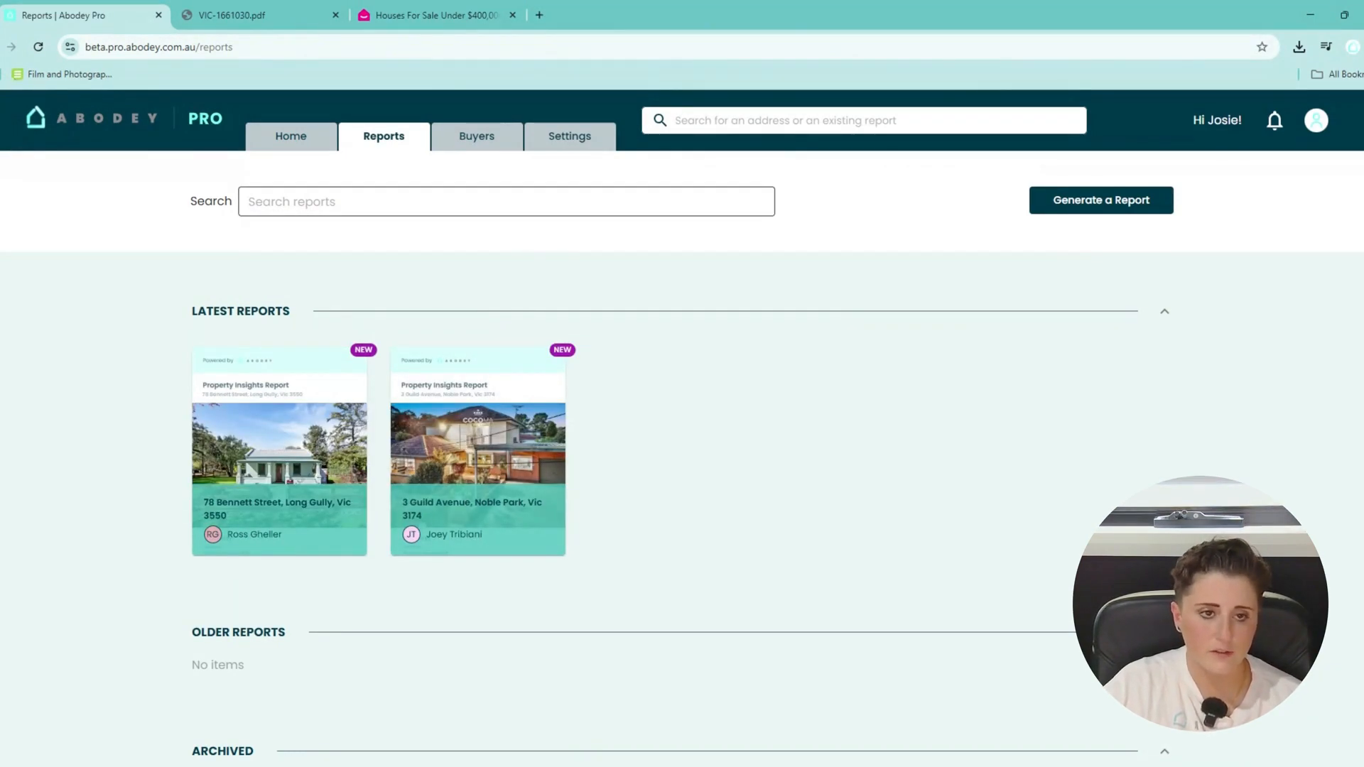
Search for the customer's name, then 'noble', trimming the term down to 'n' to list all matches.
click(717, 130)
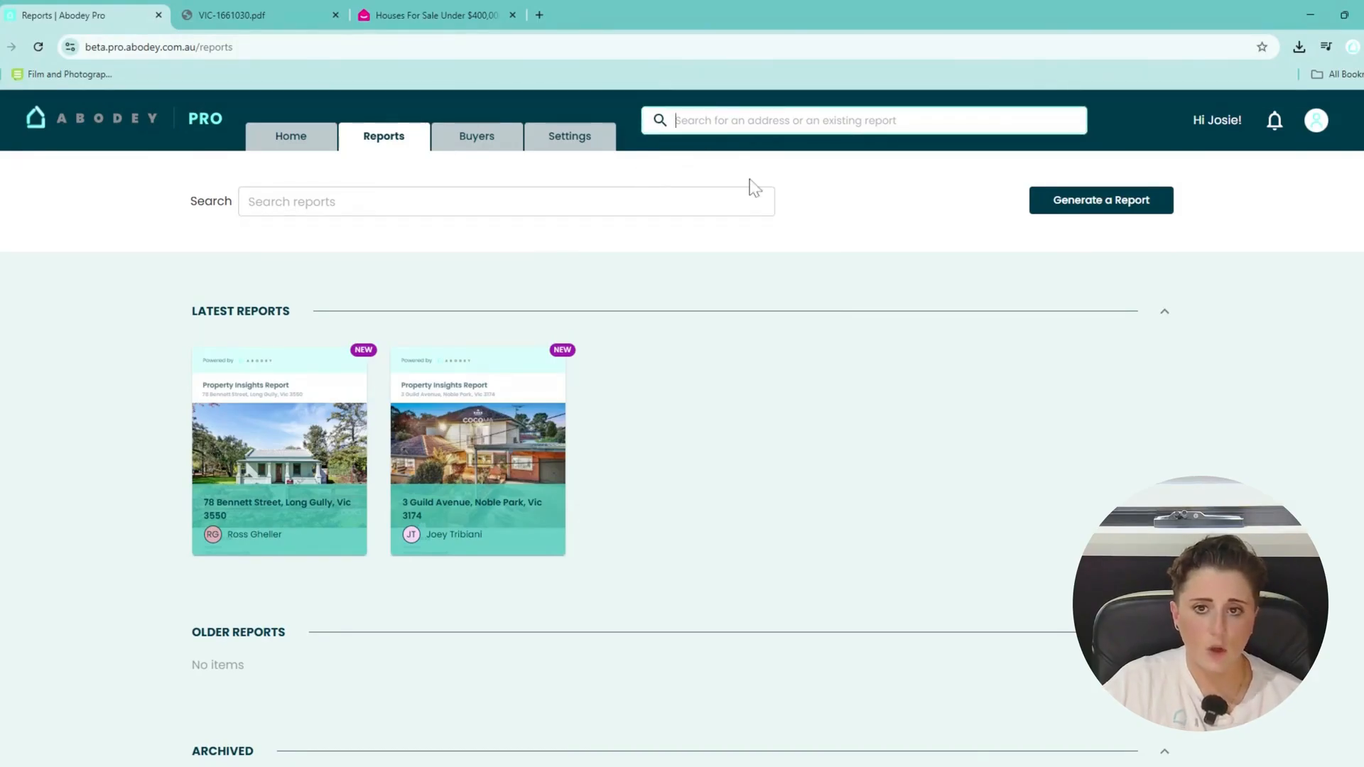
text(joey)
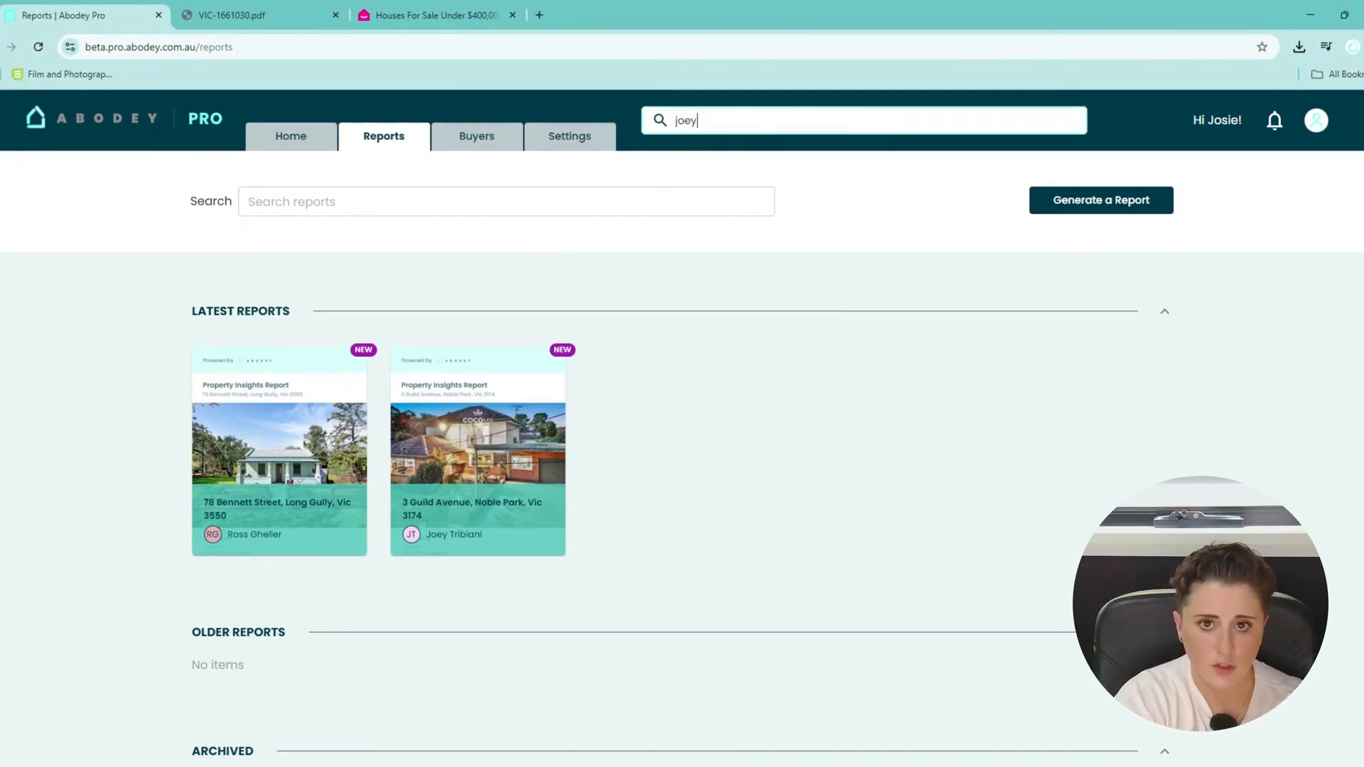
key(Return)
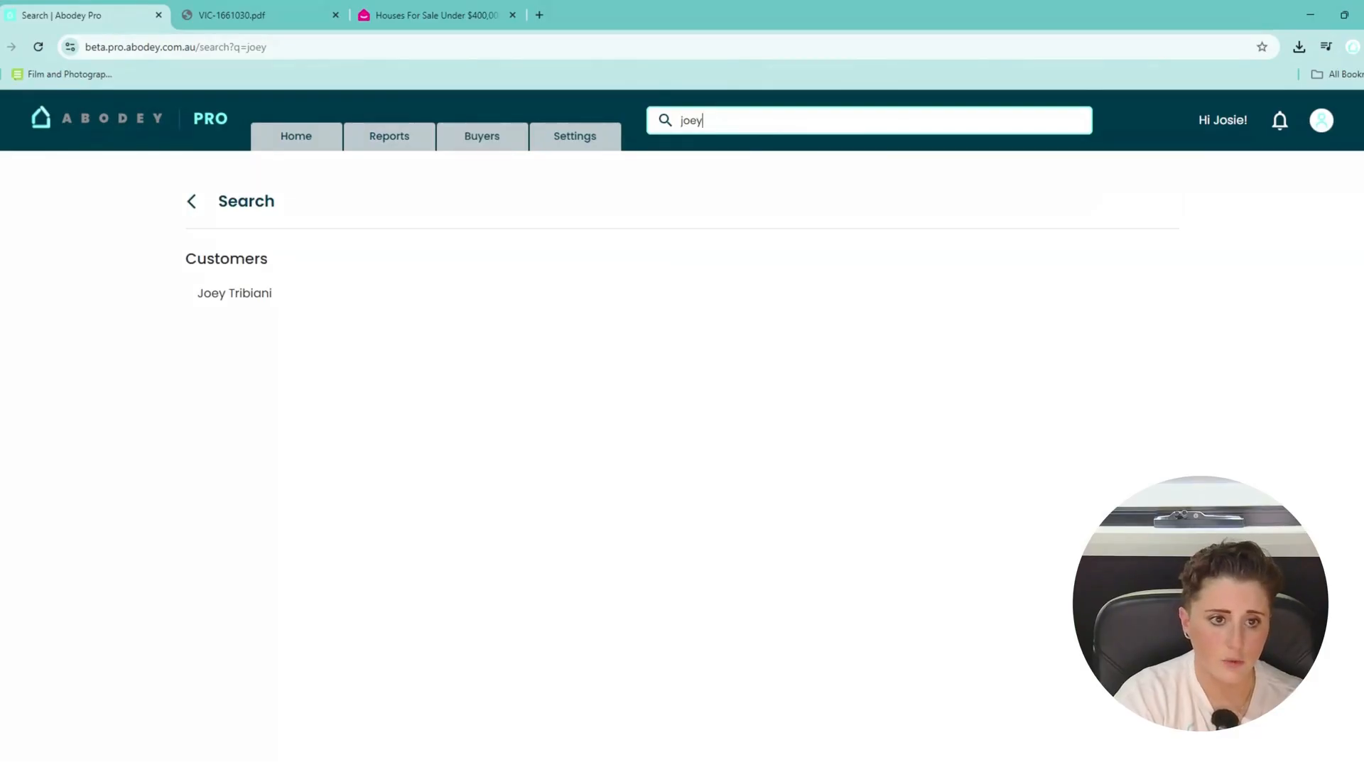
key(BackSpace)
key(BackSpace)
key(BackSpace)
key(BackSpace)
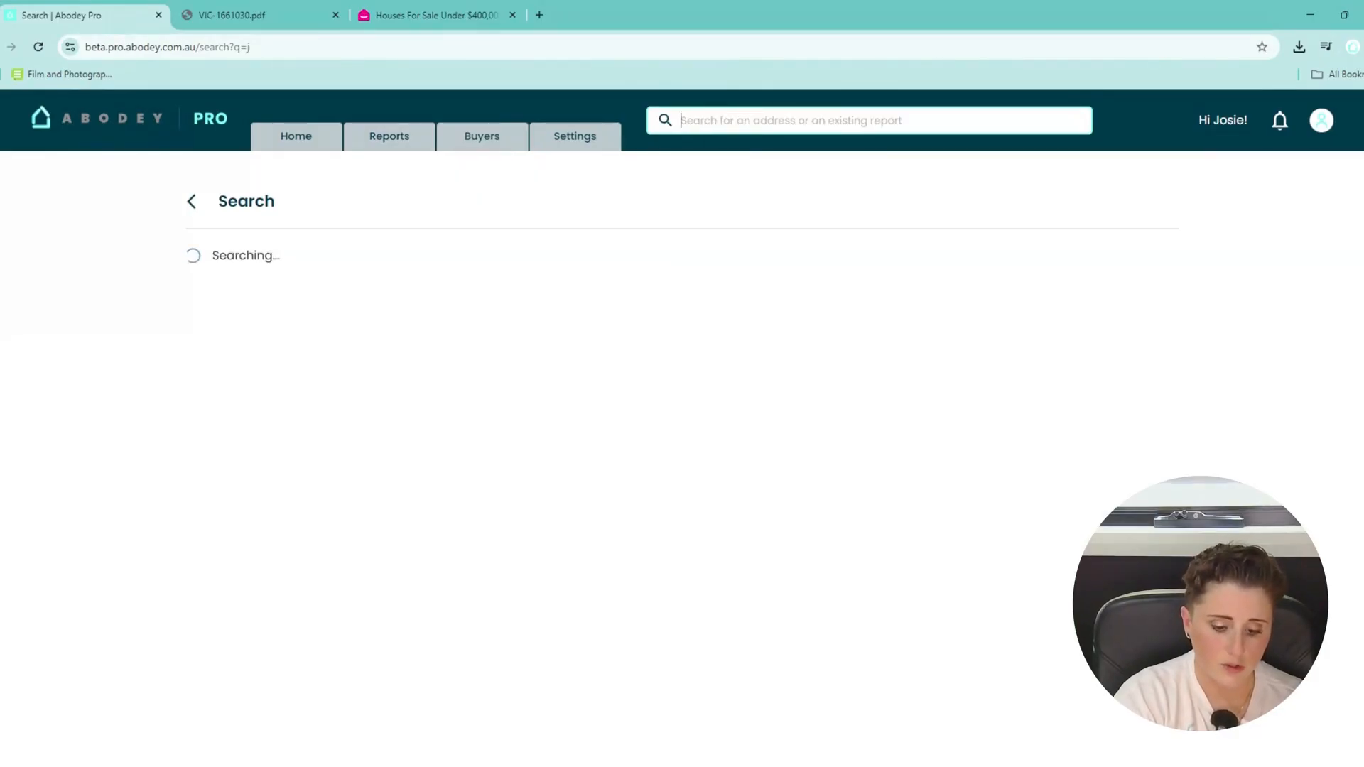
text(noble)
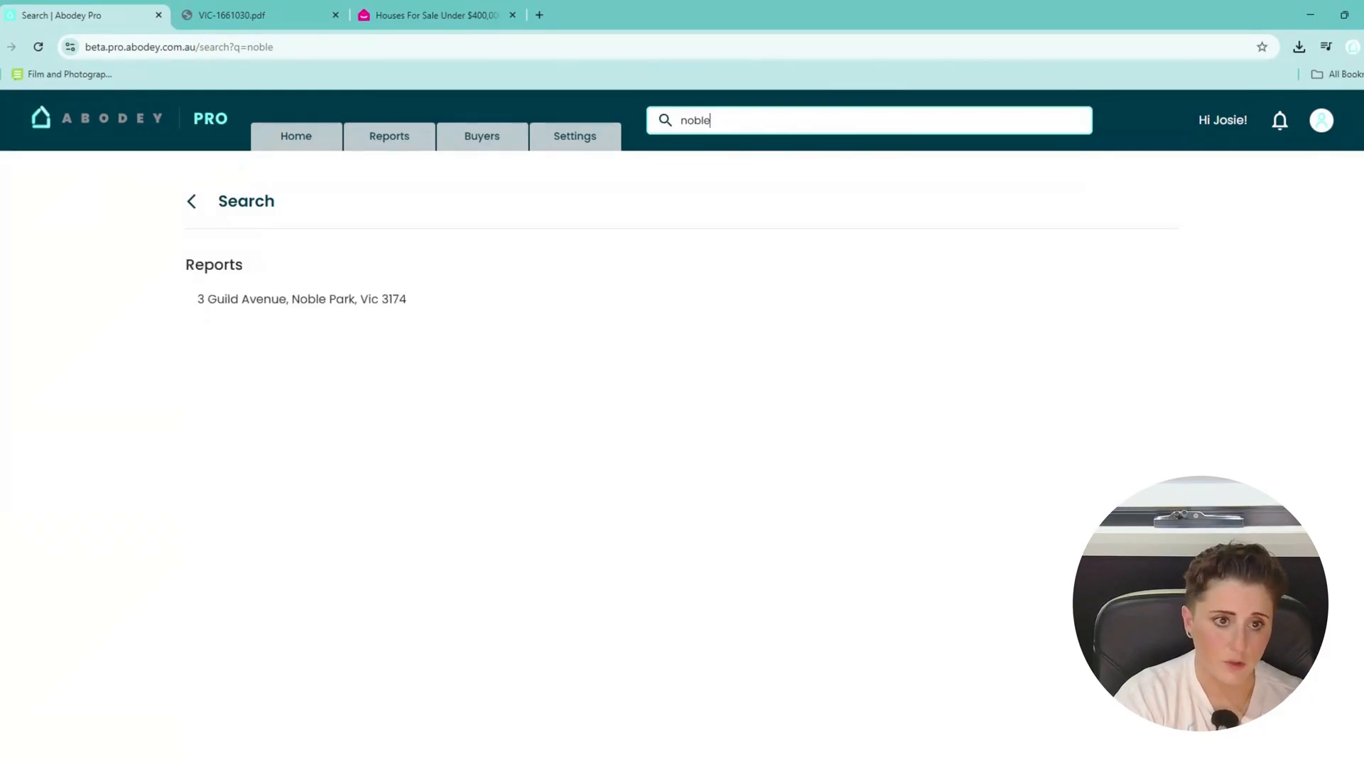
key(BackSpace)
key(BackSpace)
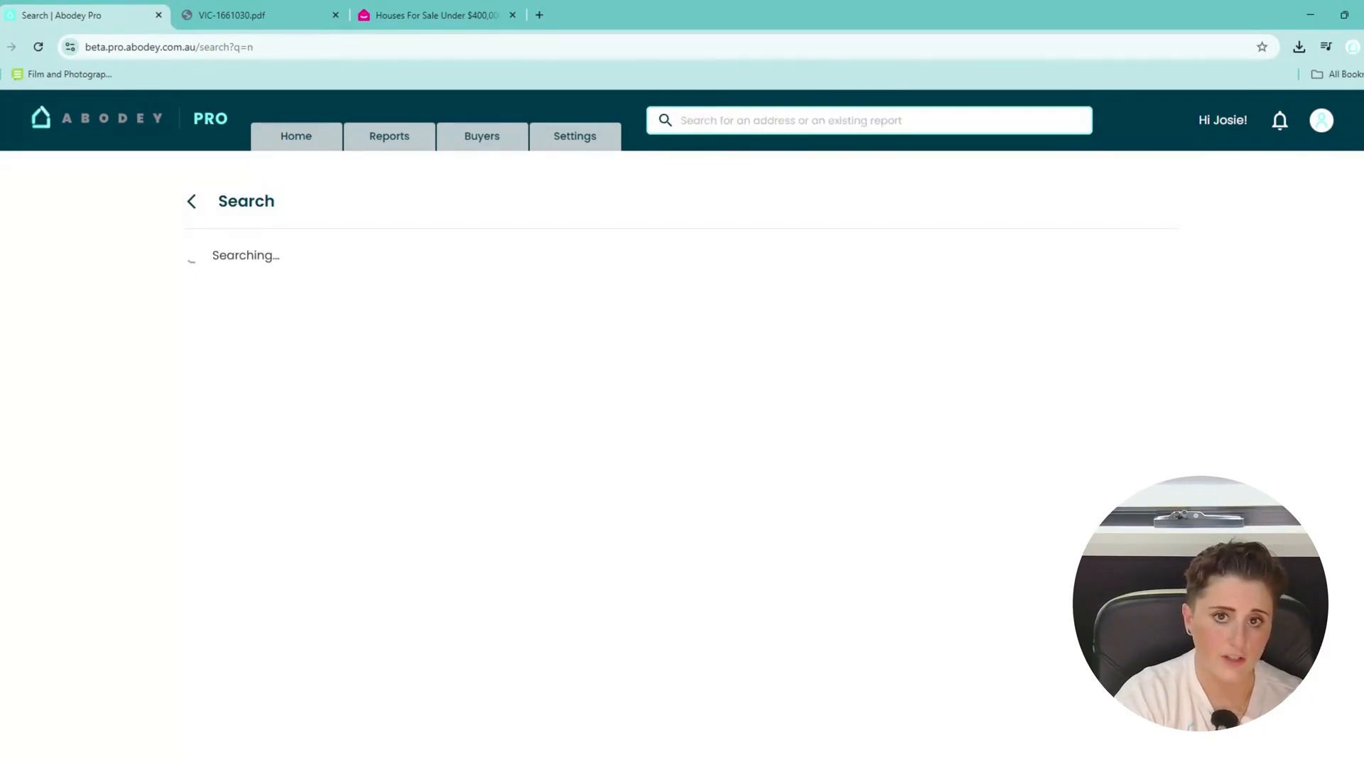
Go to the Home dashboard and scroll through the welcome row and latest reports.
click(313, 145)
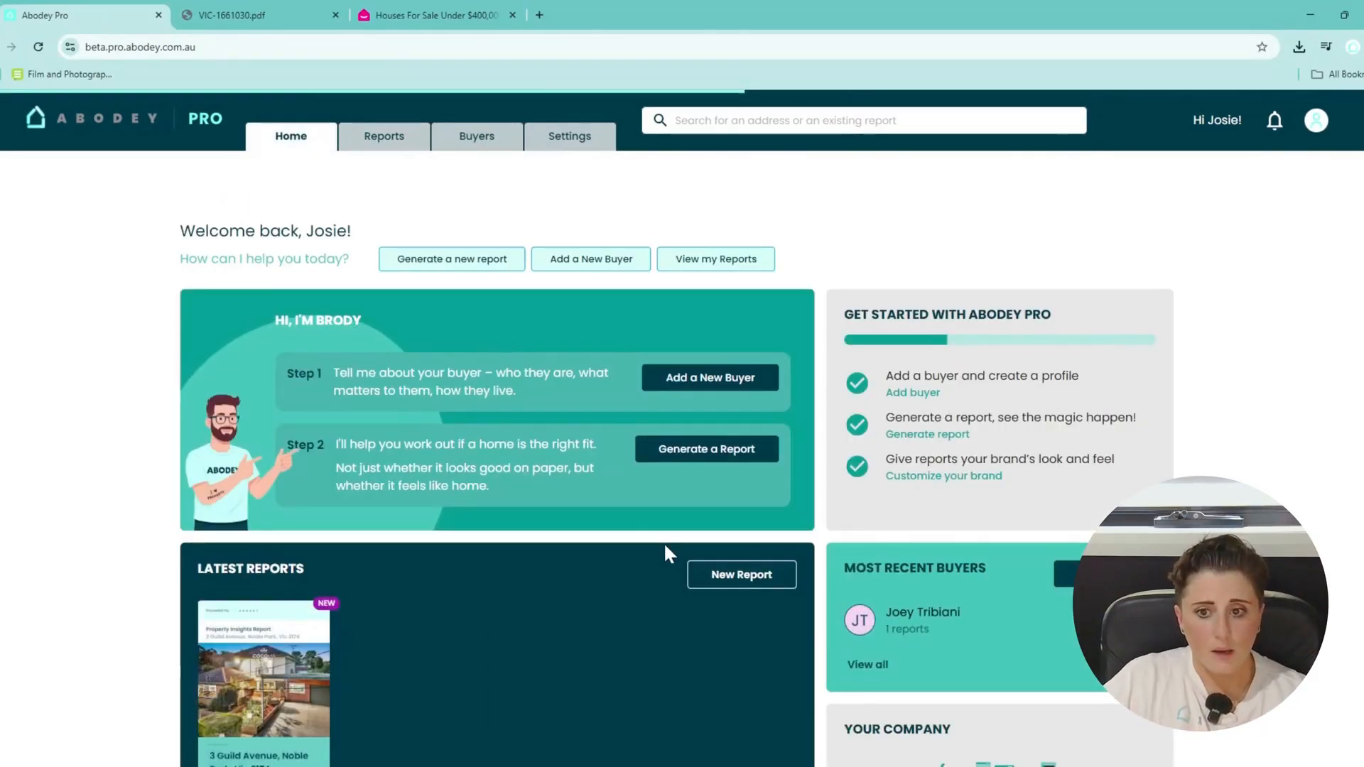
scroll(653, 556, down, 4)
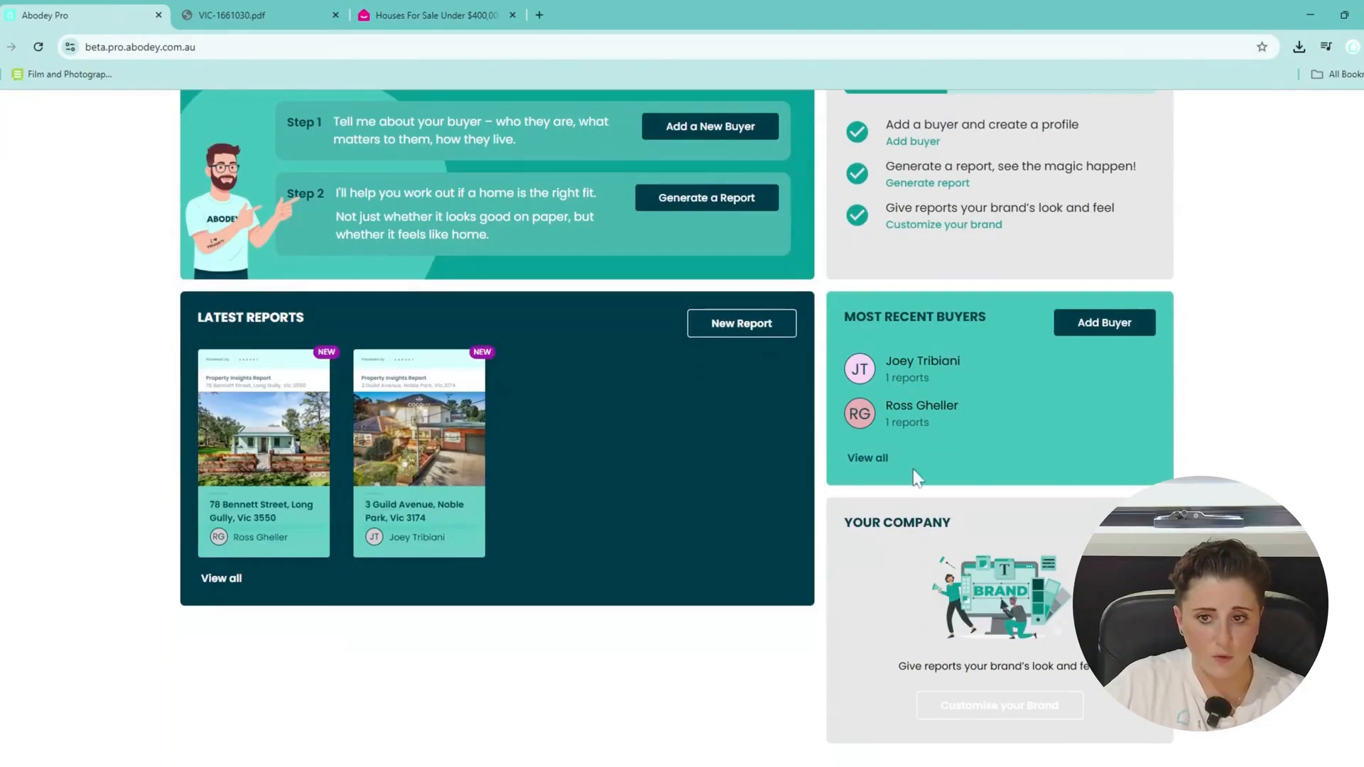
scroll(590, 522, up, 3)
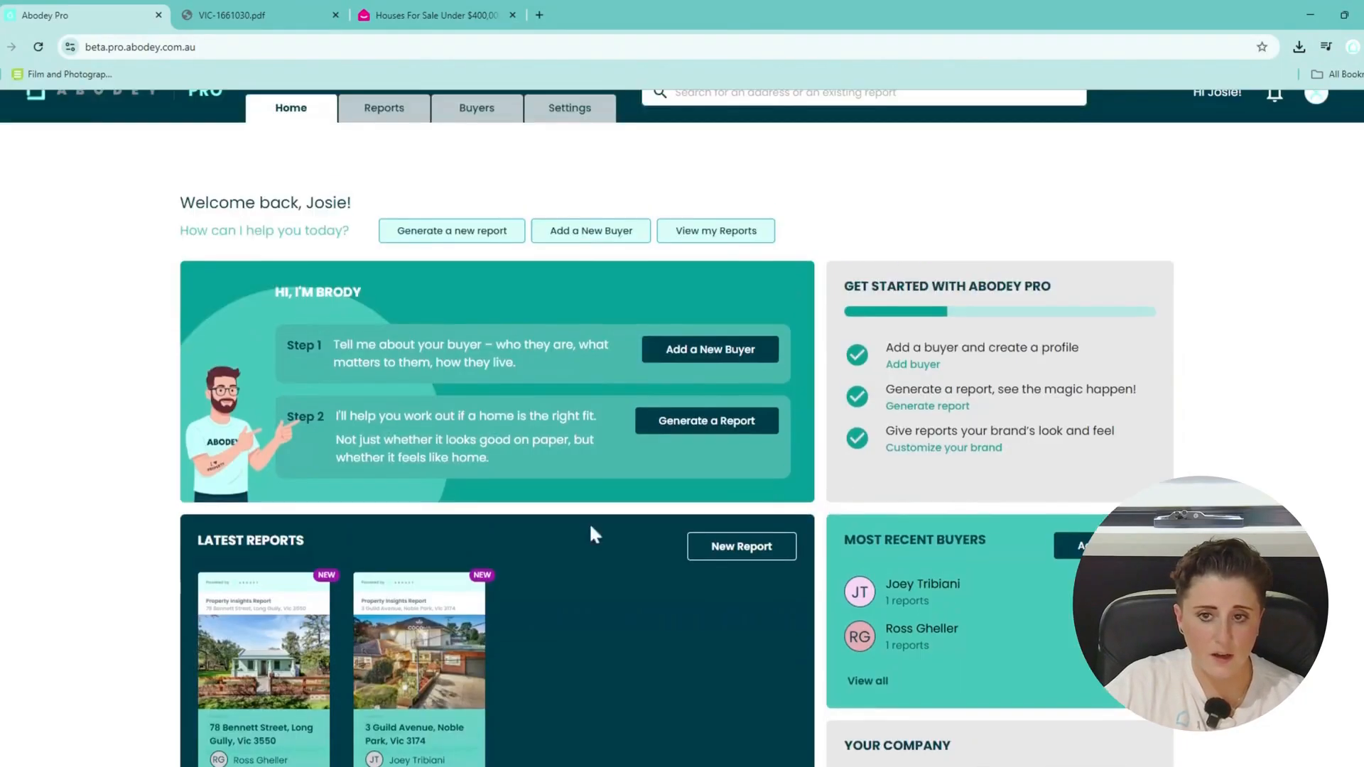
scroll(487, 605, down, 3)
scroll(669, 475, up, 4)
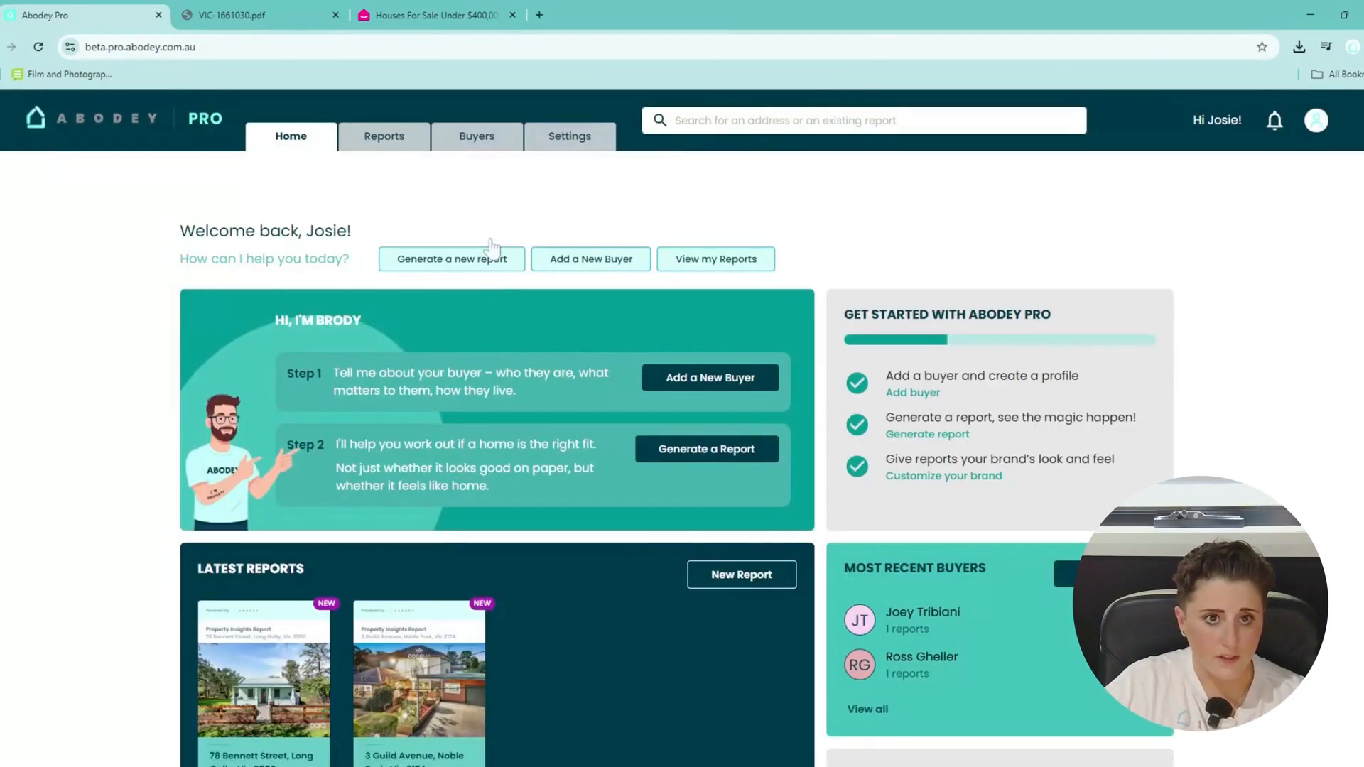
Tour the Reports page, collapsing and re-expanding Latest Reports, then the Buyers page, and return Home.
click(397, 142)
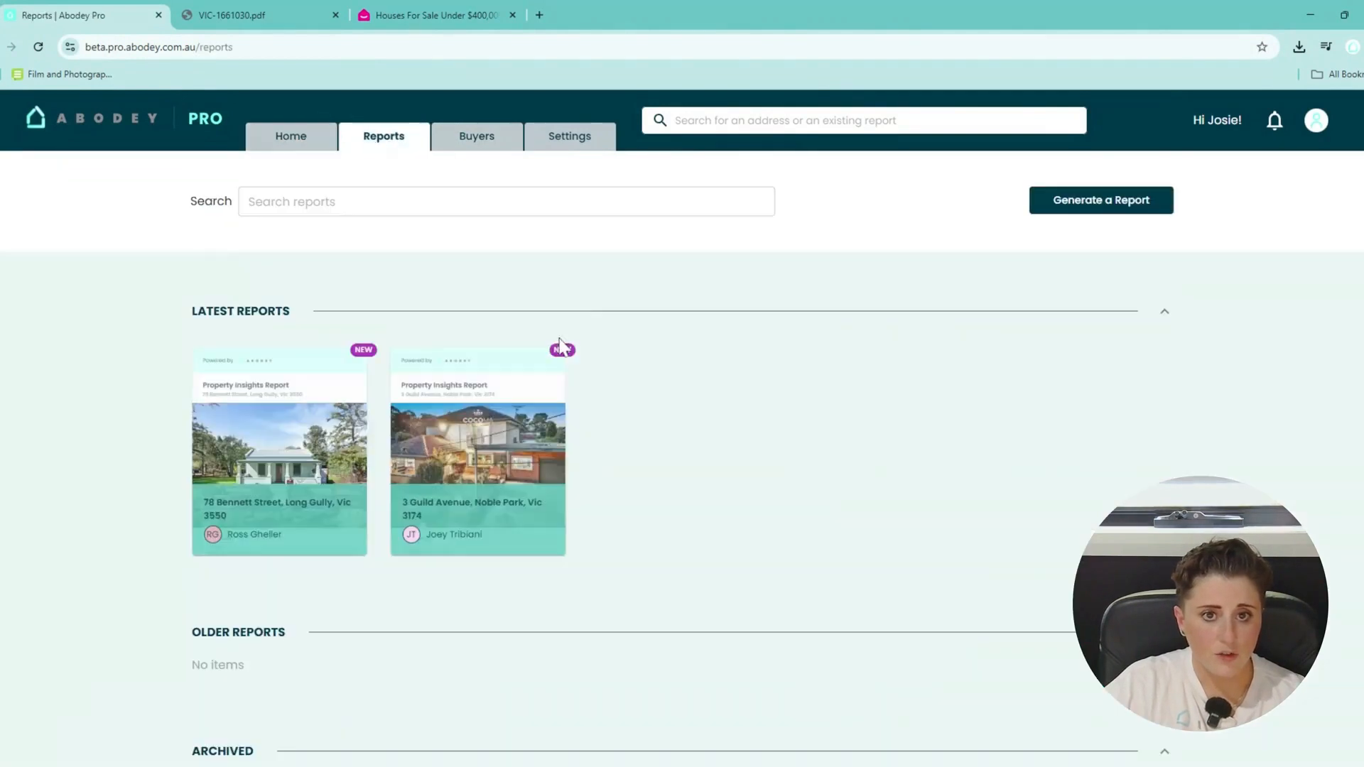
scroll(594, 447, down, 1)
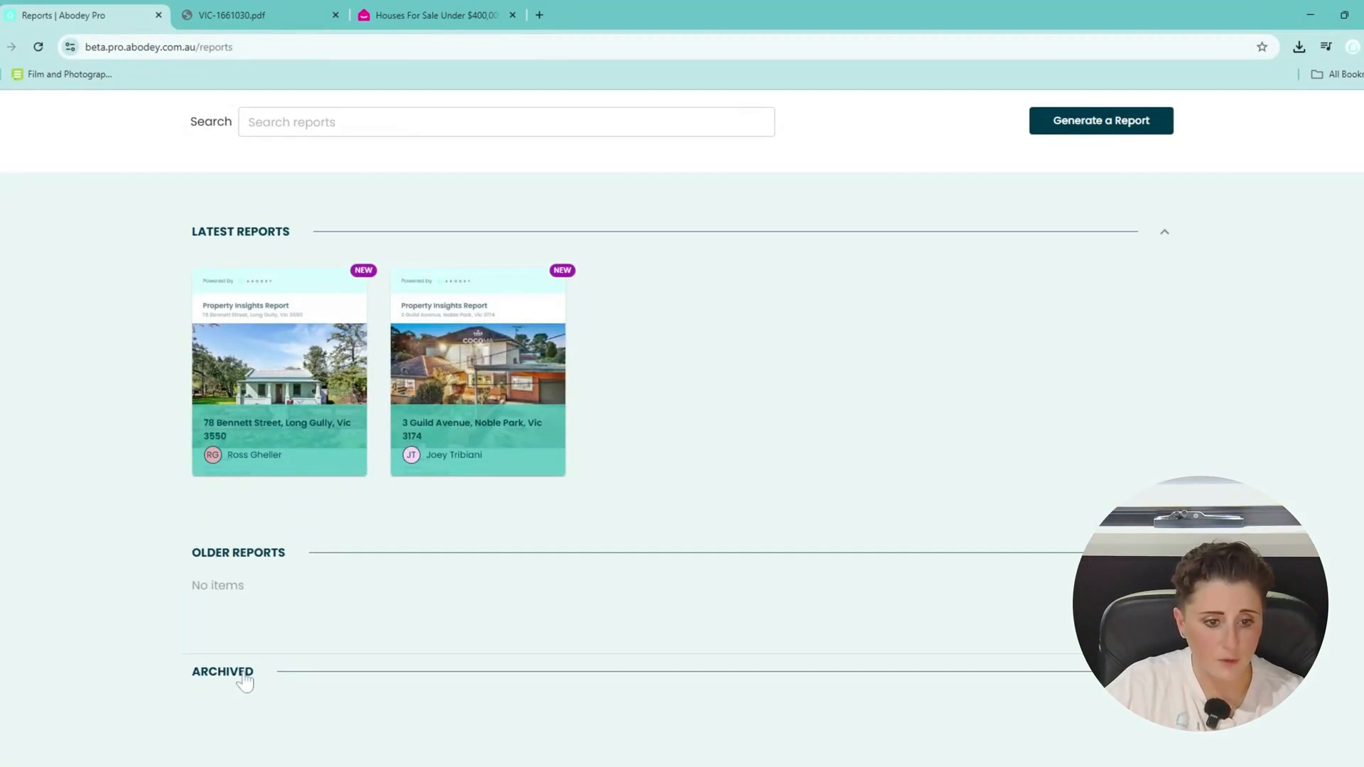
scroll(238, 561, up, 1)
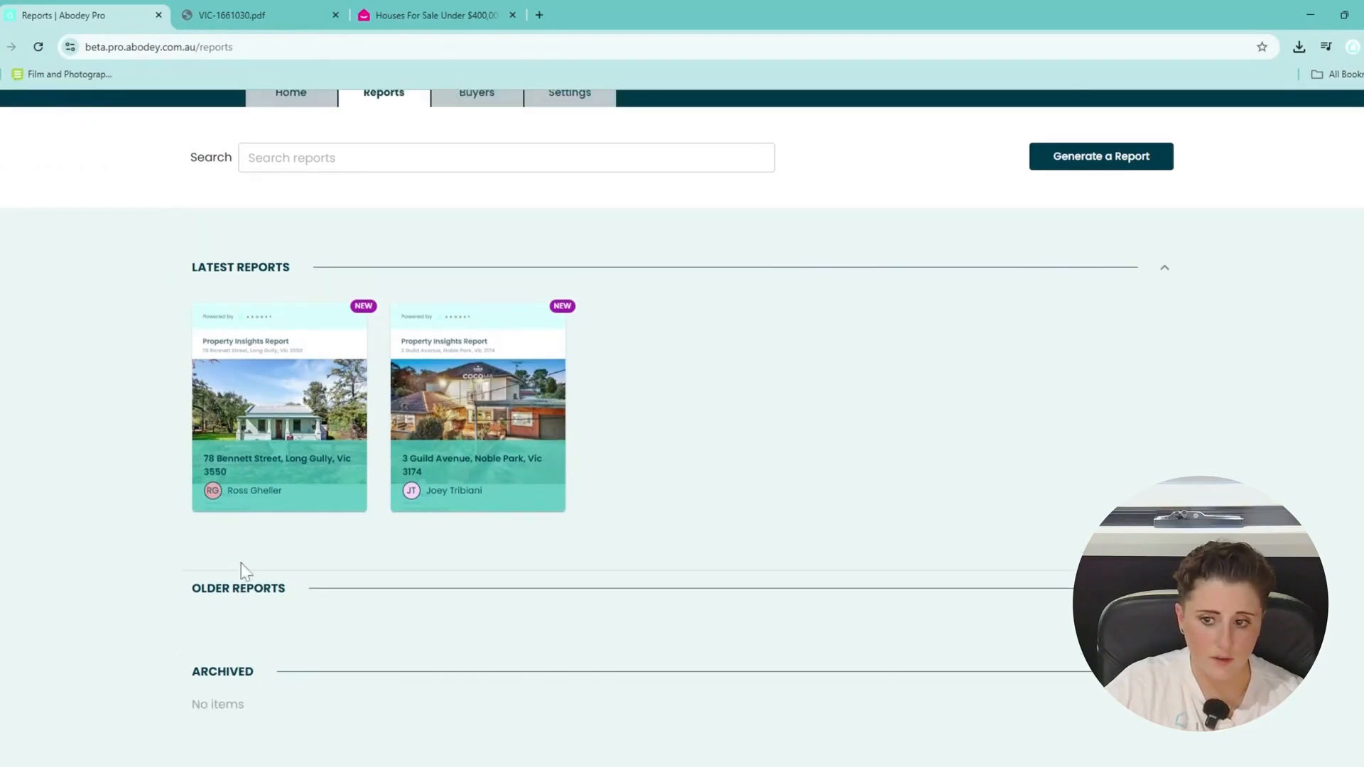
click(1116, 270)
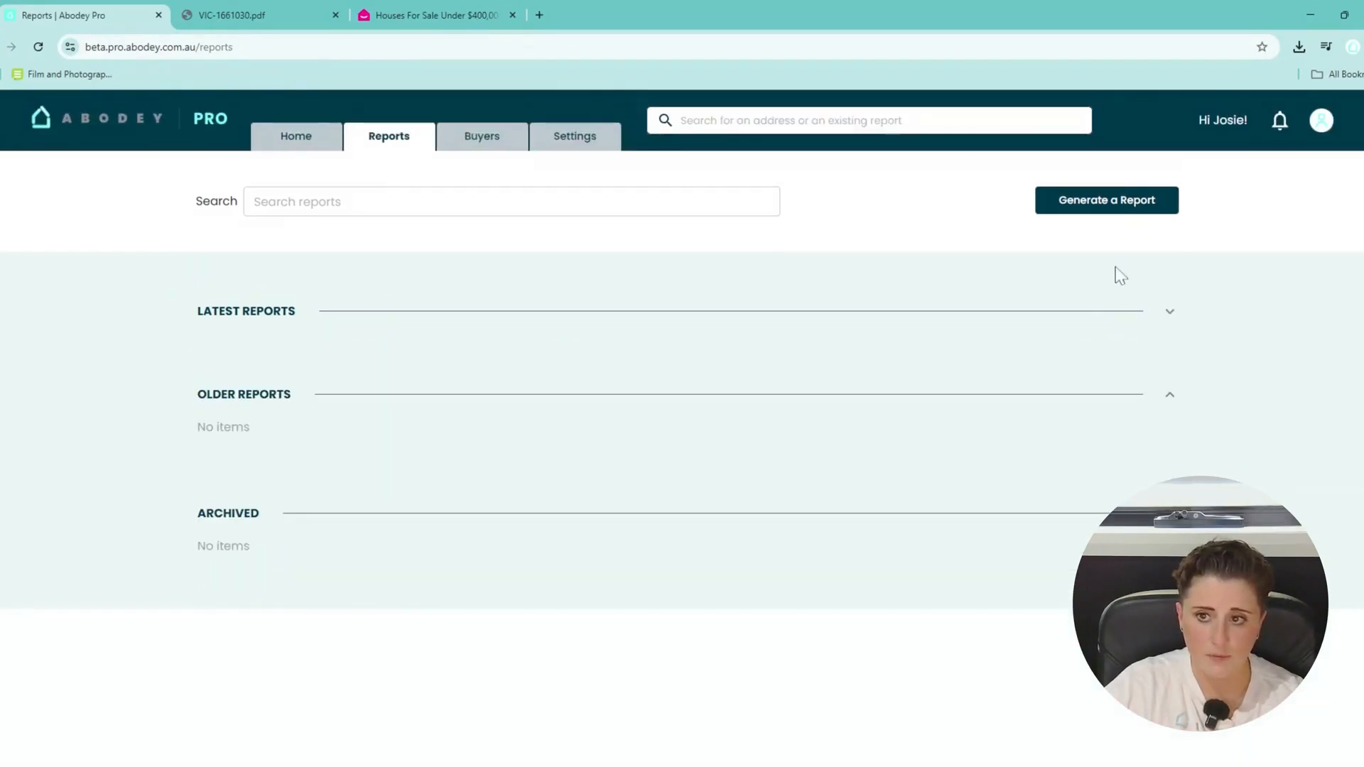
click(1062, 313)
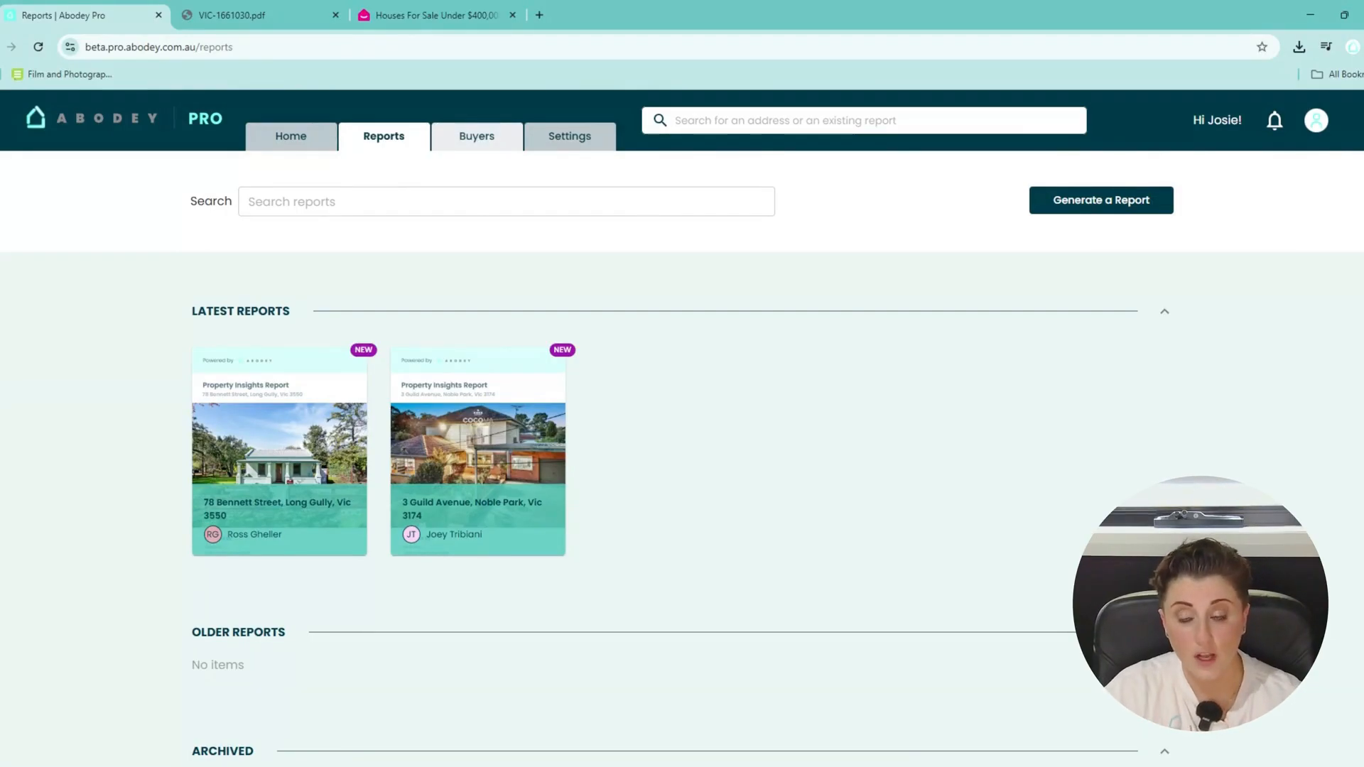
click(487, 145)
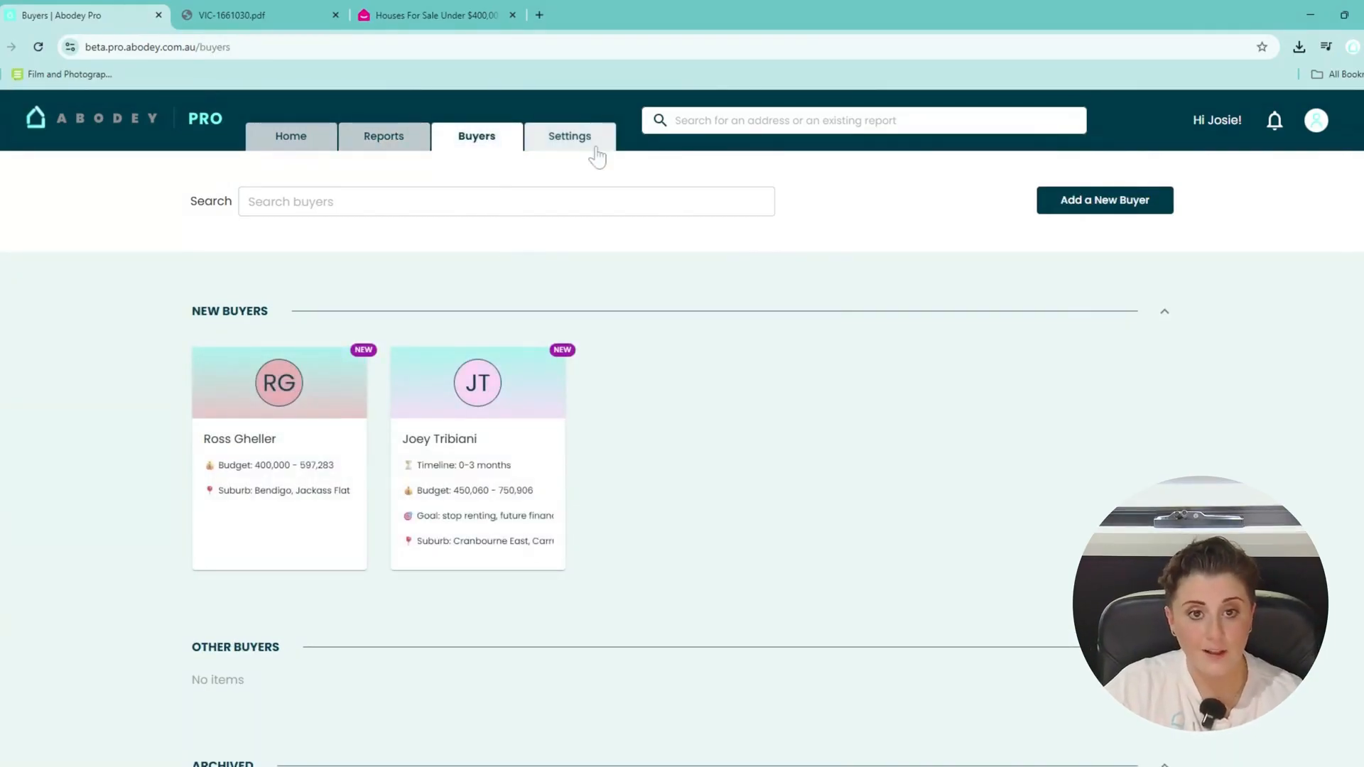
click(332, 156)
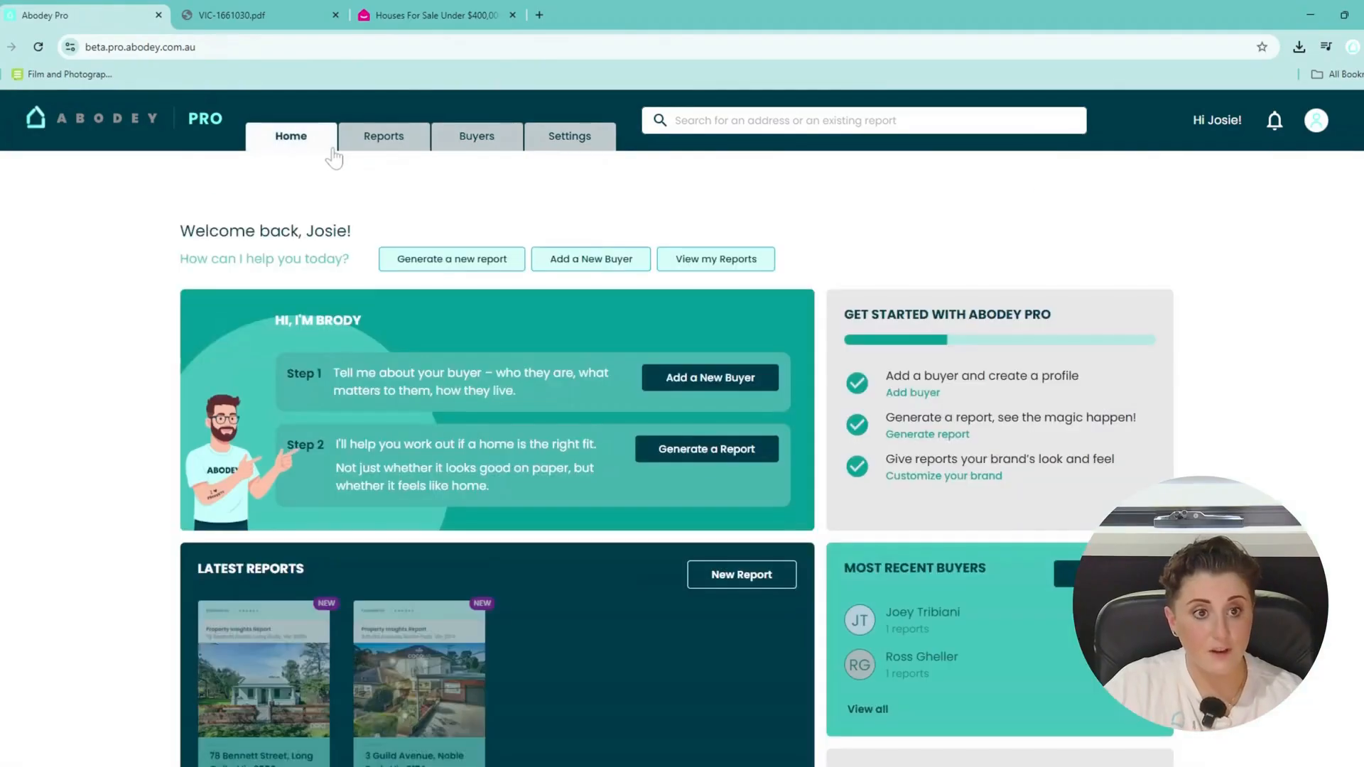